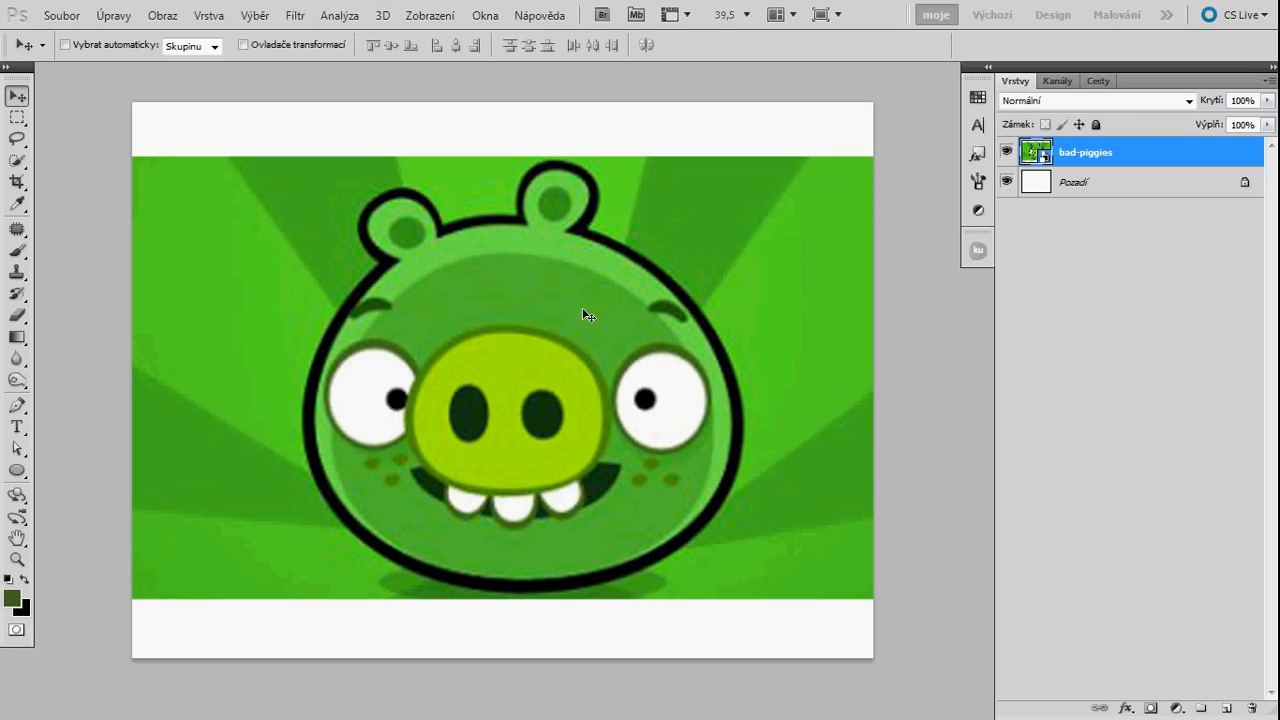
drag(580, 326, 577, 334)
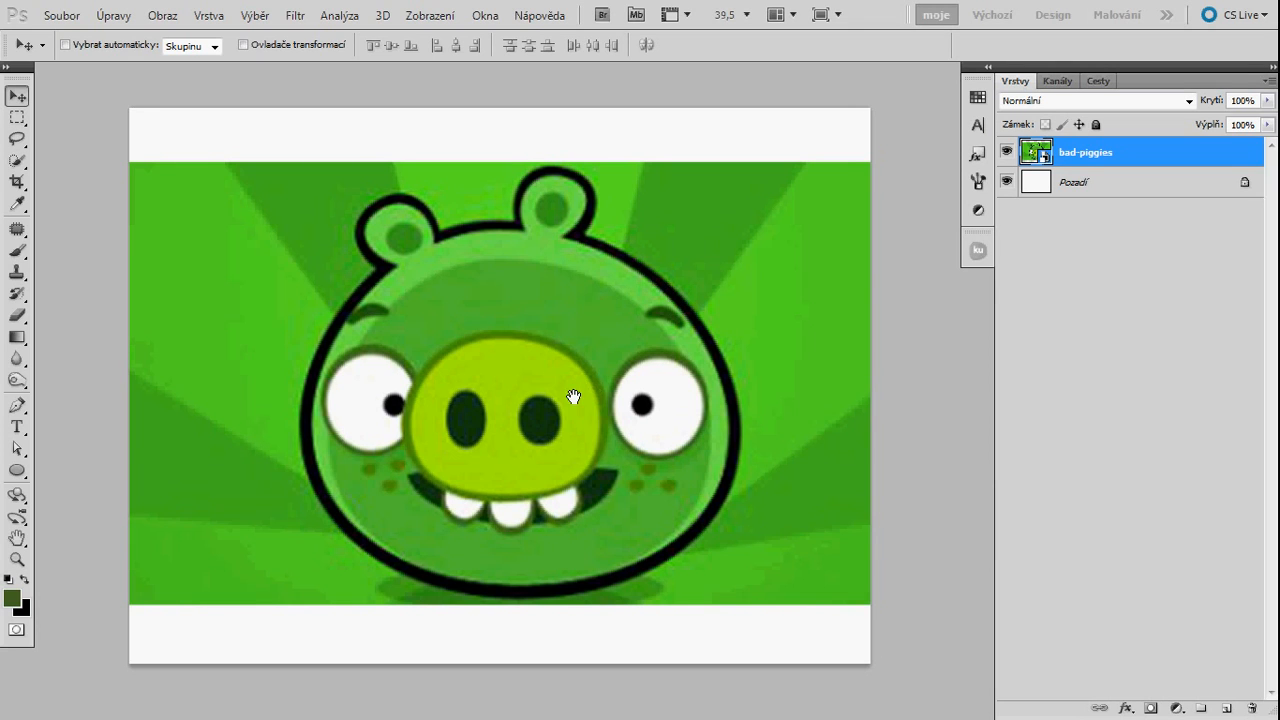
drag(573, 397, 590, 397)
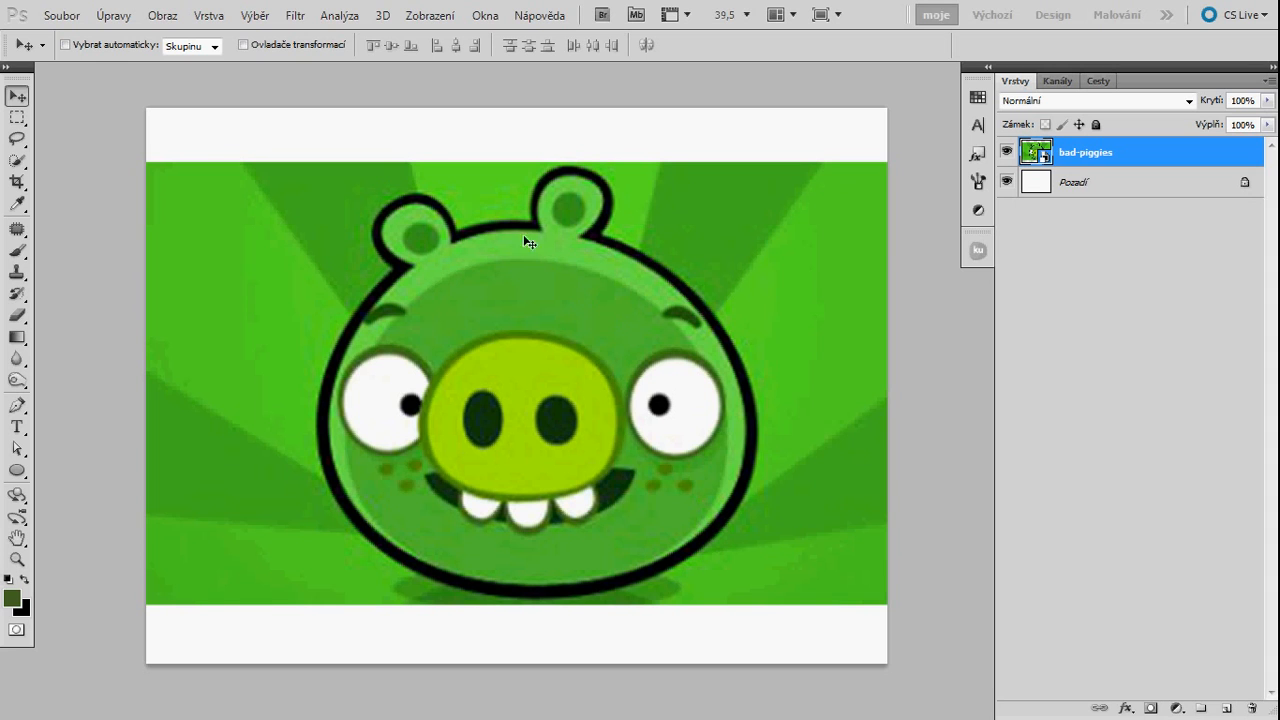
key(z)
drag(540, 432, 560, 430)
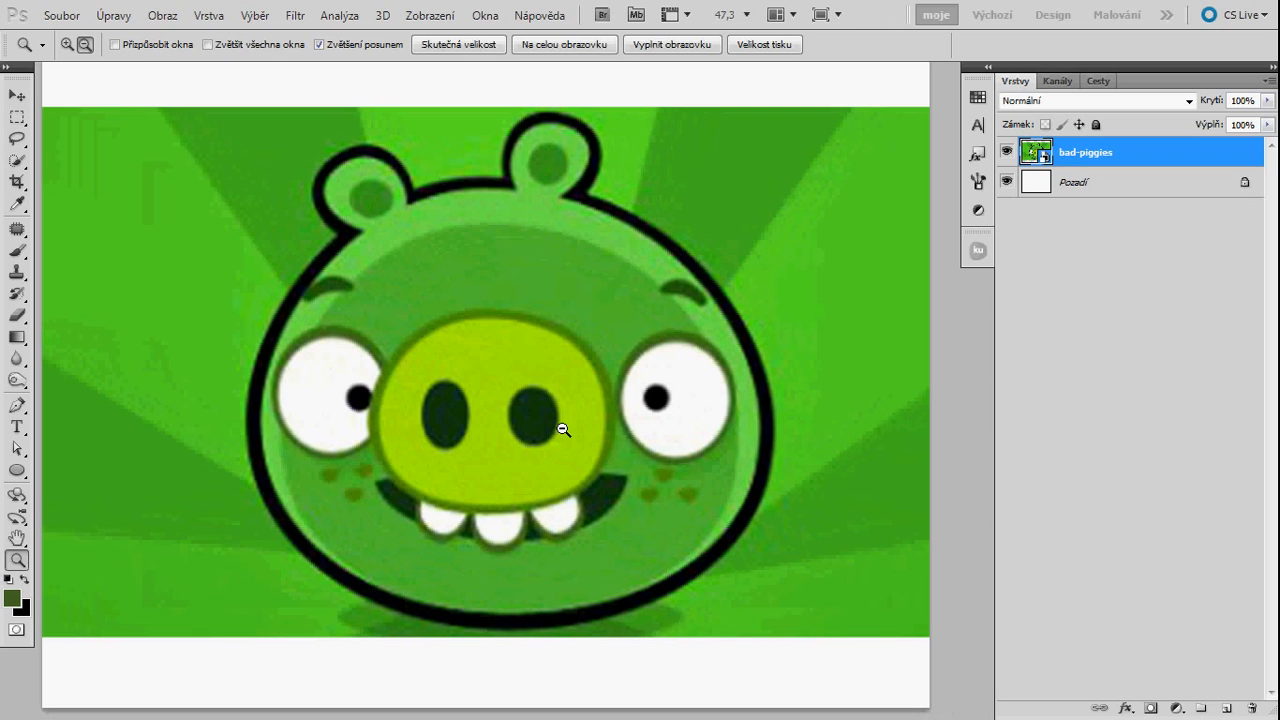
drag(720, 388, 676, 399)
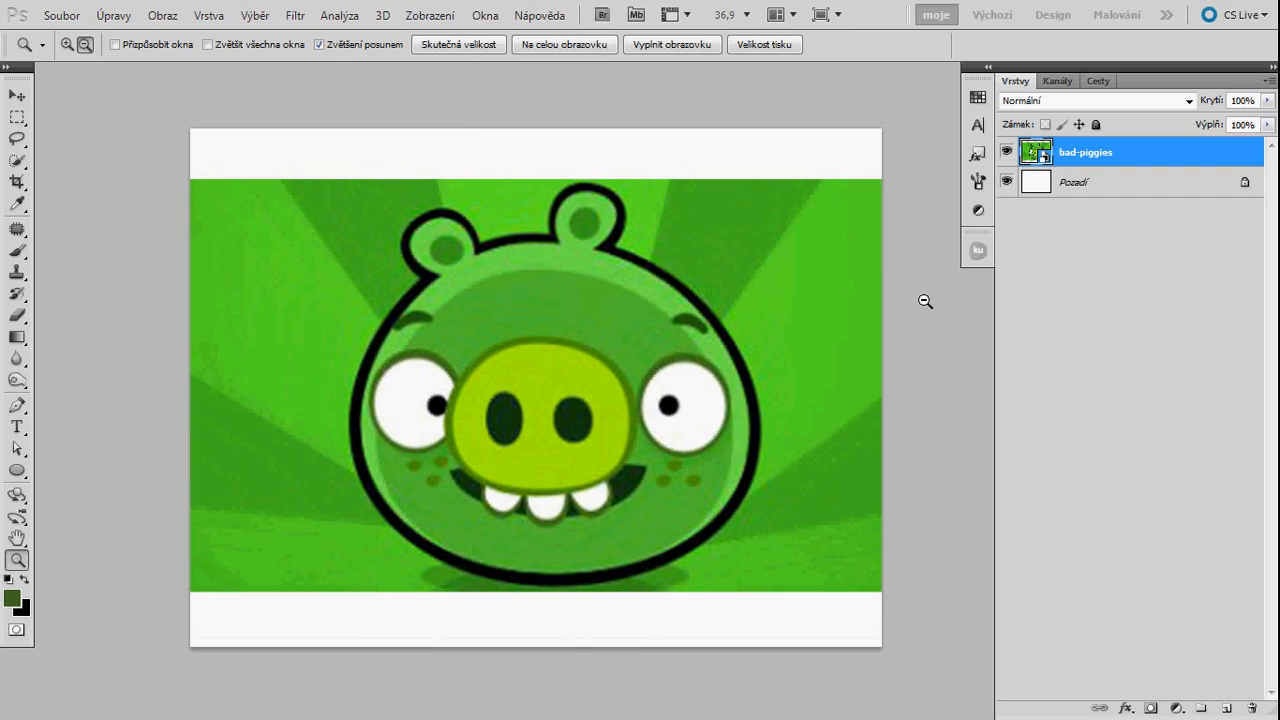
drag(609, 449, 612, 407)
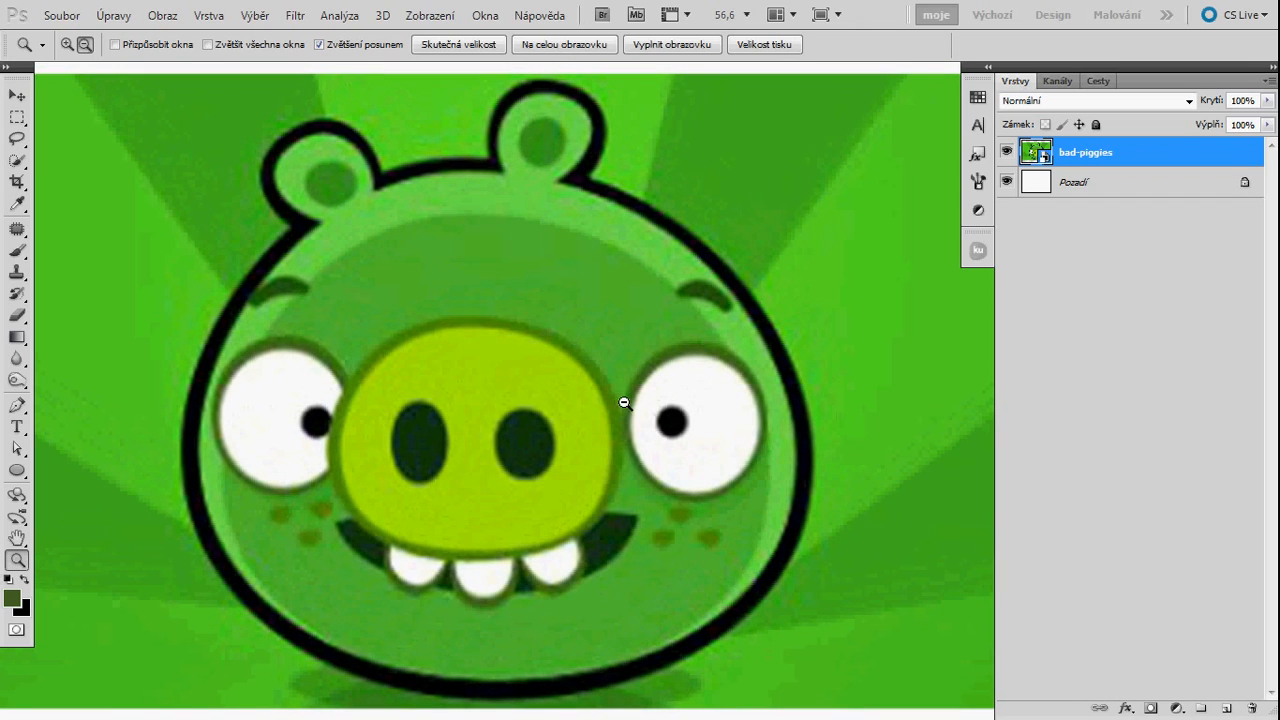
key(p)
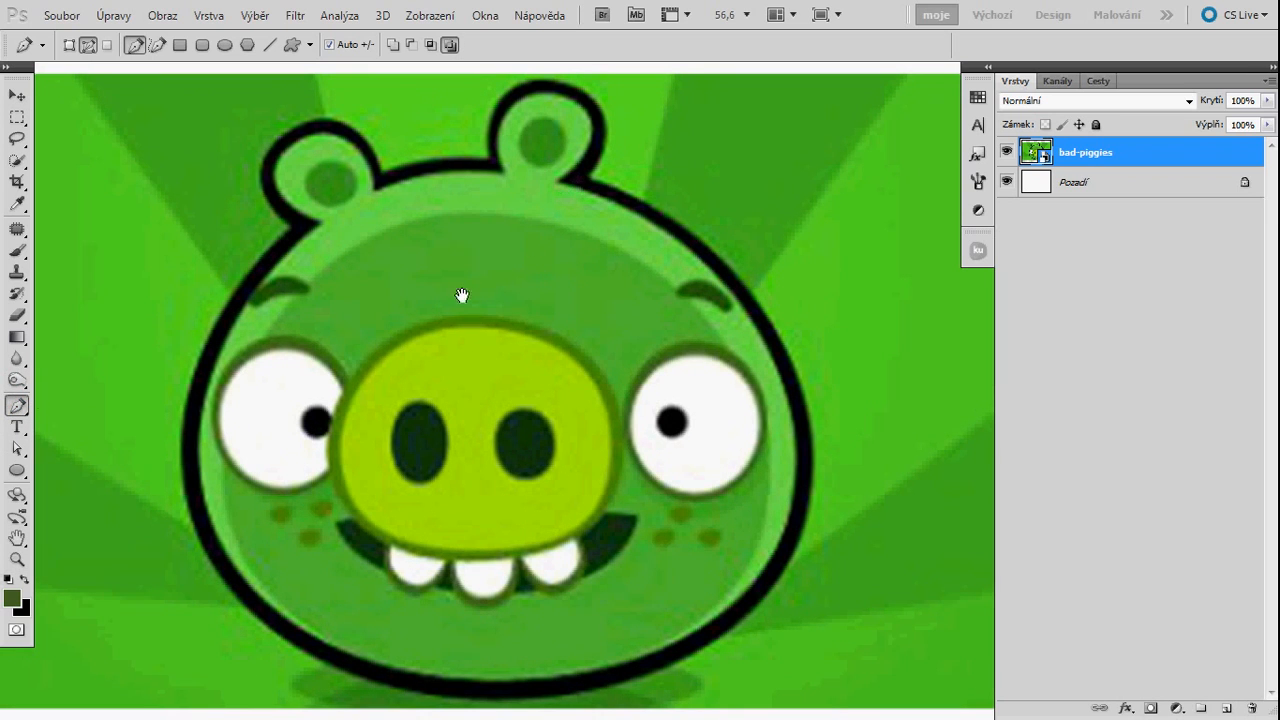
drag(462, 296, 480, 287)
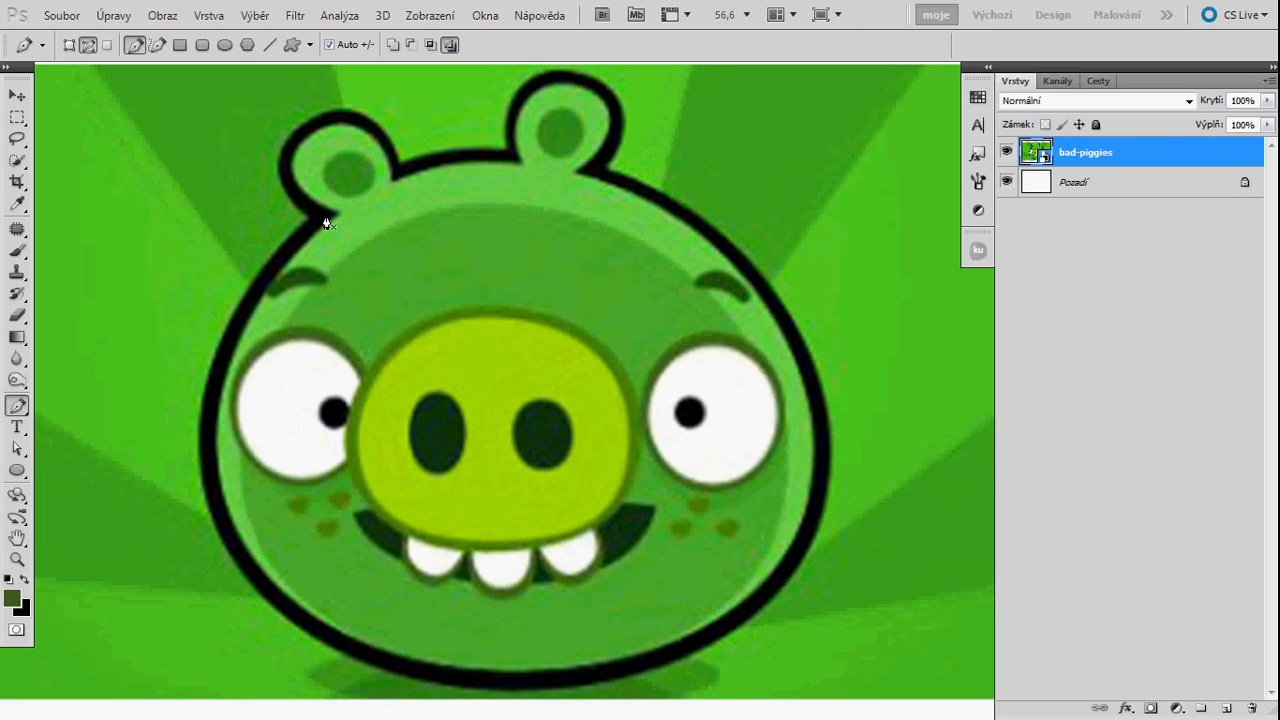
drag(224, 517, 296, 675)
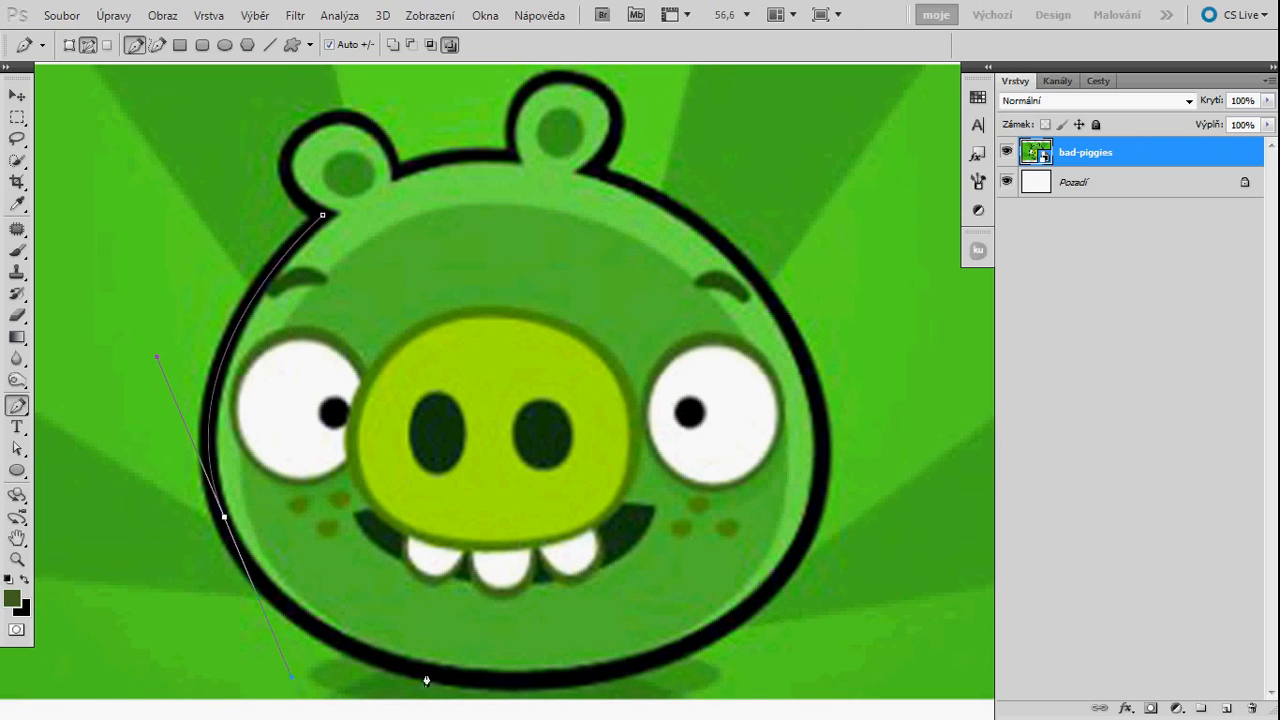
drag(518, 678, 568, 677)
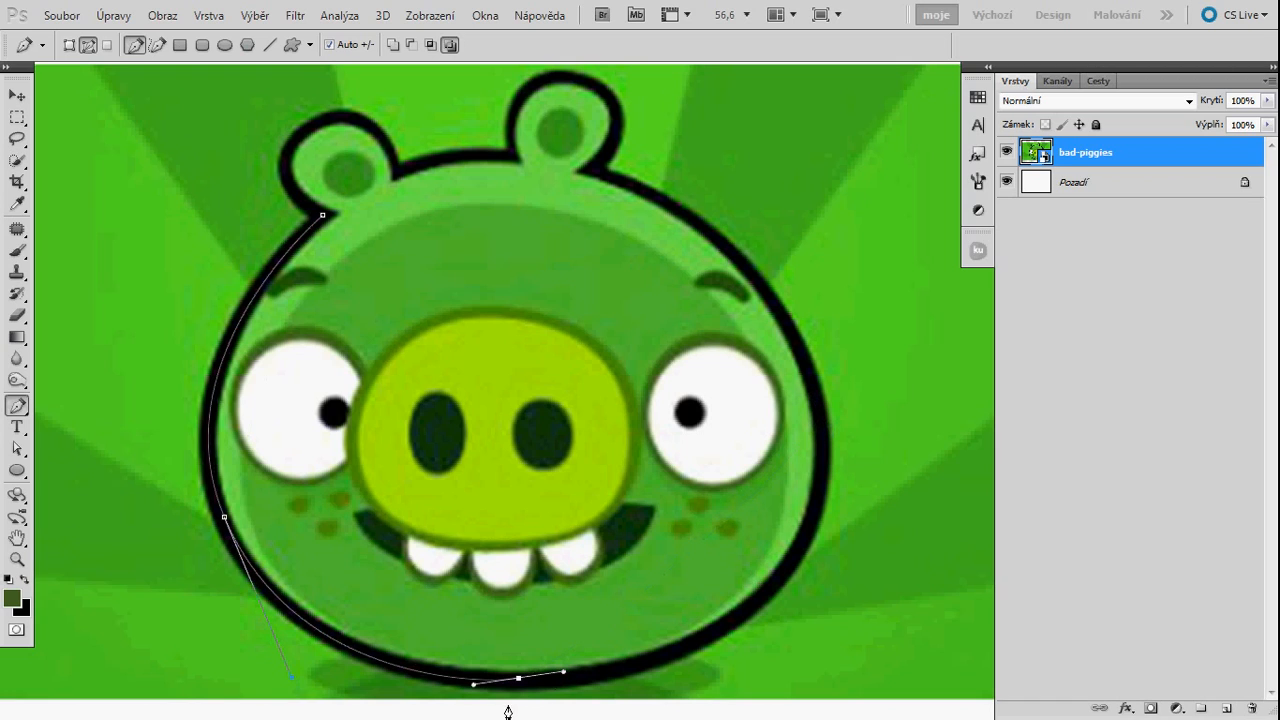
key(ctrl+z)
key(Delete)
key(Delete)
click(322, 212)
key(Delete)
- Start a Pen tool path at the outer base of the pig's left ear and curve it down the left side of the head
key(z)
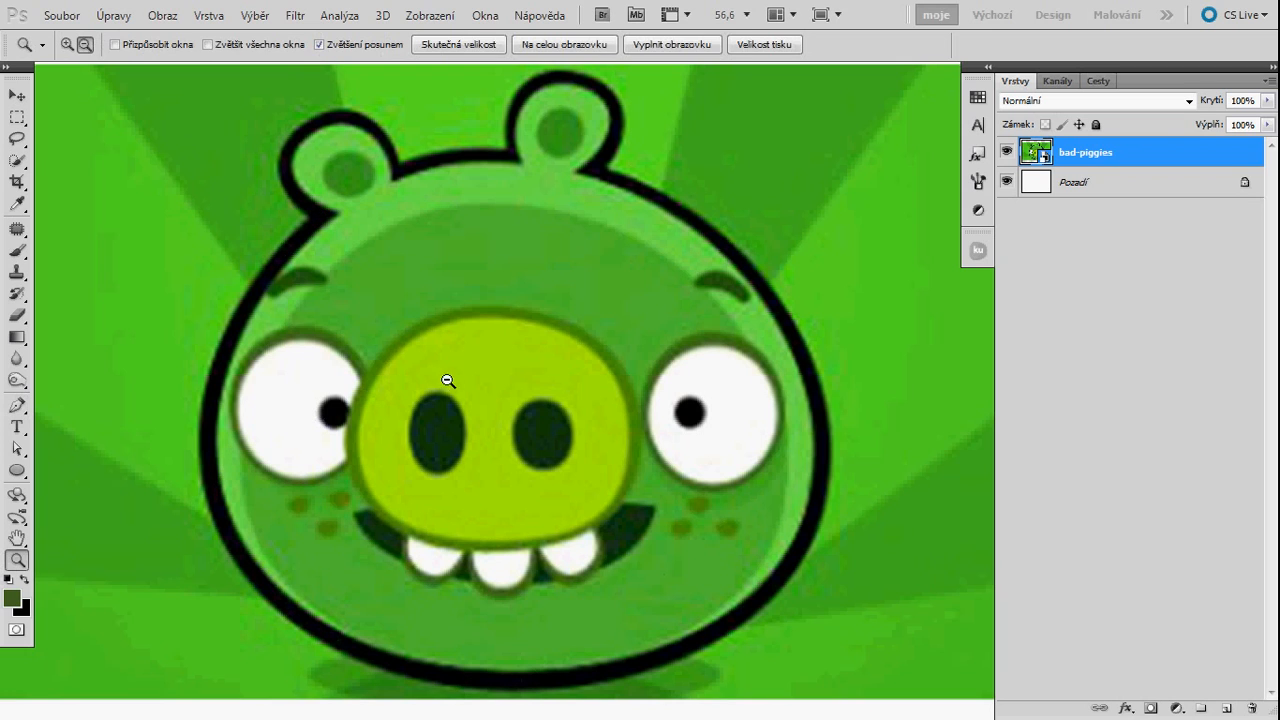
drag(449, 380, 429, 386)
key(p)
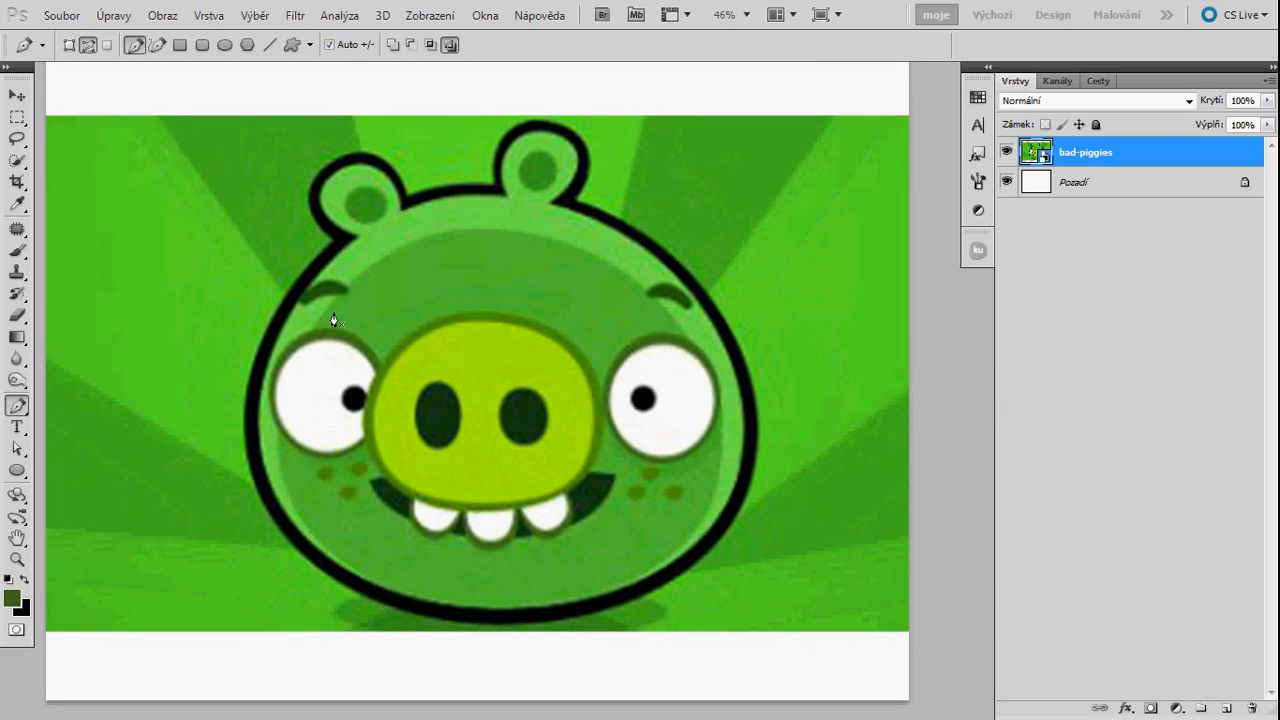
click(345, 236)
drag(252, 459, 276, 586)
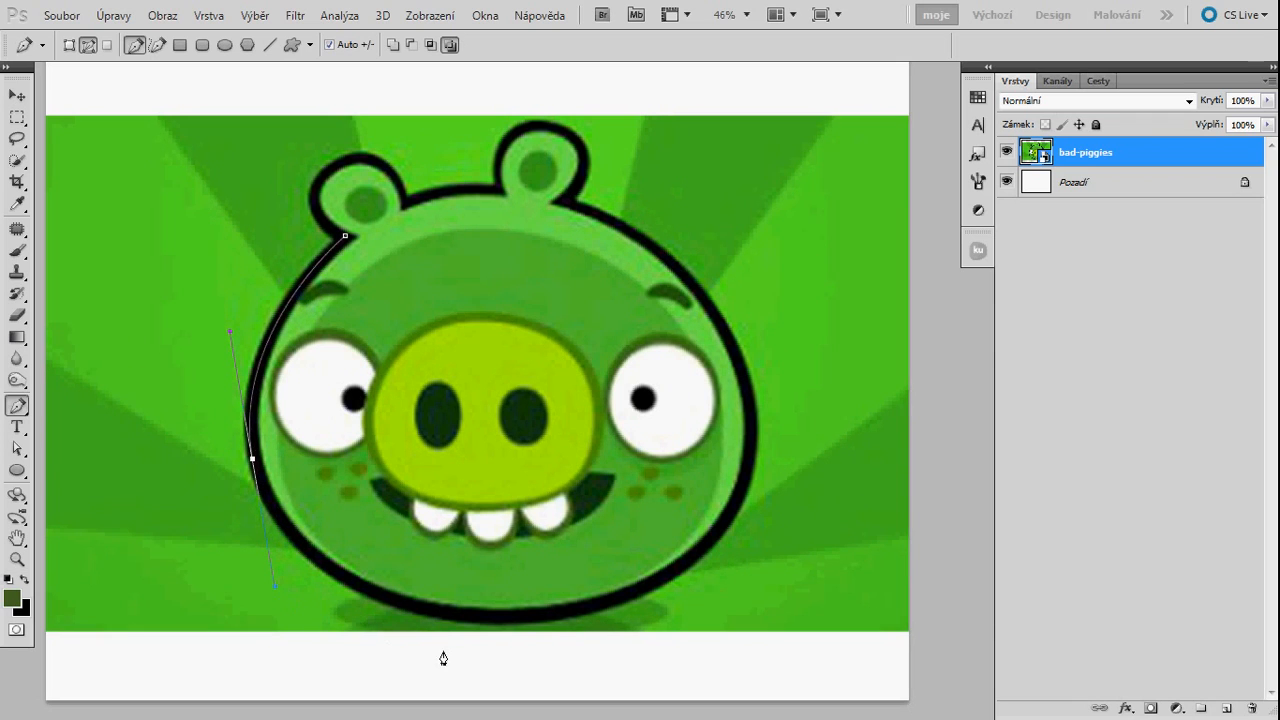
drag(530, 611, 614, 597)
drag(750, 387, 766, 187)
key(ctrl+z)
key(ctrl+z)
- Continue the path along the chin and up the right side of the head to the outer base of the right ear
mouse_move(440, 610)
mouse_down()
mouse_move(466, 612)
mouse_move(450, 612)
mouse_up()
key(ctrl+z)
drag(749, 453, 796, 249)
drag(565, 202, 558, 203)
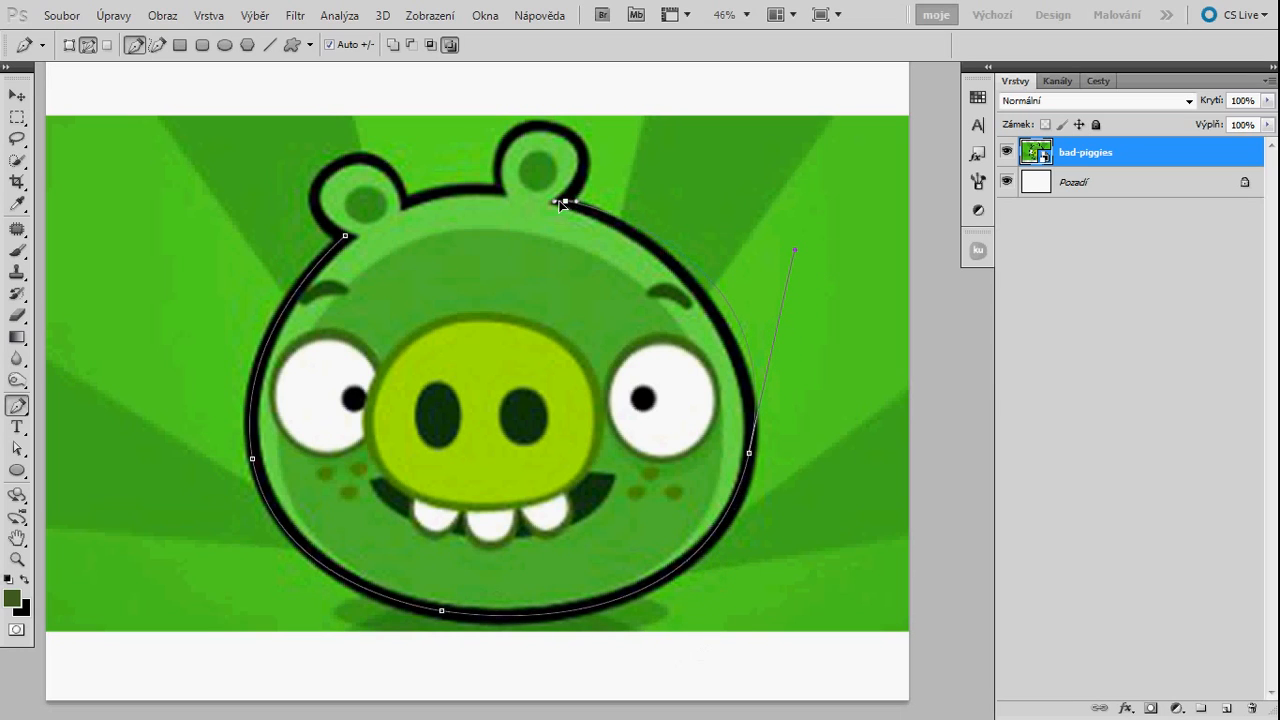
key(ctrl+z)
click(750, 454)
drag(558, 201, 331, 123)
- Make the anchor at the right ear's base a corner and trace the path around that ear to its inner base
drag(556, 366, 571, 391)
alt+click(575, 227)
drag(567, 154, 501, 133)
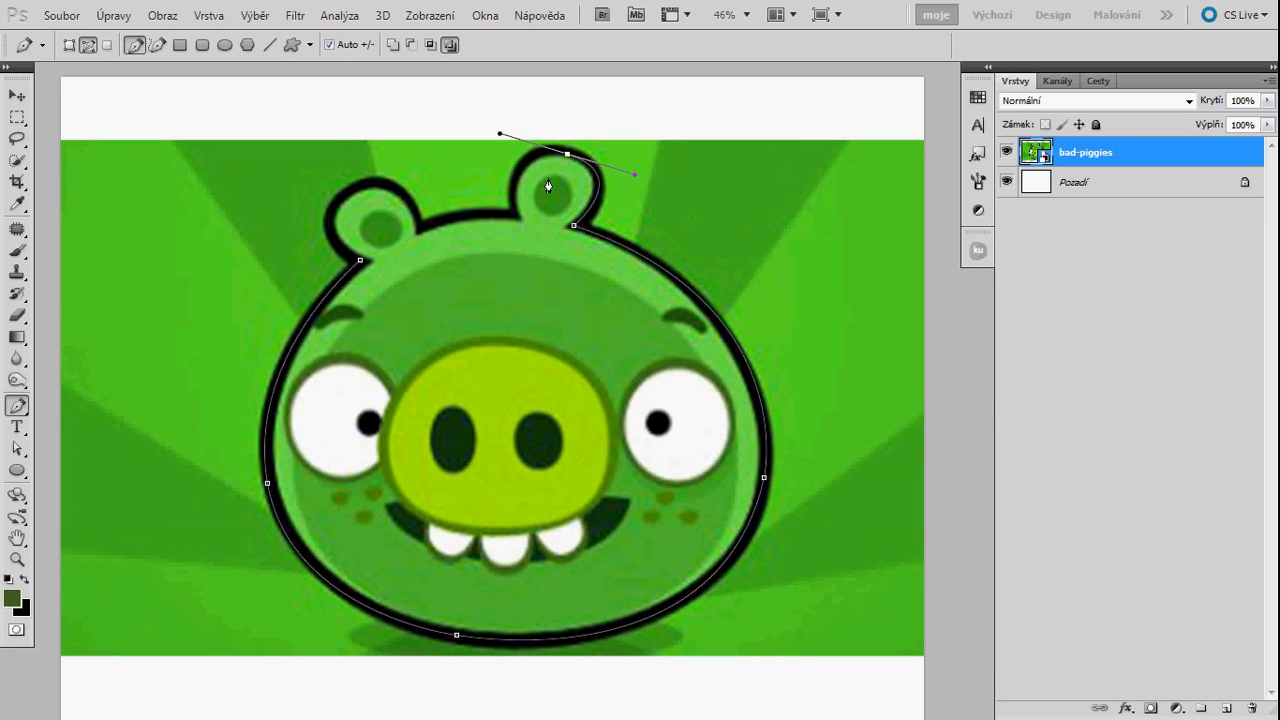
drag(515, 209, 525, 218)
key(ctrl+z)
click(515, 217)
- Trace the top of the head and the left ear, close the path at its starting anchor and deselect it
drag(422, 224, 362, 244)
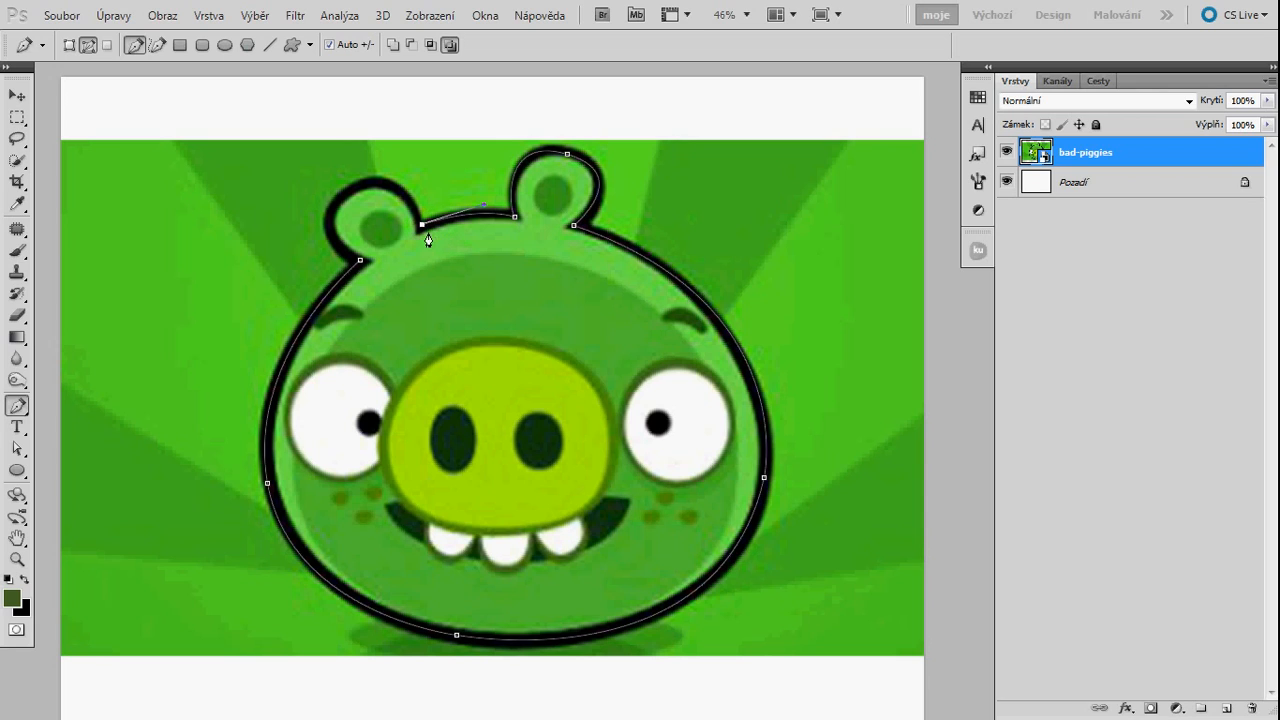
drag(343, 192, 284, 230)
click(361, 261)
ctrl+click(428, 291)
- Create a new layer above the bad-piggies layer
key(z)
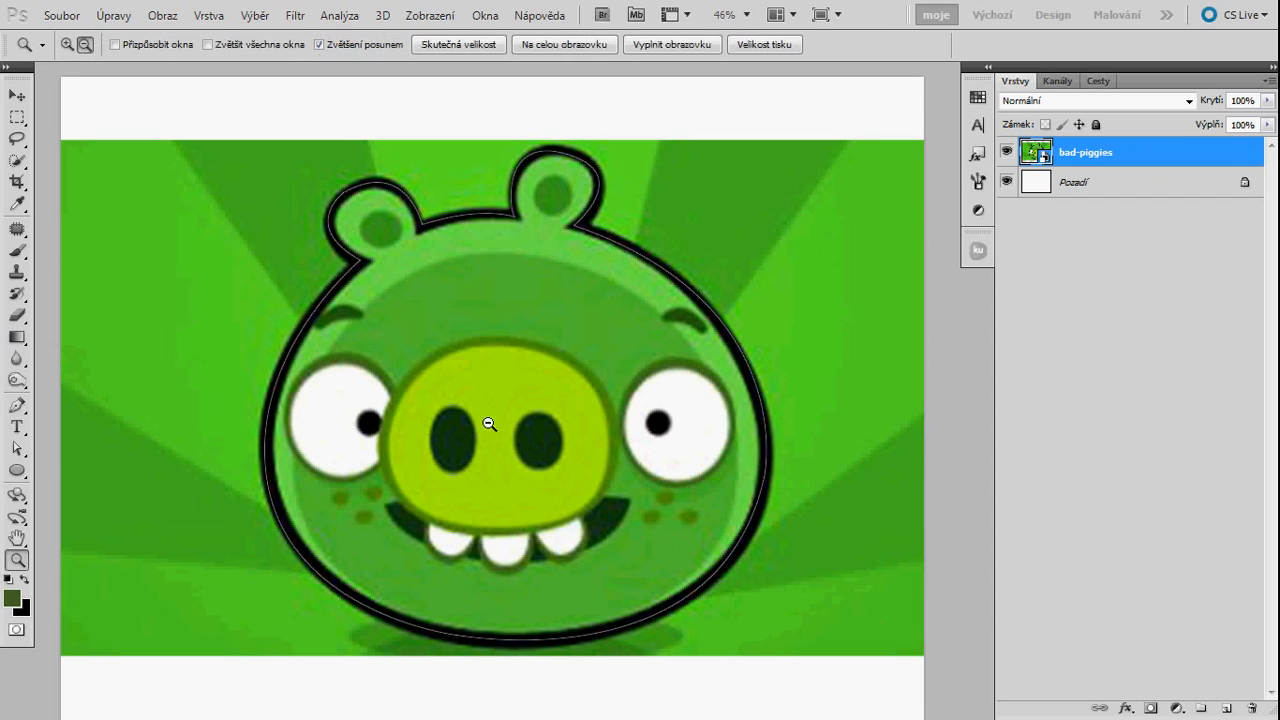
alt+click(489, 424)
key(ctrl+shift+alt+n)
- Set the foreground colour to white and try to fill the head shape on the new layer with the Paint Bucket tool
key(alt)
key(g)
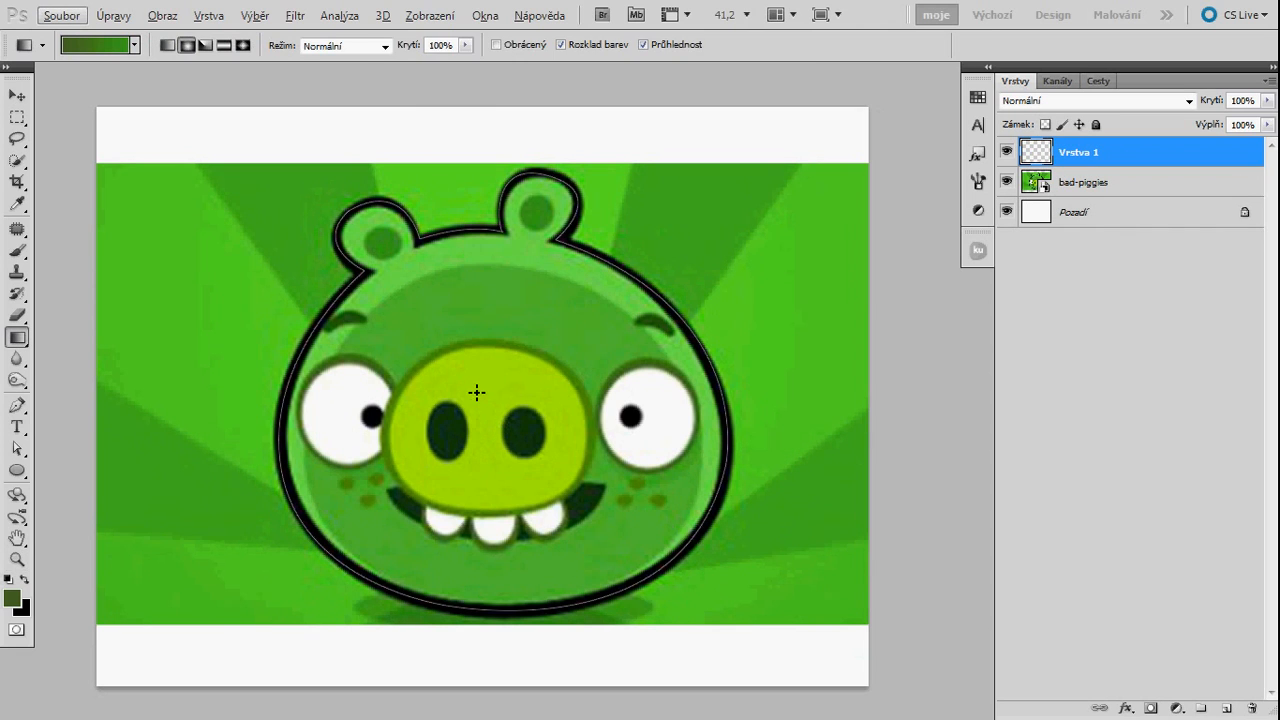
key(alt+d)
key(Escape)
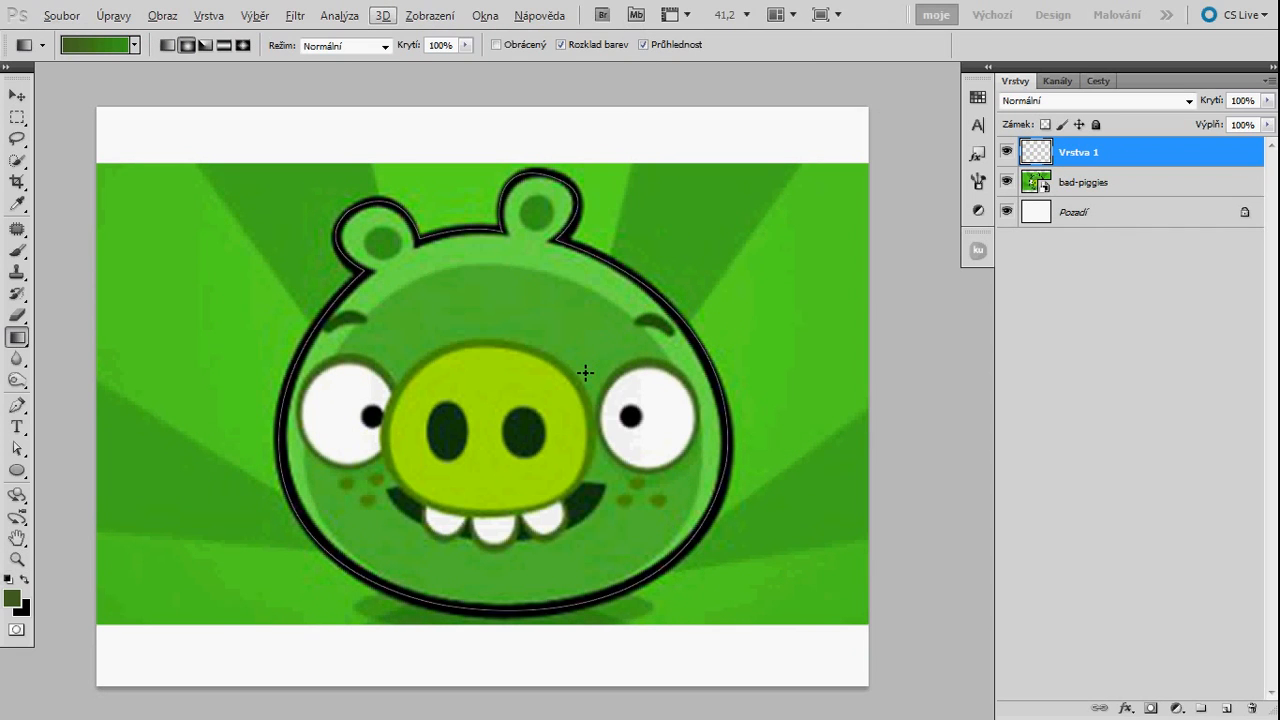
drag(17, 337, 88, 358)
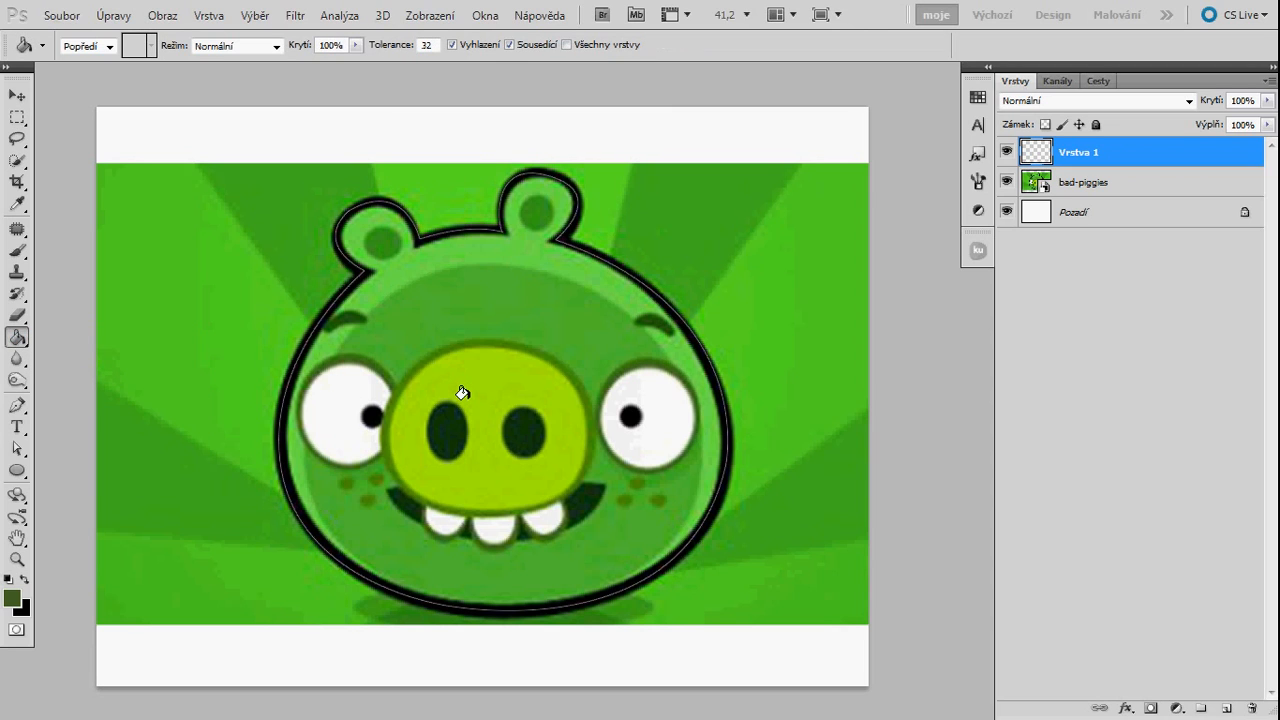
key(z)
key(d)
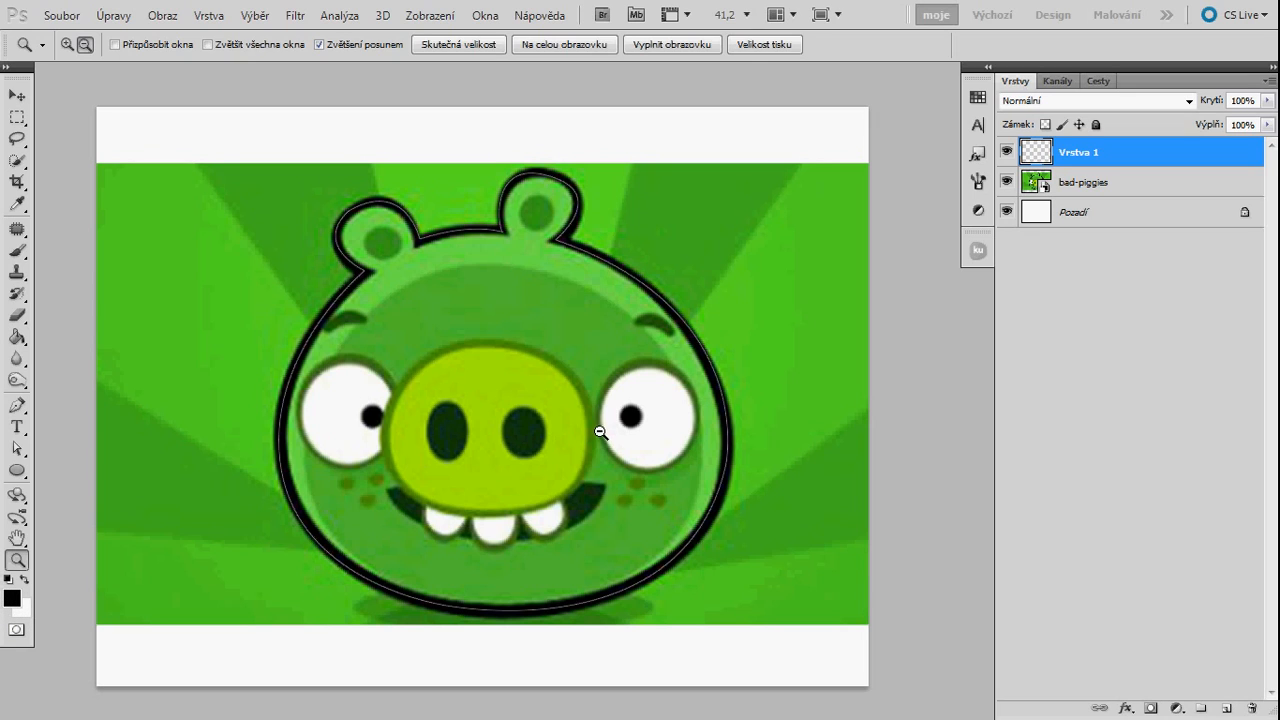
key(x)
key(g)
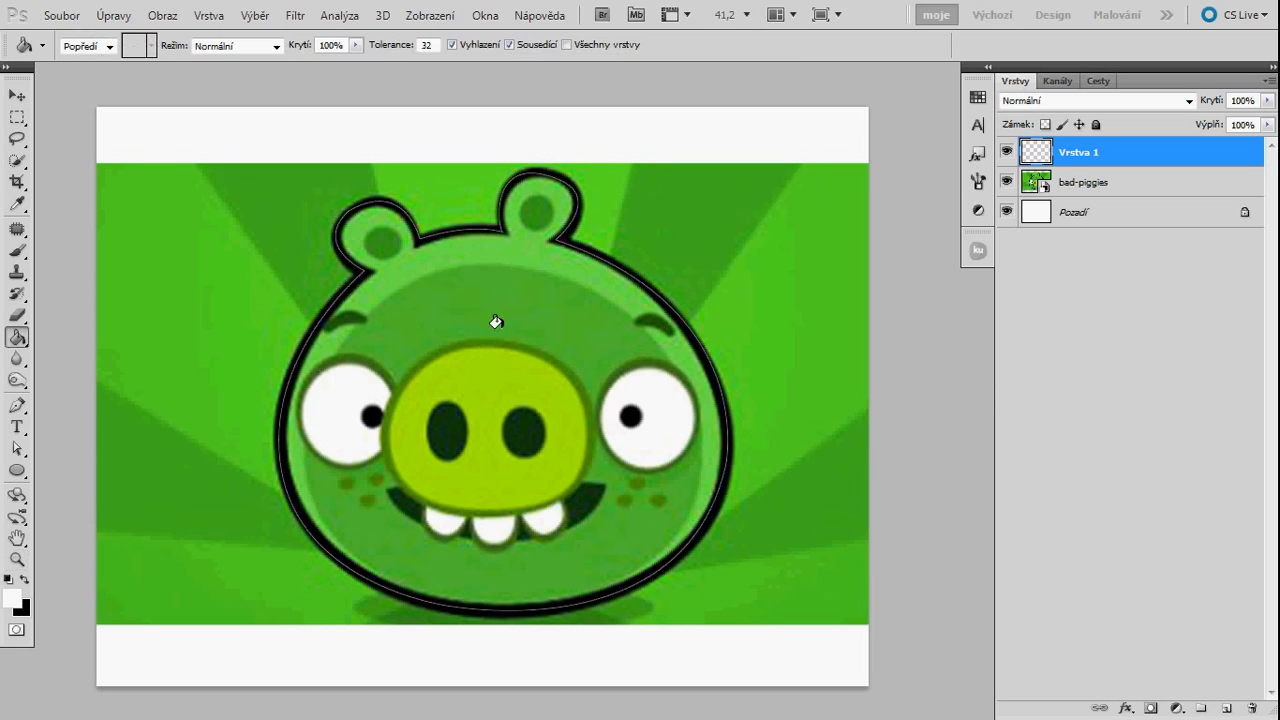
click(496, 322)
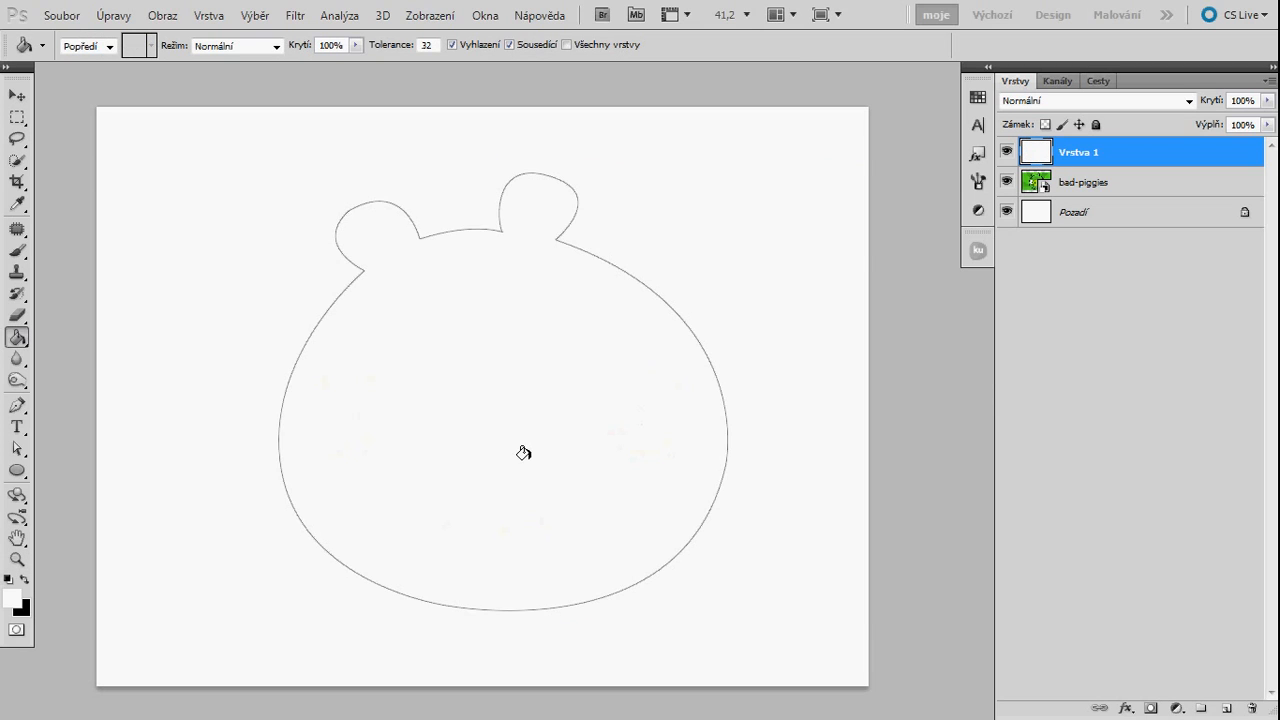
key(ctrl+z)
- Convert the head path into a selection and fill it with white on the new layer, leaving nothing selected
key(p)
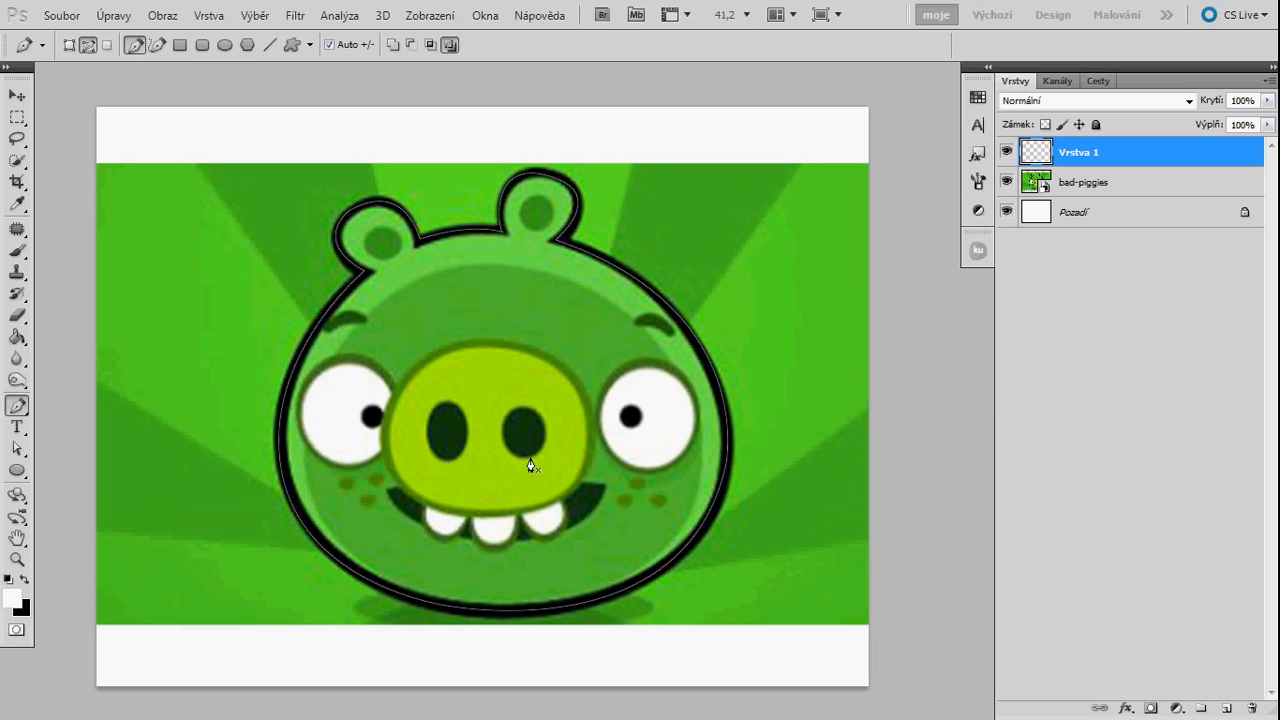
right_click(526, 309)
click(610, 394)
click(749, 200)
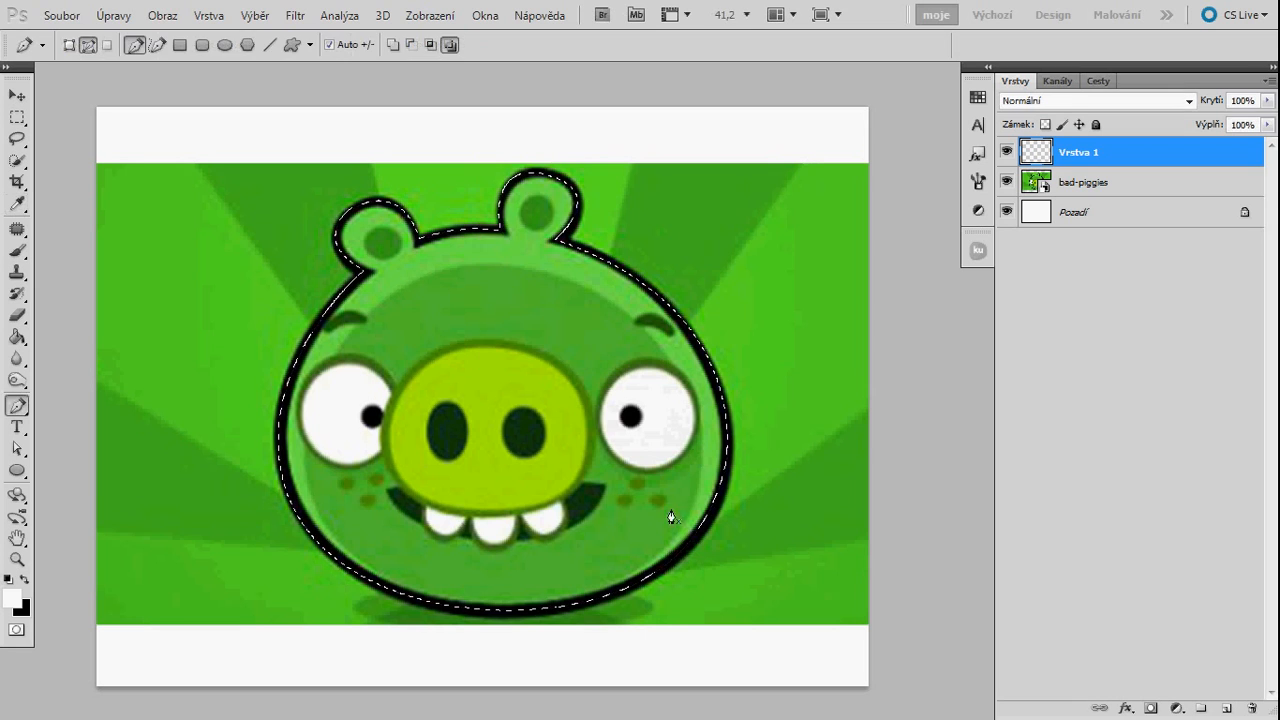
key(g)
click(481, 365)
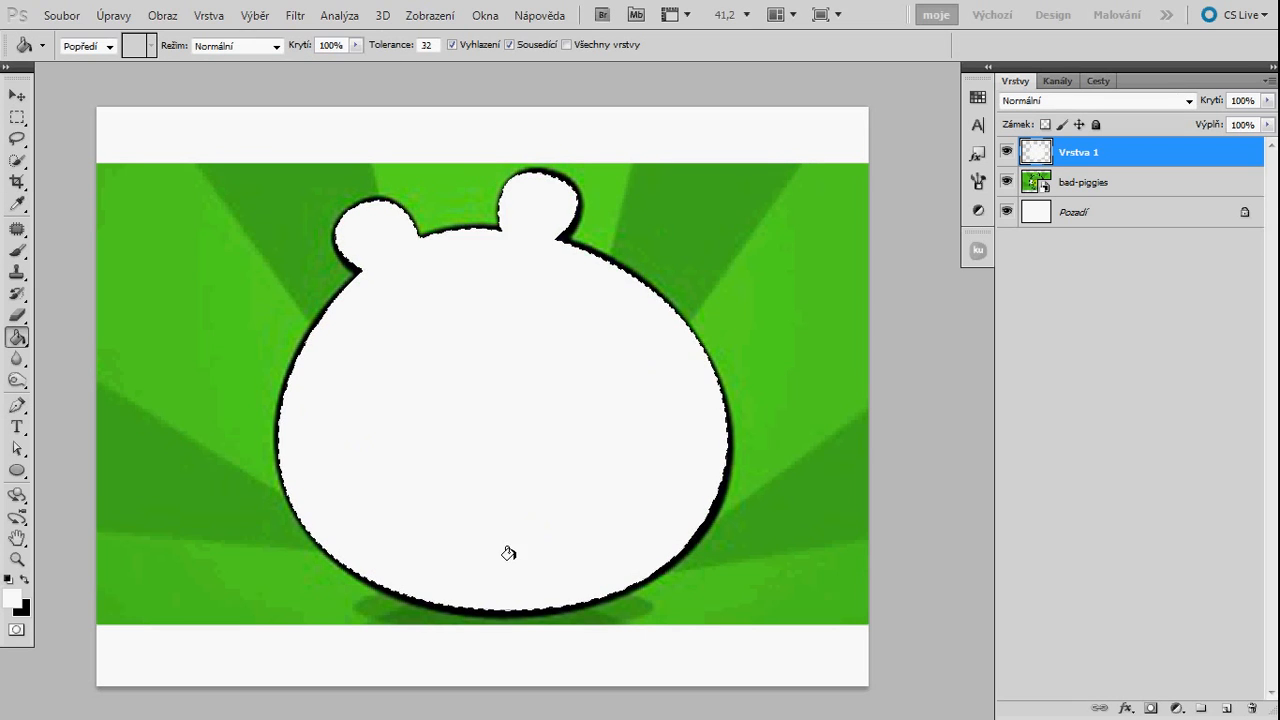
key(ctrl+d)
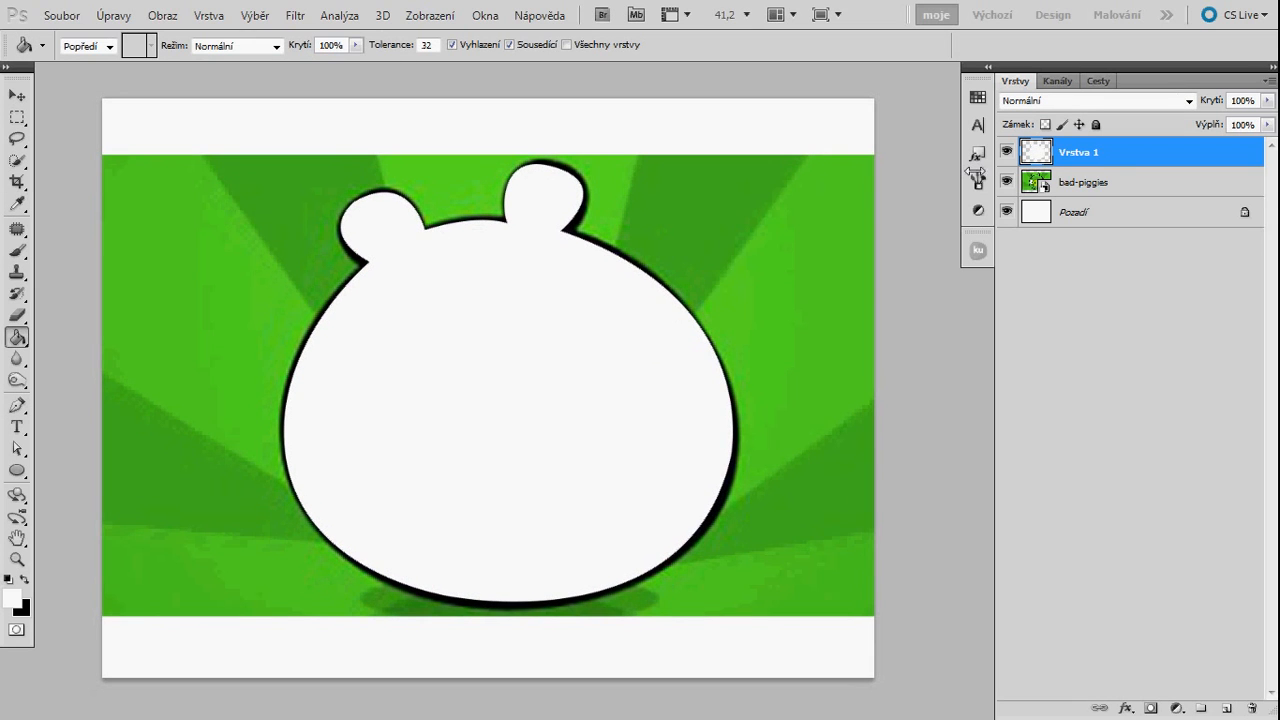
- Rename the new layer to hlava and move it below the bad-piggies layer
double_click(1083, 155)
text(hlava)
key(Return)
drag(1140, 160, 1132, 218)
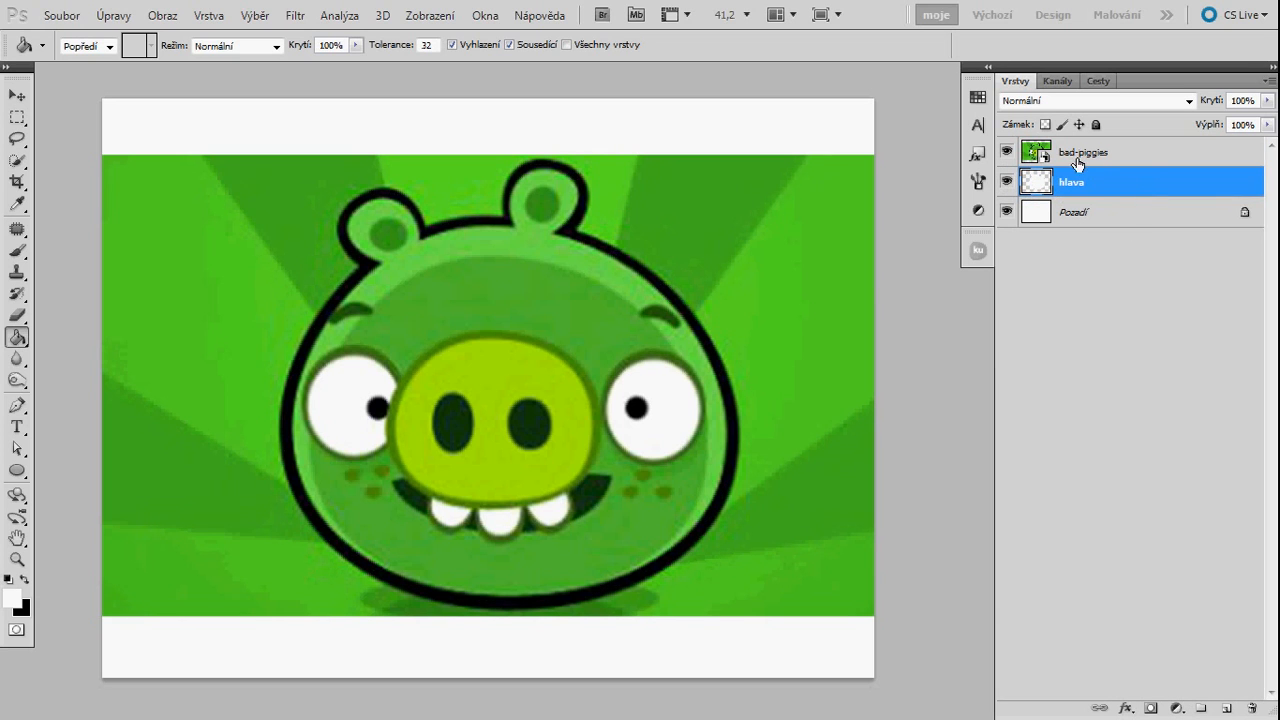
- Reduce the bad-piggies layer's opacity to 30%
click(1140, 158)
click(1267, 100)
drag(1262, 118, 1204, 120)
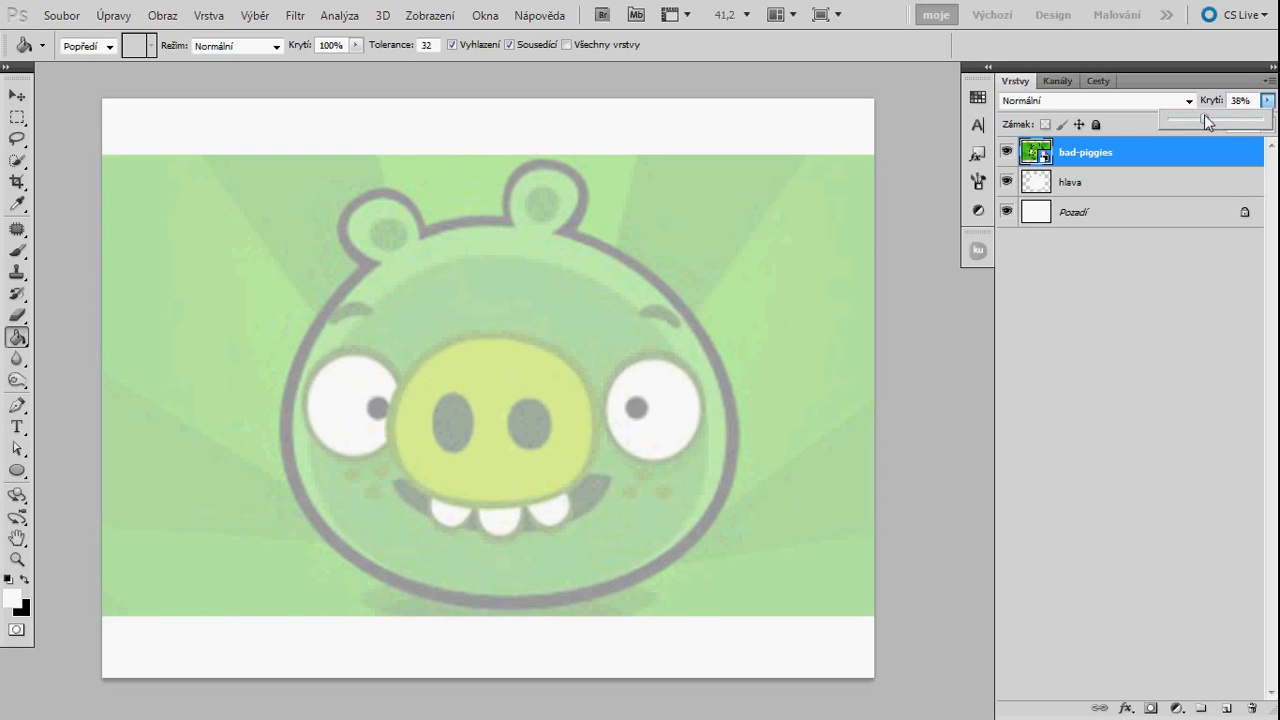
click(1165, 192)
key(z)
drag(495, 336, 514, 334)
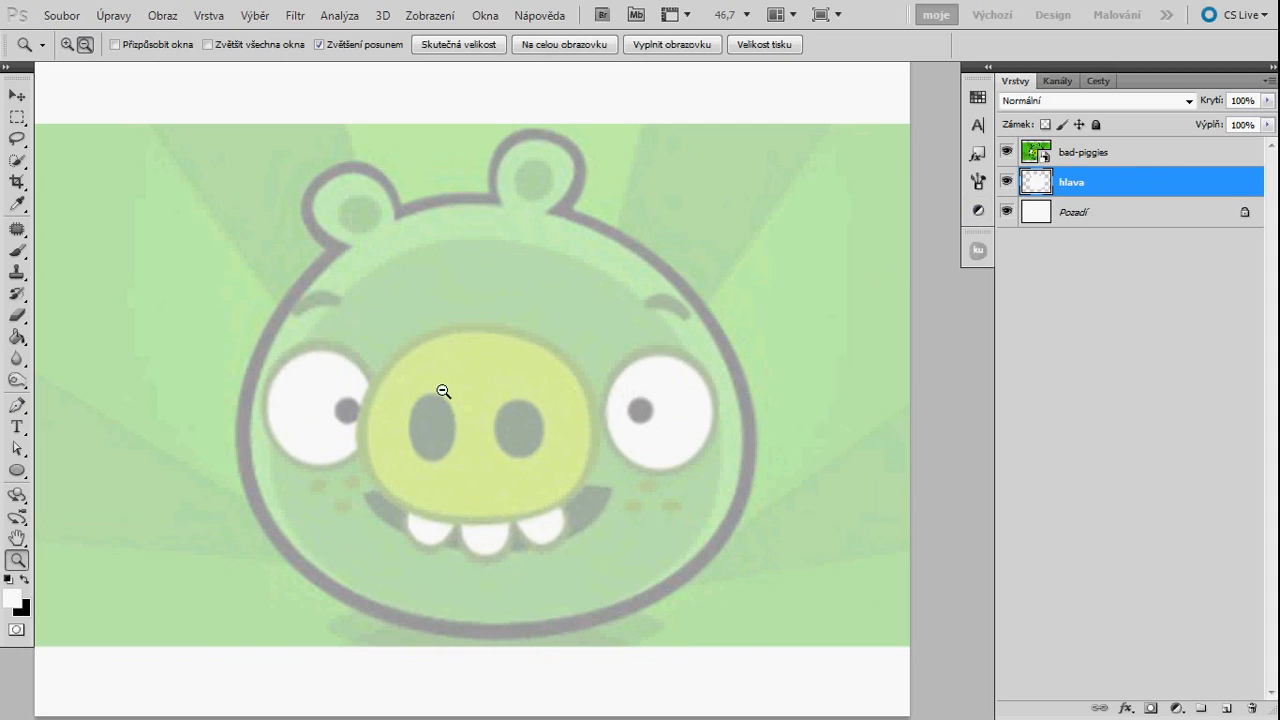
click(1165, 158)
click(1267, 101)
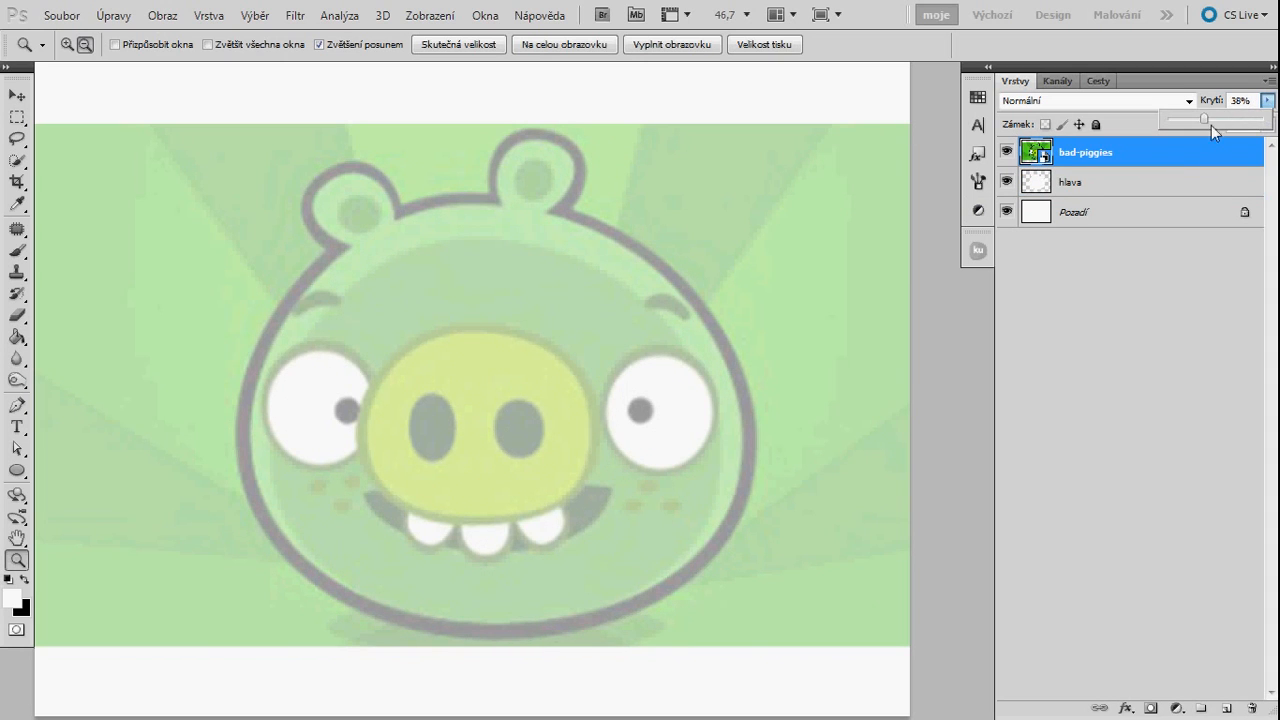
drag(1199, 117, 1197, 117)
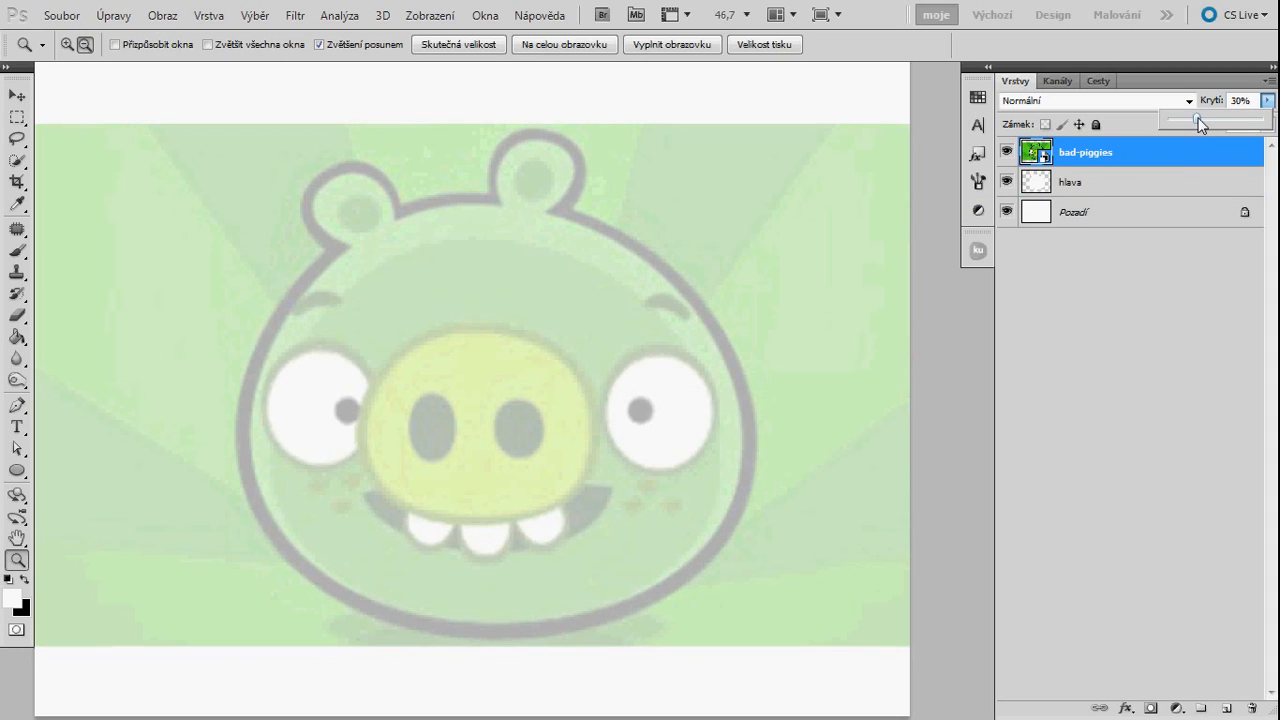
- Make hlava the active layer, with the pig's face enlarged in view
drag(620, 402, 620, 385)
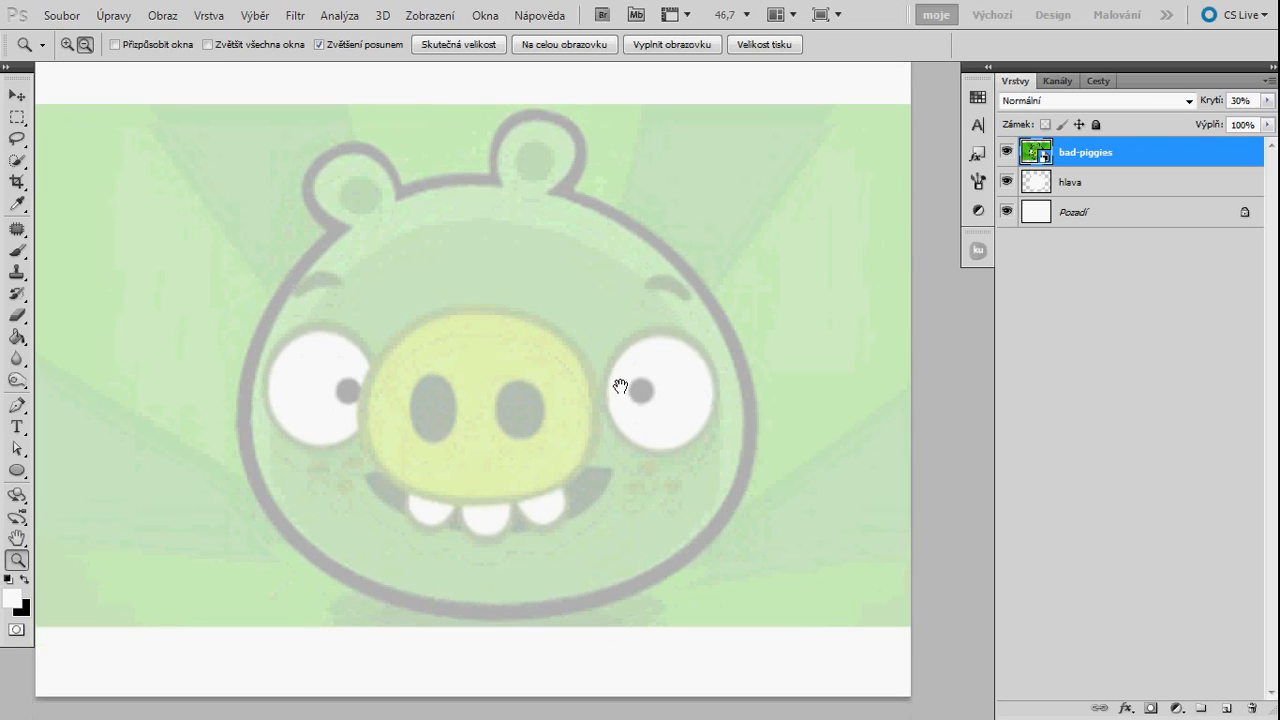
key(ctrl+plus)
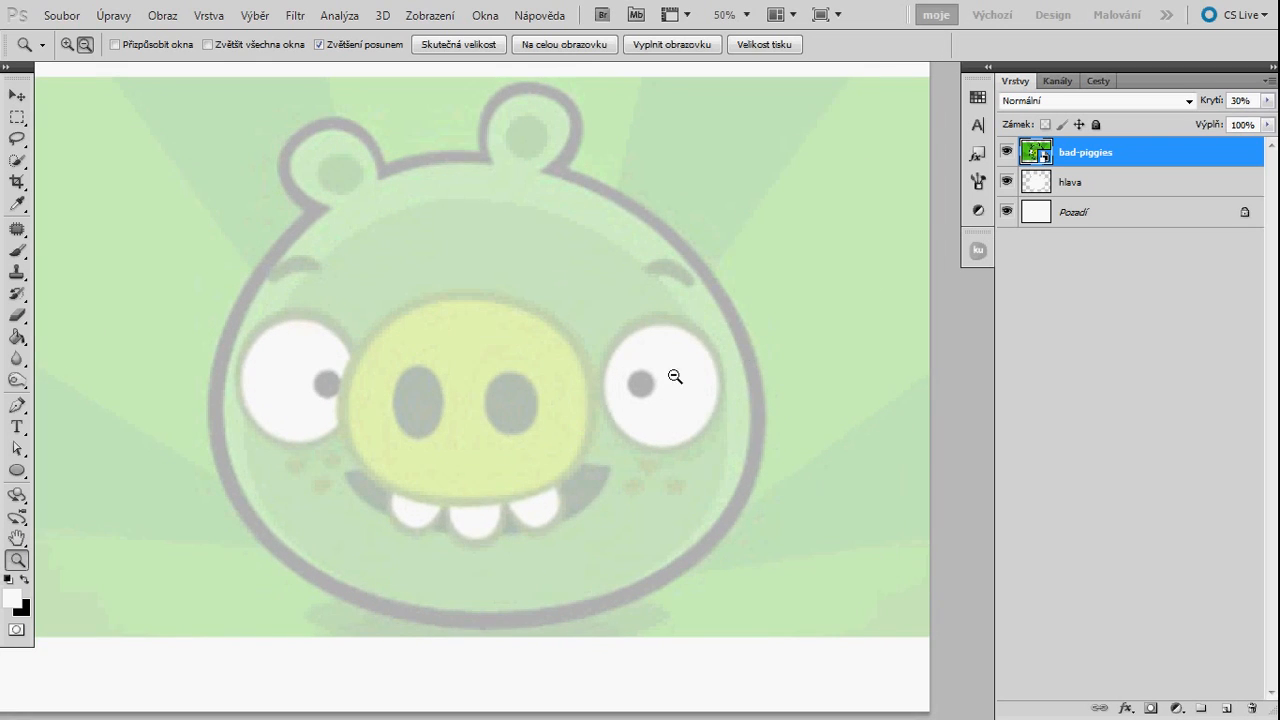
drag(428, 423, 457, 421)
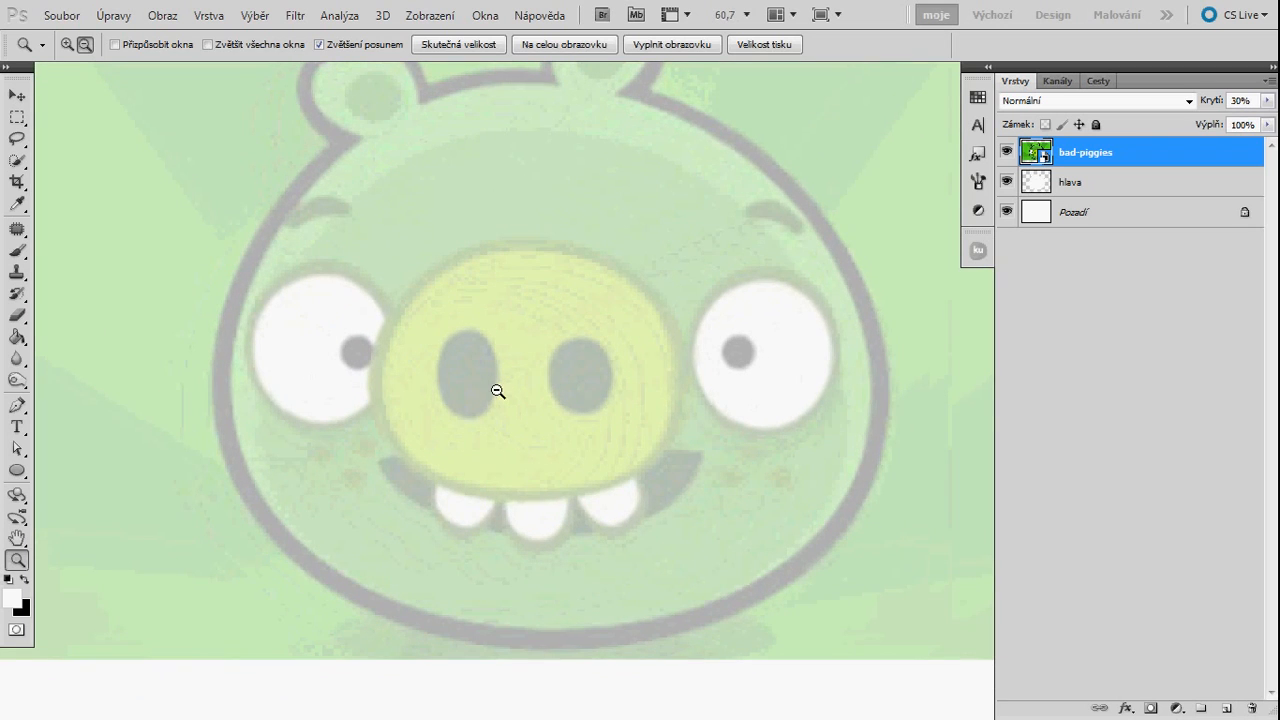
click(1115, 190)
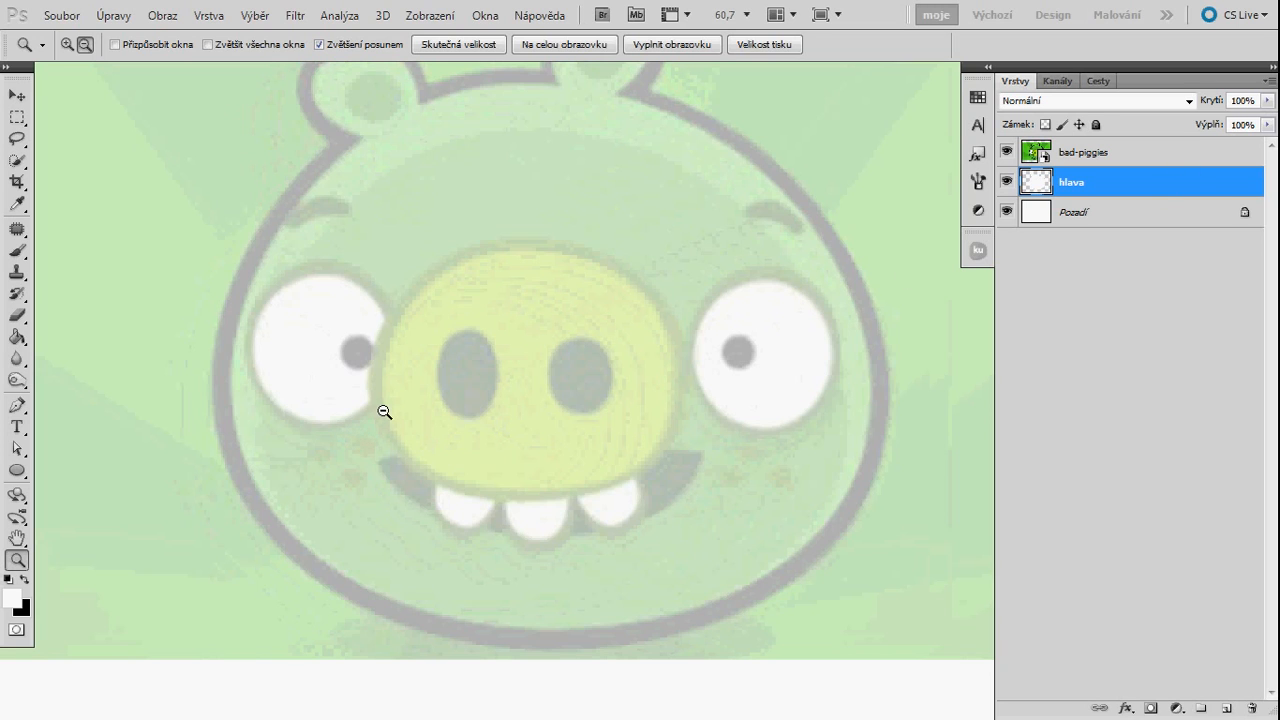
- Draw a white ellipse shape over the pig's left-hand eye and free-transform it to match the eyeball's outline
click(16, 473)
right_click(17, 473)
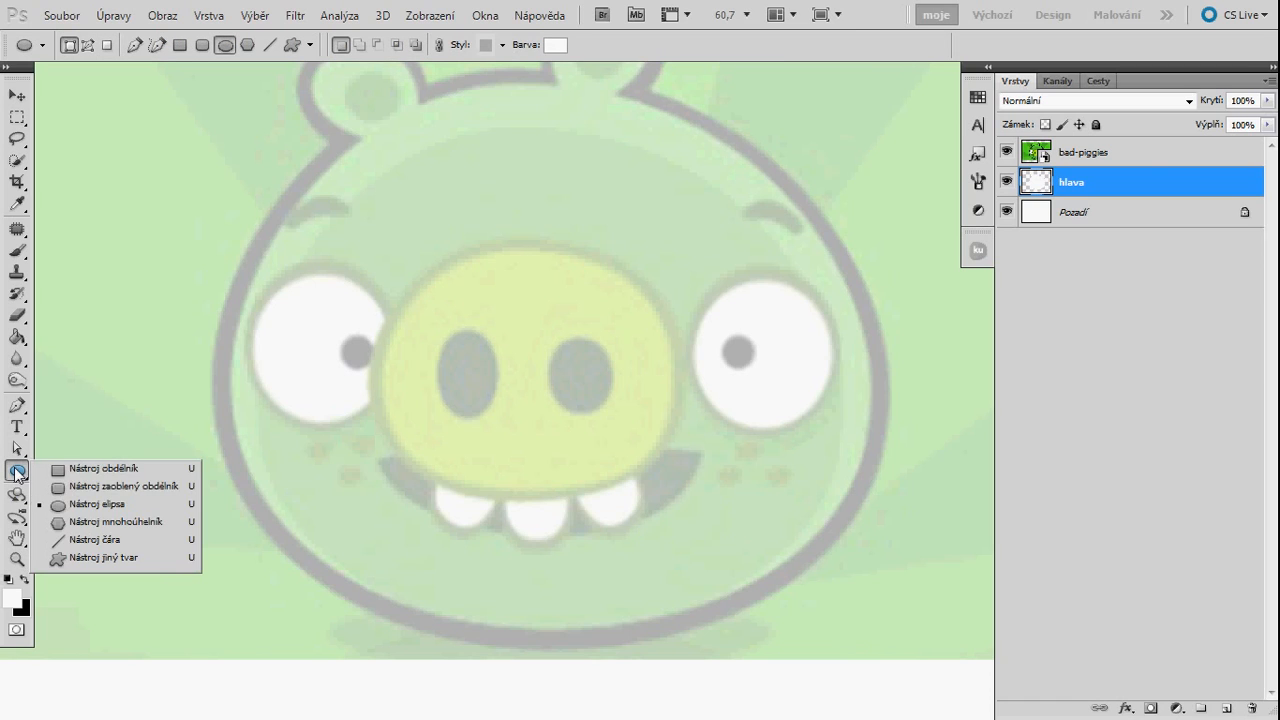
click(104, 507)
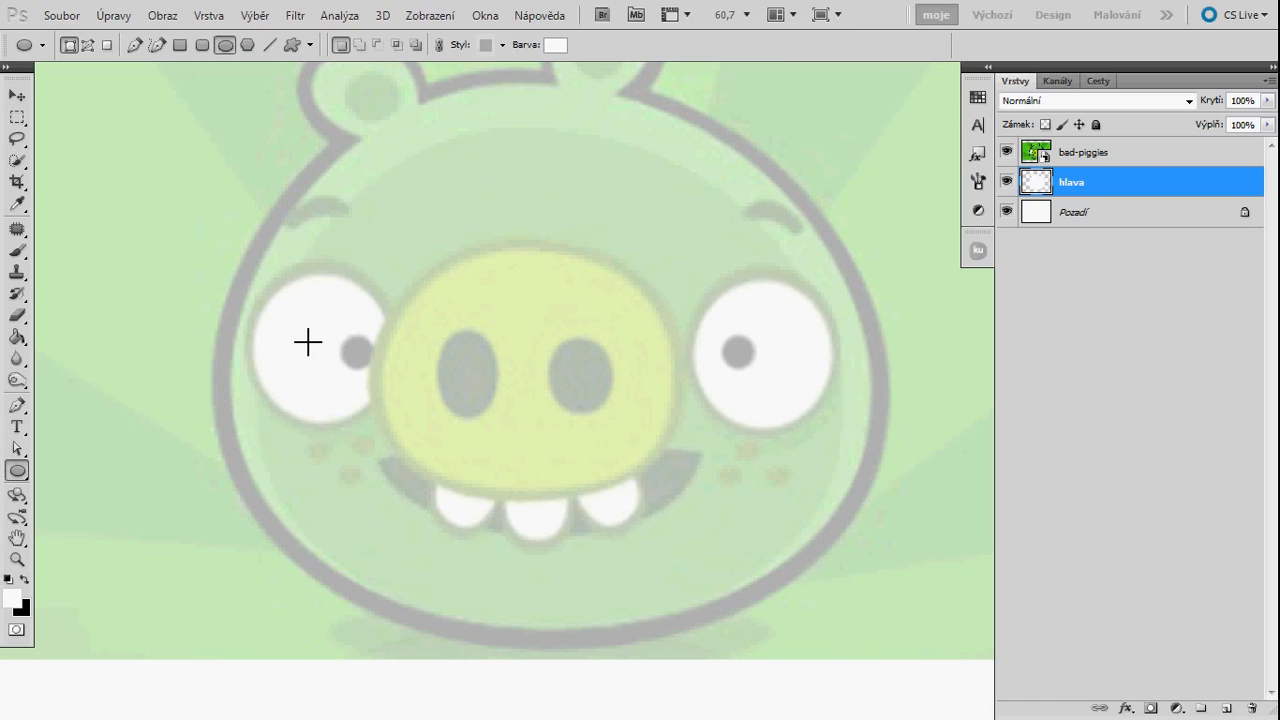
drag(256, 262, 398, 440)
key(ctrl+t)
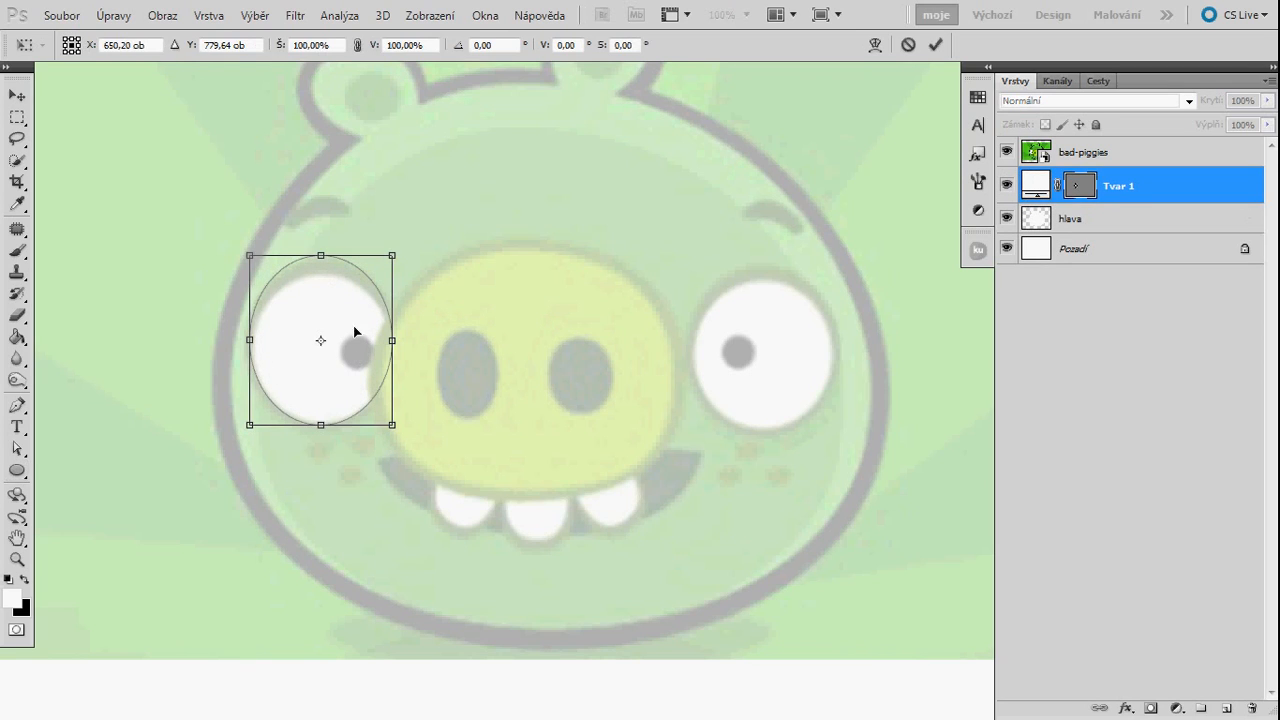
drag(321, 256, 330, 278)
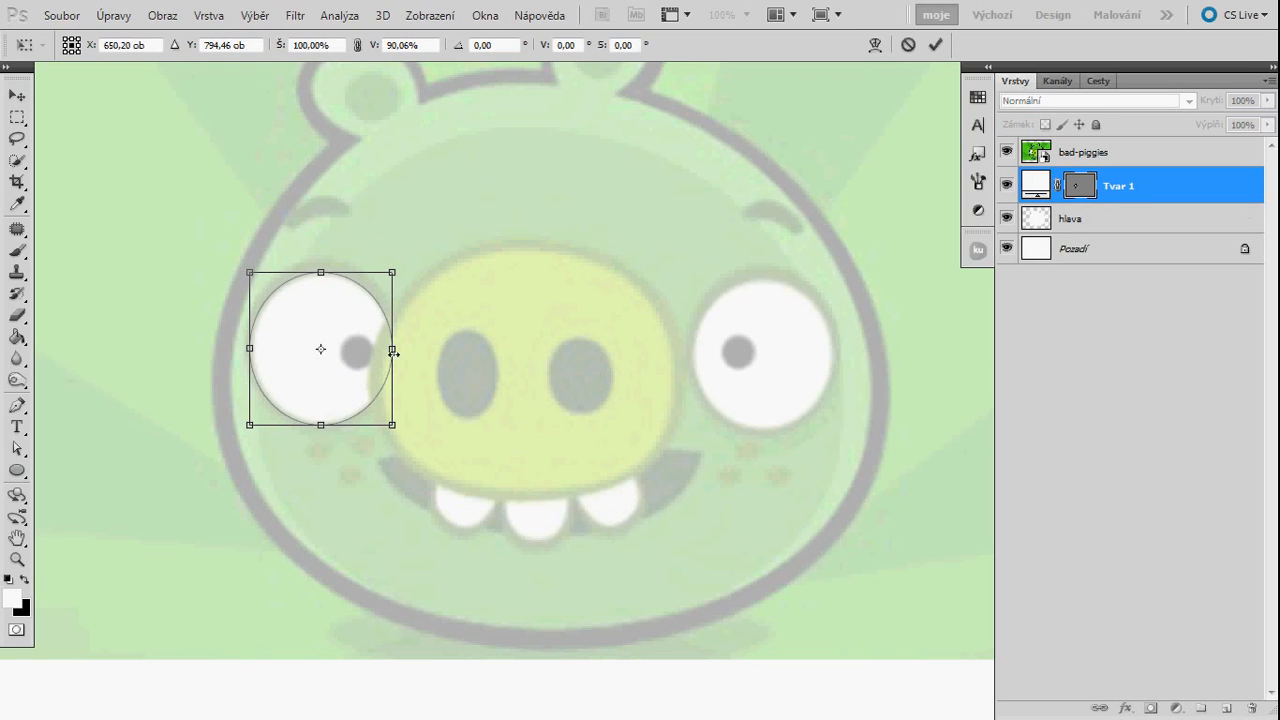
drag(256, 352, 256, 352)
key(Return)
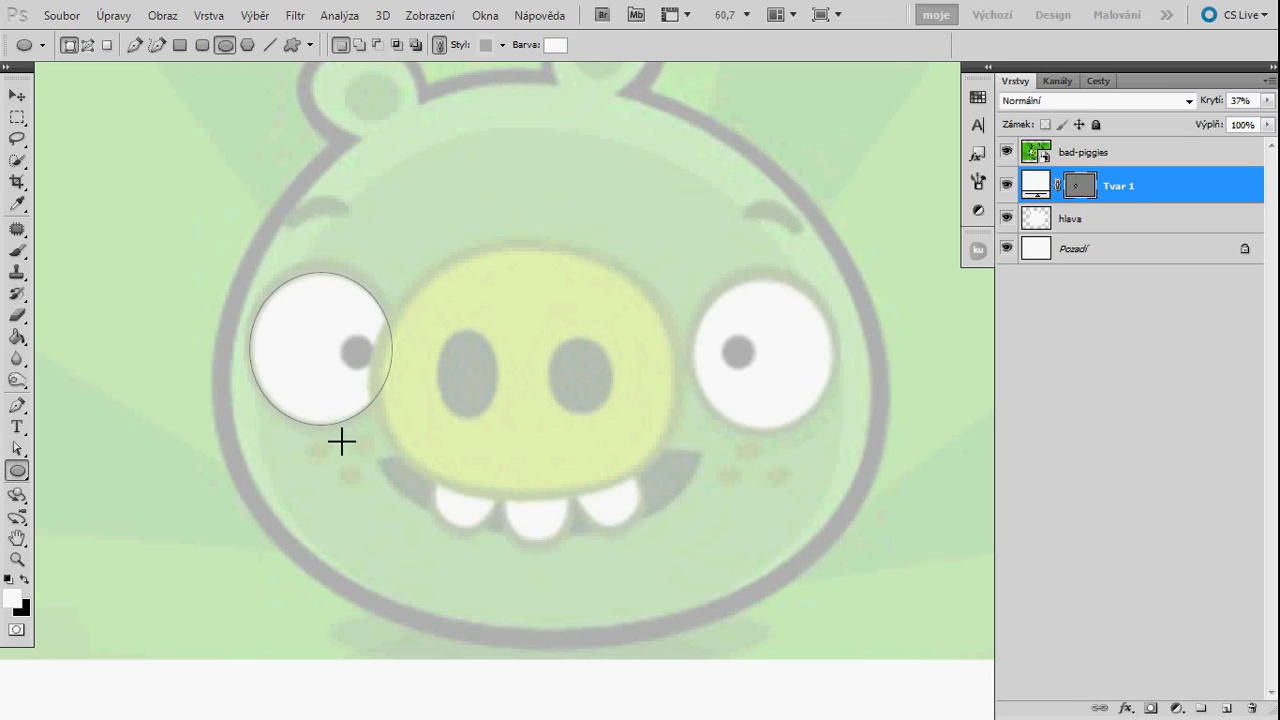
- Draw a small circle over the left-hand eye's pupil, fill it with black (000000) and nudge it into place
drag(355, 353, 370, 368)
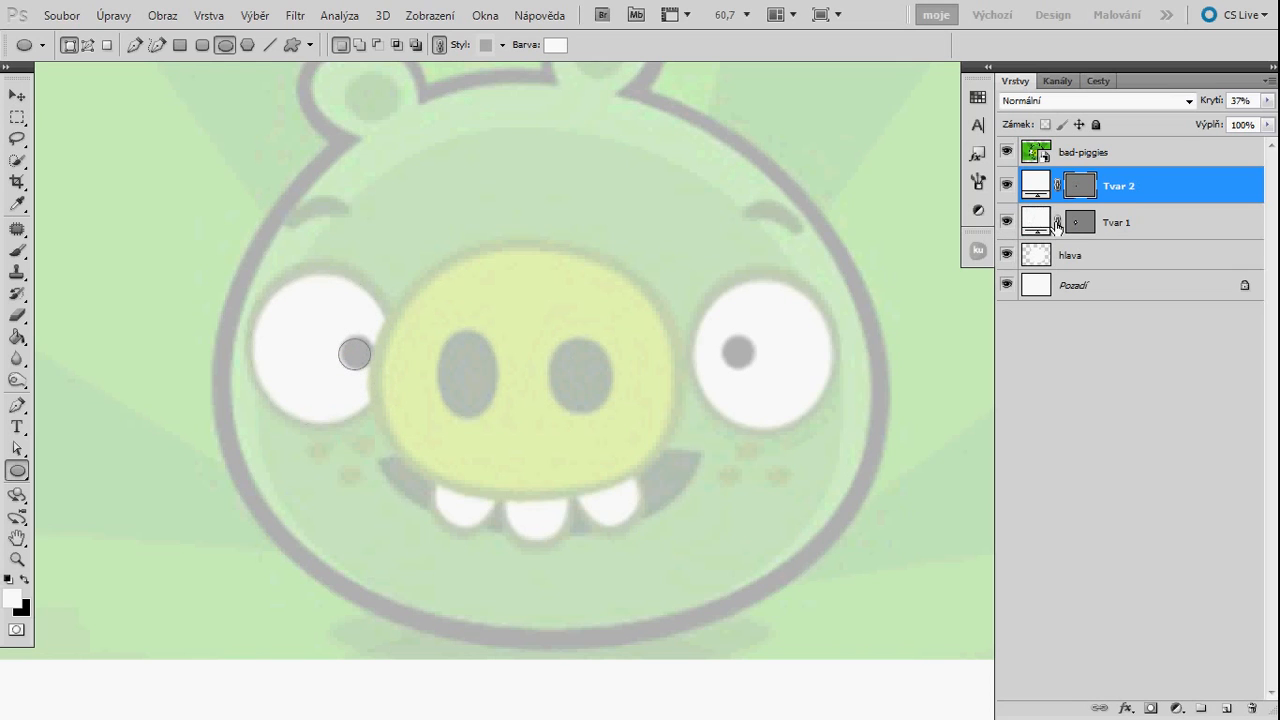
double_click(1046, 190)
click(681, 574)
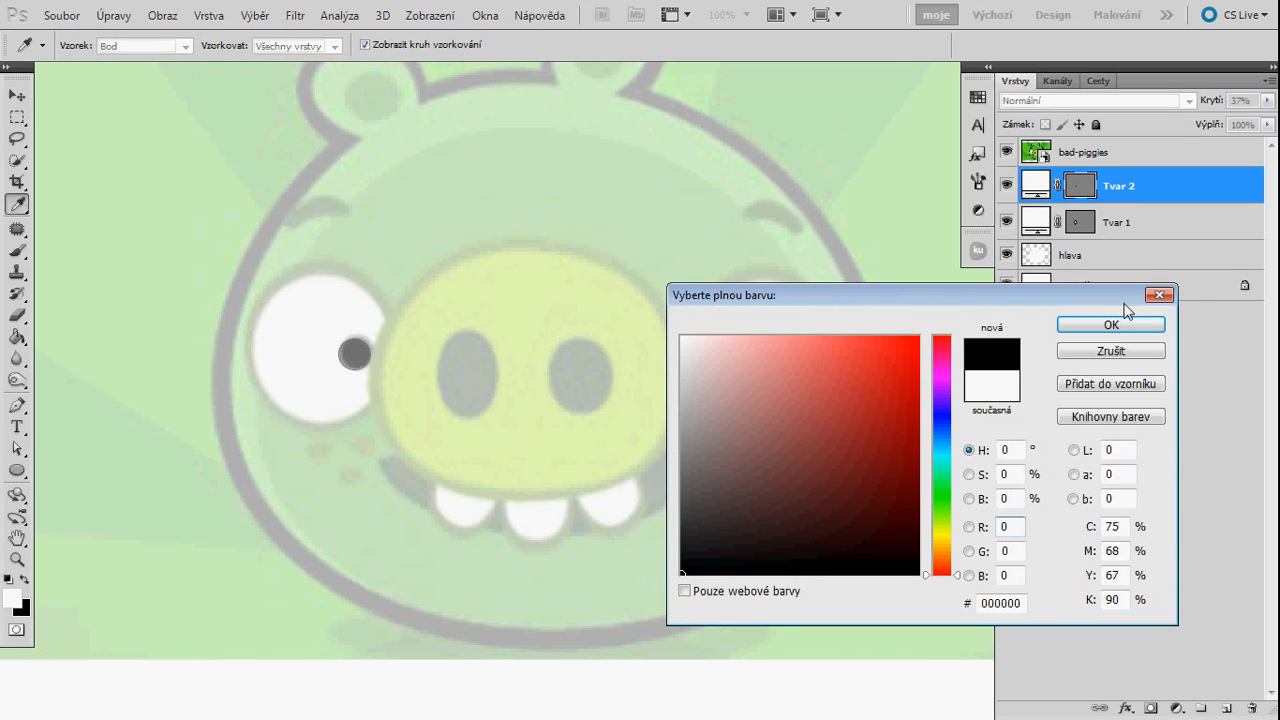
click(1100, 325)
key(v)
key(Up)
key(Right)
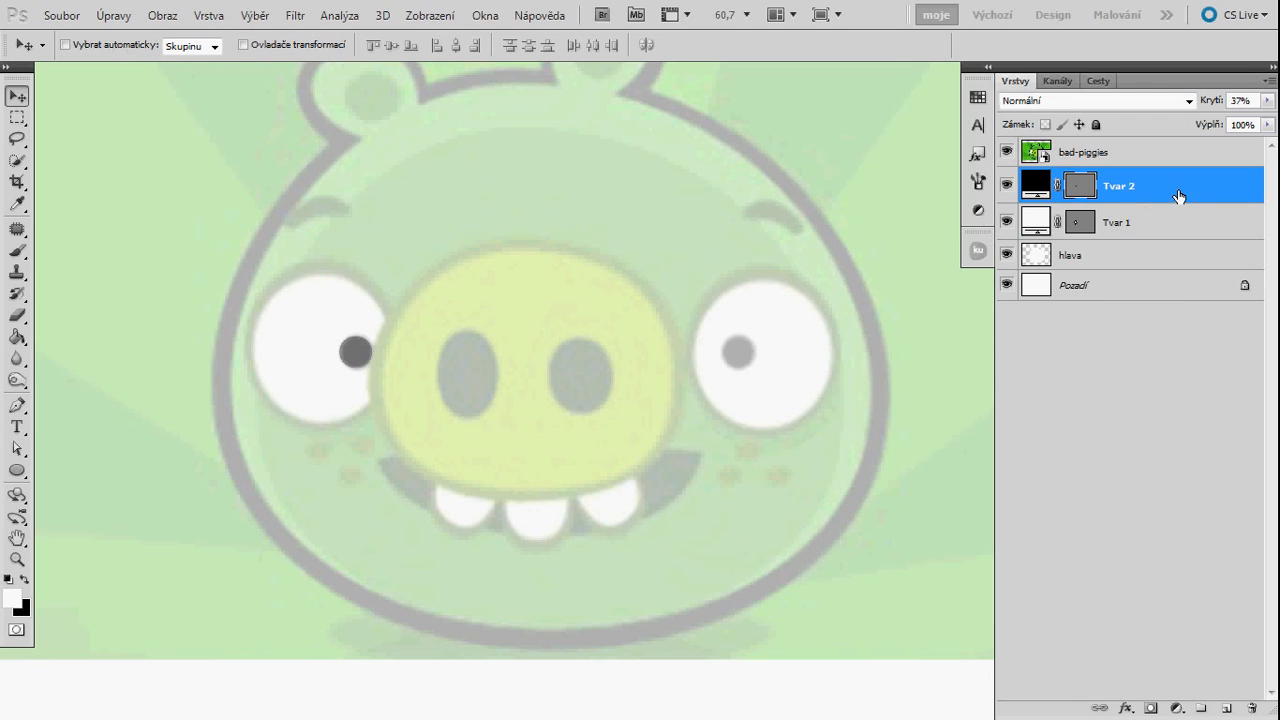
- Group the pupil and eyeball shape layers and name the group oko leve
shift+click(1168, 228)
key(ctrl+g)
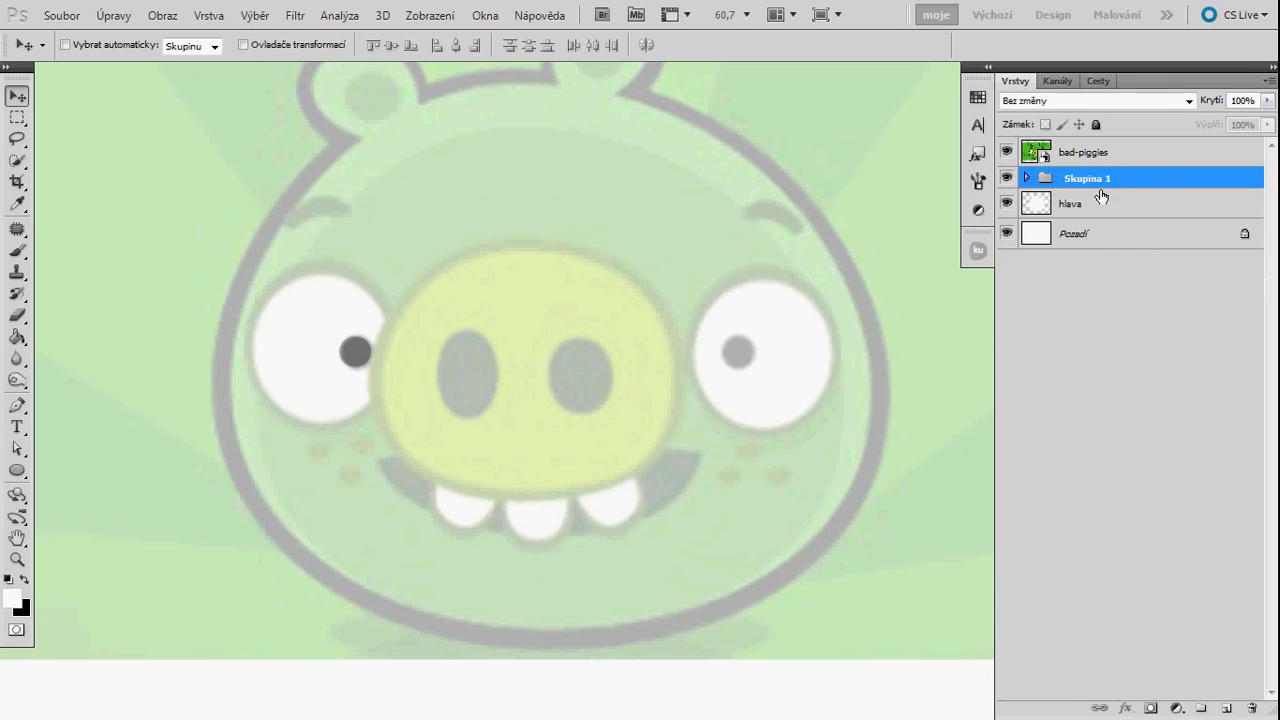
double_click(1099, 187)
text(oko leve)
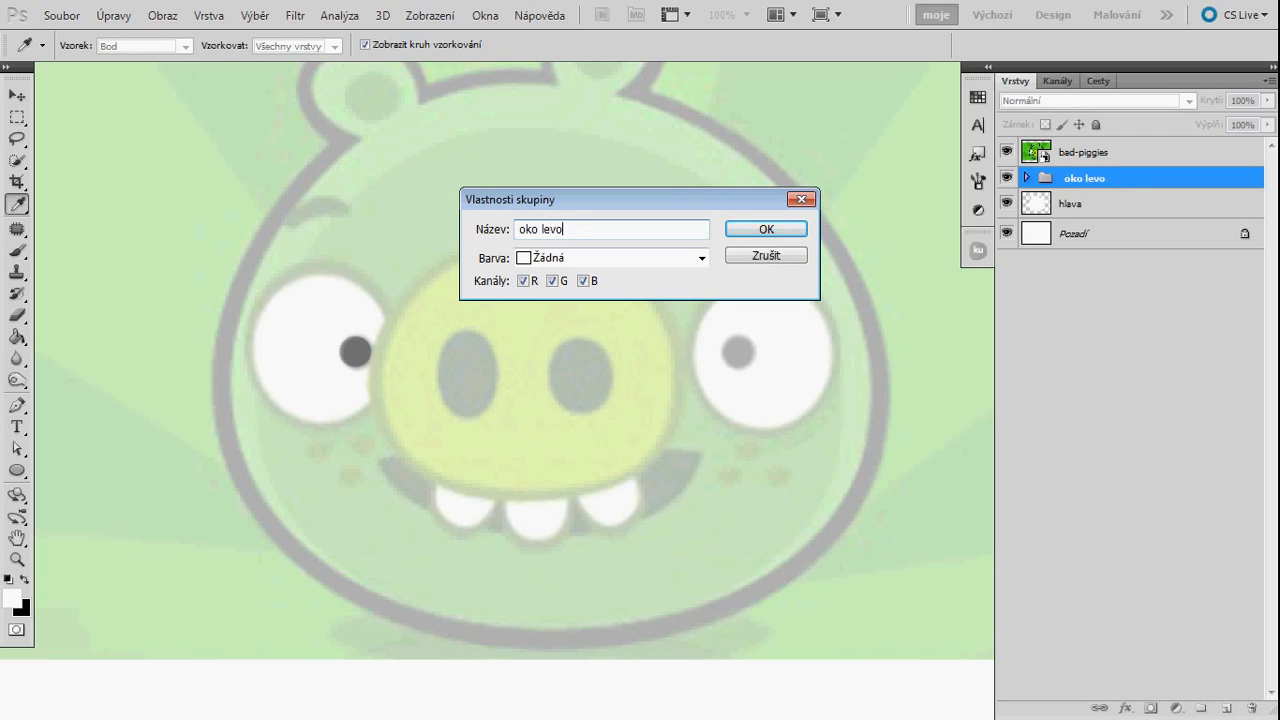
key(Return)
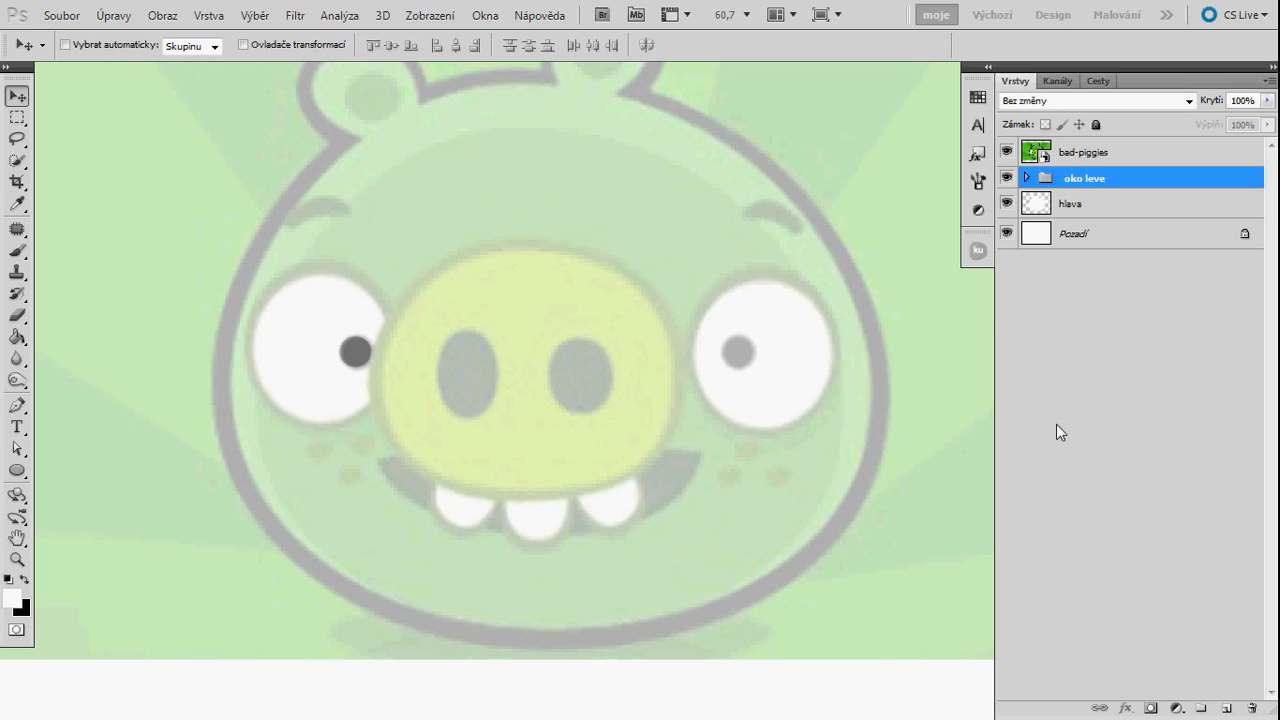
- Create a new layer inside a new group named oko prave and make that layer active
key(ctrl+shift+alt+n)
key(ctrl+g)
double_click(1090, 178)
text(c)
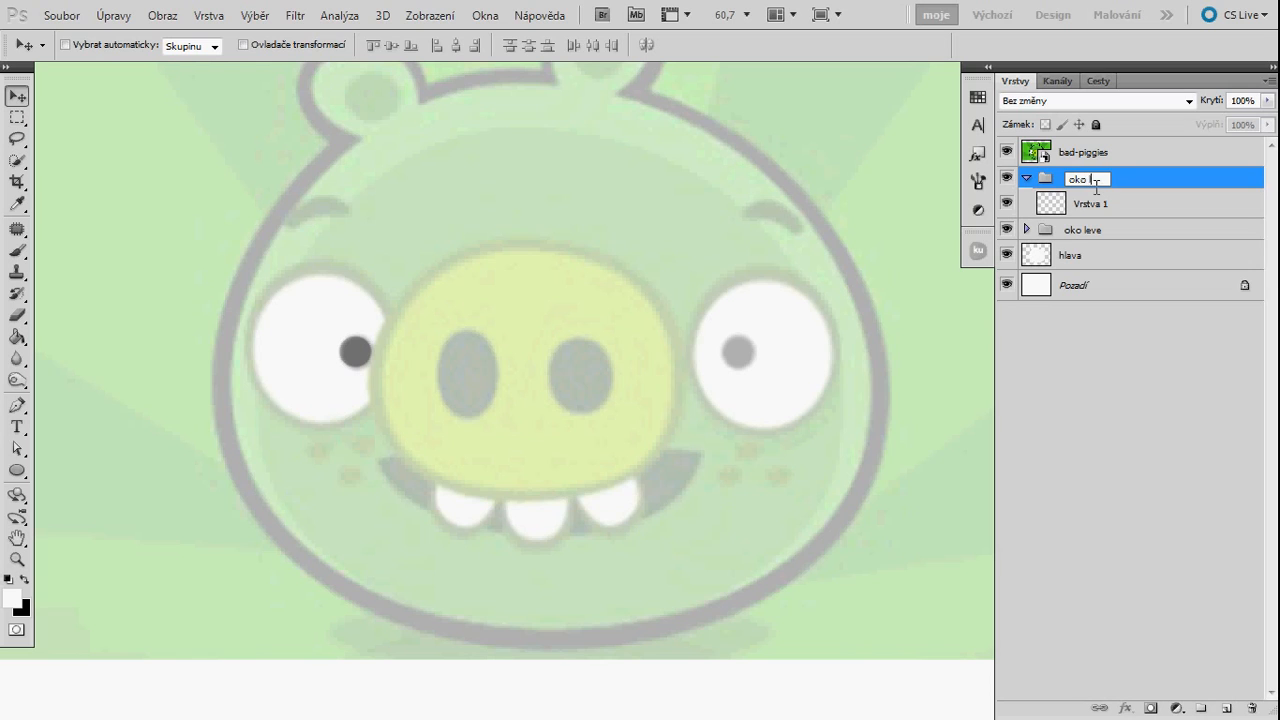
key(Return)
click(1134, 207)
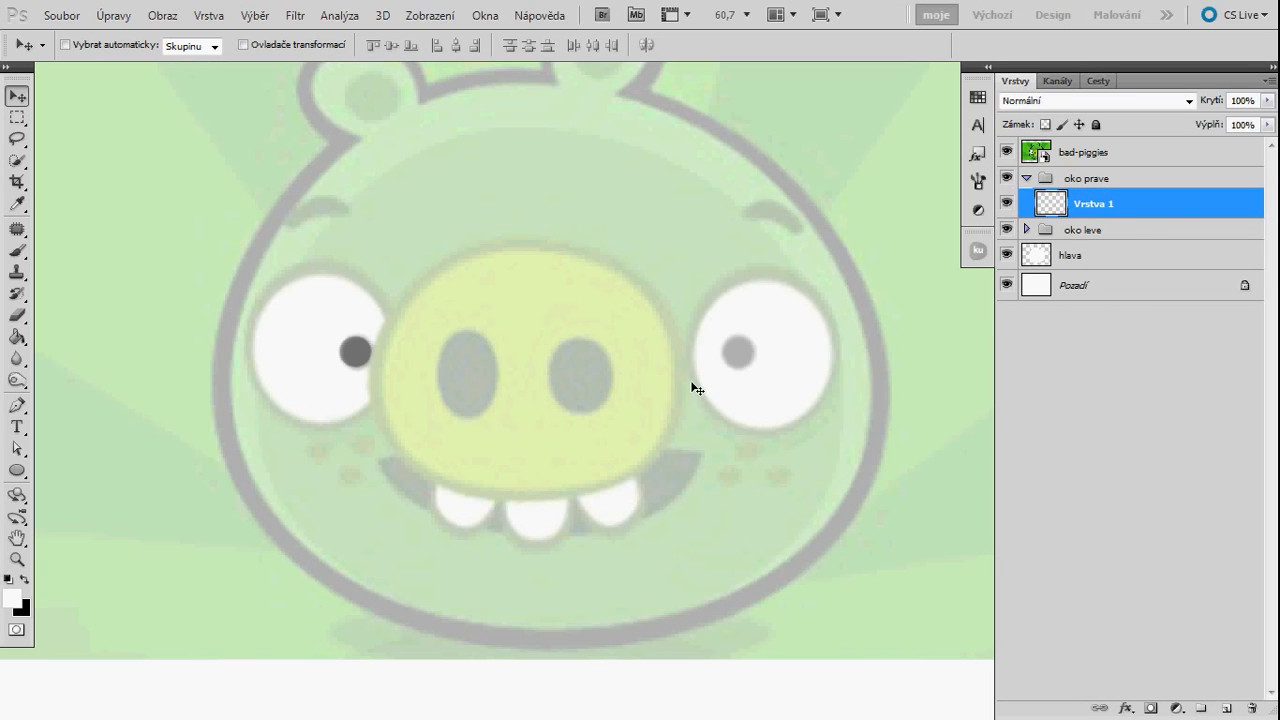
- Draw a white ellipse shape over the right-hand eye in the oko prave group and free-transform it to fit the eyeball
click(17, 470)
drag(700, 268, 835, 433)
key(ctrl+t)
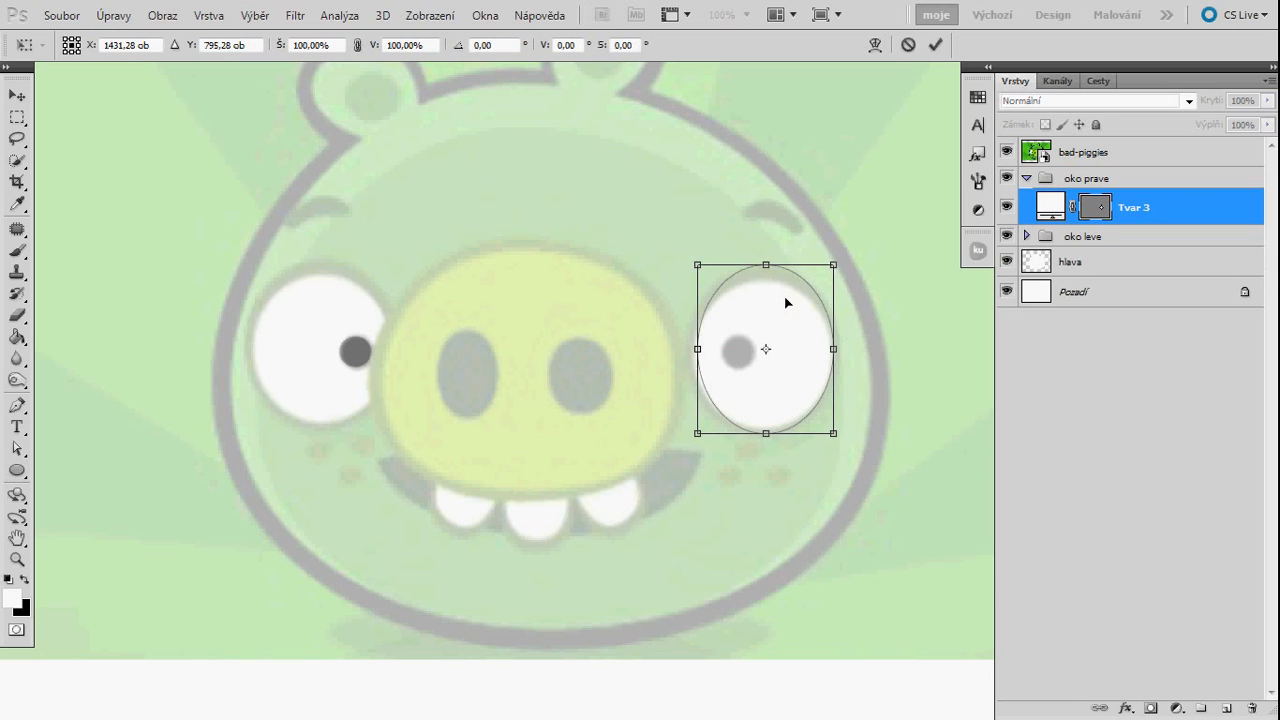
drag(768, 270, 767, 283)
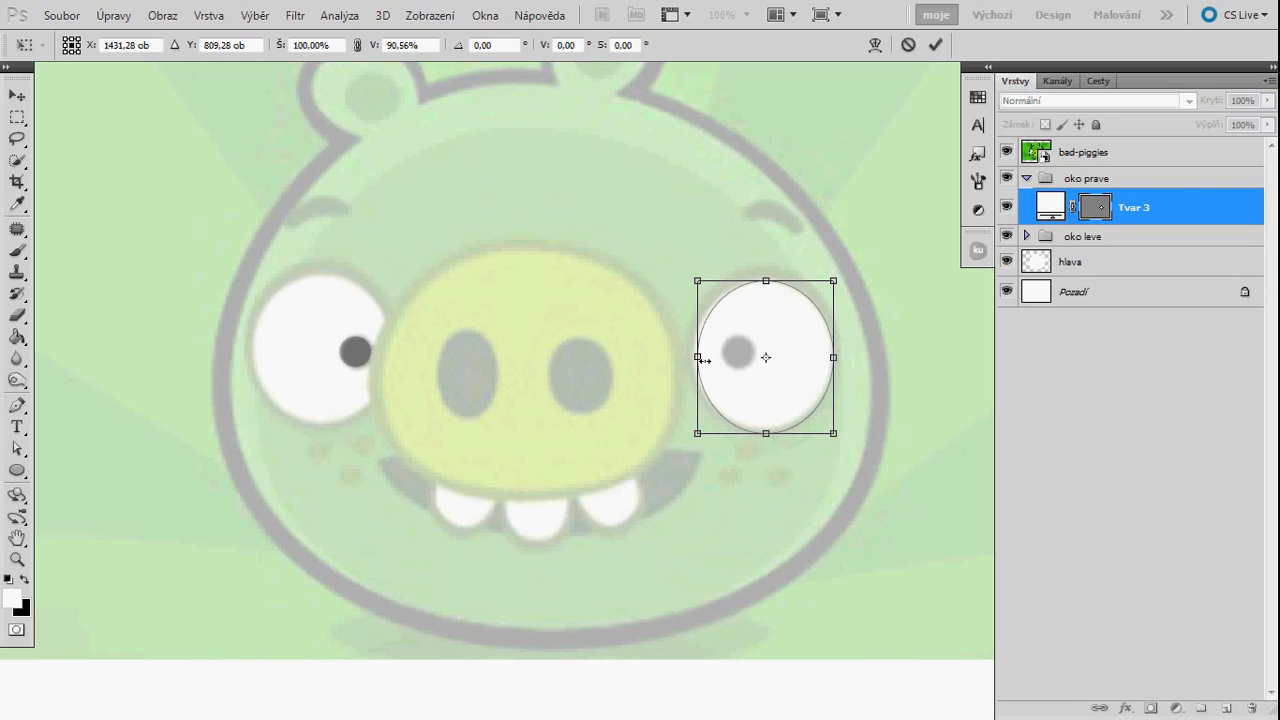
drag(704, 360, 700, 360)
key(Return)
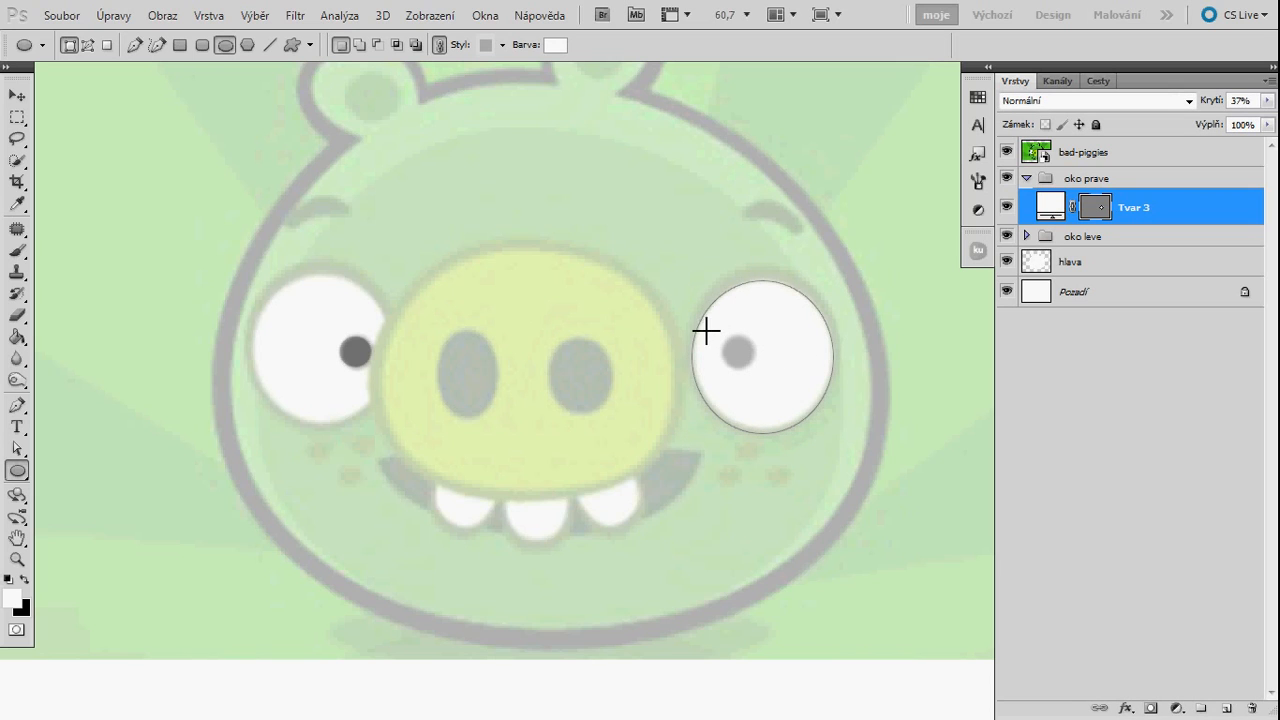
- Draw a larger ellipse around the right-hand eye and free-transform it to follow the eye's outer rim
drag(680, 260, 849, 443)
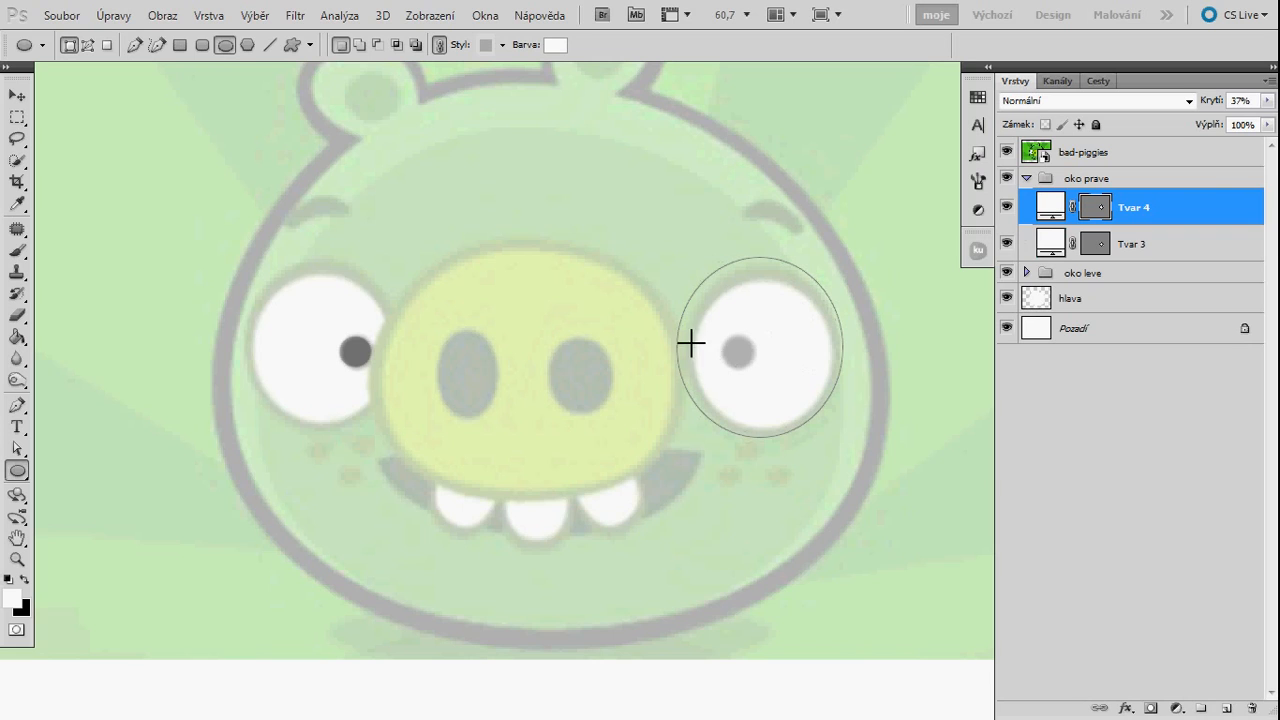
key(ctrl+t)
drag(764, 266, 764, 272)
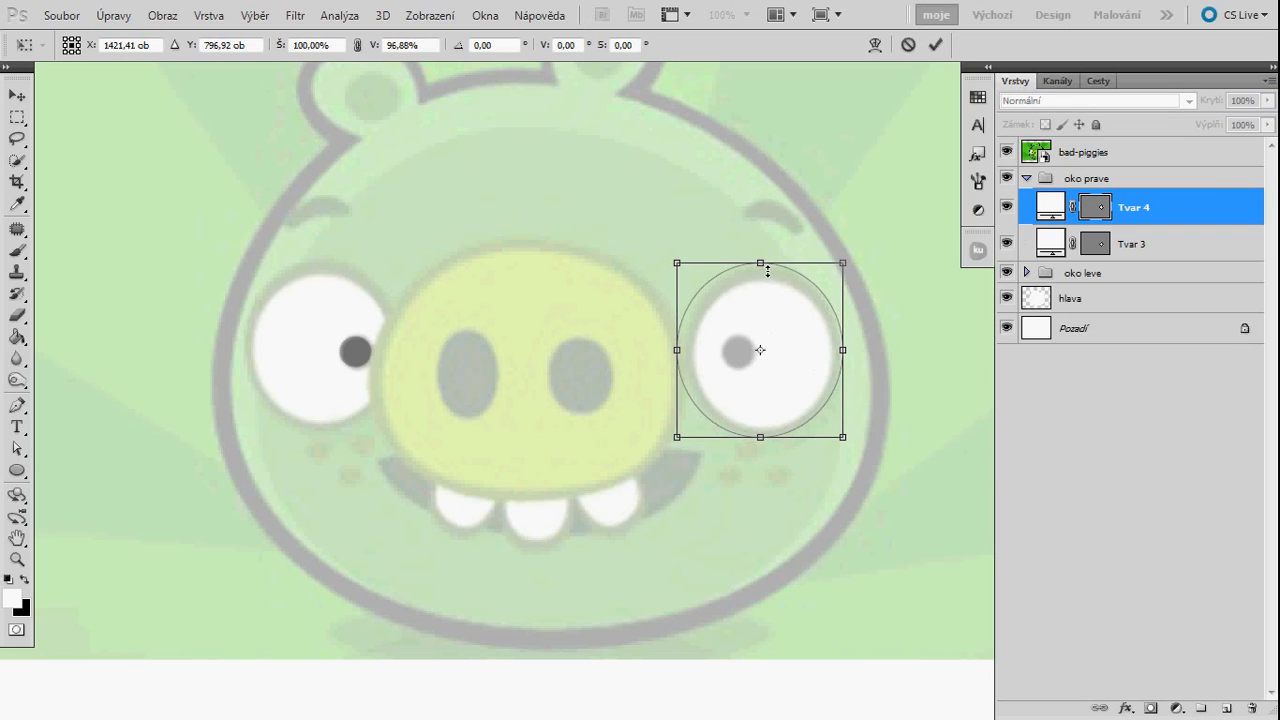
drag(680, 355, 688, 356)
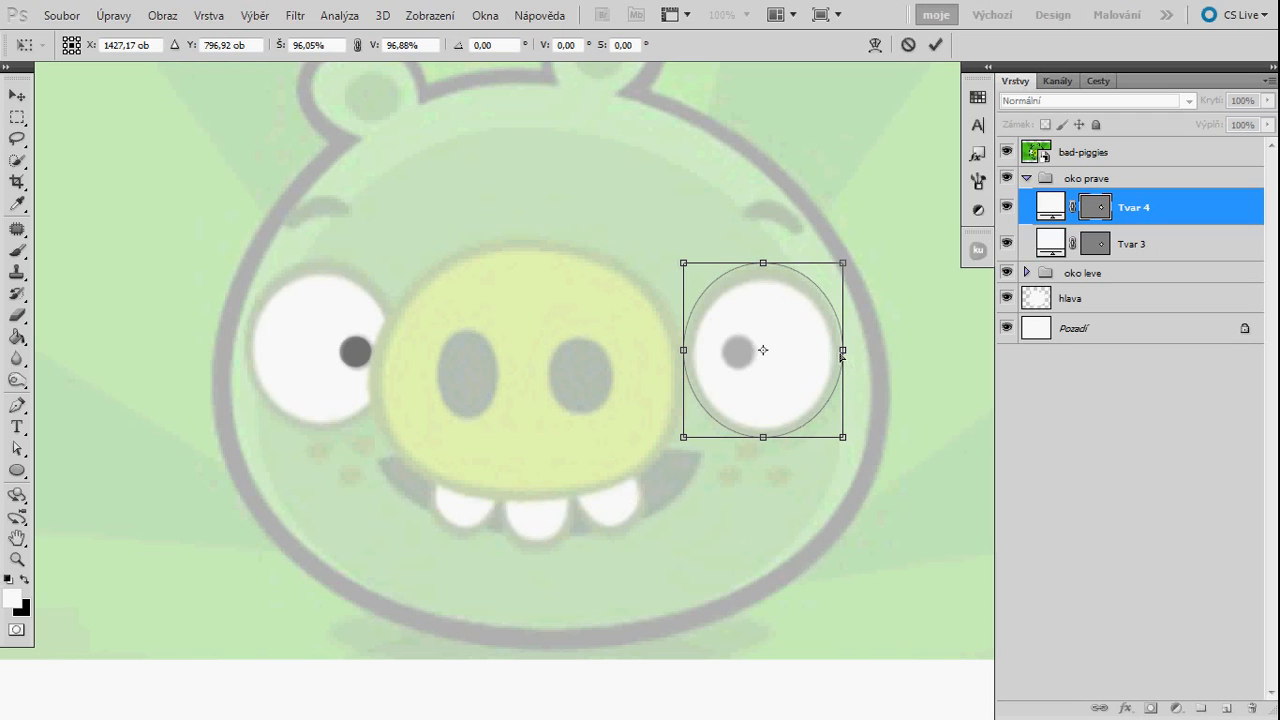
drag(845, 354, 841, 355)
mouse_move(765, 267)
mouse_down()
mouse_move(755, 280)
mouse_move(782, 320)
mouse_move(862, 289)
mouse_move(734, 271)
mouse_move(758, 269)
mouse_up()
drag(683, 355, 686, 352)
drag(772, 440, 764, 437)
drag(841, 437, 839, 435)
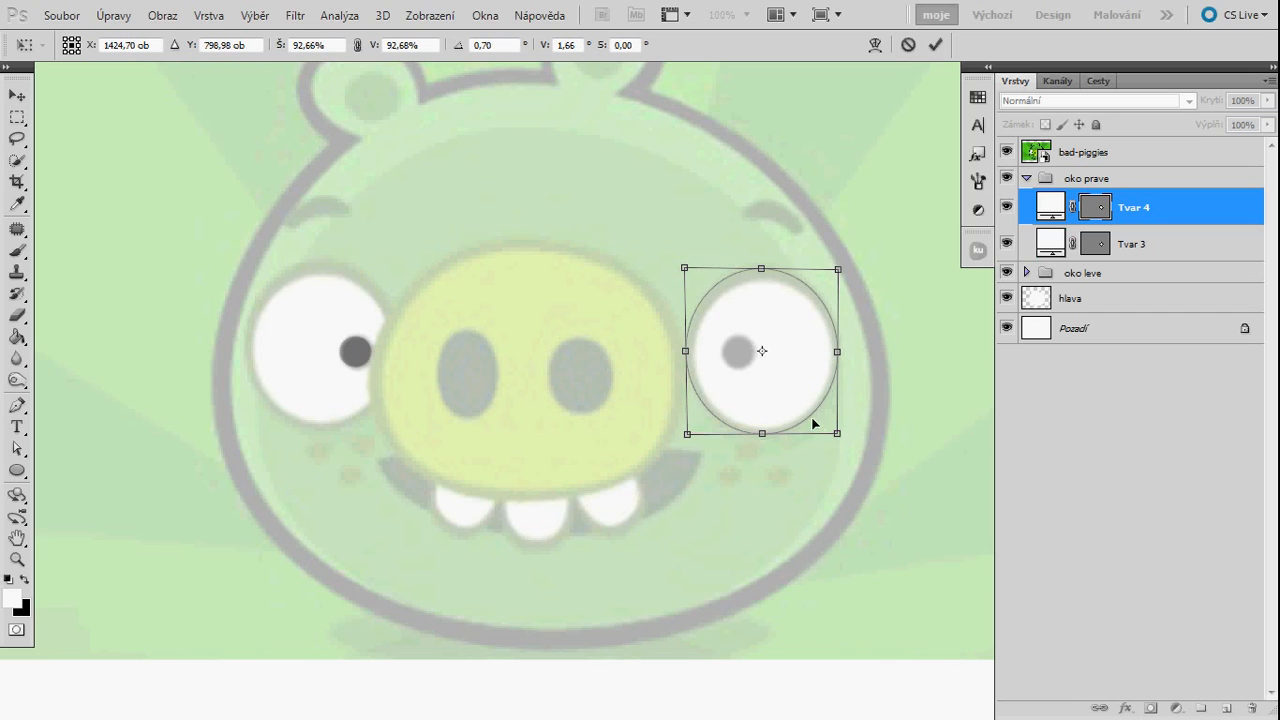
key(Return)
- Recolor the right-hand eye's rim ellipse dark green and move its layer below the white eyeball shape, Tvar 3
double_click(1050, 206)
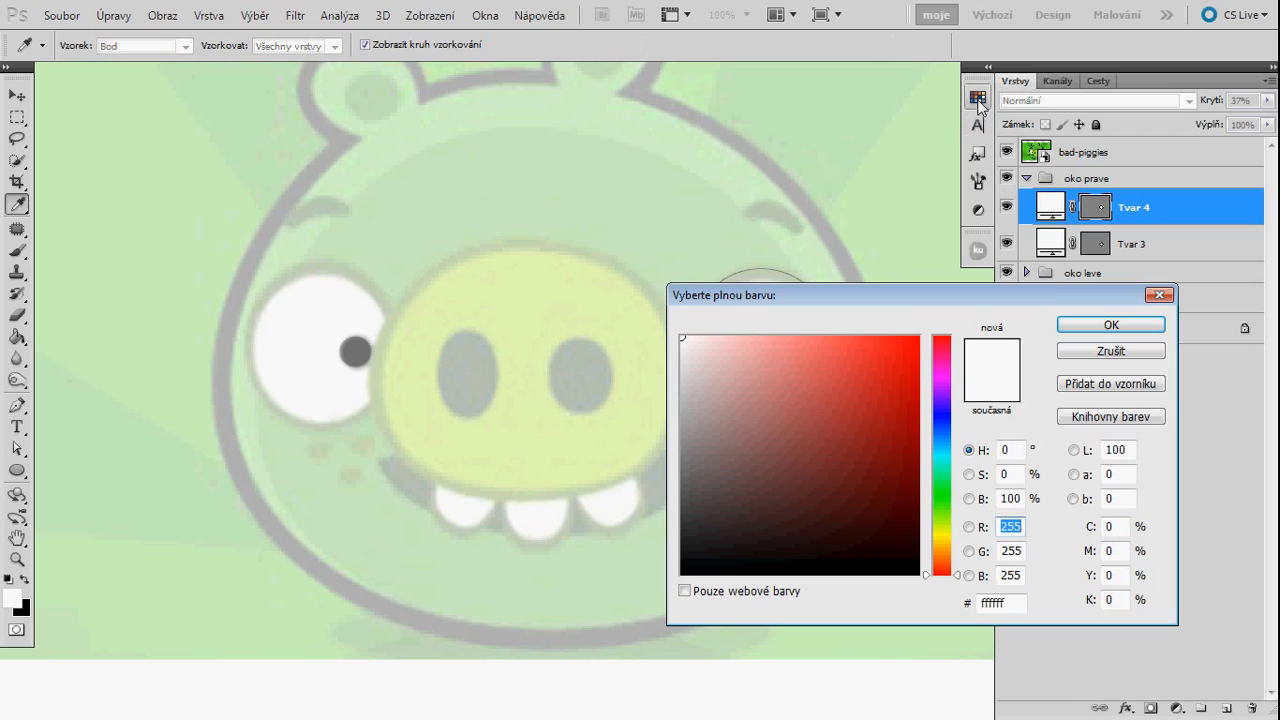
click(978, 99)
click(925, 188)
click(1105, 325)
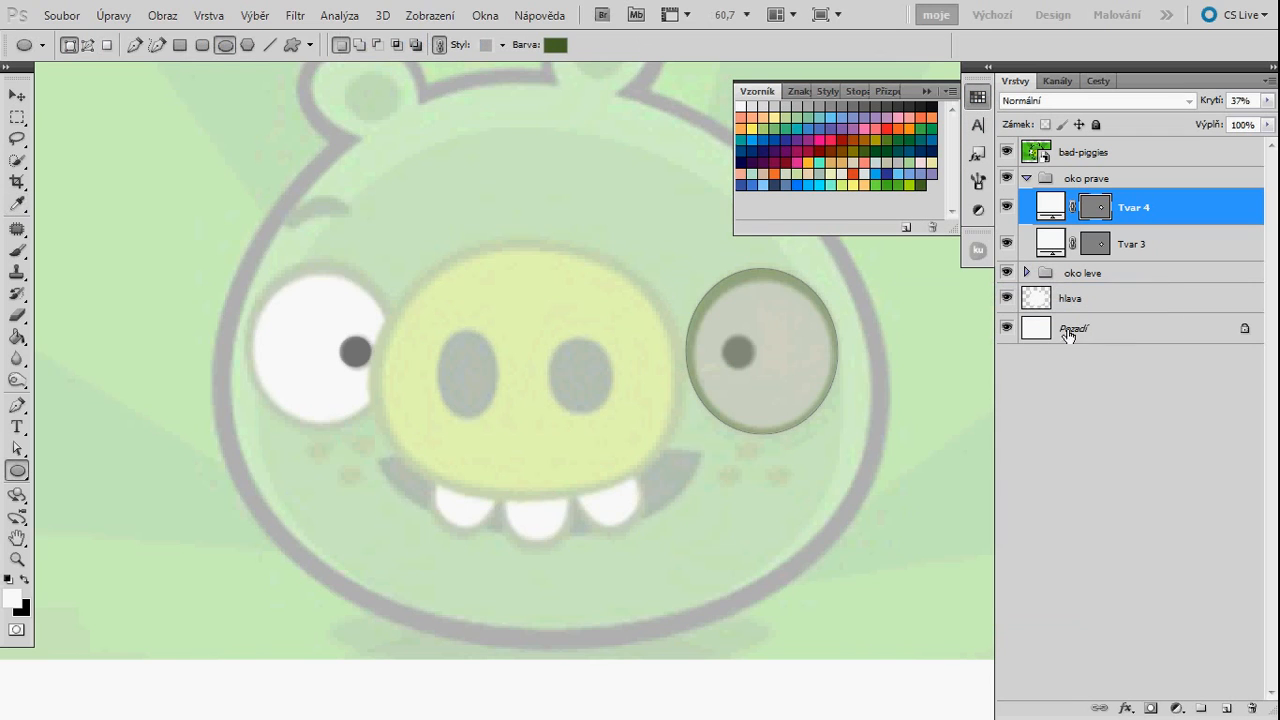
drag(1171, 220, 1178, 262)
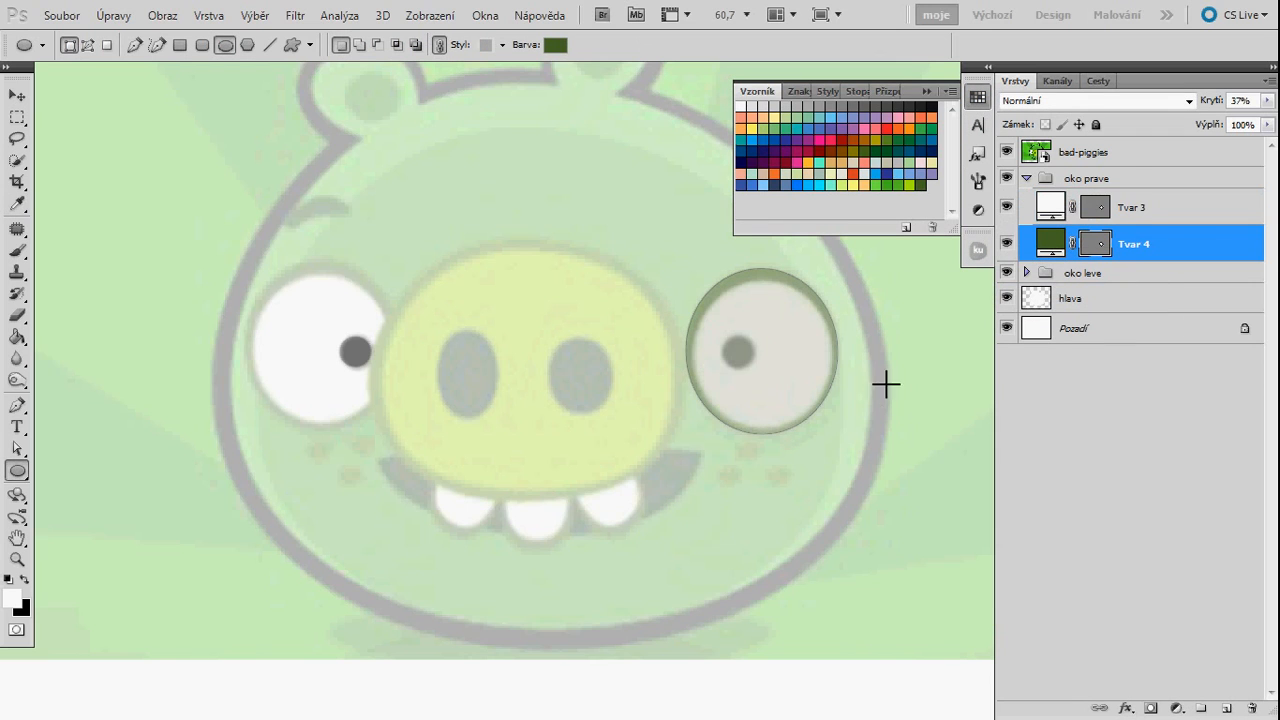
click(1174, 219)
click(1182, 244)
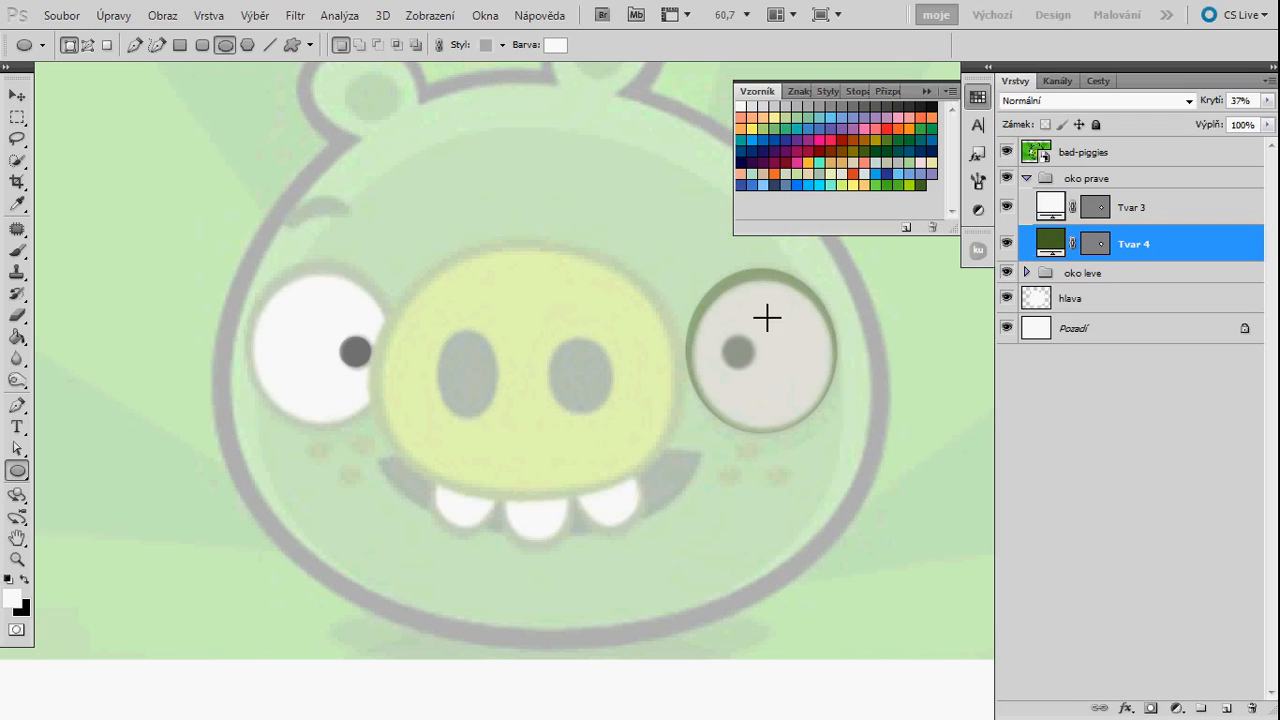
mouse_move(1203, 243)
mouse_down()
mouse_move(1211, 206)
mouse_move(1190, 258)
mouse_up()
click(1169, 211)
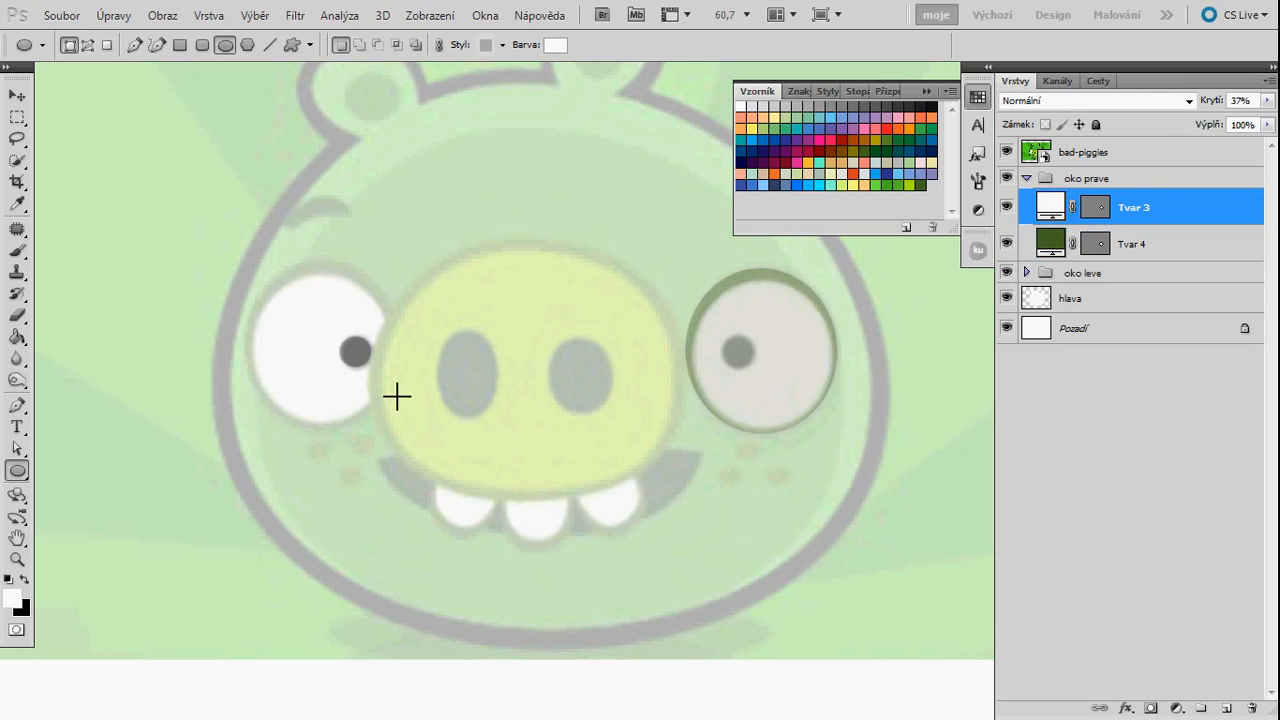
- Draw a rim ellipse around the left-hand eye in the oko leve group and free-transform it to match the outer rim
click(1028, 274)
click(1166, 338)
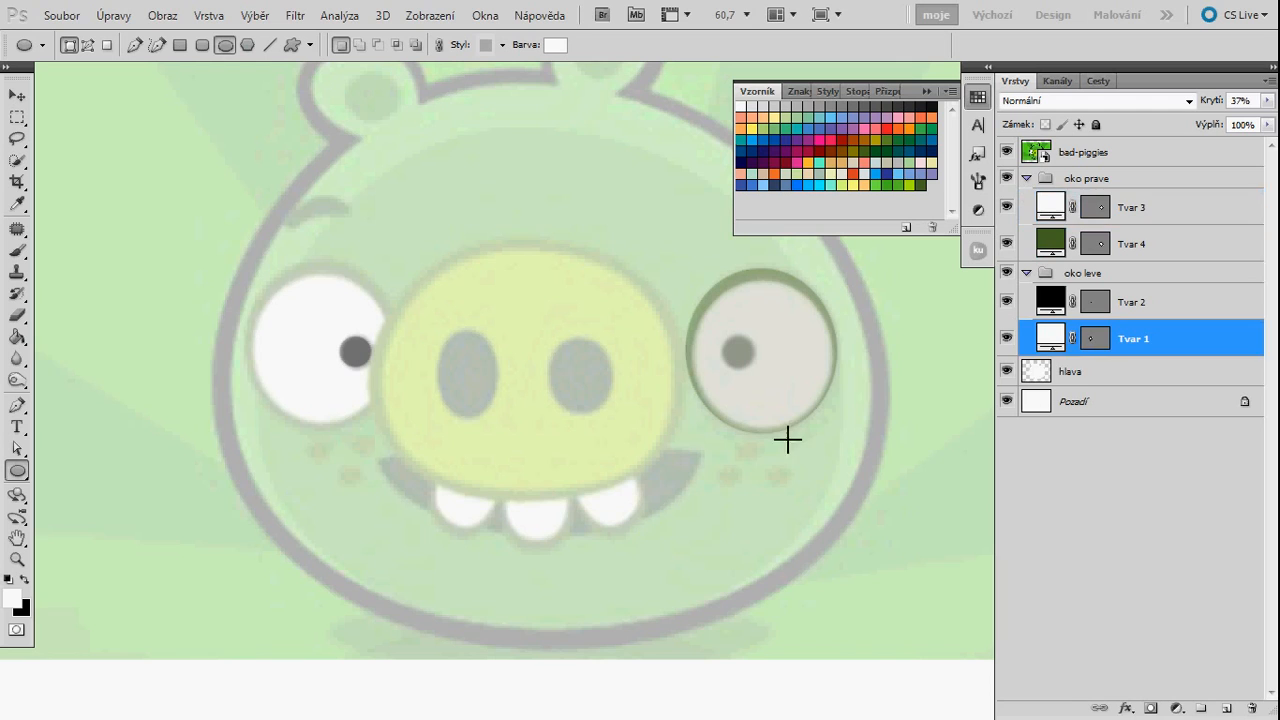
drag(251, 261, 400, 434)
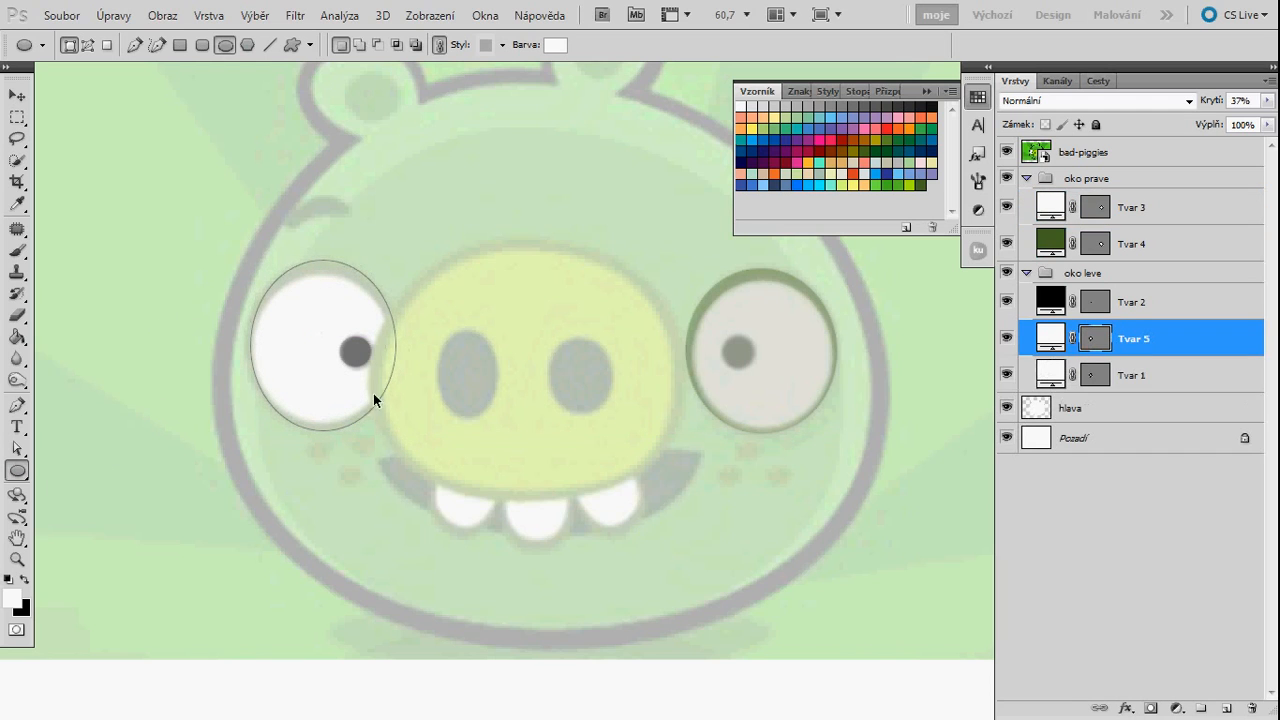
key(ctrl+t)
drag(323, 270, 323, 273)
drag(250, 346, 247, 349)
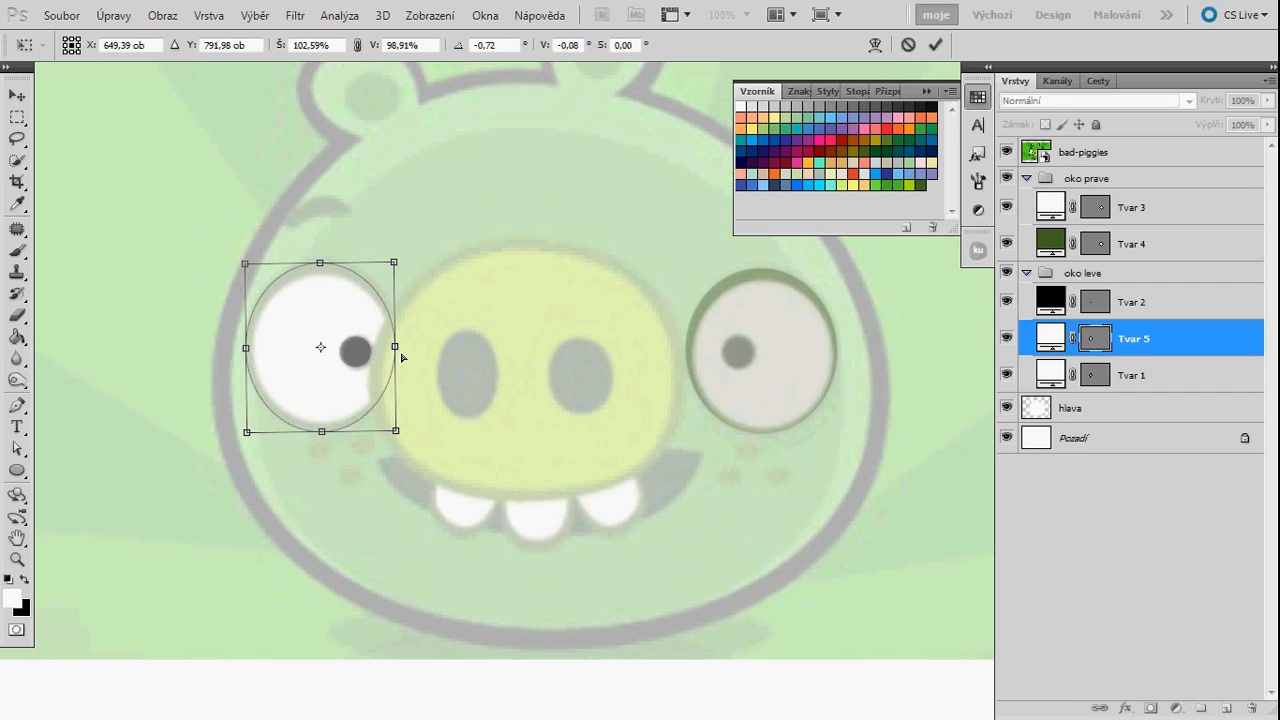
drag(399, 346, 407, 347)
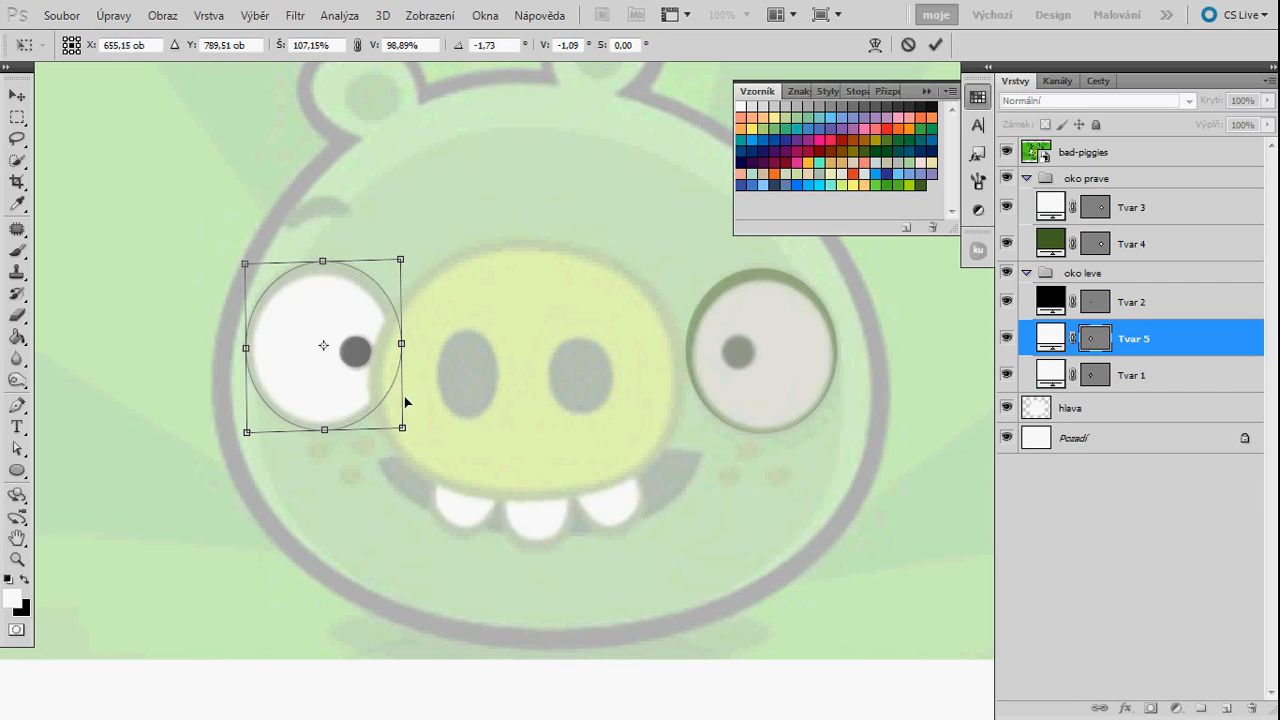
key(Return)
- Recolor the left-hand eye's rim ellipse dark green, move its layer below Tvar 1 and collapse the oko leve group
double_click(1050, 338)
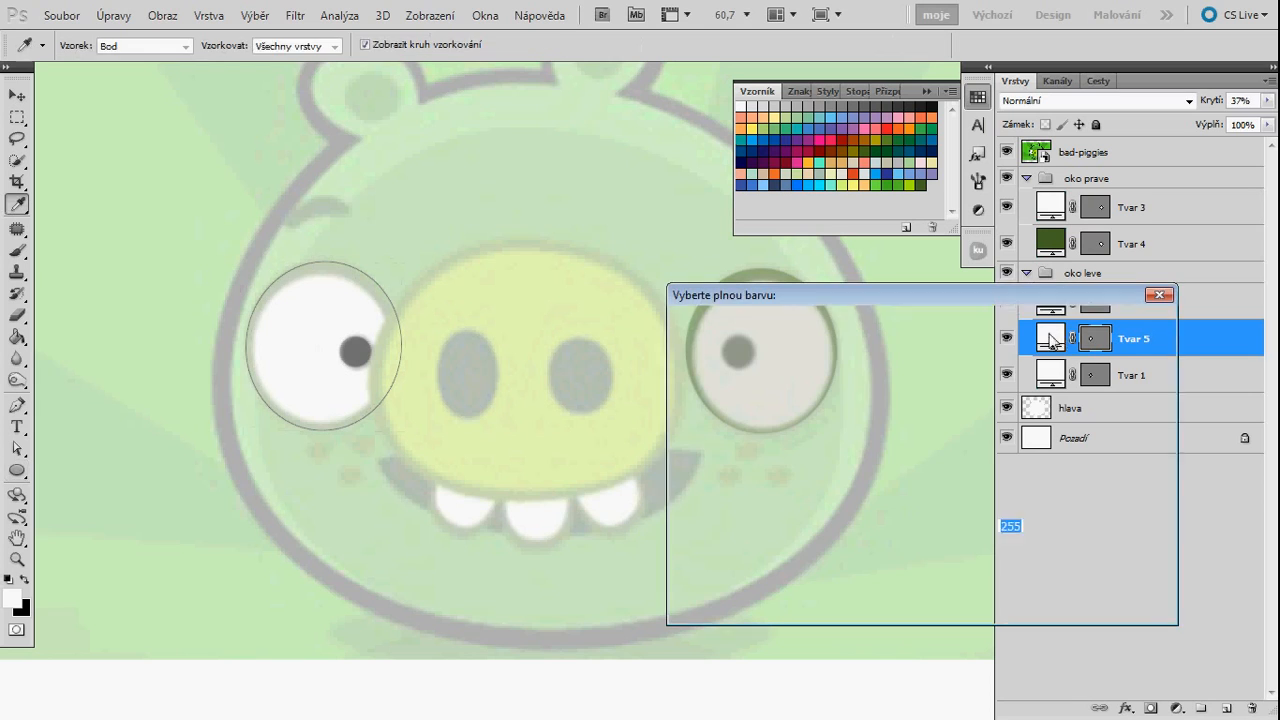
click(927, 188)
click(1152, 338)
drag(1201, 350, 1180, 388)
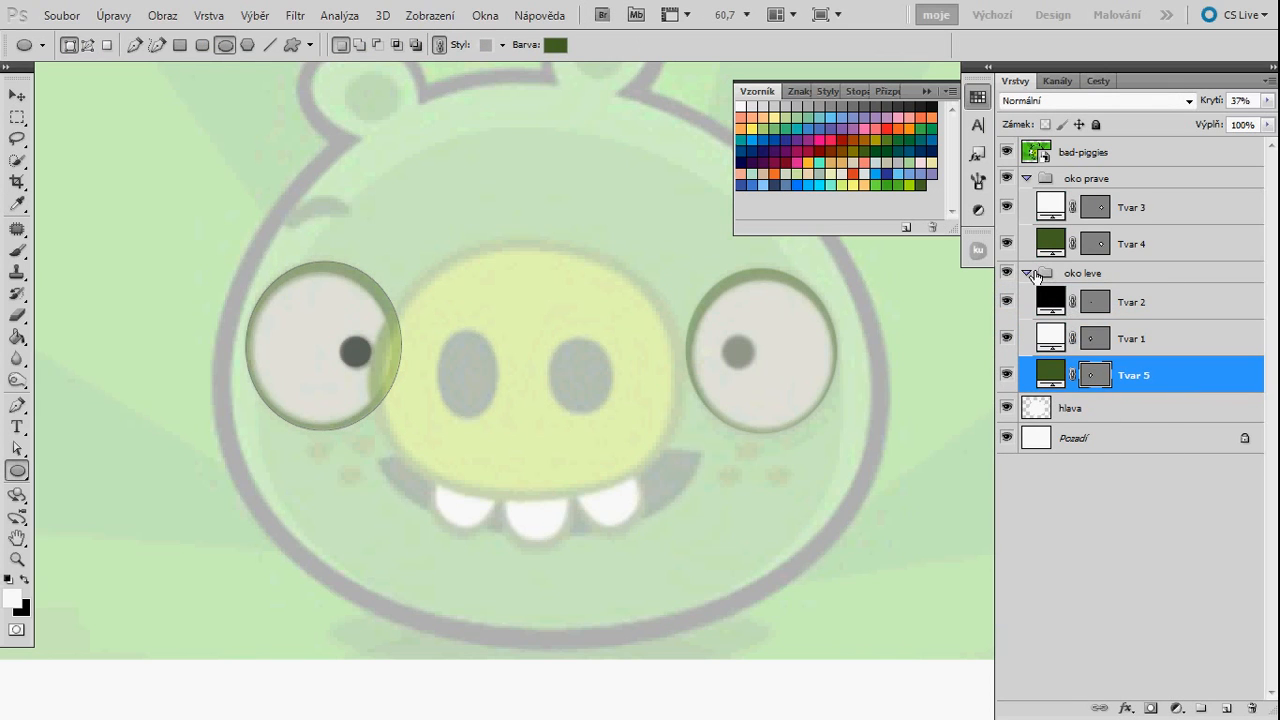
click(1035, 270)
- Draw a small circle over the right-hand eye's pupil above Tvar 3 and fill it with black
click(1190, 215)
drag(721, 335, 761, 376)
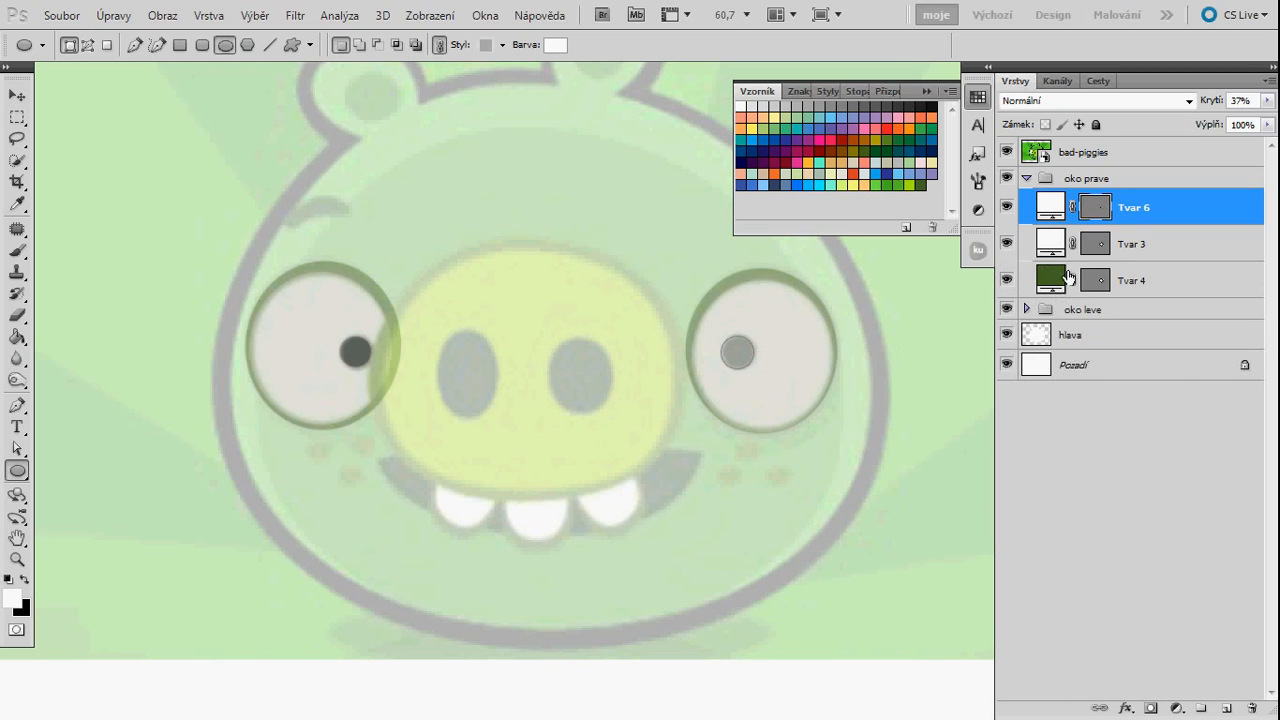
double_click(1056, 209)
drag(716, 568, 638, 630)
click(1111, 326)
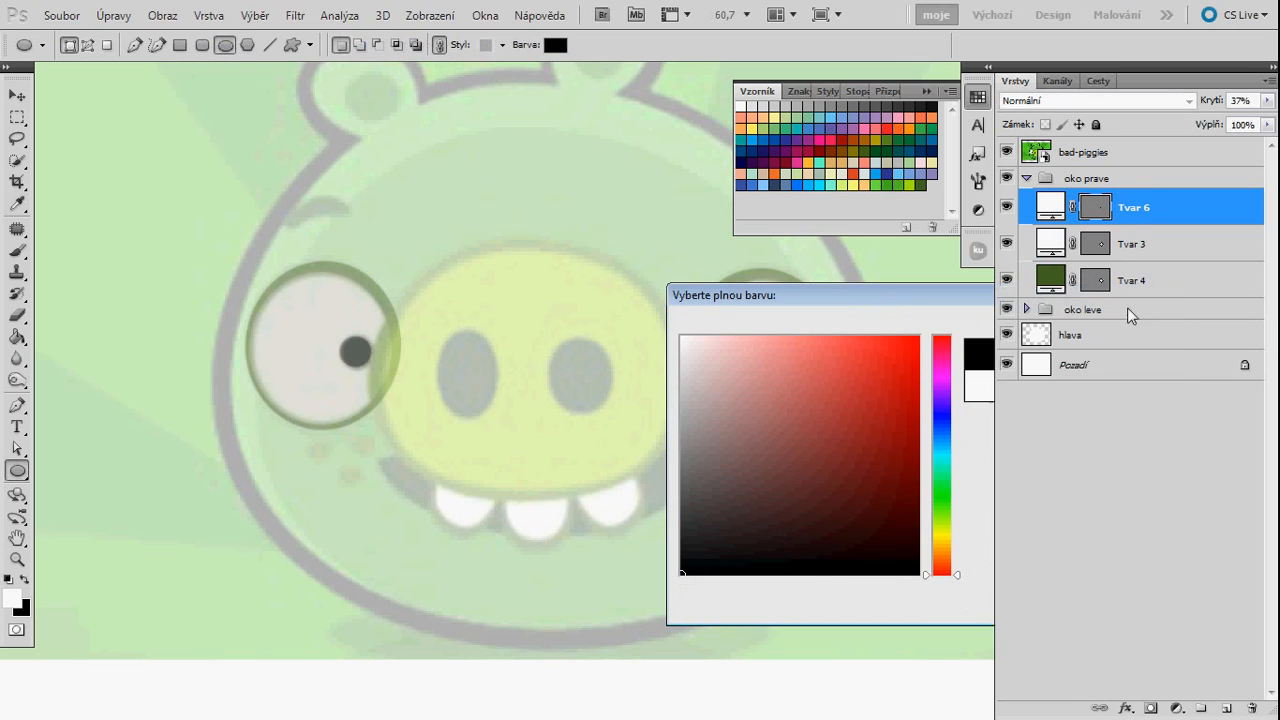
click(976, 98)
- Hide the bad-piggies reference layer to check the drawn eyes, and show it again
key(z)
drag(722, 298, 672, 302)
click(1010, 153)
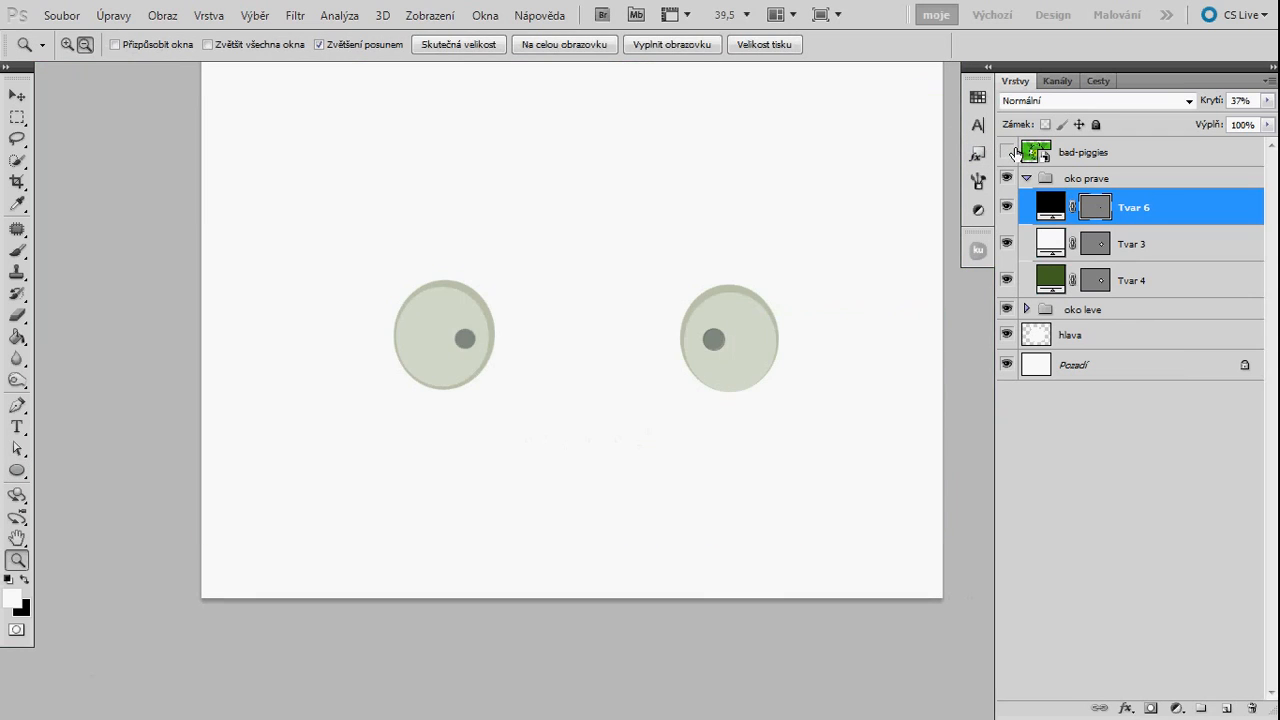
click(1008, 152)
drag(745, 342, 754, 342)
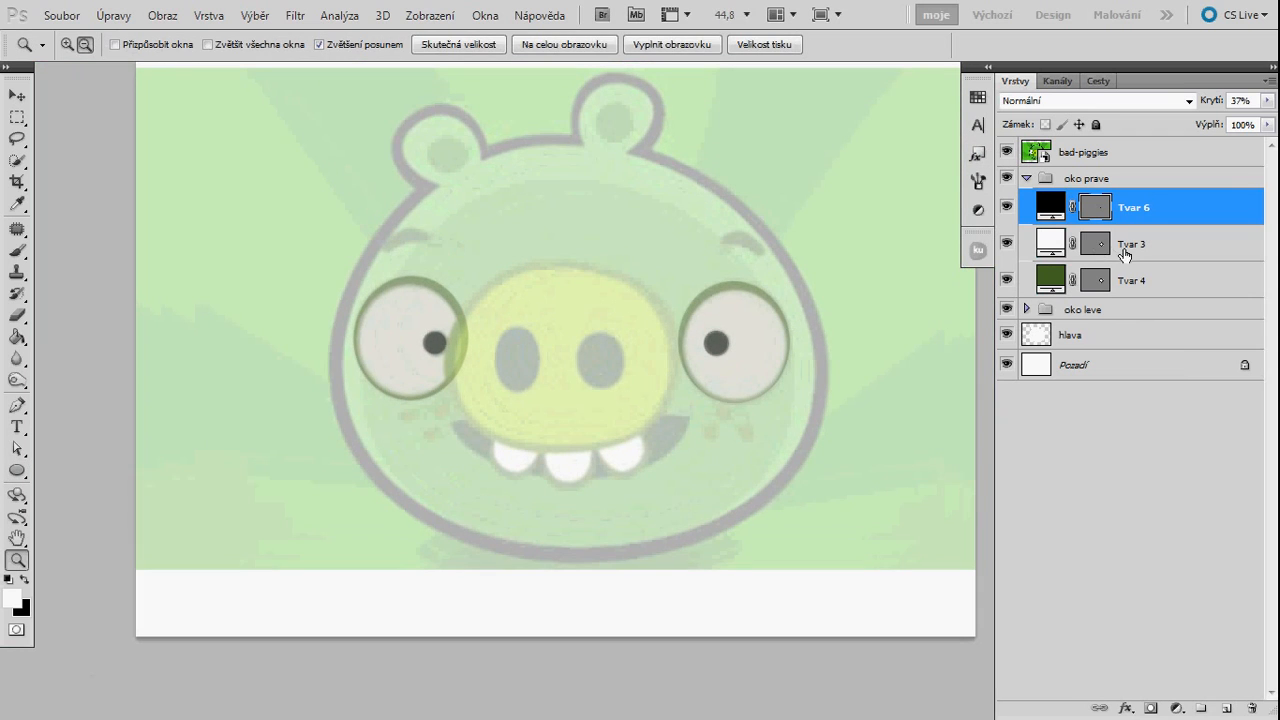
- Set the opacity of the Tvar 6, Tvar 3 and Tvar 4 layers in the oko prave group to 100%
shift+click(1182, 281)
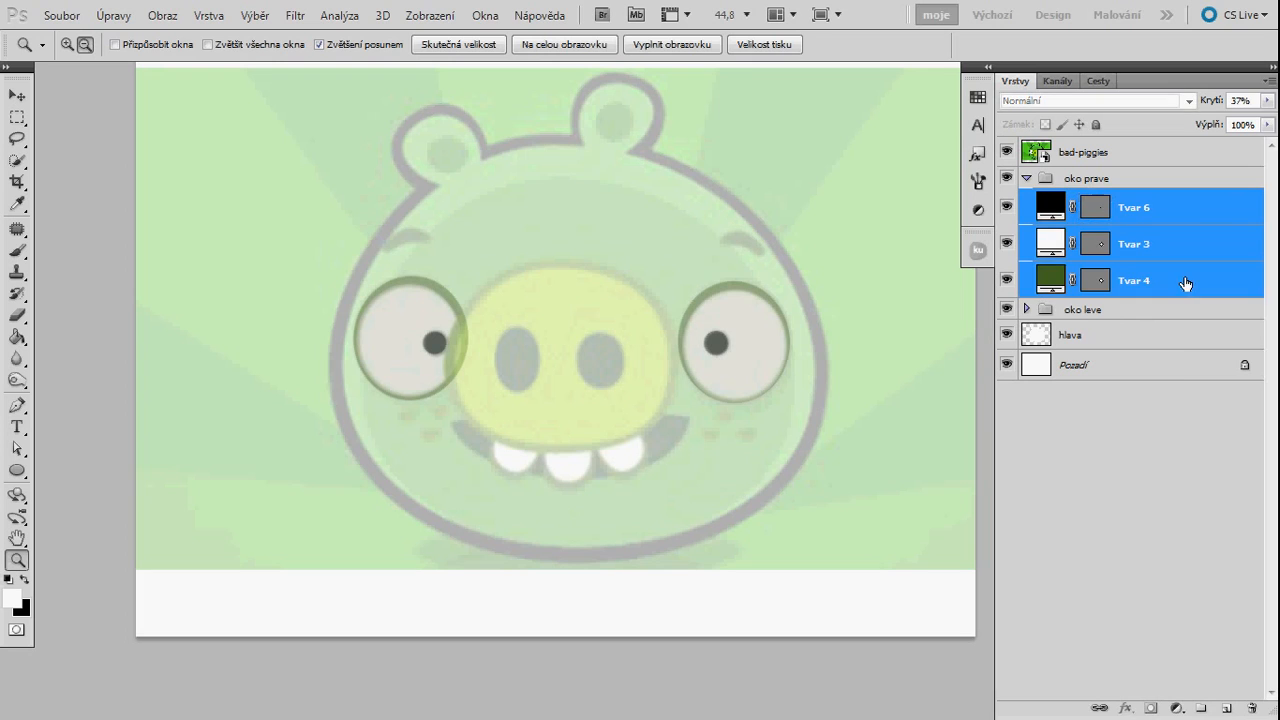
click(1267, 101)
click(1254, 122)
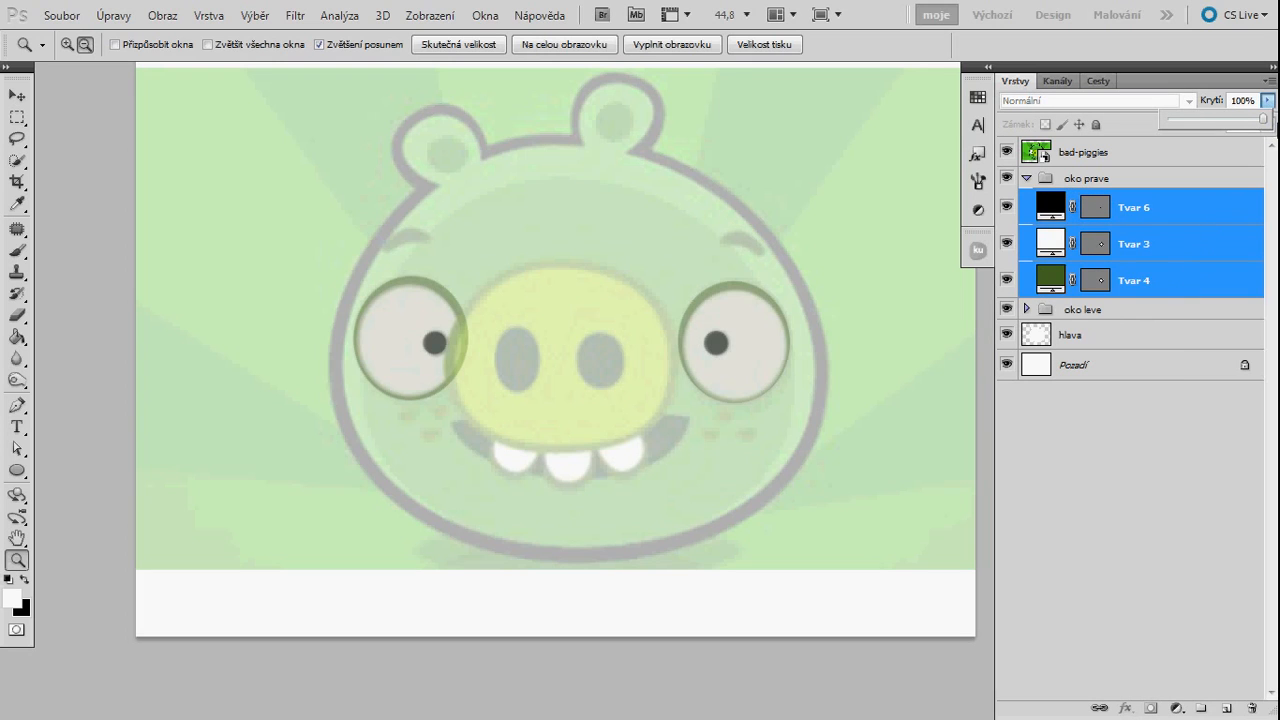
click(1200, 212)
- Set the opacity of Tvar 2, Tvar 1 and Tvar 5 in oko leve to 100% and collapse both eye groups
click(1140, 316)
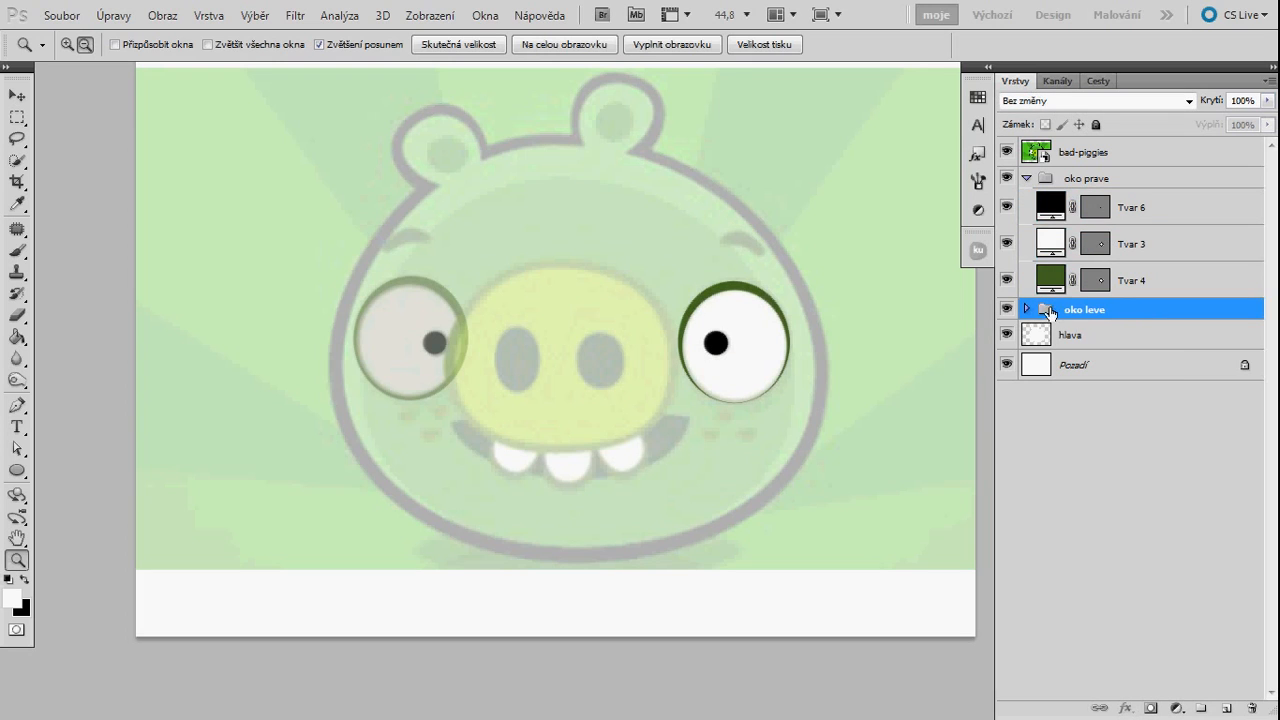
click(1027, 309)
click(1157, 340)
shift+click(1170, 420)
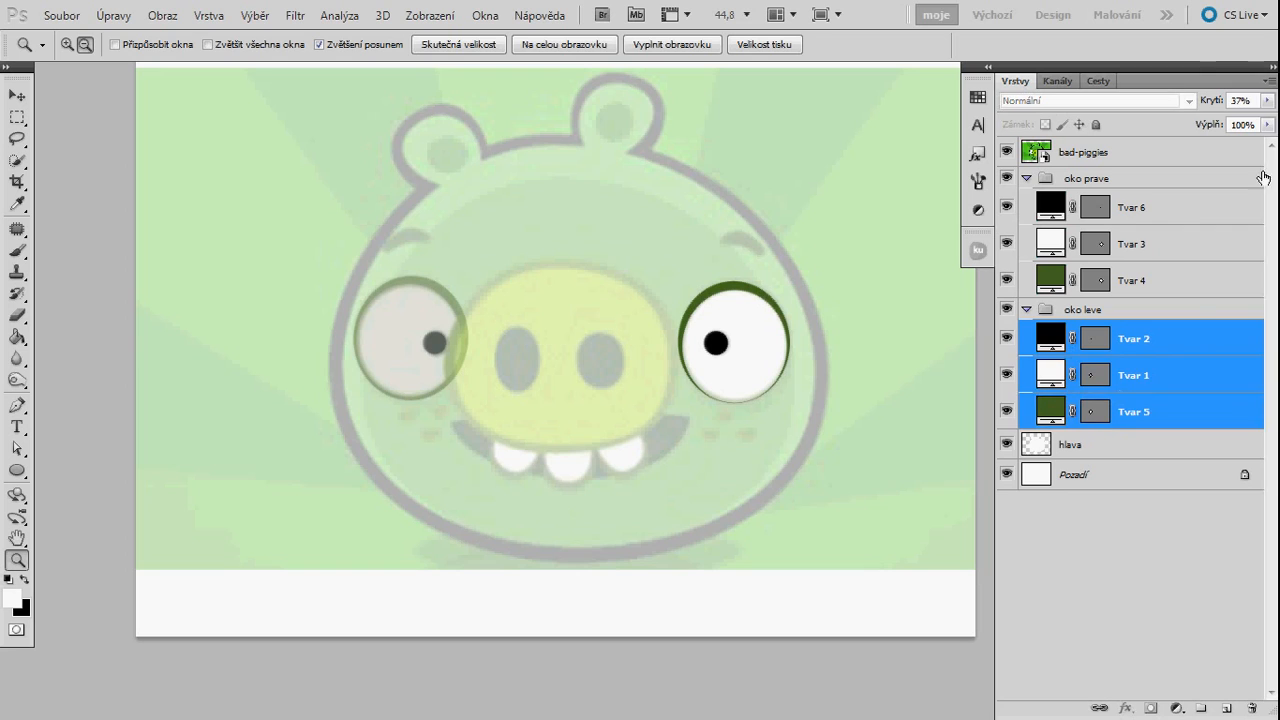
click(1267, 101)
click(1250, 122)
click(1049, 323)
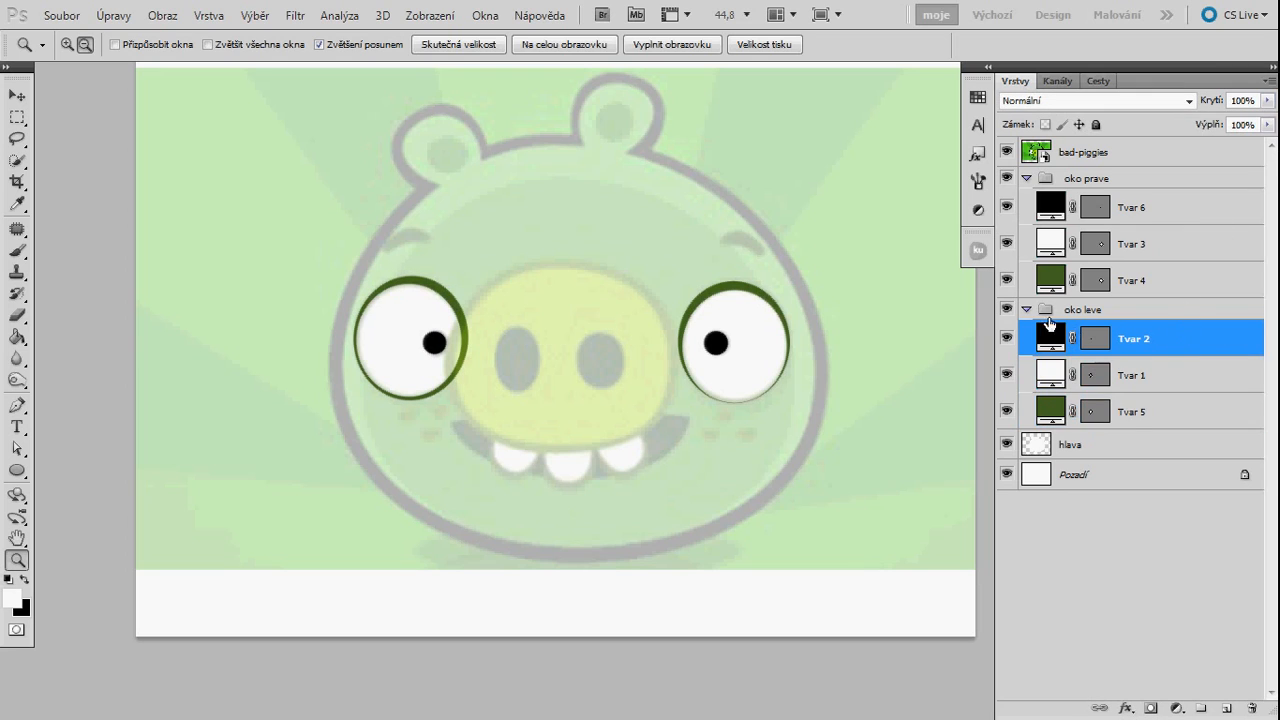
click(1026, 309)
click(1026, 178)
- Create a new empty layer above the oko leve group and place it in a group of its own
click(1118, 180)
click(1126, 200)
drag(597, 359, 625, 365)
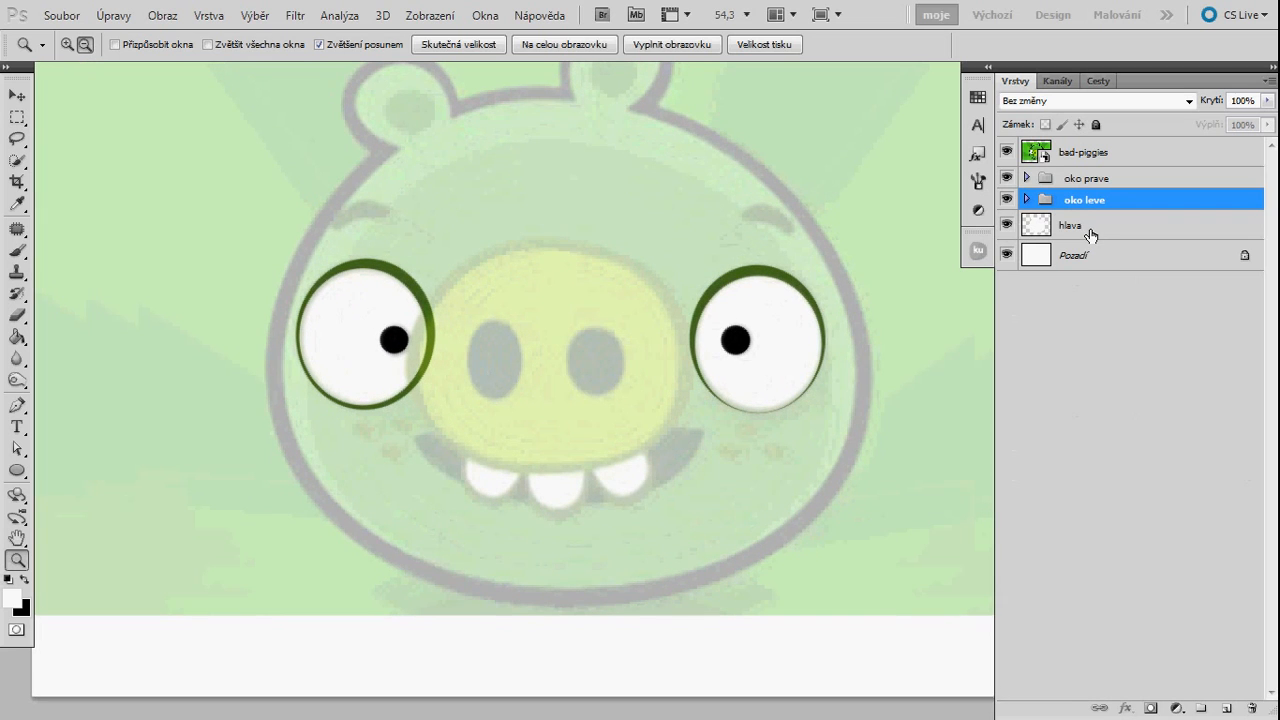
key(ctrl+g)
key(ctrl+z)
key(ctrl+shift+alt+n)
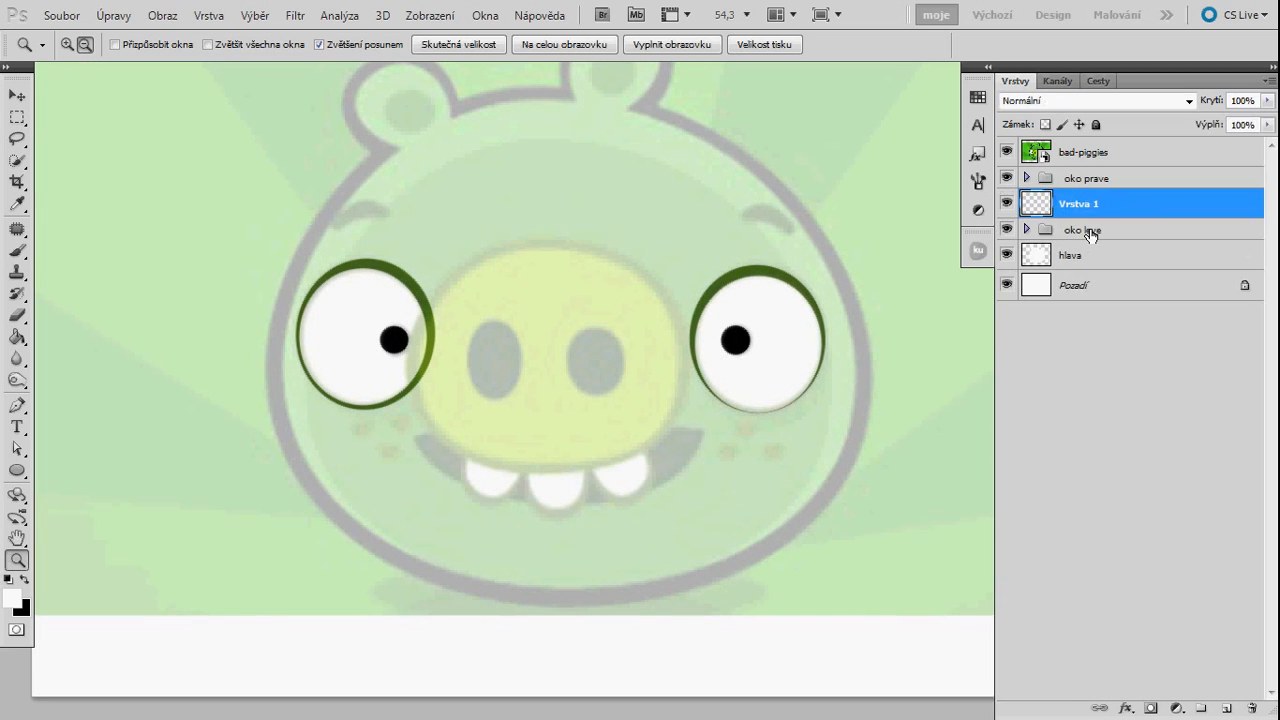
key(ctrl+g)
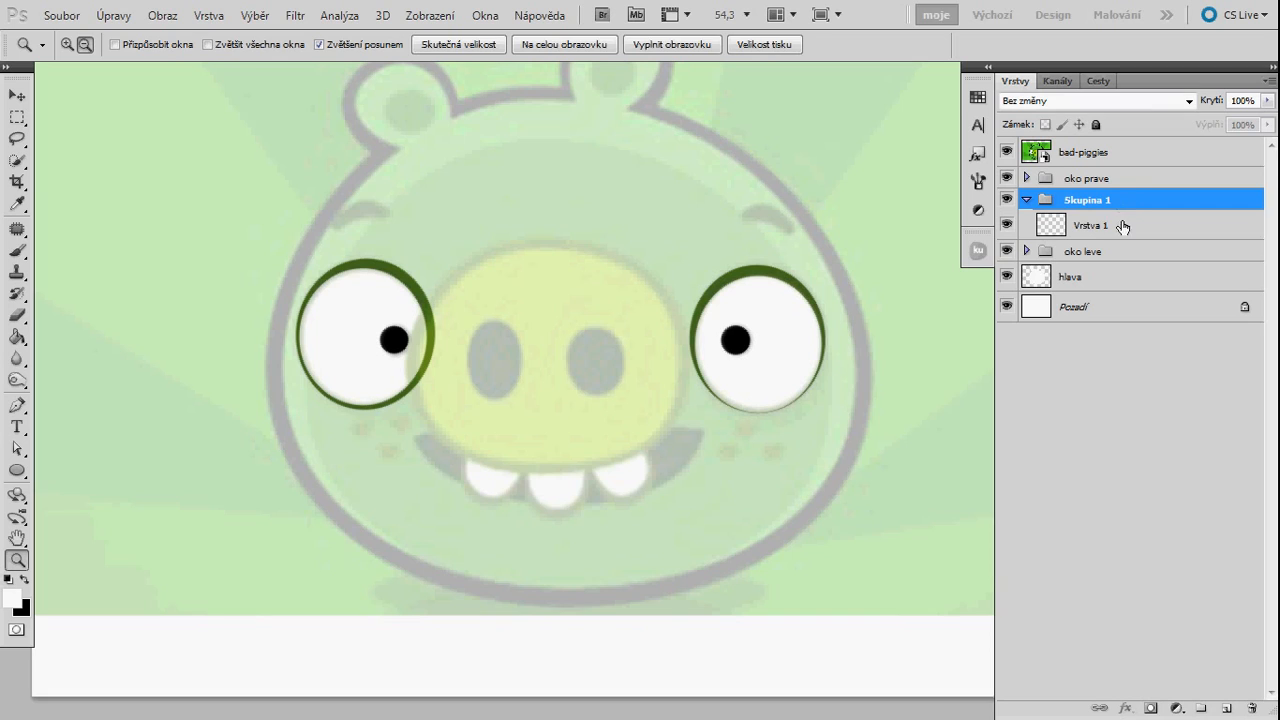
- Rename the new layer's group as rypacek and move it above the oko prave group
click(1133, 229)
click(1139, 205)
click(1134, 225)
double_click(1092, 202)
text(rypacek)
key(Return)
drag(551, 375, 571, 381)
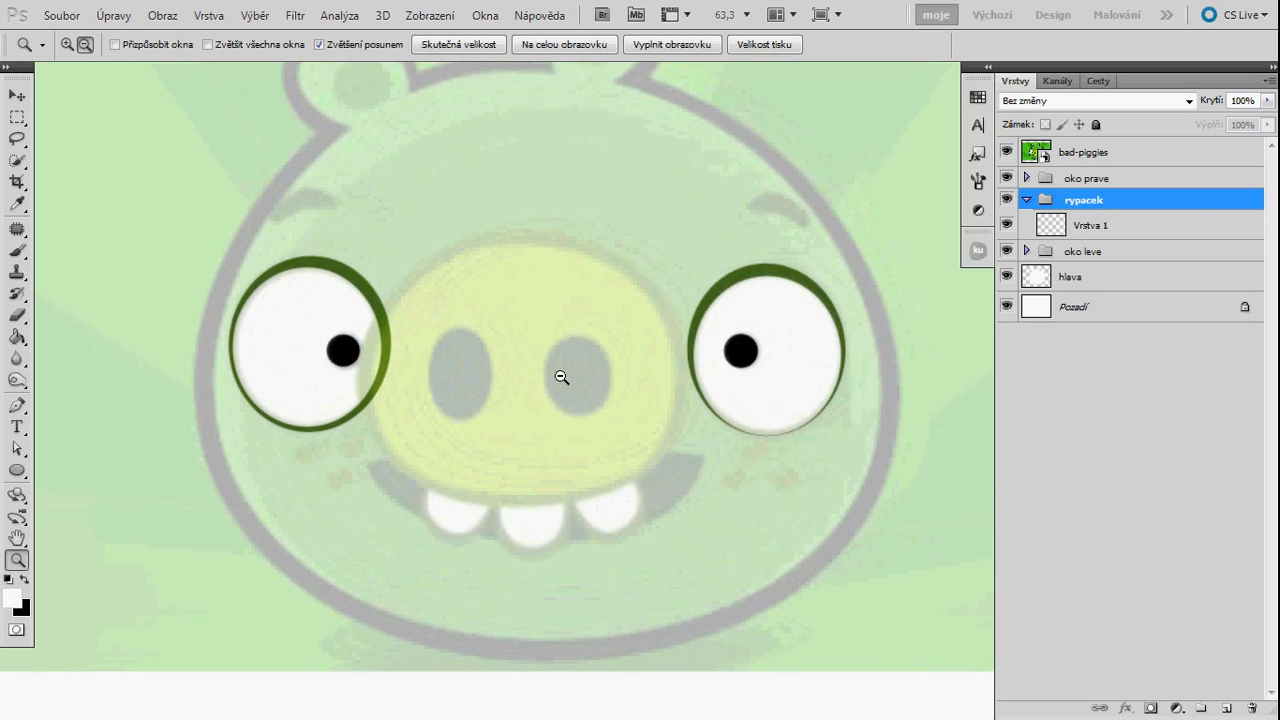
key(p)
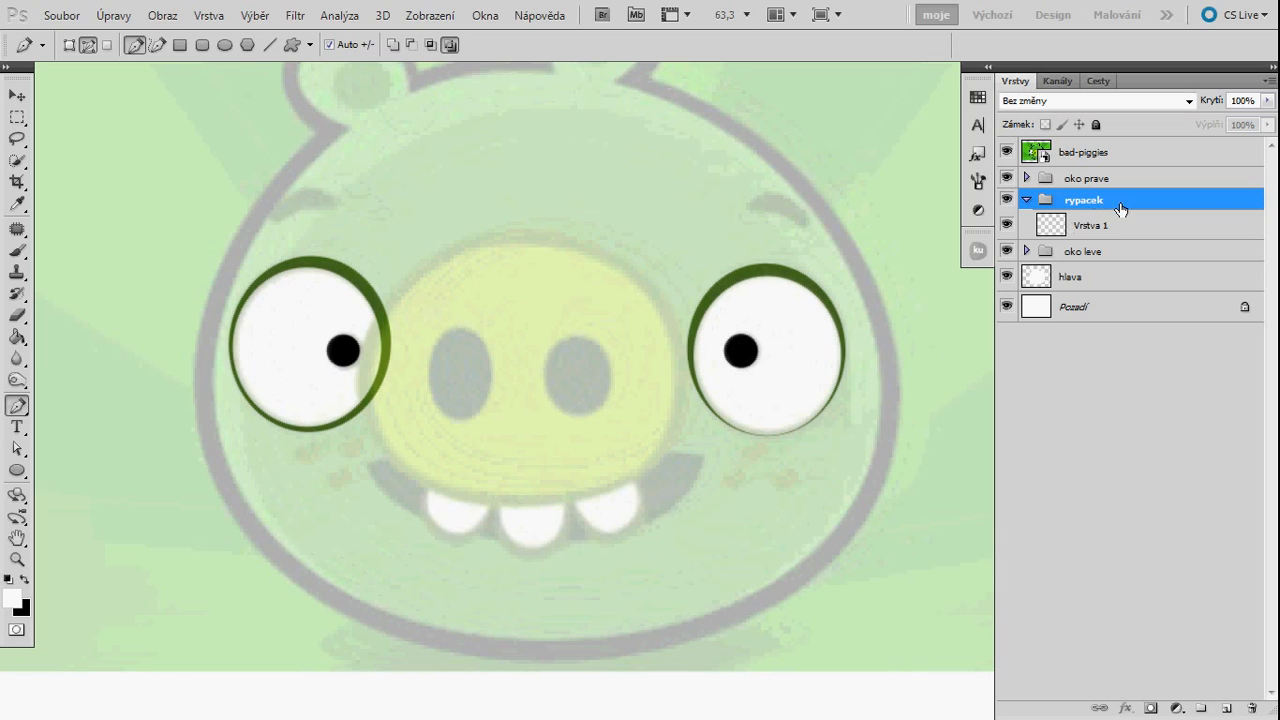
drag(1120, 203, 1118, 172)
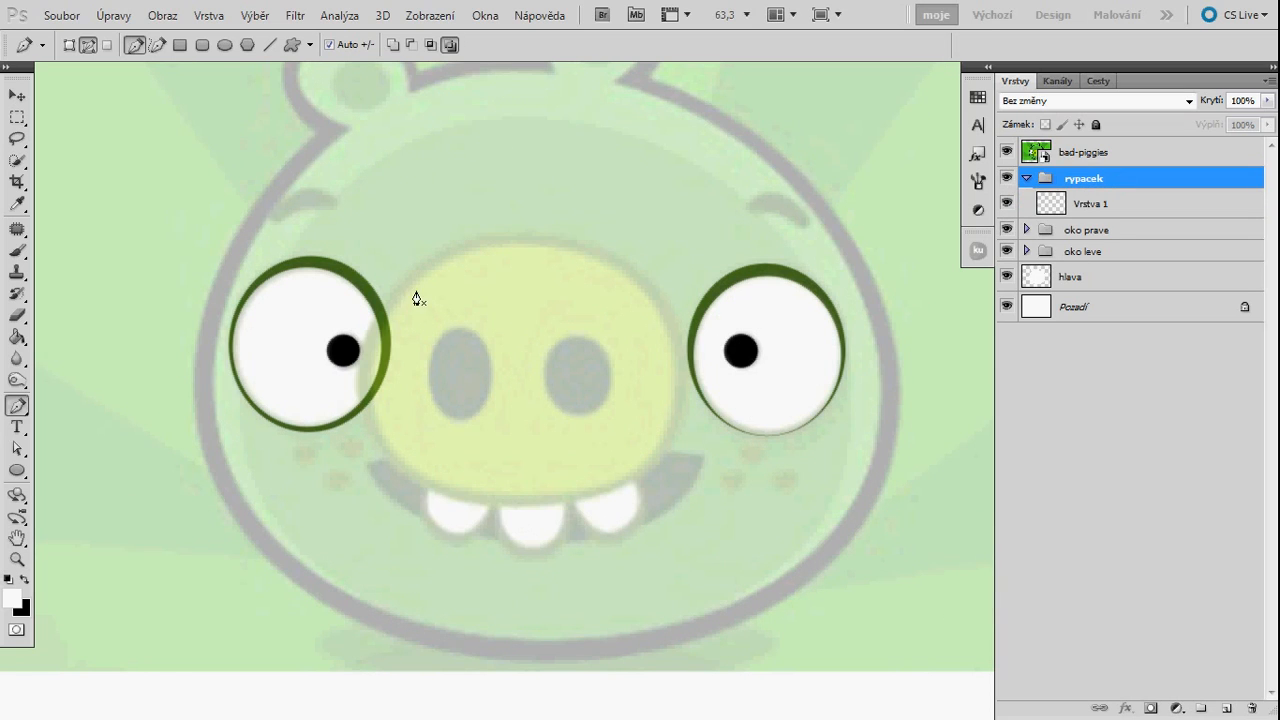
- Draw an ellipse over the snout in the rypacek group and free-transform it to about 102% width and 94% height to fit the snout
click(17, 470)
drag(372, 236, 684, 504)
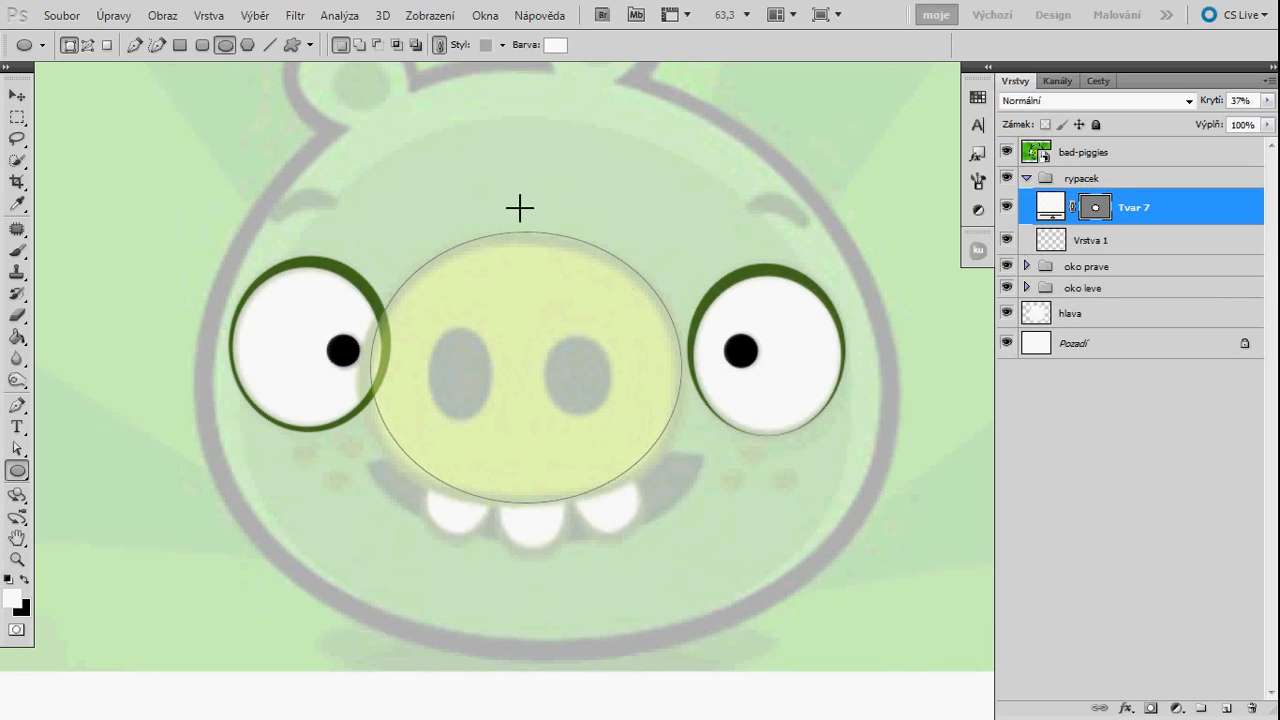
key(ctrl+t)
drag(530, 236, 526, 242)
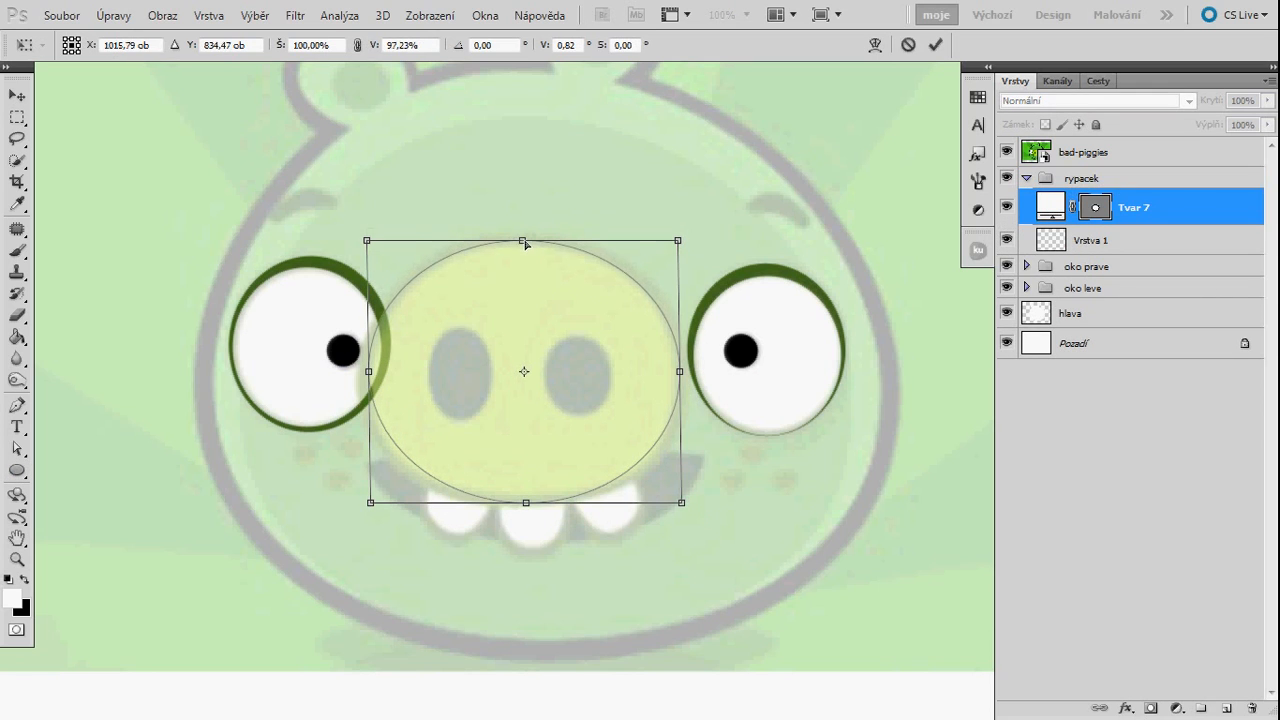
drag(681, 373, 681, 377)
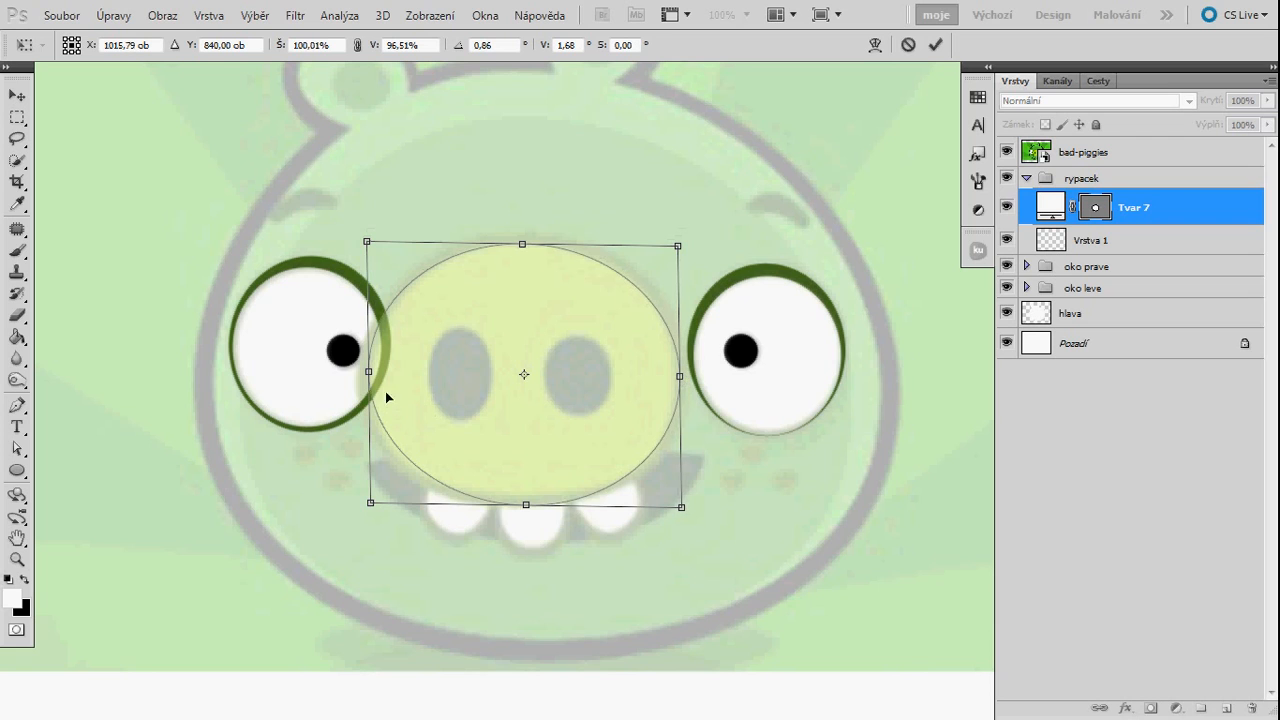
drag(369, 375, 369, 383)
drag(525, 511, 519, 505)
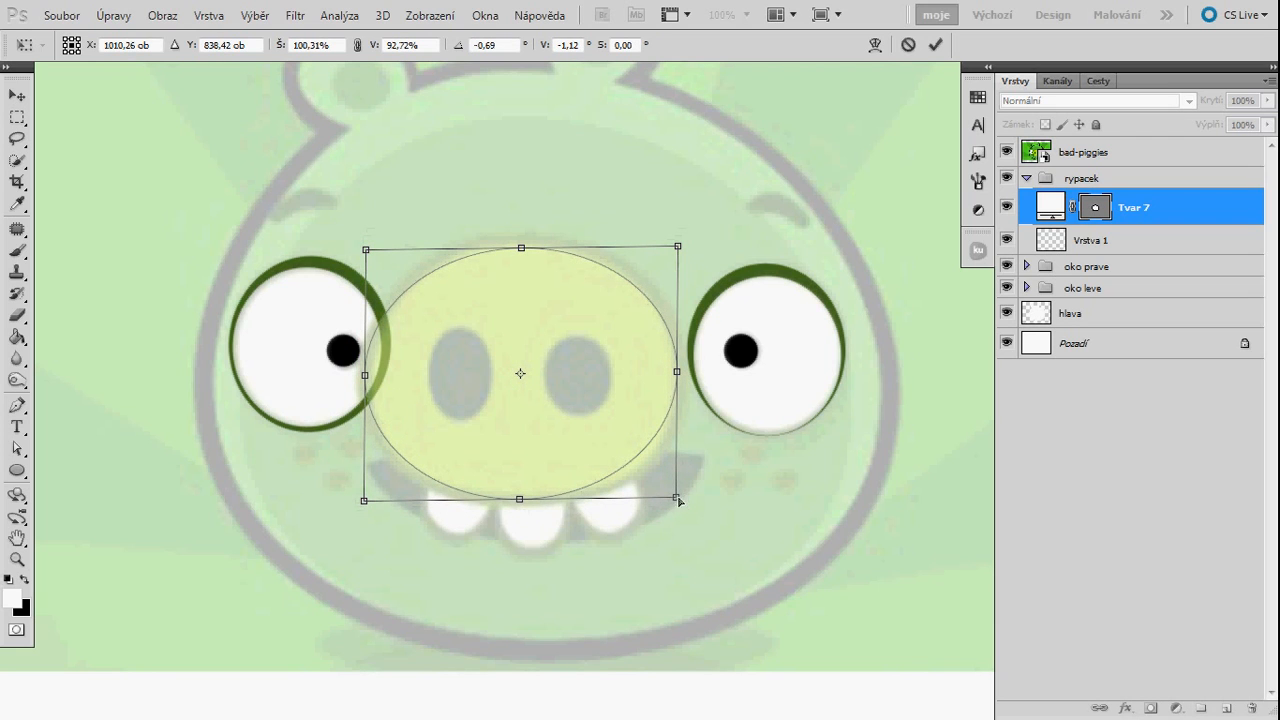
drag(636, 460, 634, 464)
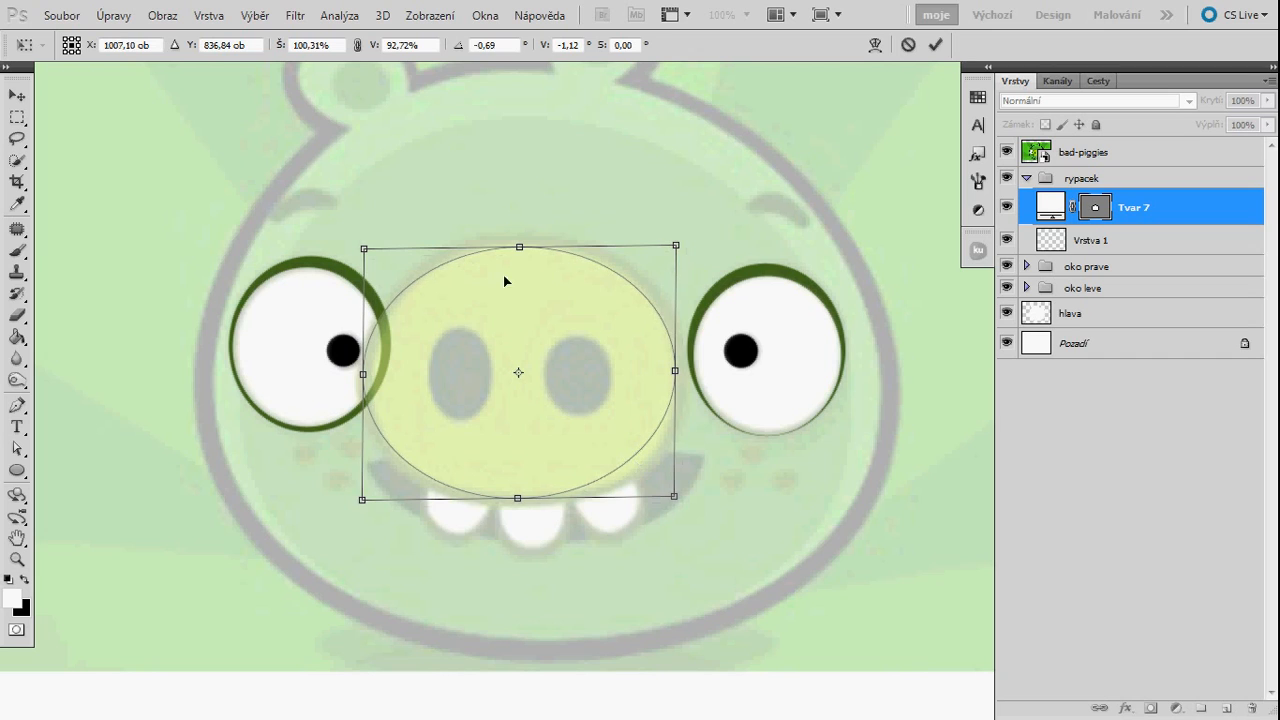
drag(521, 250, 521, 246)
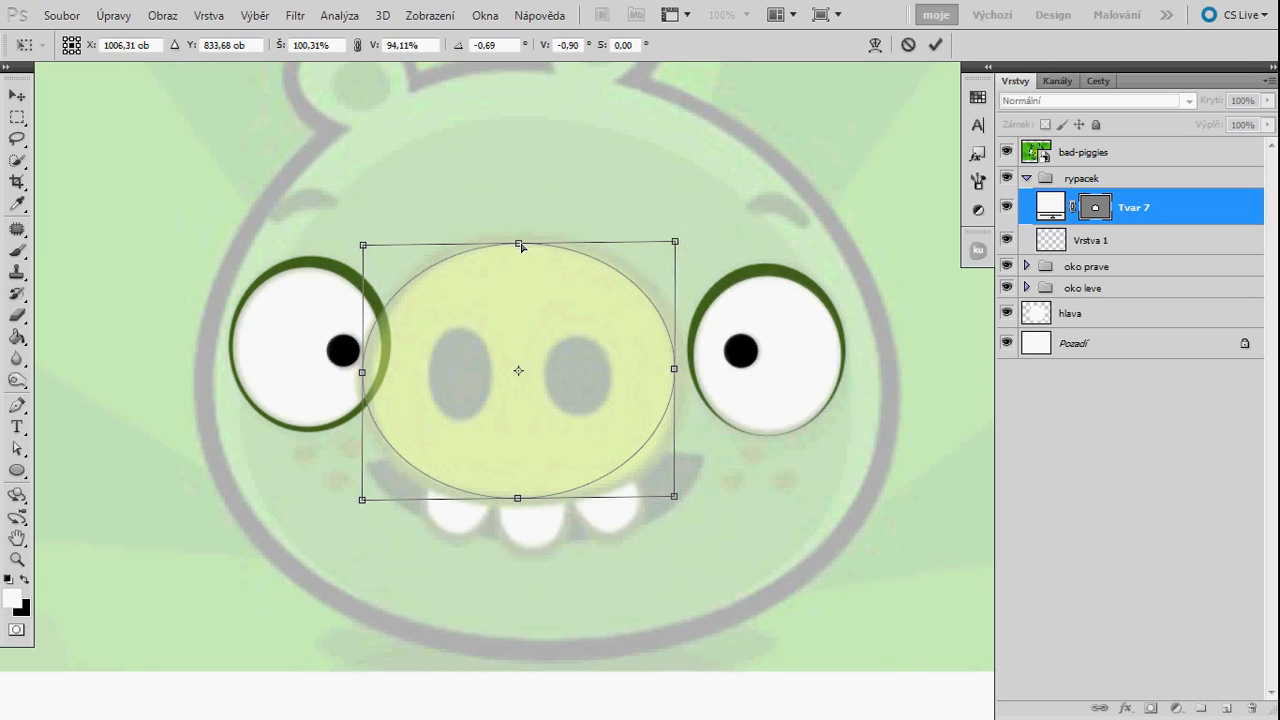
drag(677, 372, 680, 378)
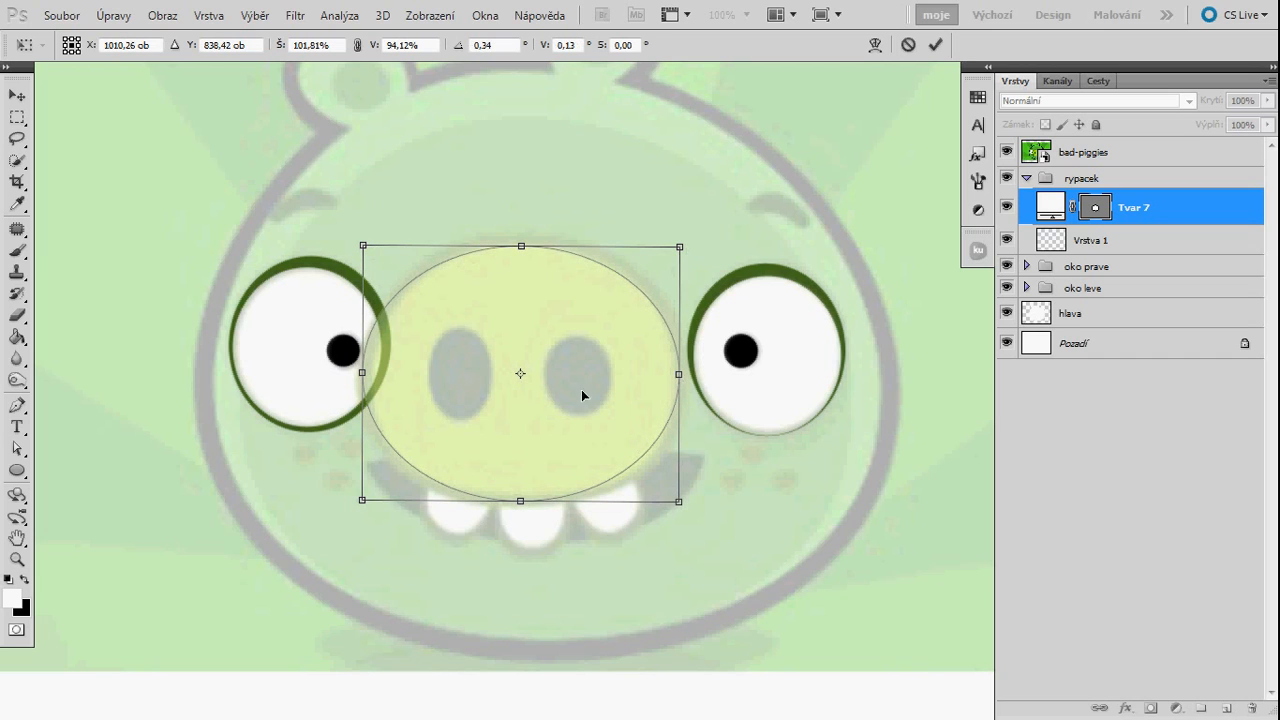
drag(366, 383, 363, 378)
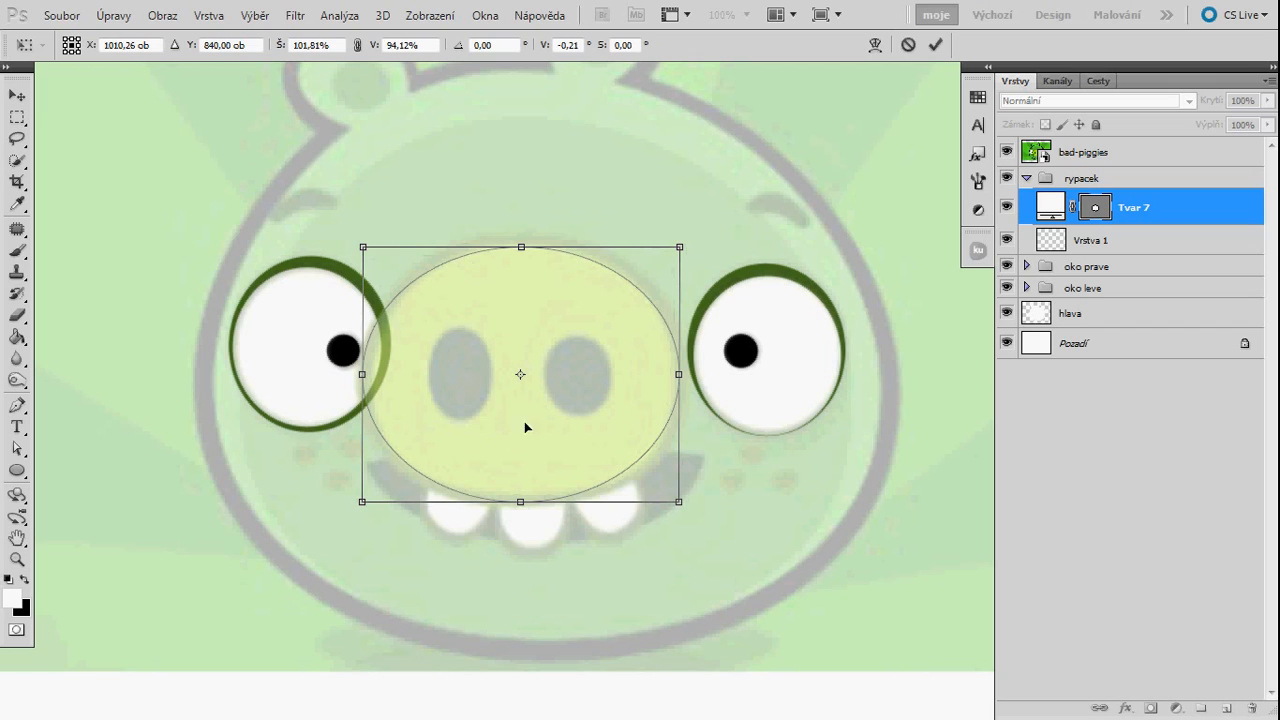
key(Return)
- Recolor the snout ellipse with the bright yellow-green swatch
drag(595, 408, 576, 404)
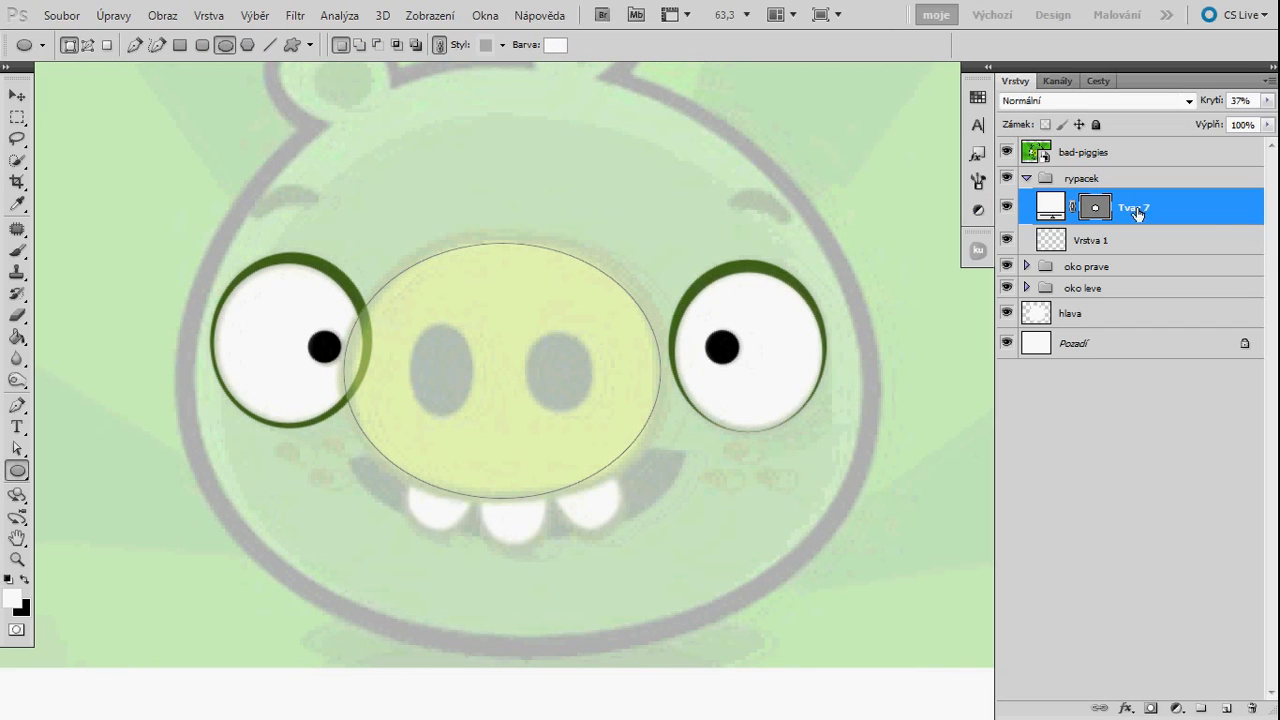
click(978, 97)
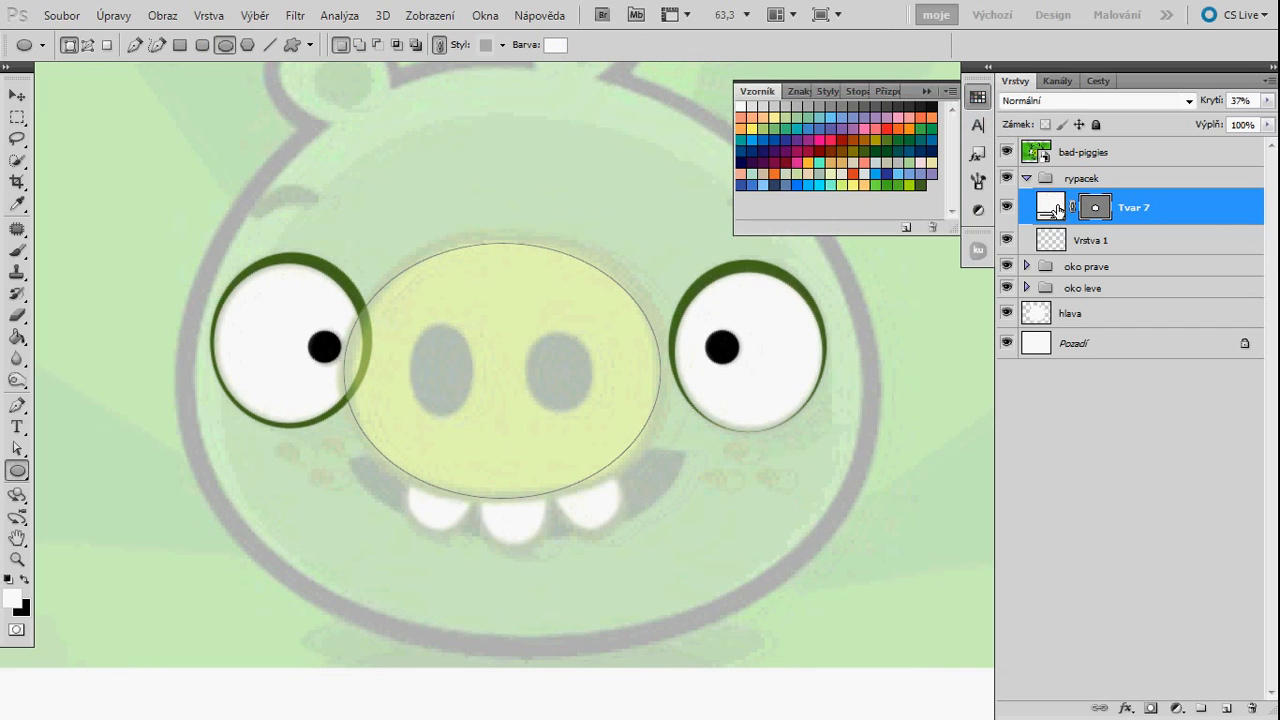
double_click(1045, 208)
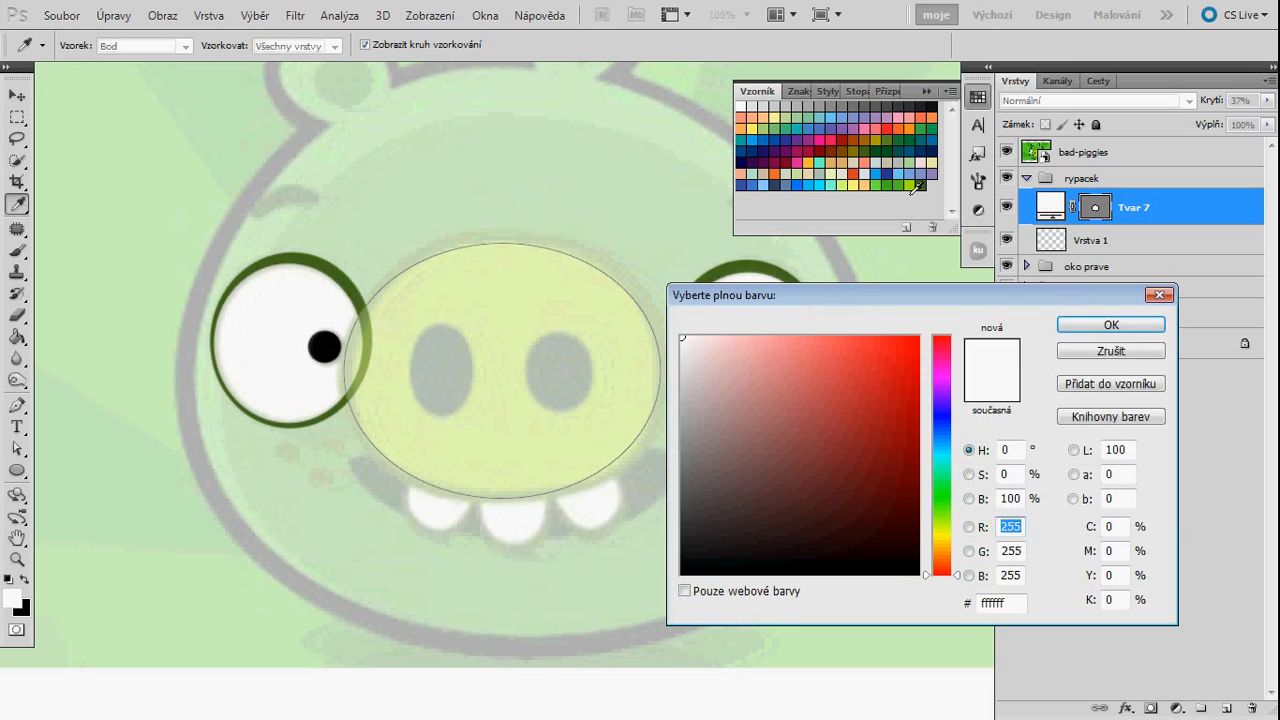
click(912, 190)
click(1098, 324)
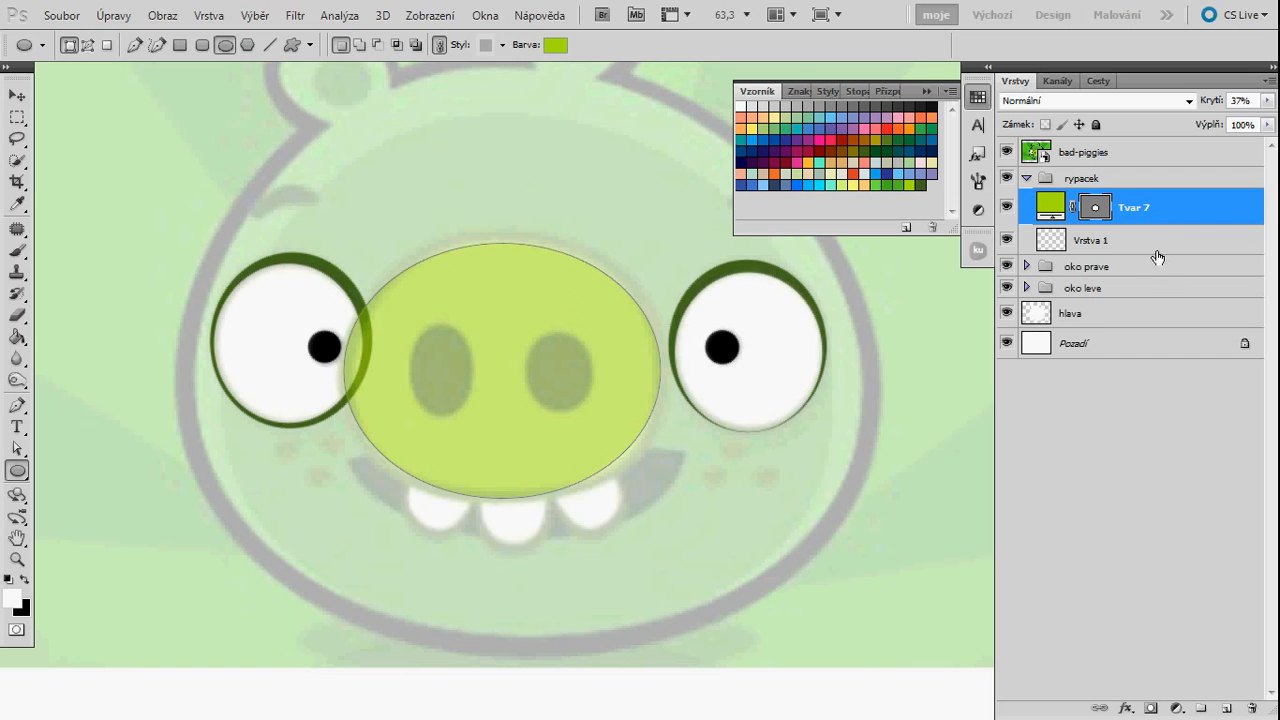
- Add an outside stroke of 15 px in dark green 466523 to the snout ellipse
double_click(1201, 218)
click(791, 658)
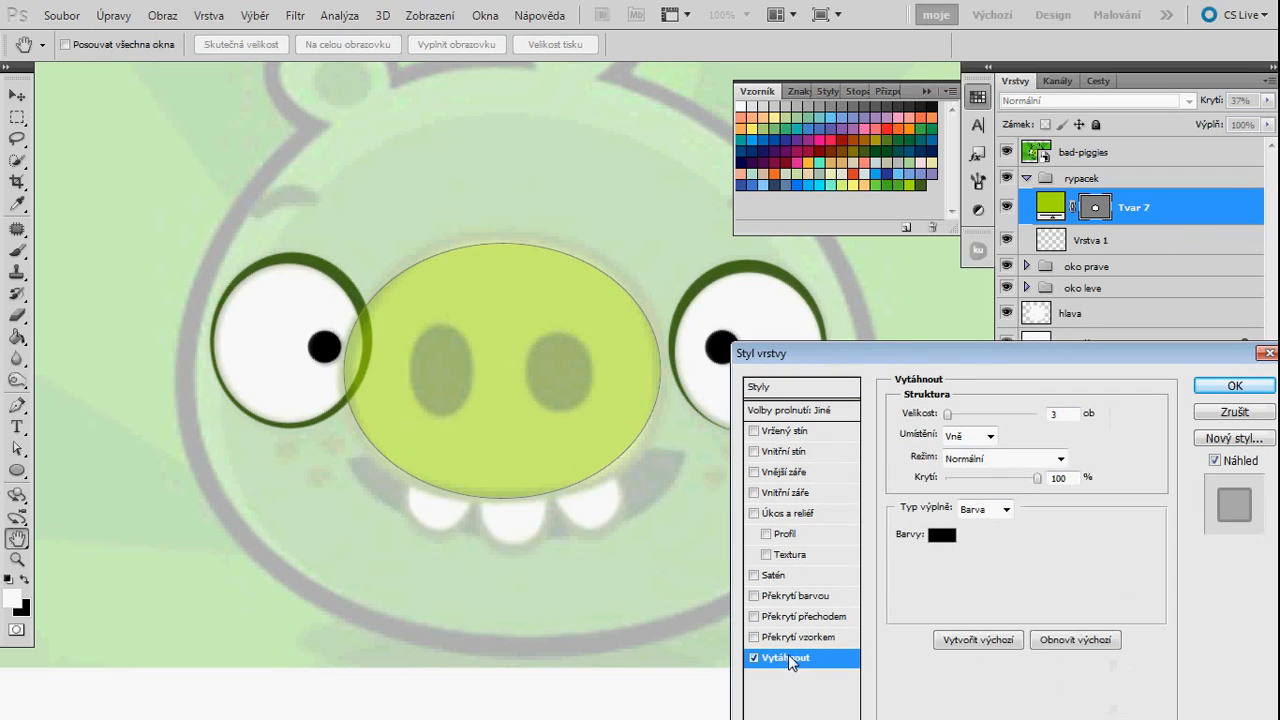
double_click(1056, 413)
text(10)
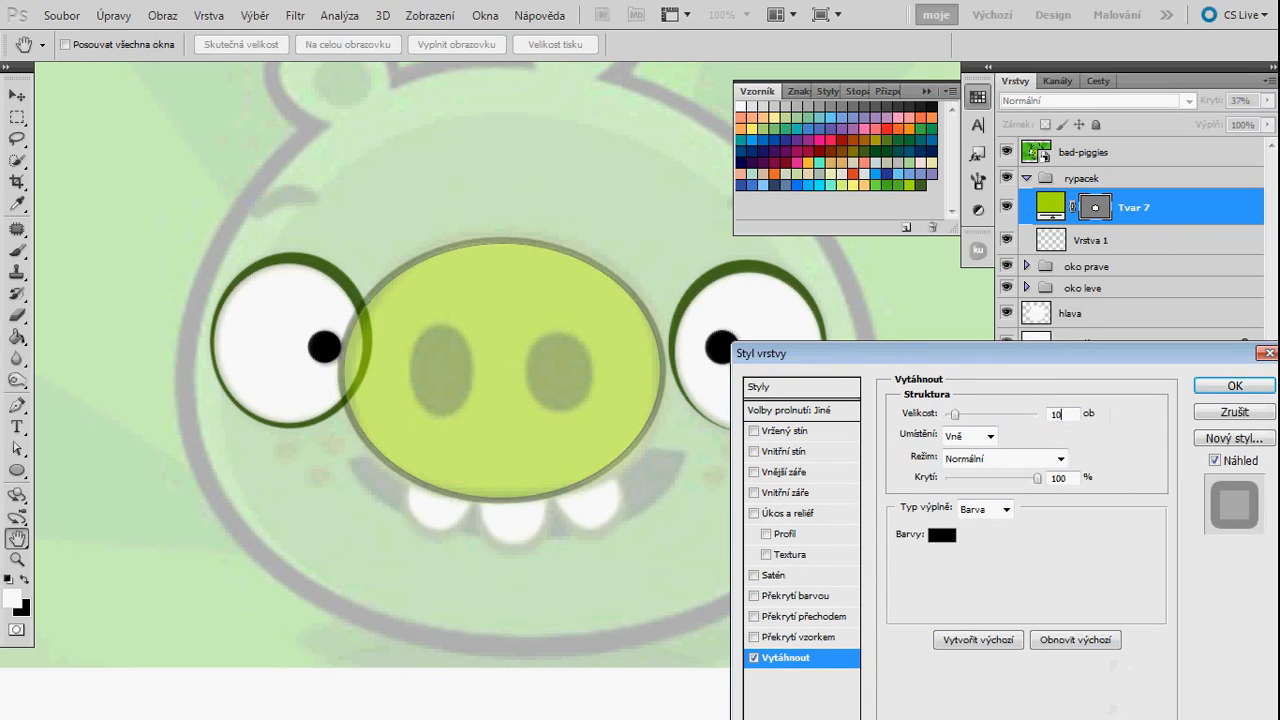
drag(1075, 415, 1016, 420)
text(515)
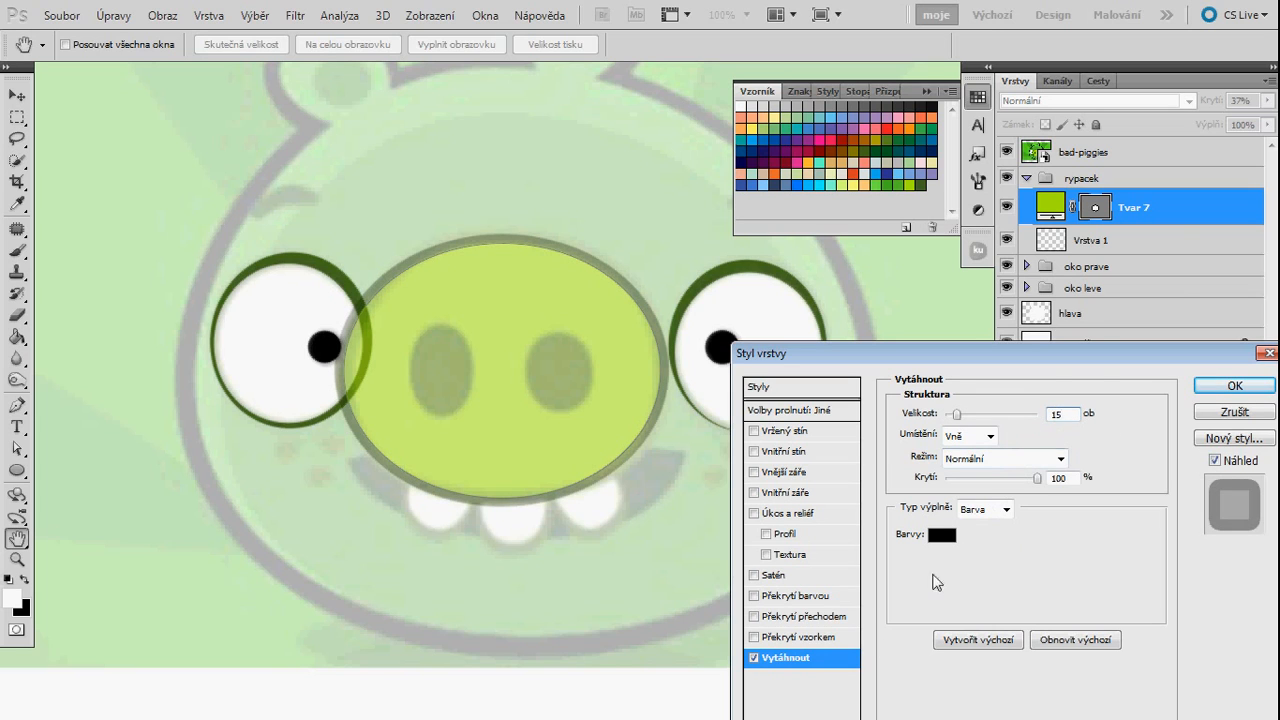
click(941, 535)
click(921, 186)
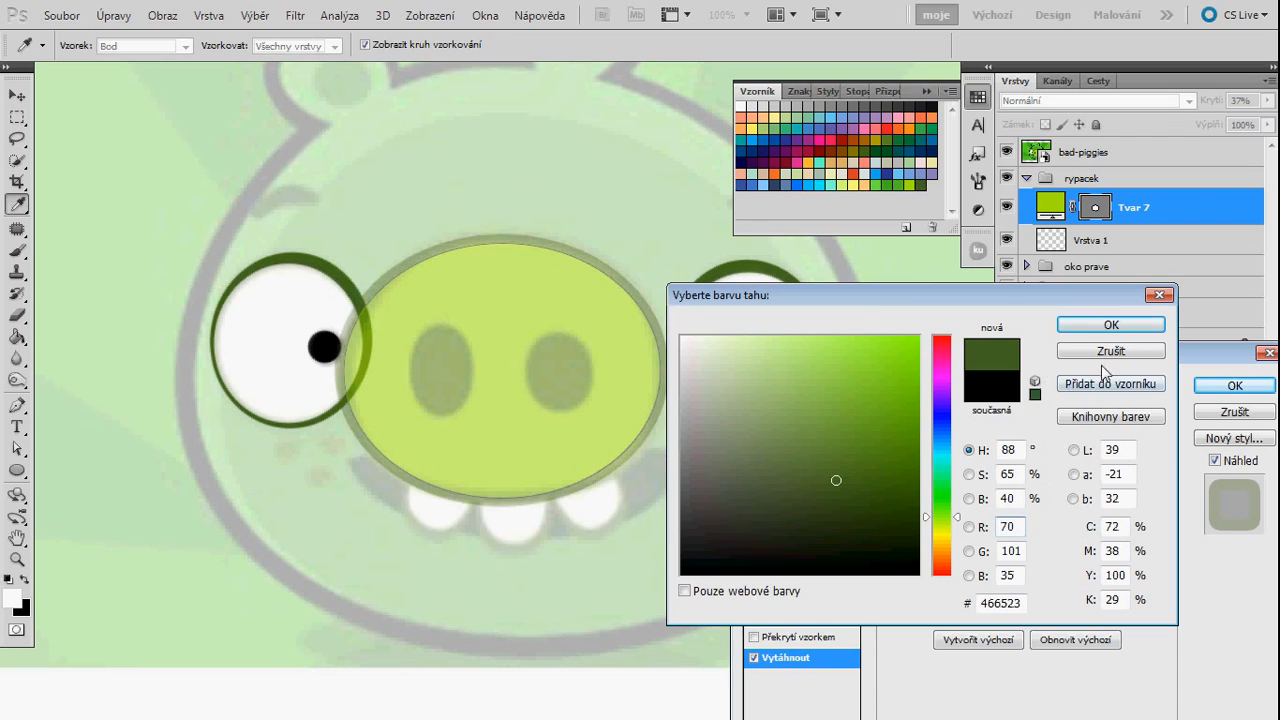
click(1110, 325)
click(1234, 385)
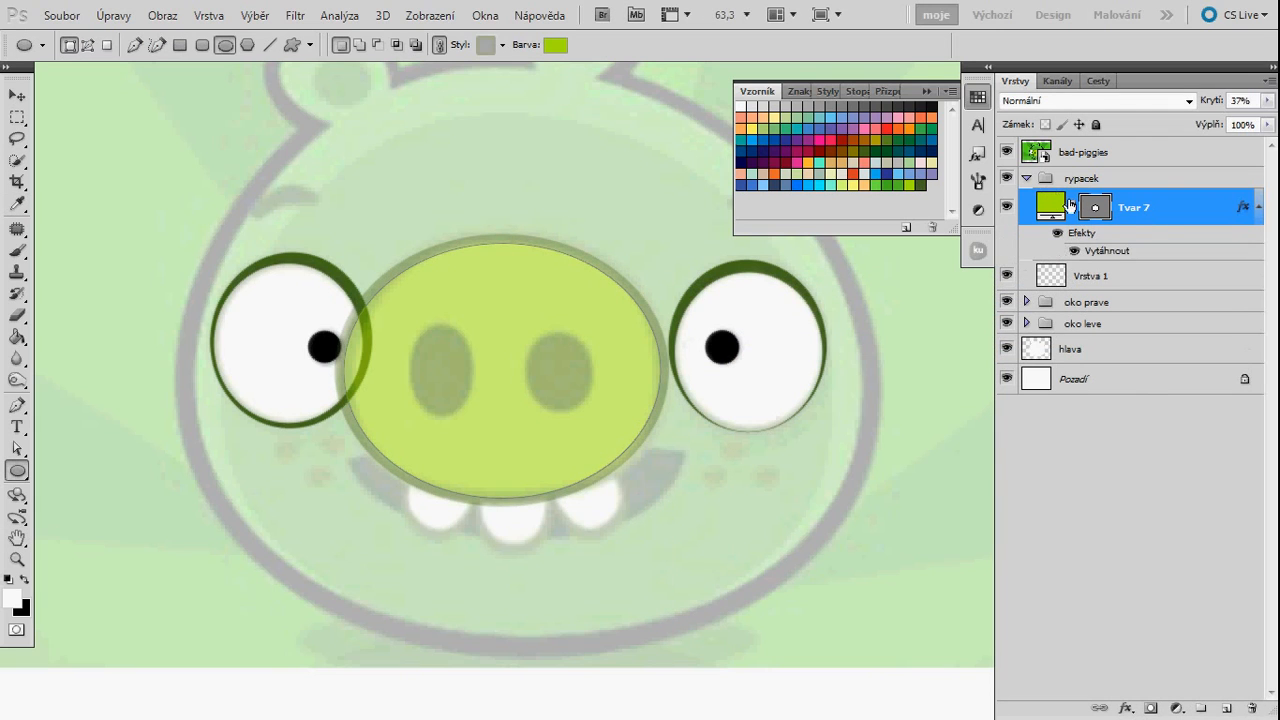
- Set the opacity of Tvar 7 and Vrstva 1 to 100% and collapse the rypacek group
click(1164, 182)
click(1175, 229)
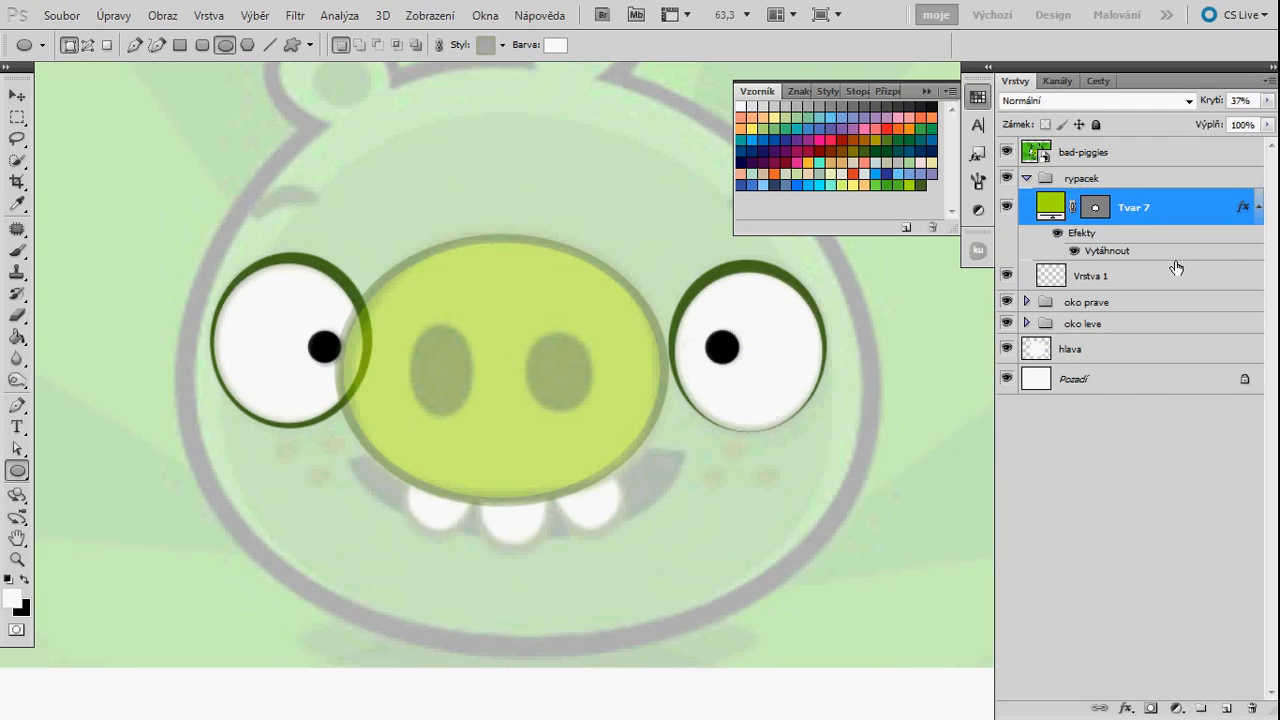
shift+click(1171, 270)
click(1267, 100)
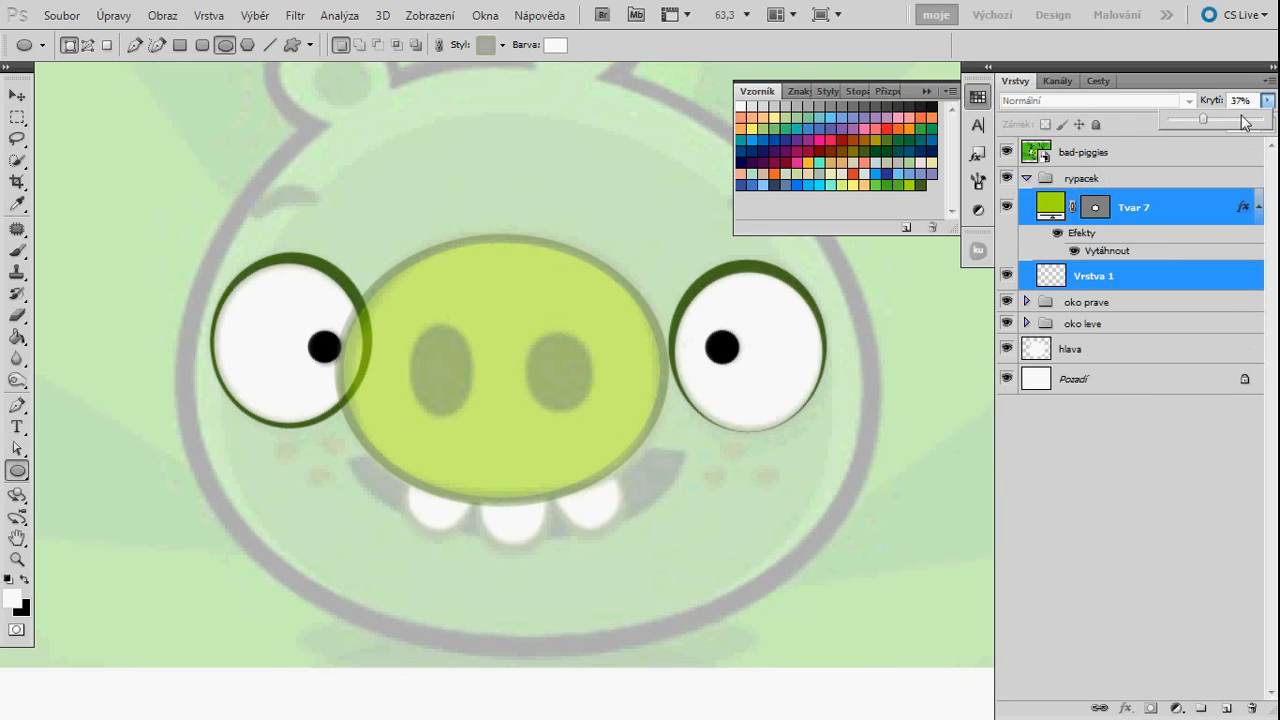
click(1160, 179)
key(z)
alt+click(586, 373)
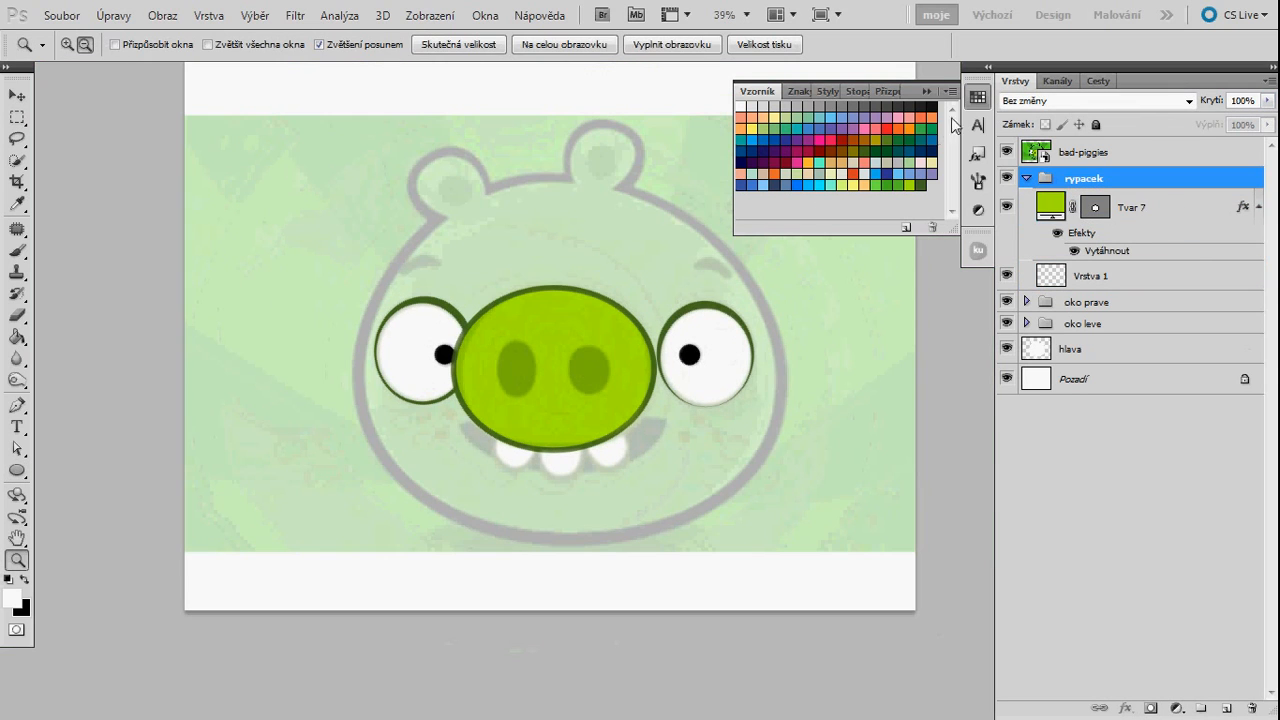
click(1026, 177)
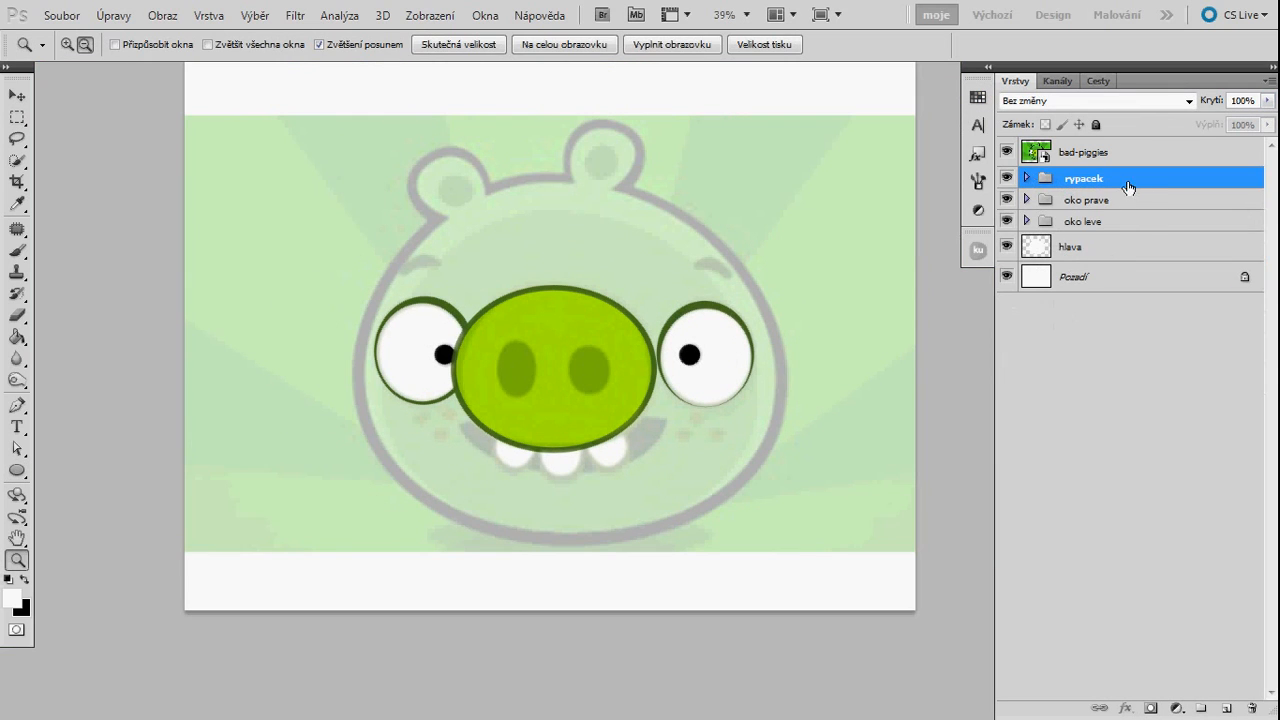
- Expand the rypacek group, select the snout ellipse layer Tvar 7 and fold away its effects list
drag(736, 351, 717, 390)
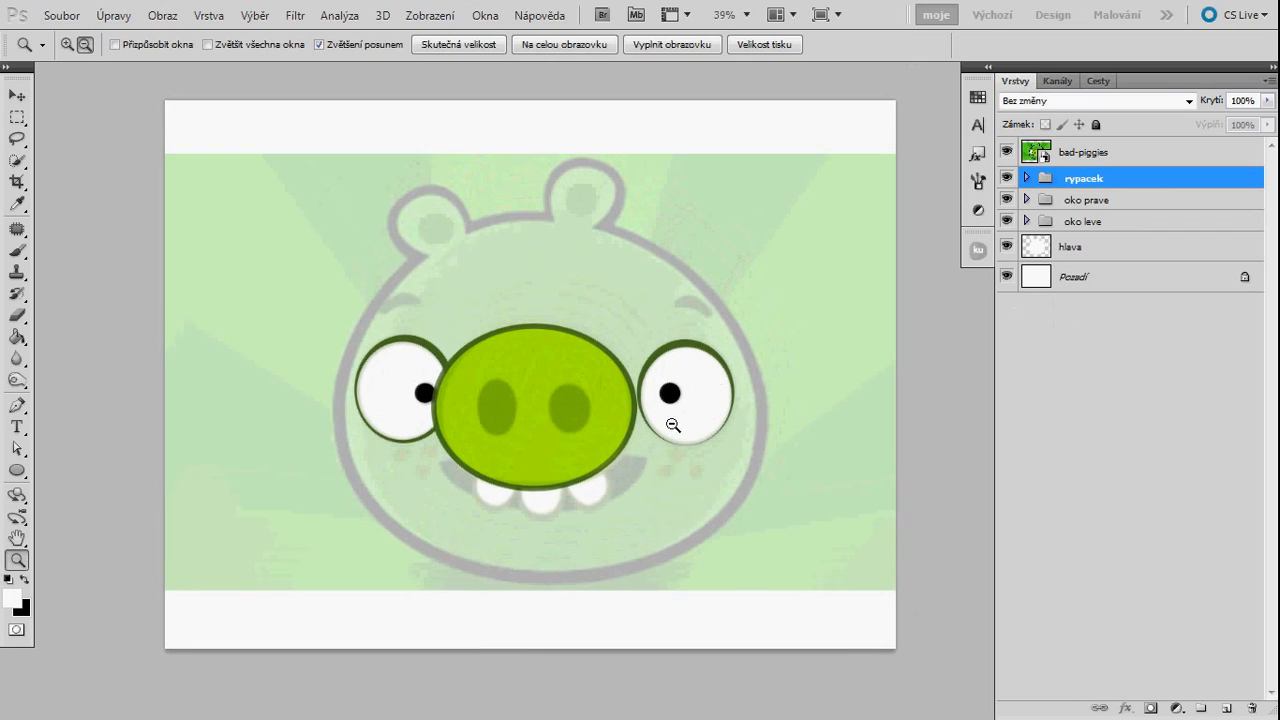
drag(674, 426, 688, 427)
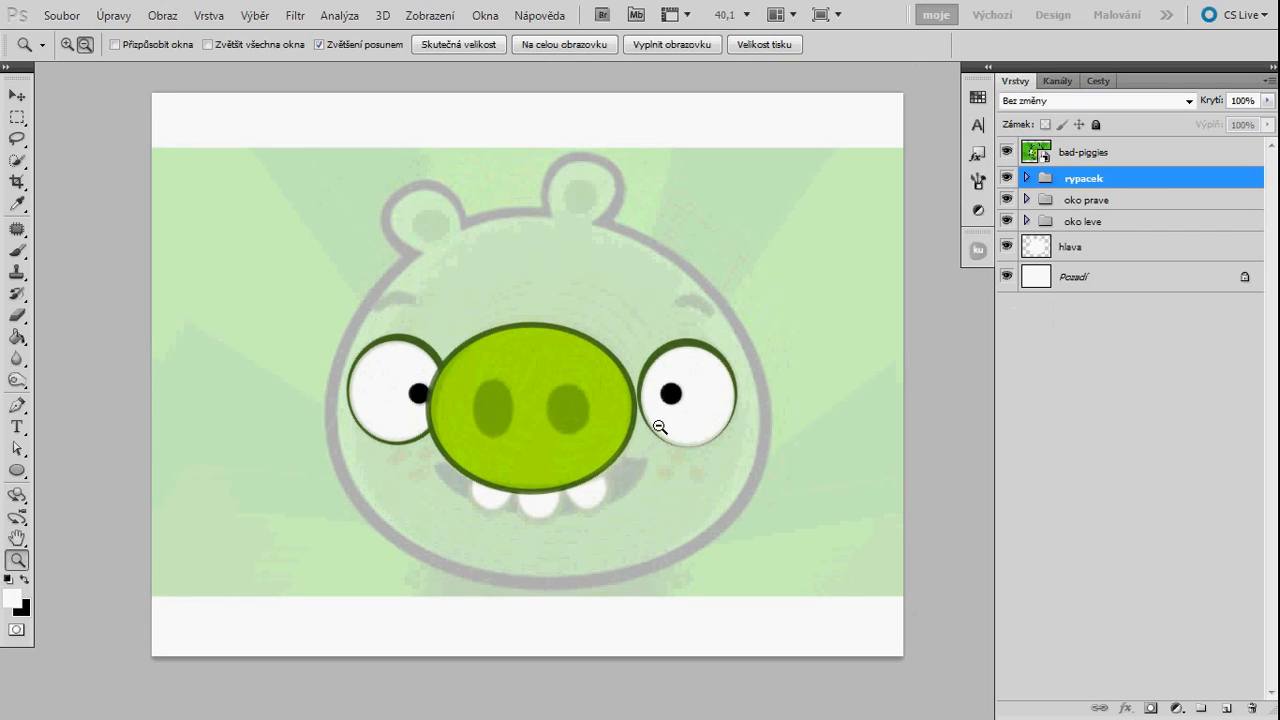
drag(553, 445, 666, 349)
click(1026, 177)
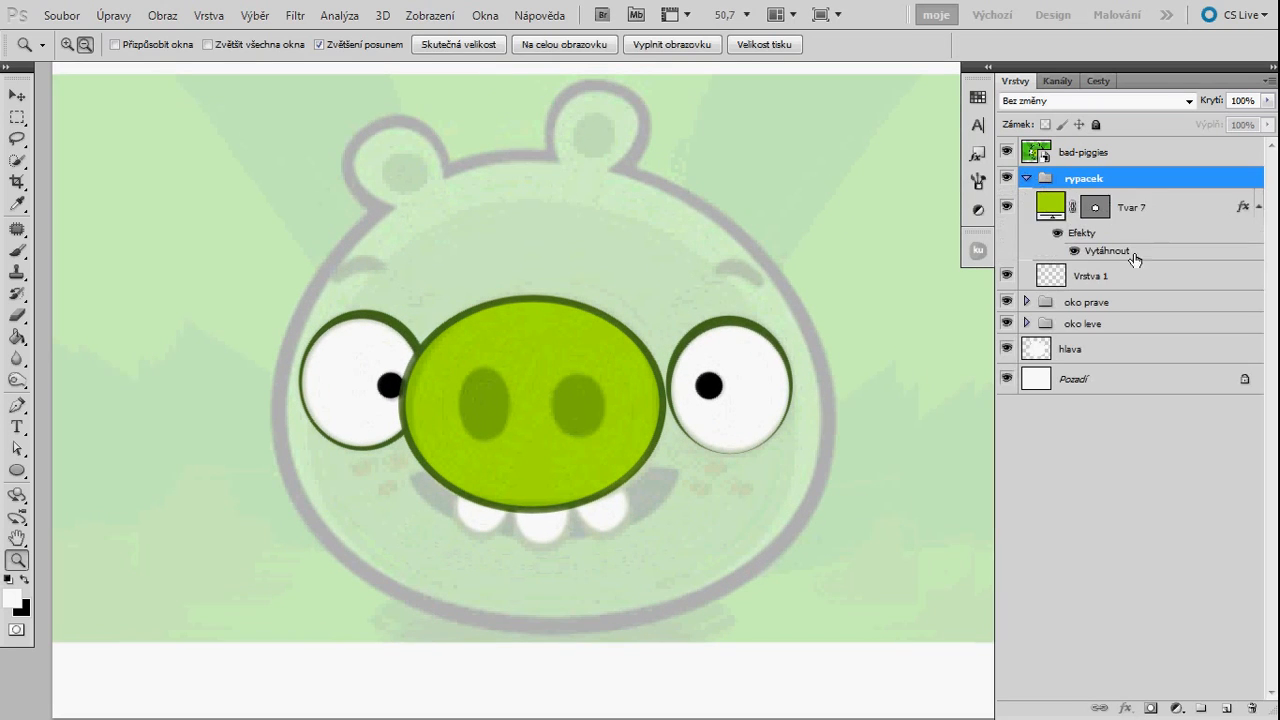
click(1176, 214)
click(1259, 207)
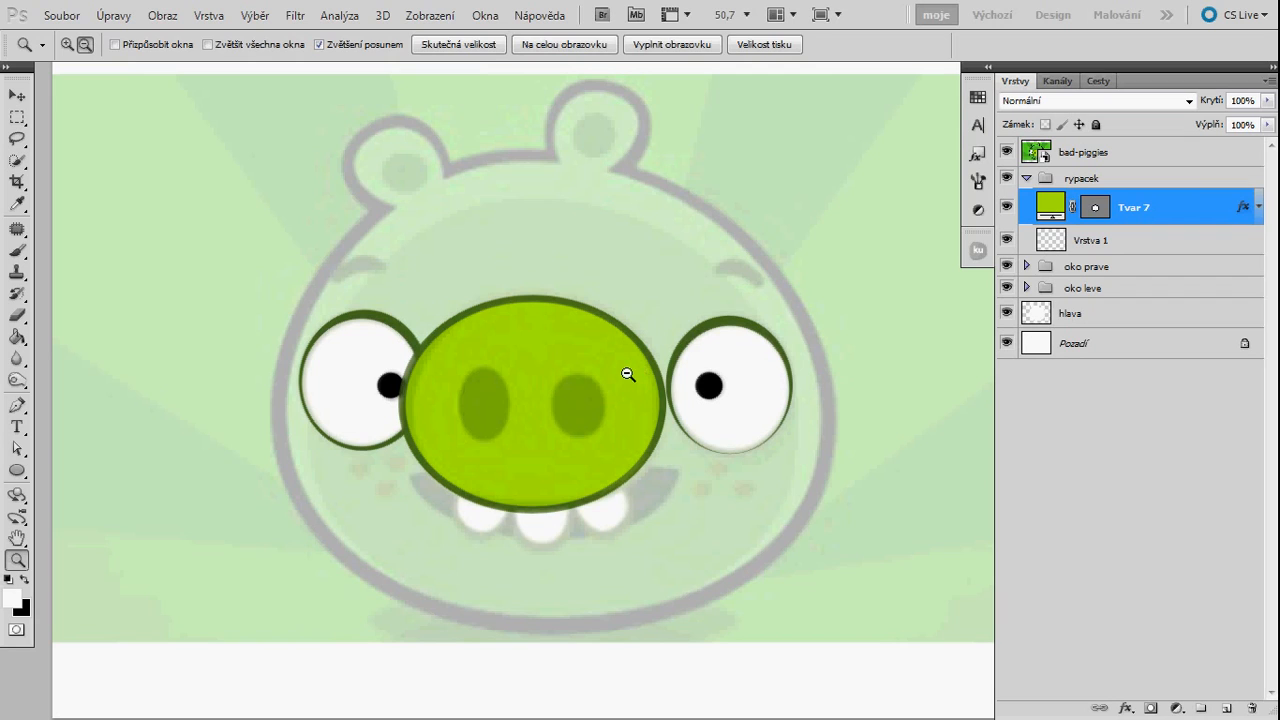
key(u)
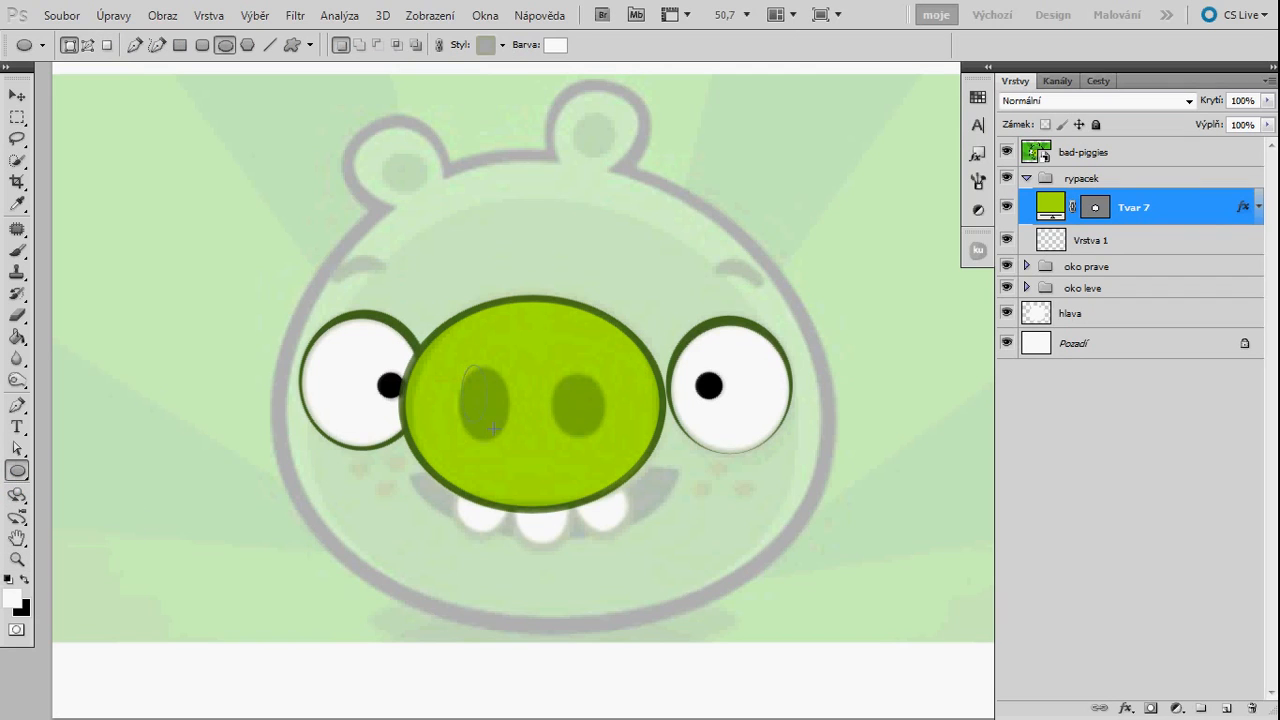
drag(516, 448, 518, 449)
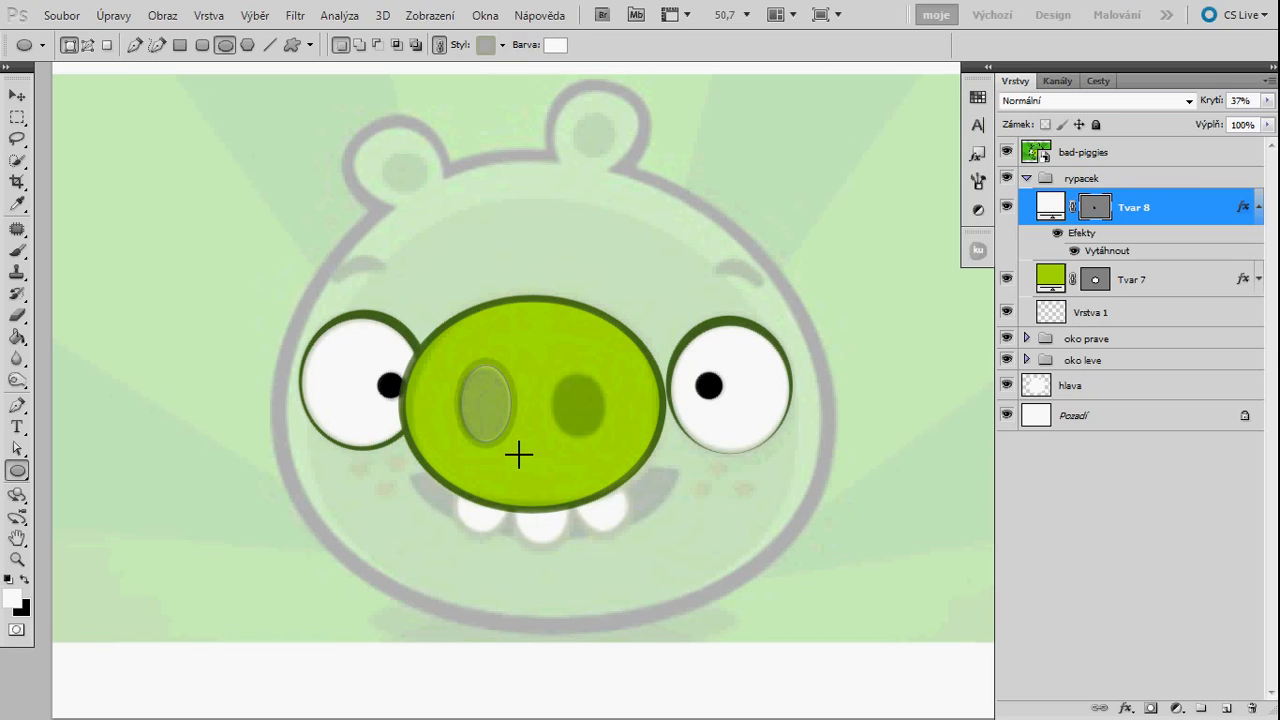
key(ctrl+z)
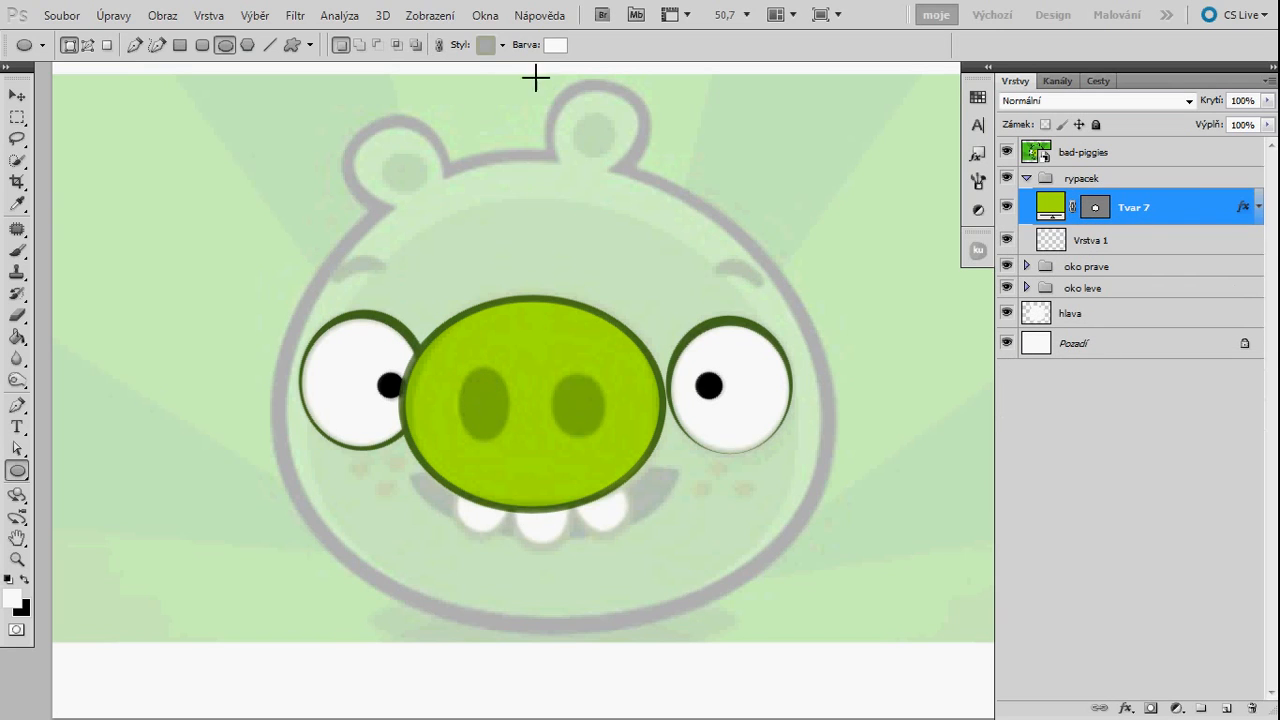
- Clear the layer style of the Ellipse tool so that new shapes are drawn without any style
click(503, 45)
click(405, 89)
click(594, 77)
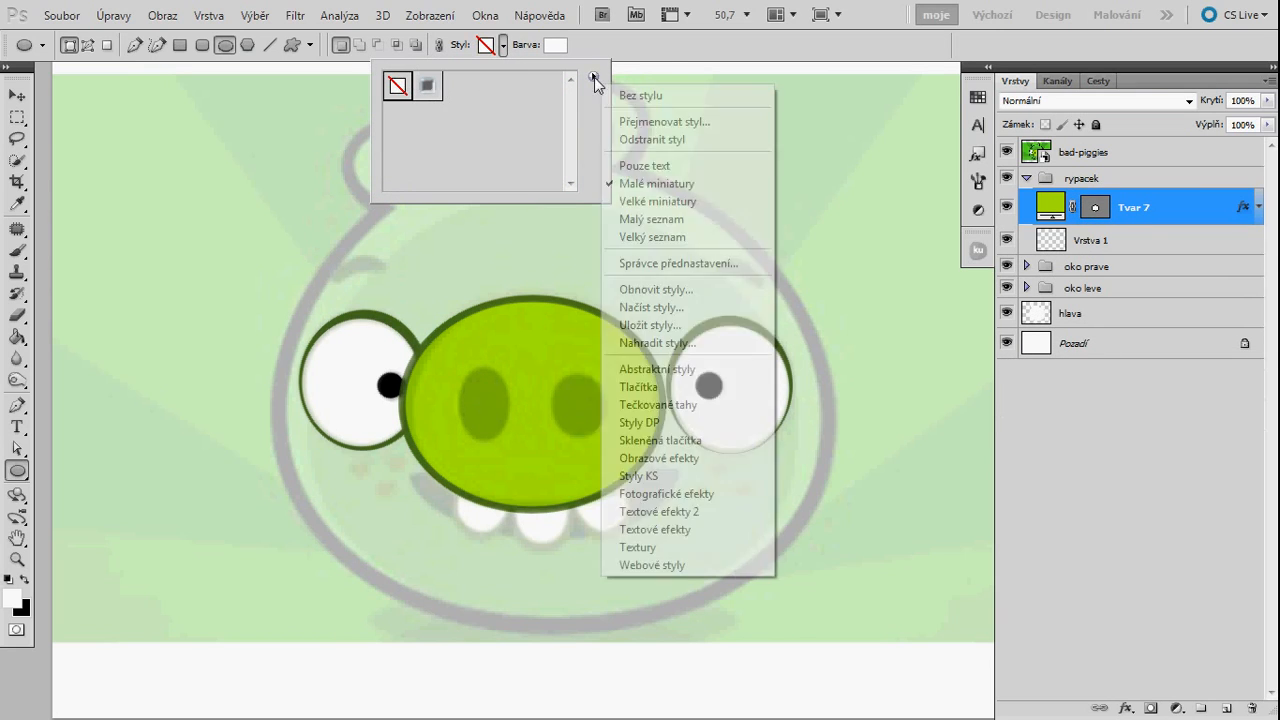
click(666, 62)
click(594, 46)
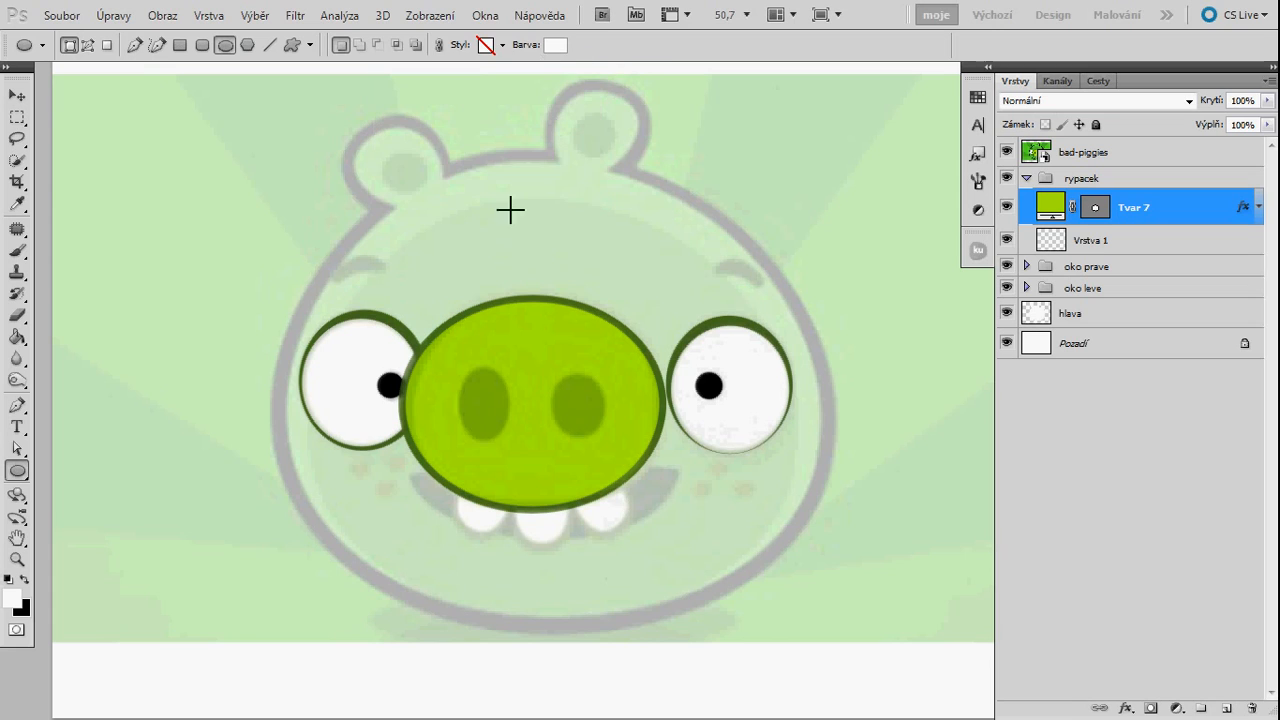
- Draw a black ellipse over the snout's left nostril and free-transform it to about 89% height to fit
key(d)
drag(456, 358, 520, 452)
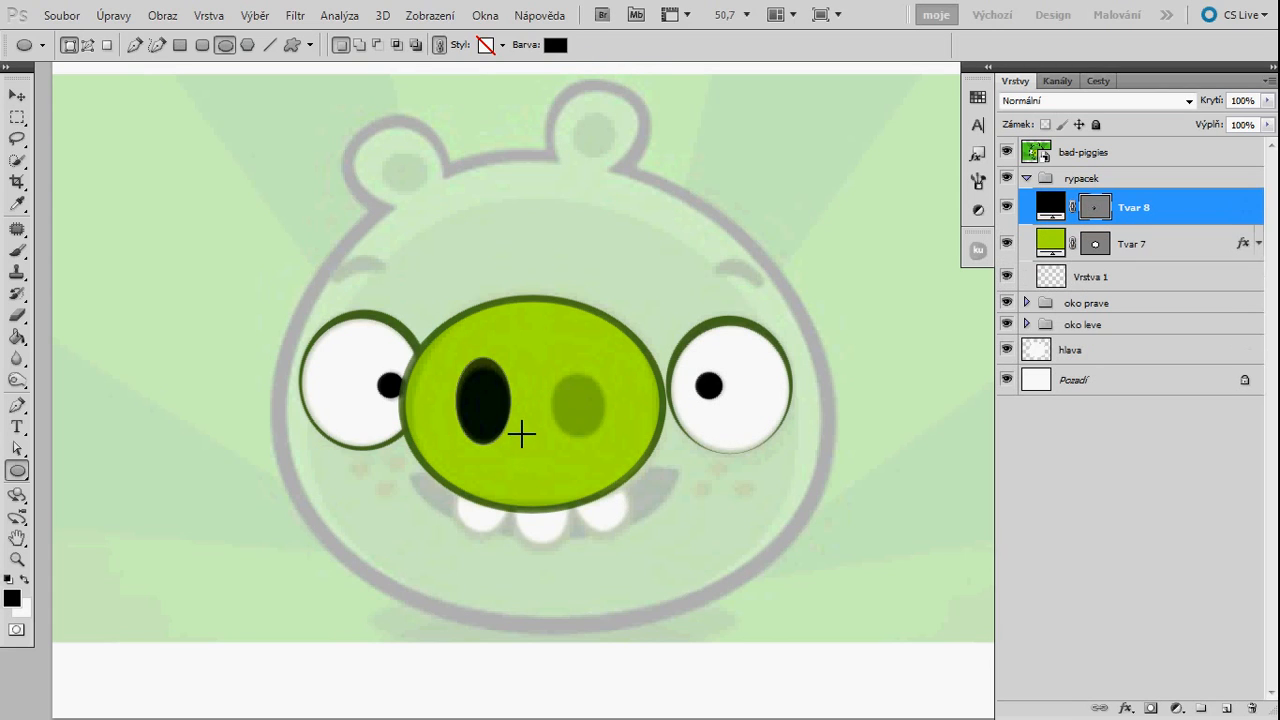
key(ctrl+t)
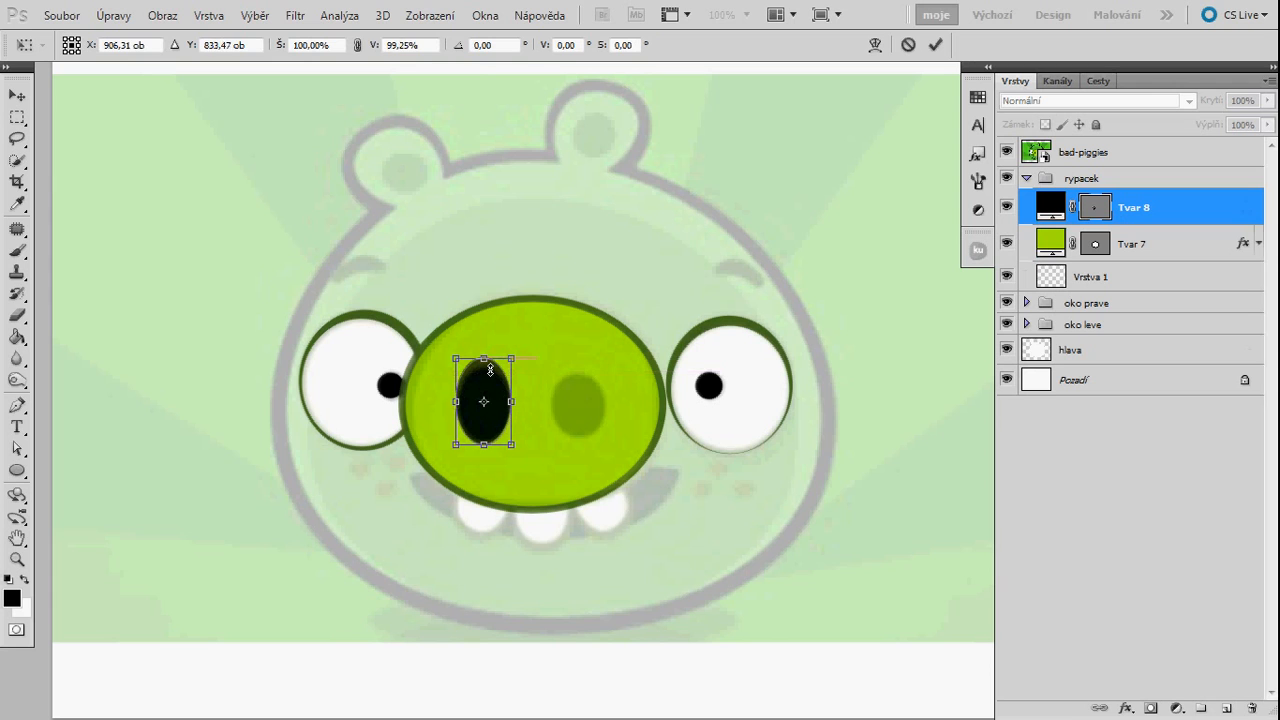
key(Return)
key(z)
drag(494, 401, 578, 411)
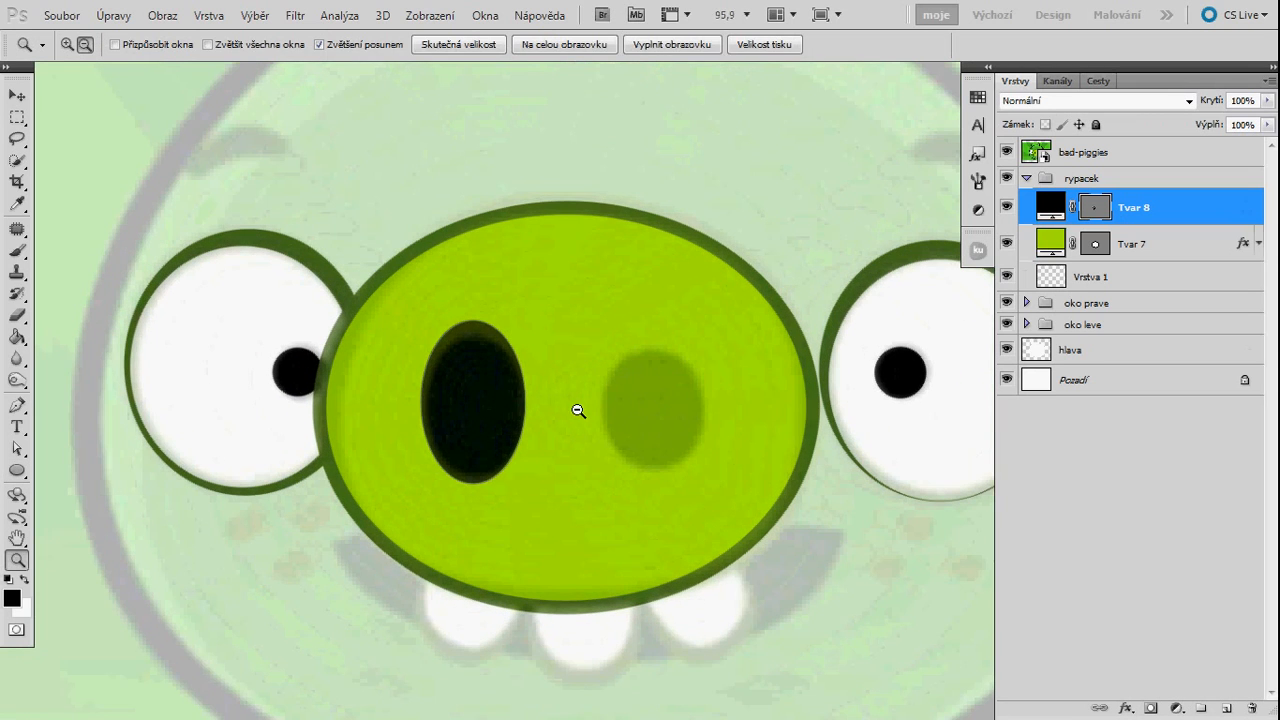
key(ctrl+t)
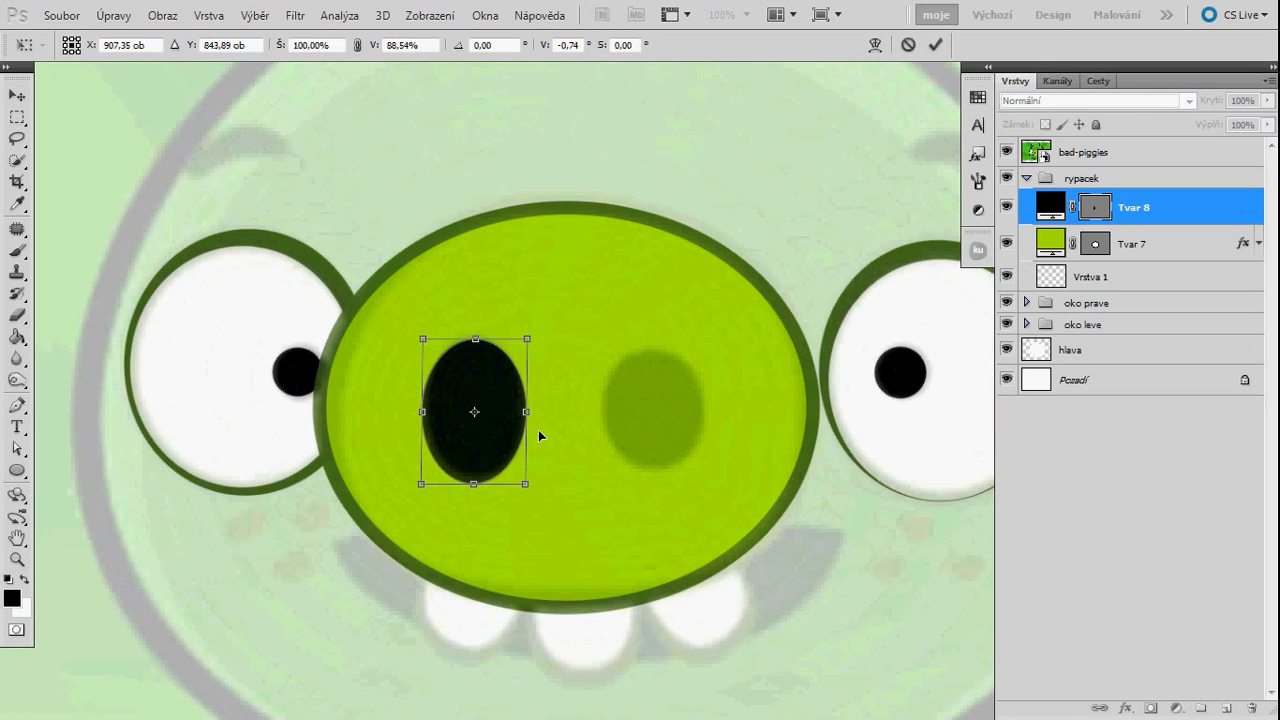
key(Return)
- Draw a second black ellipse over the snout's right nostril
key(z)
key(u)
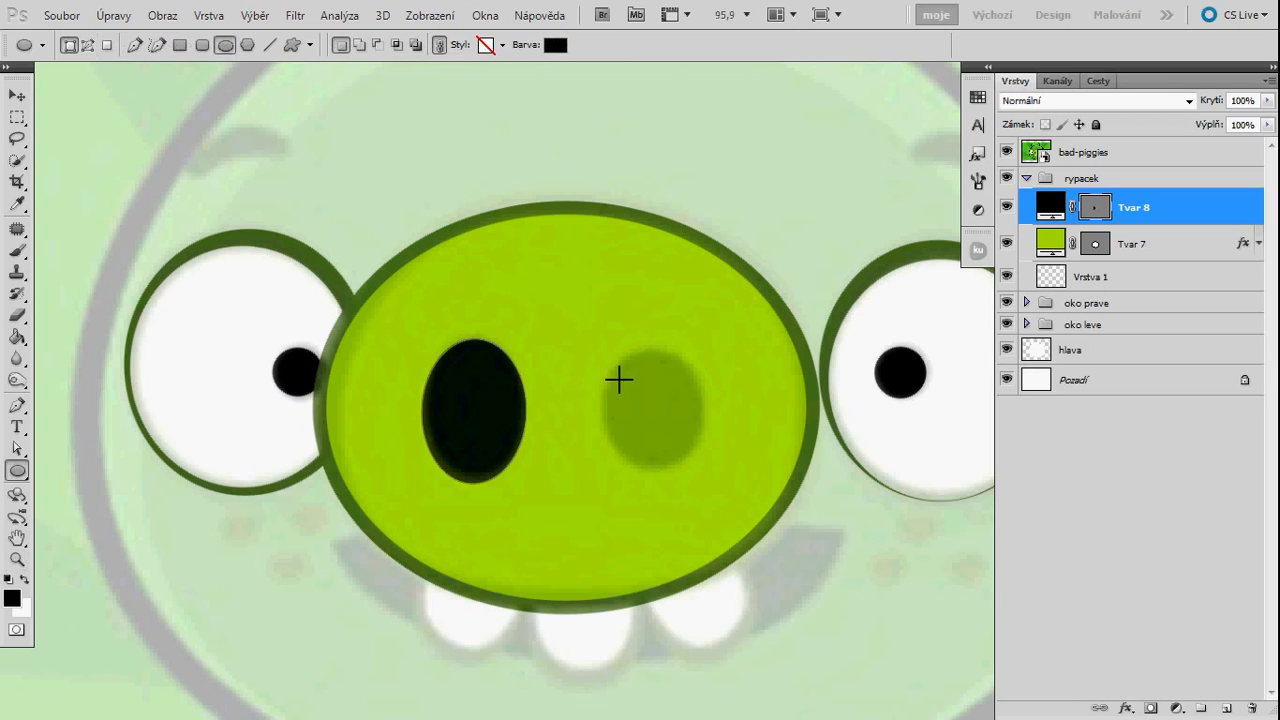
drag(605, 343, 705, 472)
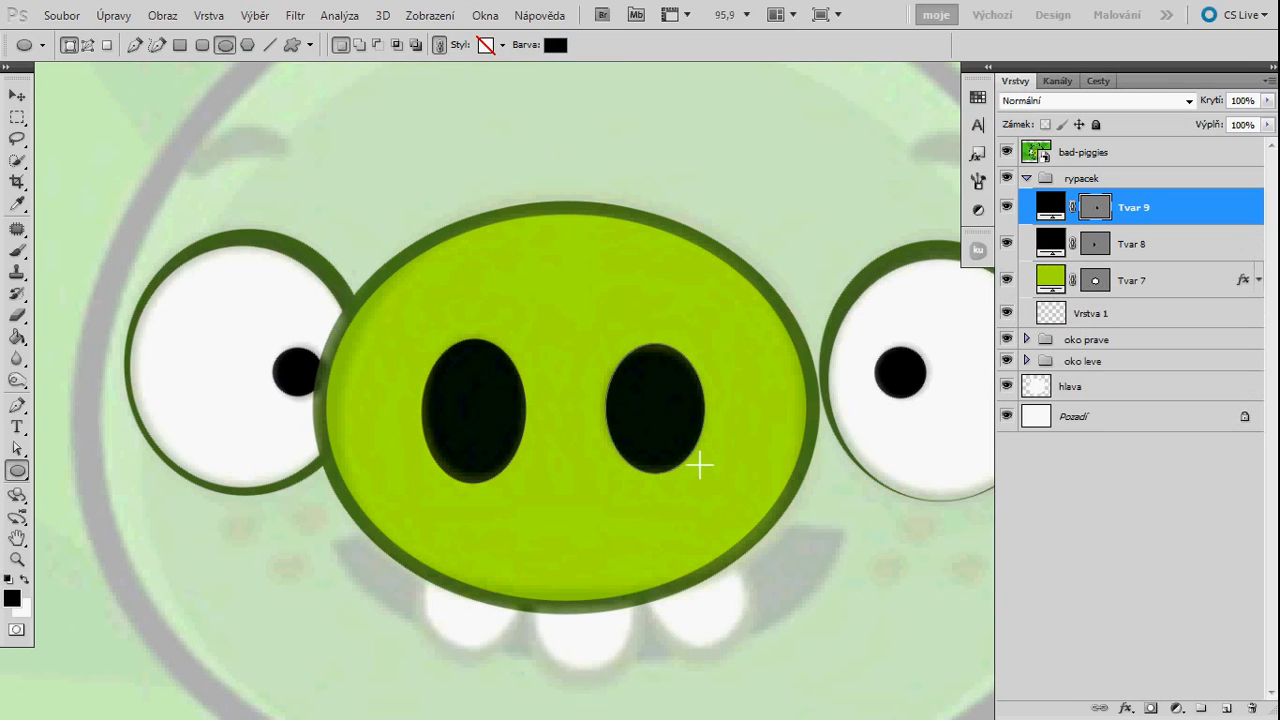
- Collapse the rypacek group, expand the oko leve group and select its top layer Tvar 2
key(z)
drag(591, 437, 549, 451)
drag(286, 319, 355, 375)
click(1028, 178)
click(1118, 200)
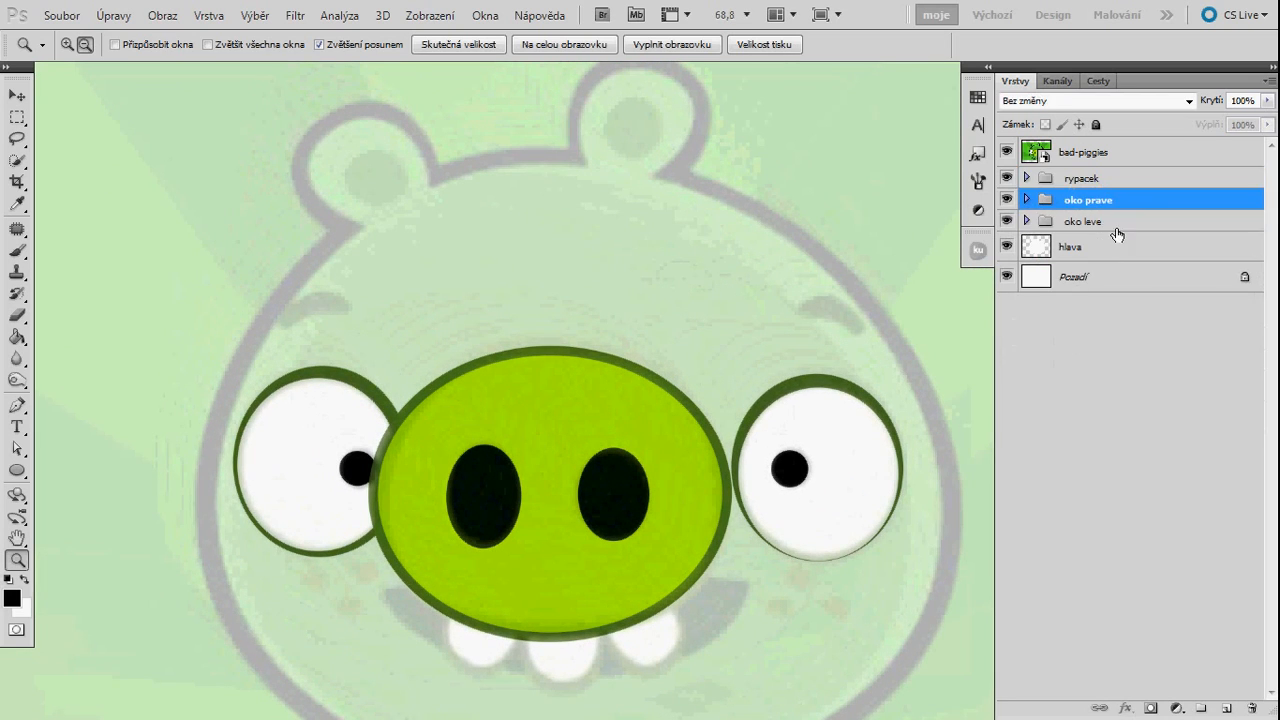
click(1070, 220)
click(1025, 220)
click(1150, 268)
- Trace the left eyebrow of the reference image with a closed, curved Pen tool path
drag(345, 318, 392, 323)
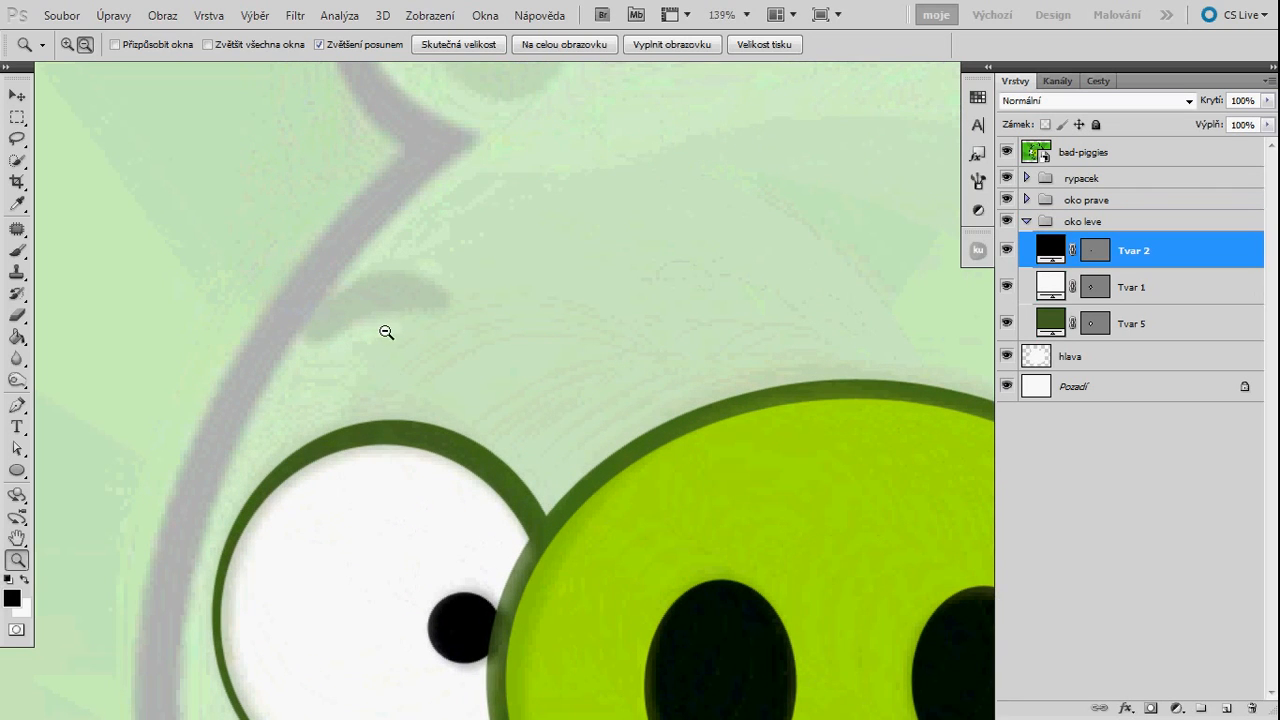
key(p)
drag(441, 284, 529, 328)
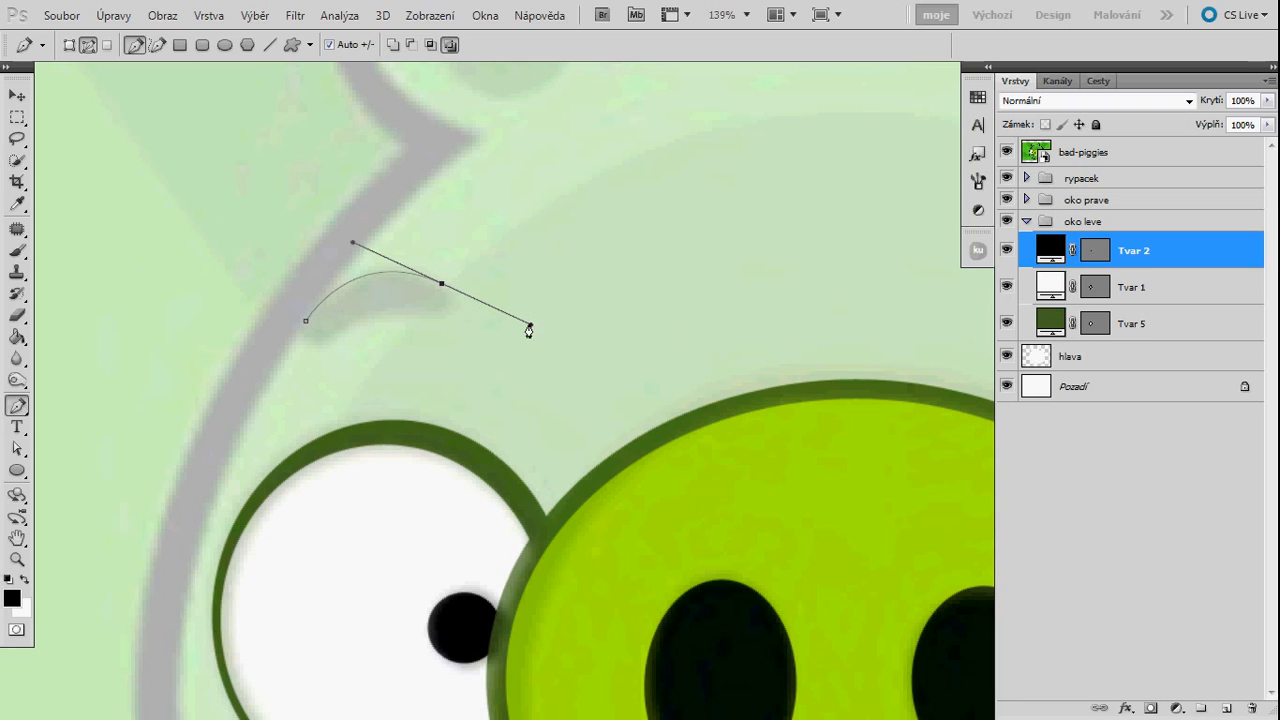
alt+click(443, 286)
drag(413, 306, 354, 299)
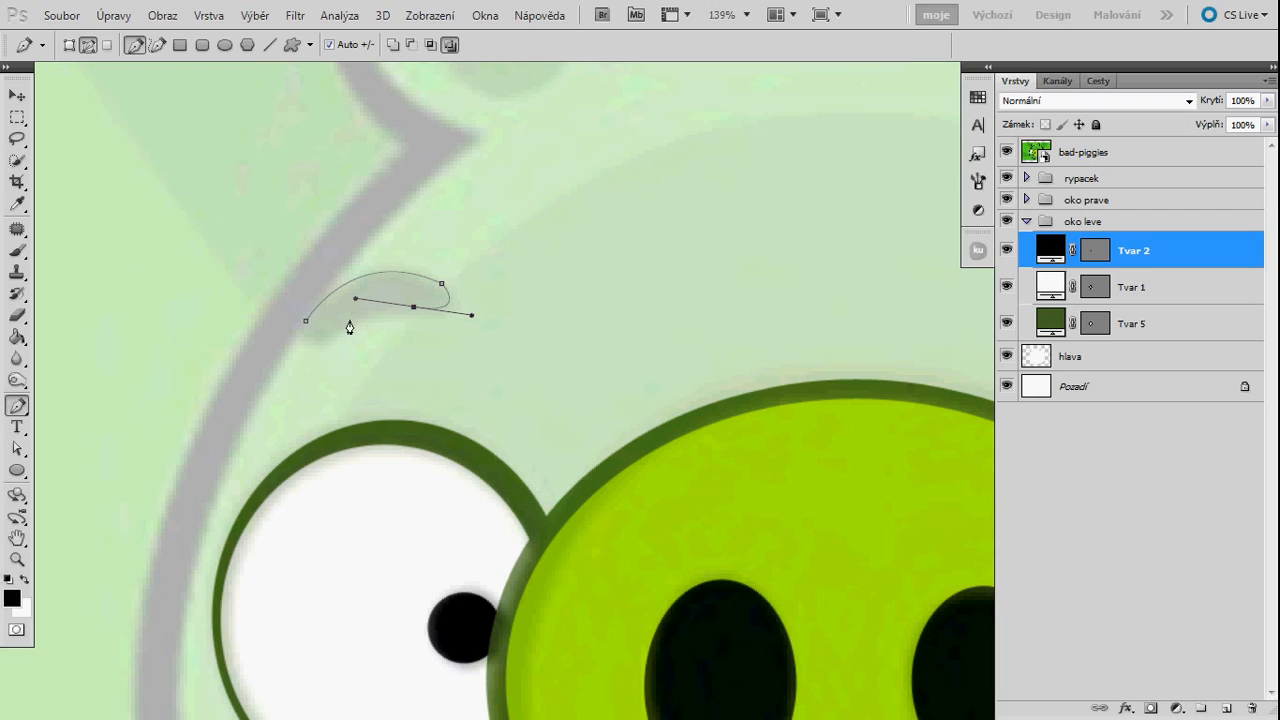
key(ctrl+z)
drag(333, 335, 331, 340)
click(340, 333)
drag(307, 323, 314, 278)
- Convert the left eyebrow path into a selection and add a new layer at the top of oko leve
right_click(372, 294)
click(452, 383)
click(750, 203)
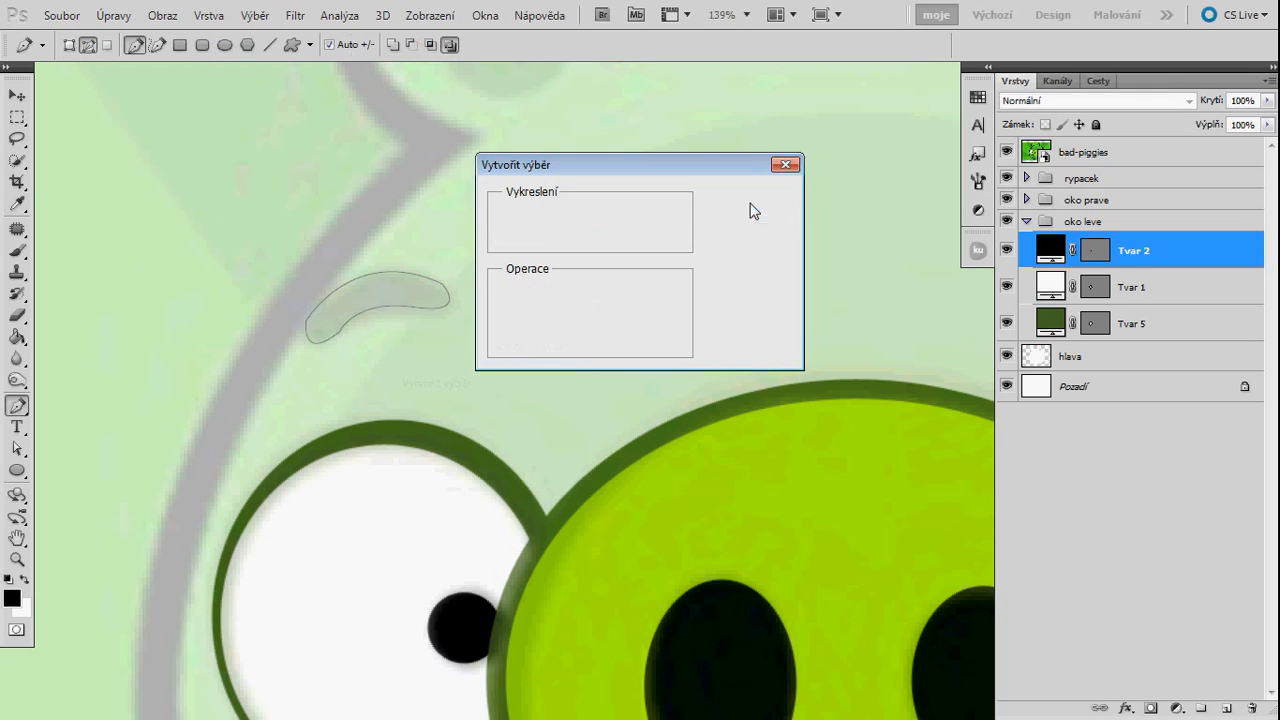
key(ctrl+shift+alt+n)
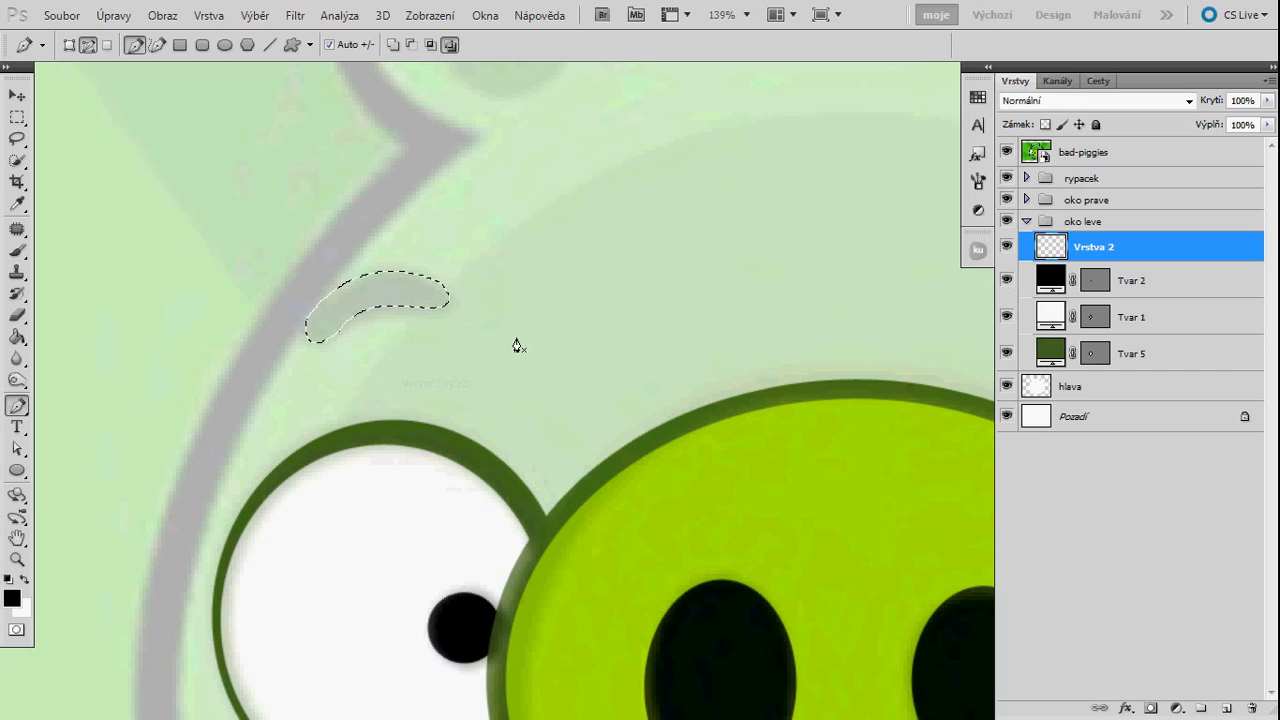
- Fill the eyebrow selection with the dark green swatch using the Paint Bucket and deselect it
key(g)
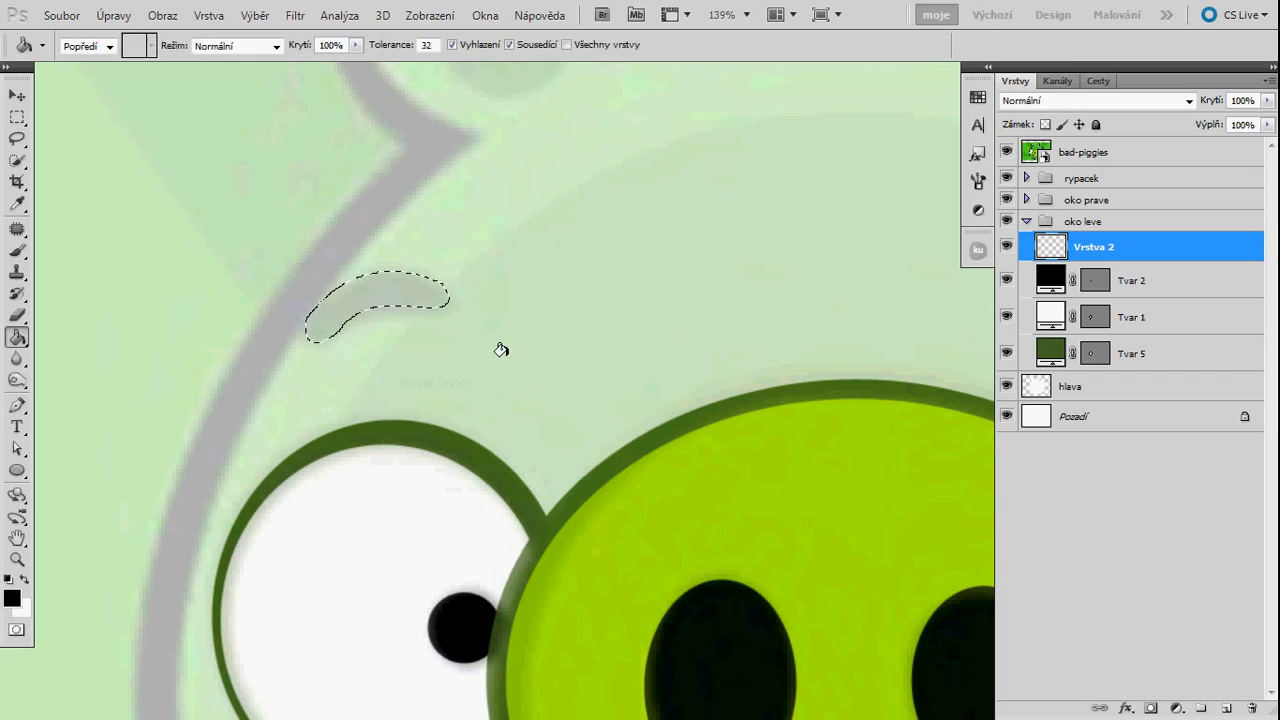
click(978, 97)
click(914, 185)
click(340, 318)
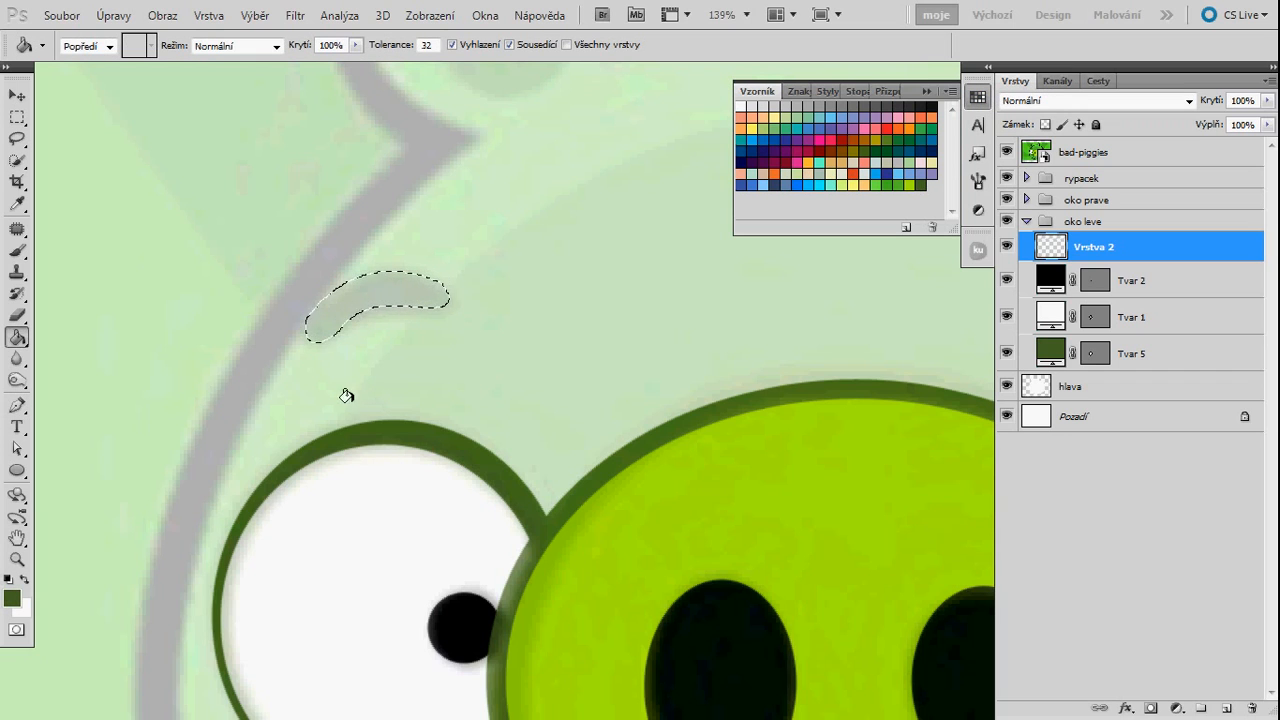
key(ctrl+d)
key(z)
drag(660, 404, 585, 425)
click(978, 97)
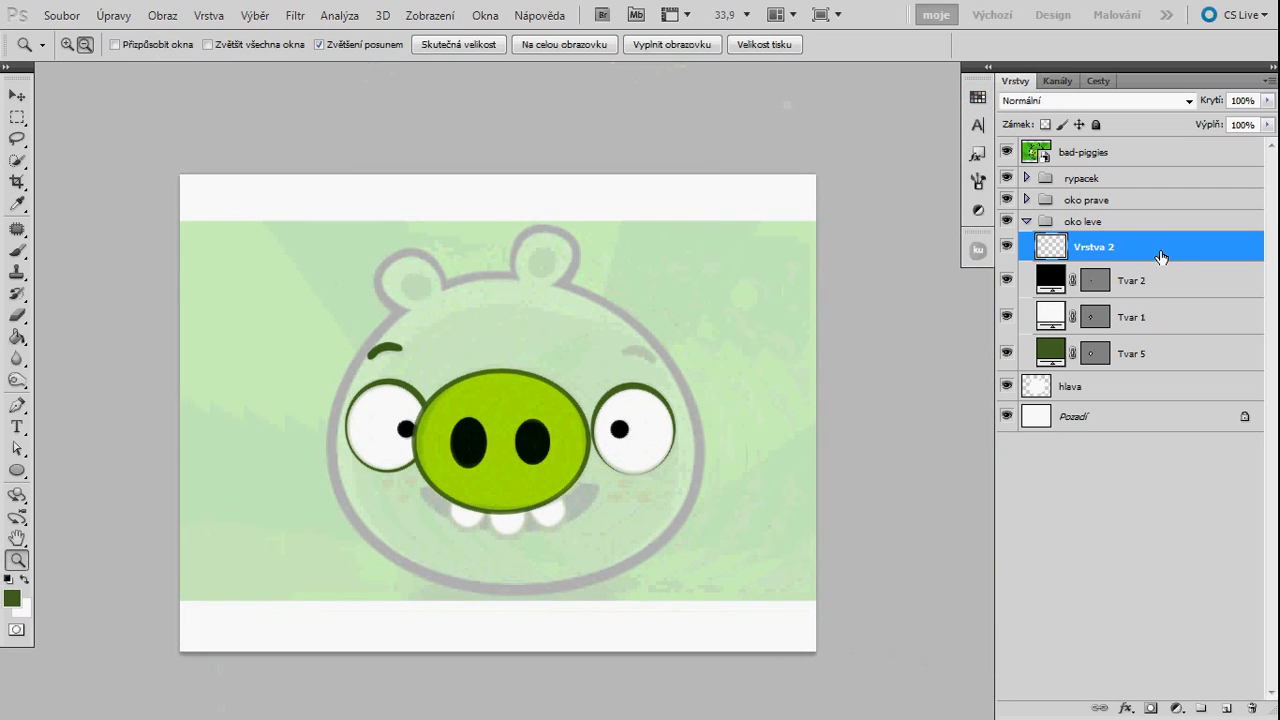
- Rename the new eyebrow layer to oboci
double_click(1092, 247)
text(oboci)
key(Return)
- Duplicate the oboci layer and move the copy from oko leve into the oko prave group
key(ctrl+j)
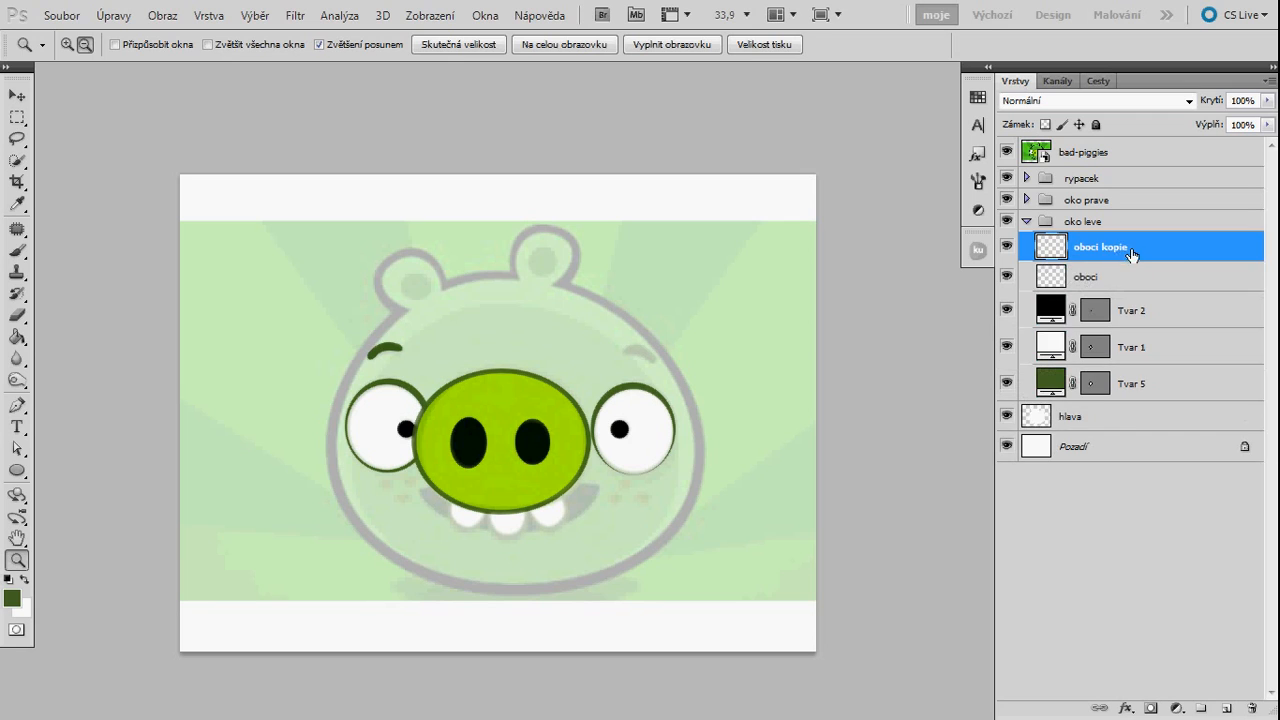
drag(1152, 250, 1146, 202)
click(1026, 221)
click(1026, 200)
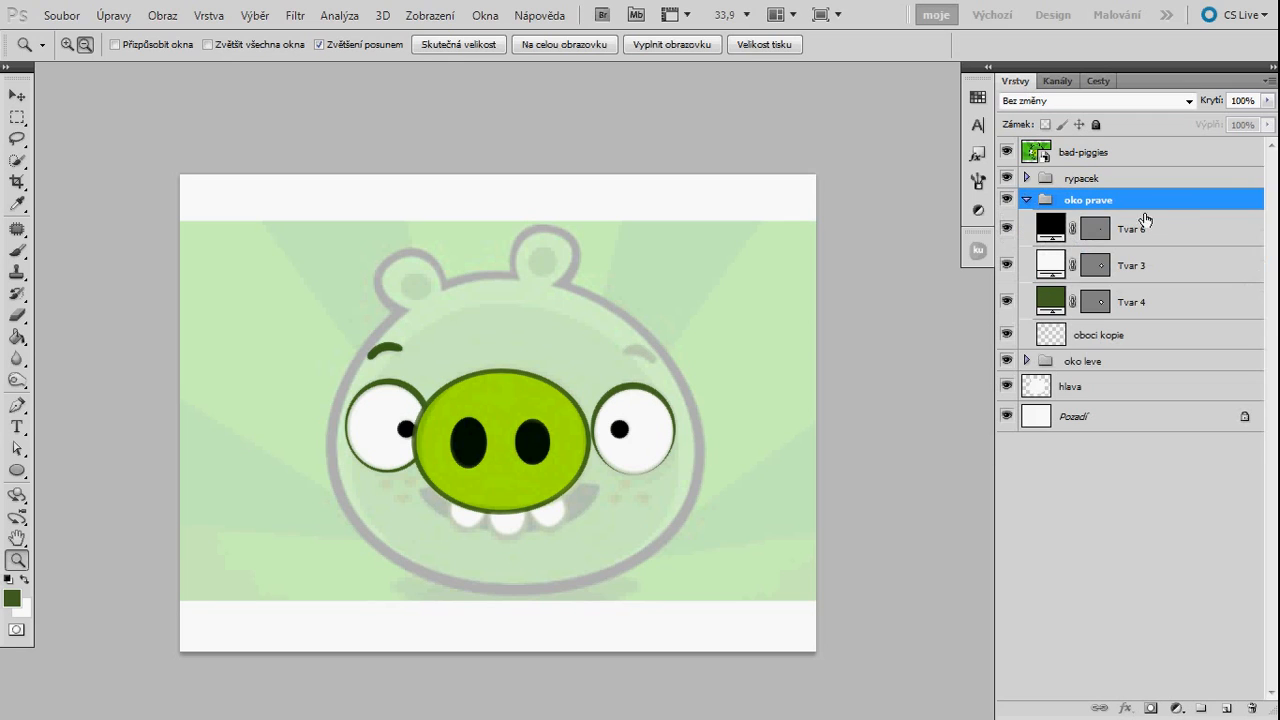
- Move the eyebrow copy over the reference's right eyebrow and flip it horizontally
click(1130, 340)
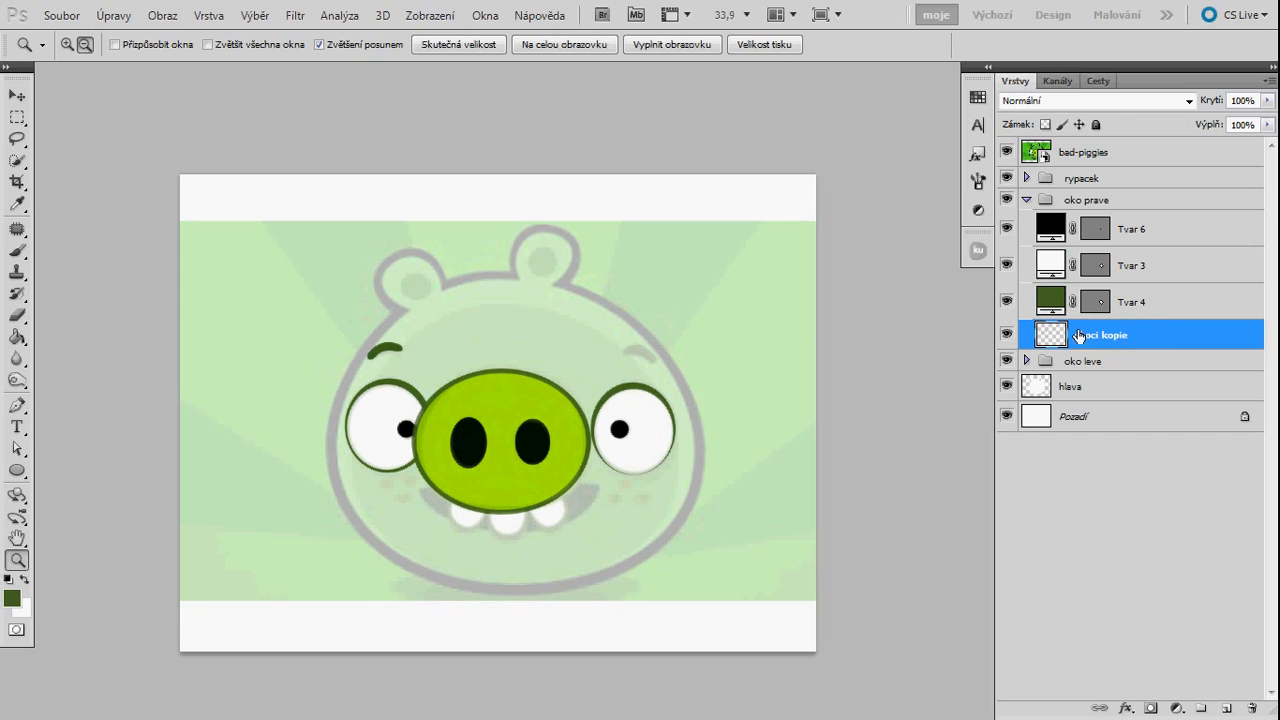
key(v)
drag(383, 357, 635, 357)
key(ctrl+t)
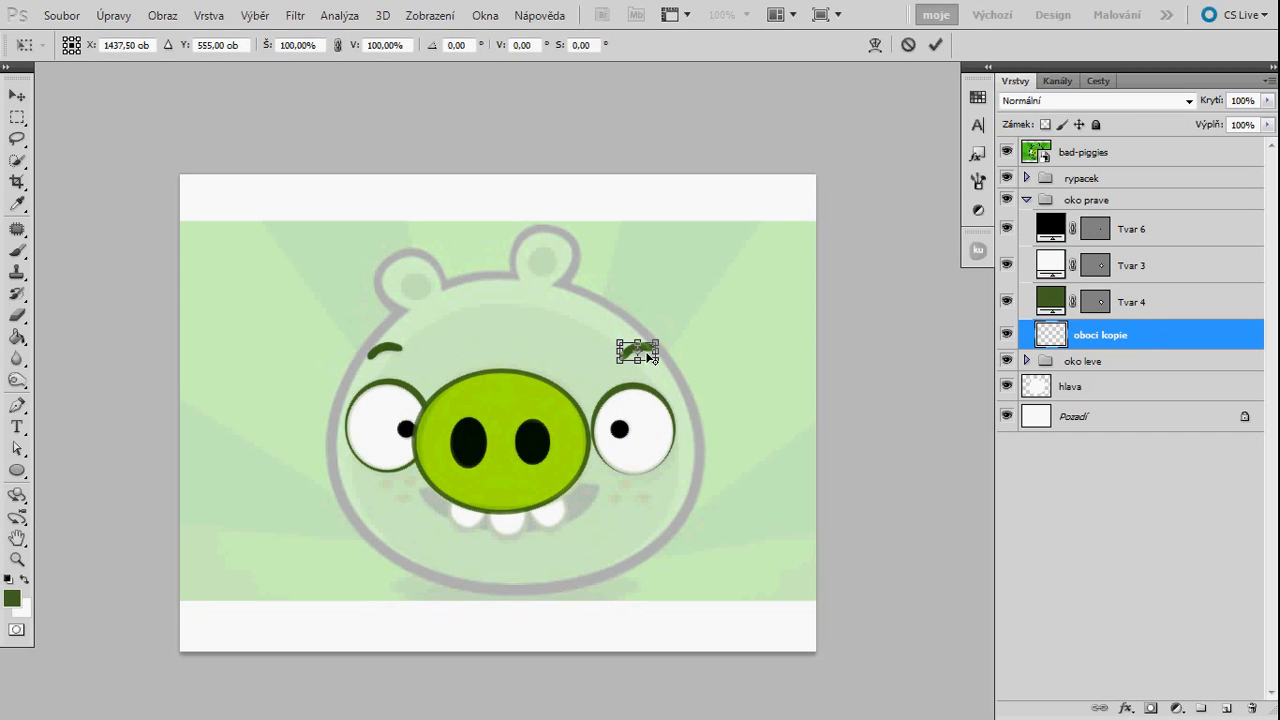
right_click(650, 357)
click(735, 612)
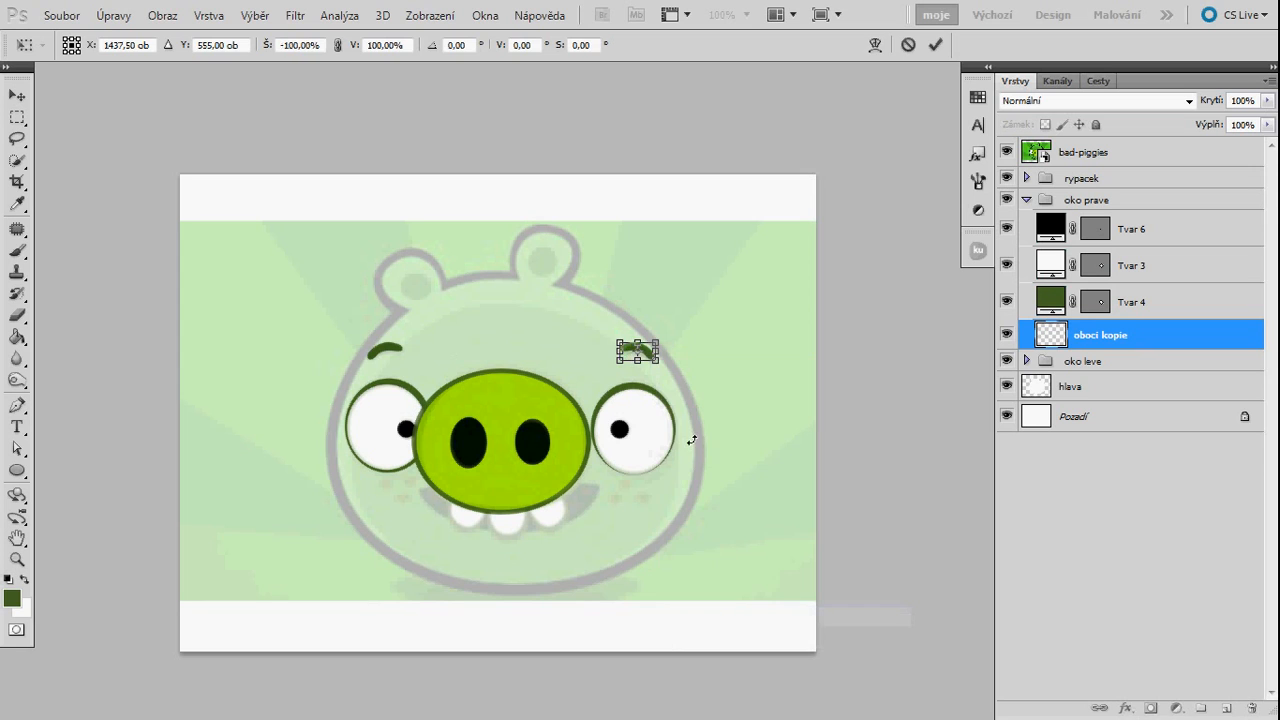
key(Return)
- Nudge the mirrored eyebrow right and up and free-transform it slightly to match the reference's right eyebrow
key(z)
drag(643, 378, 727, 373)
key(v)
key(Right)
key(Right)
key(Up)
key(Up)
key(Up)
key(Up)
key(Right)
key(Right)
key(Right)
key(Down)
key(Up)
key(ctrl+t)
drag(832, 404, 828, 409)
key(Return)
- Collapse the oko prave group
key(z)
alt+click(530, 413)
mouse_move(530, 413)
mouse_down()
mouse_move(508, 412)
mouse_move(550, 407)
mouse_up()
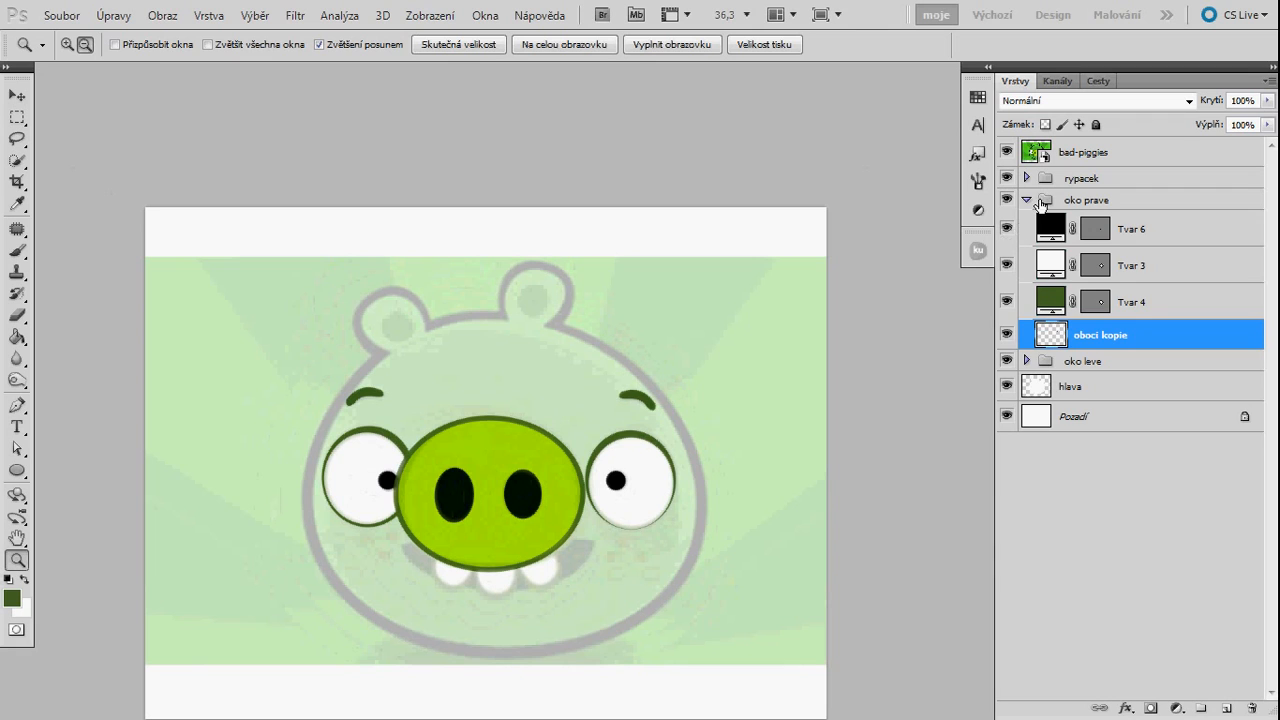
click(1026, 200)
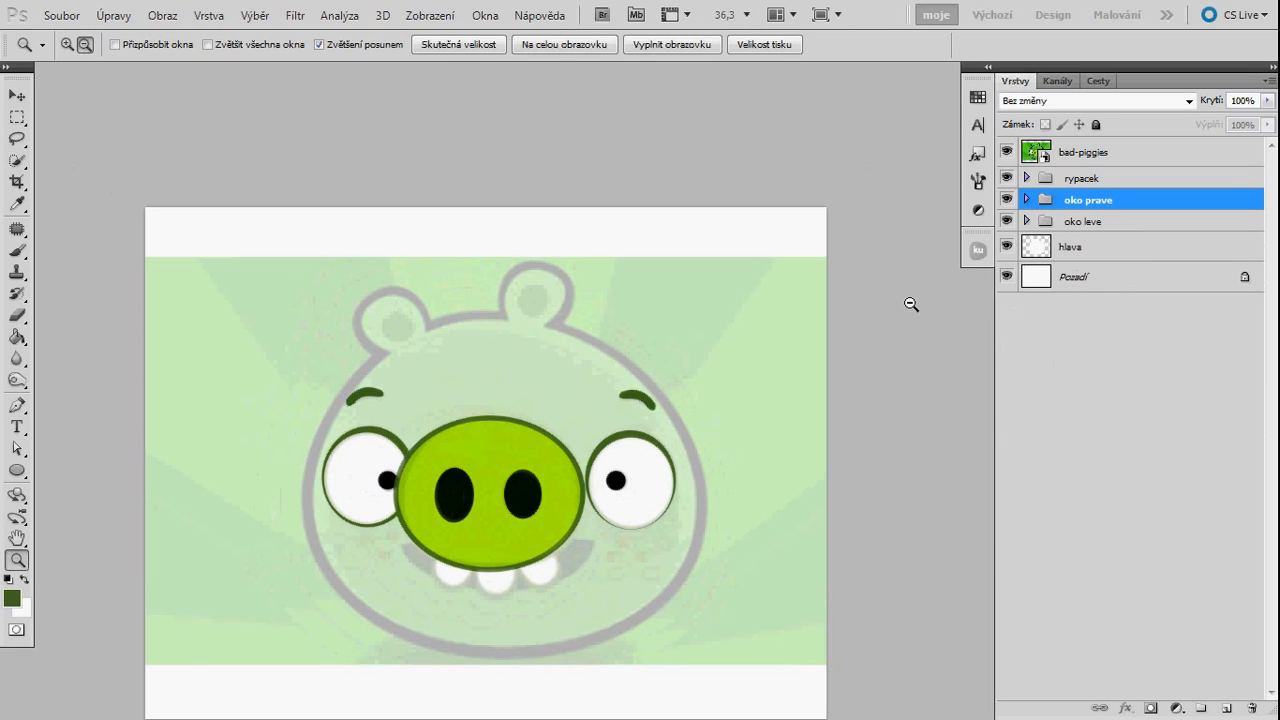
- Expand the oko leve group and select its oboci layer
mouse_move(550, 469)
mouse_down()
mouse_move(537, 457)
mouse_move(569, 471)
mouse_up()
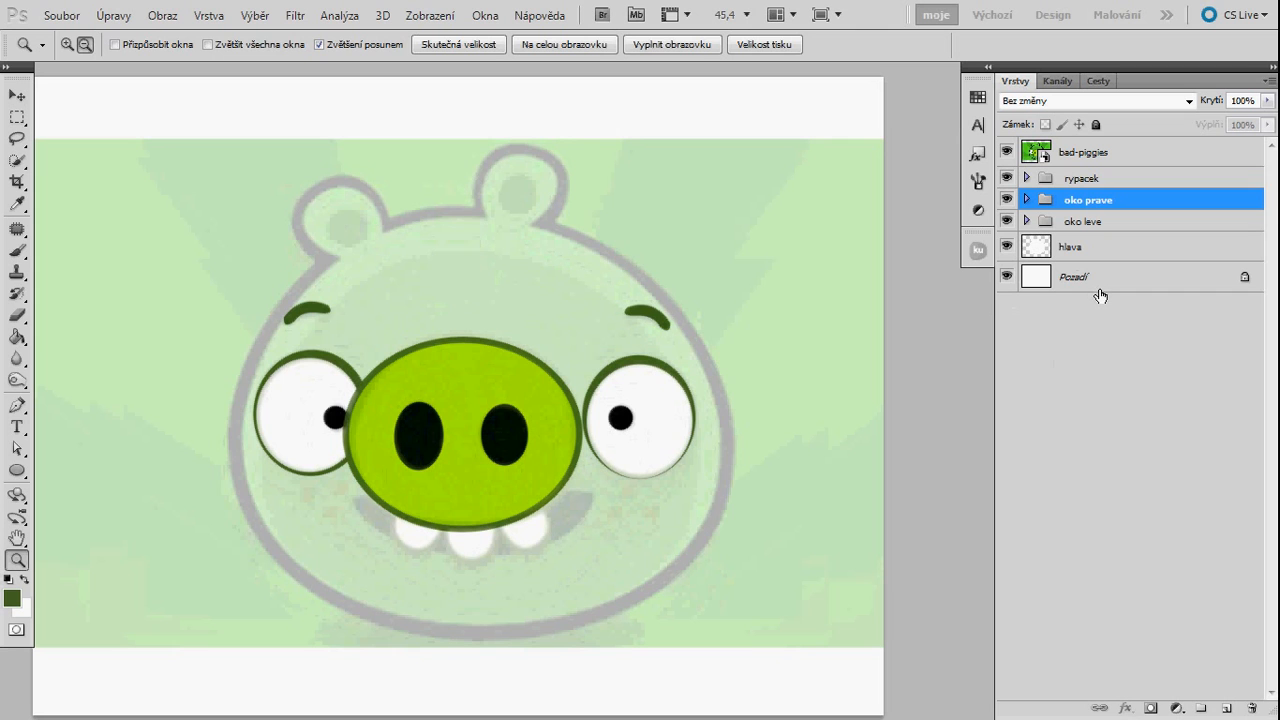
click(1149, 251)
drag(574, 405, 557, 409)
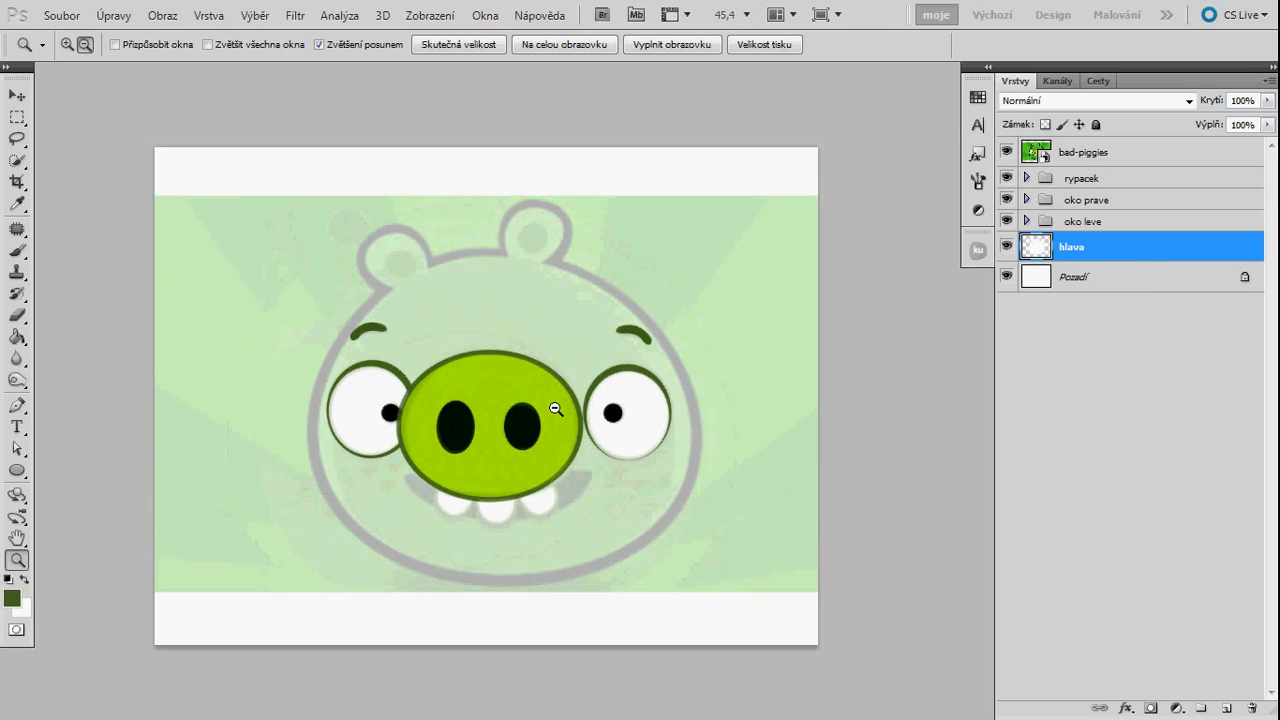
drag(485, 497, 531, 491)
drag(314, 411, 340, 407)
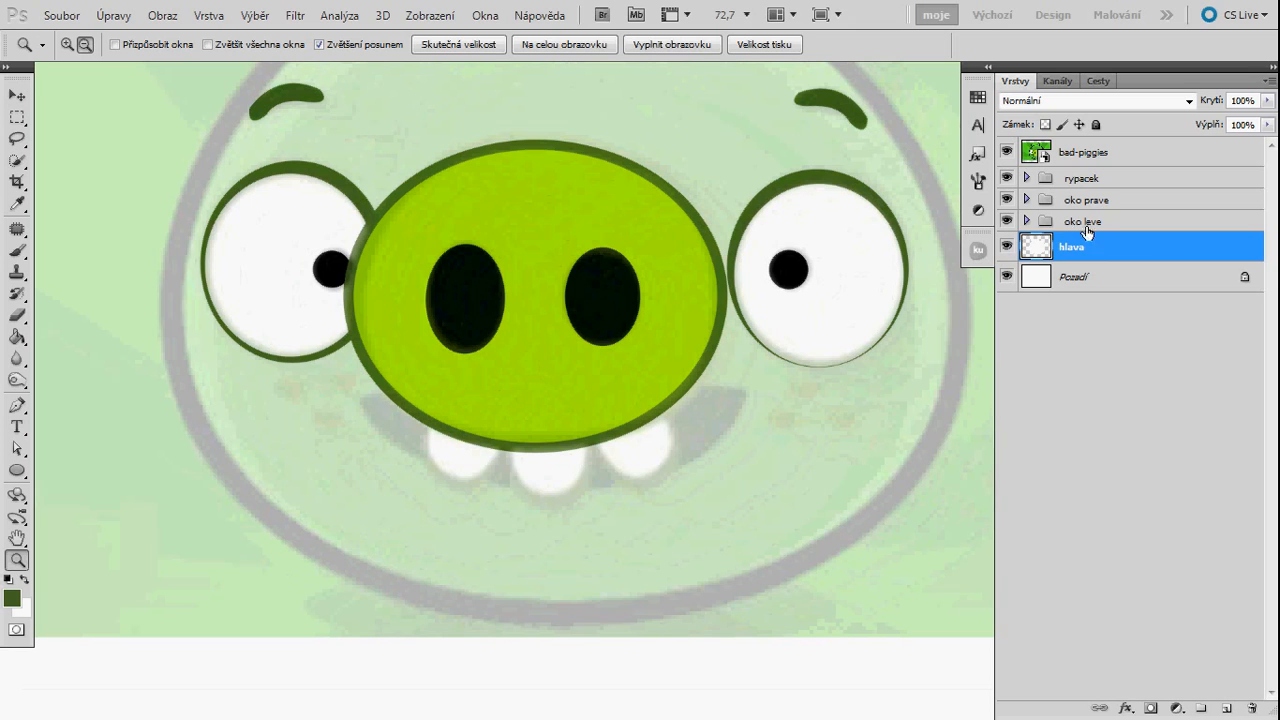
click(1070, 204)
click(1040, 222)
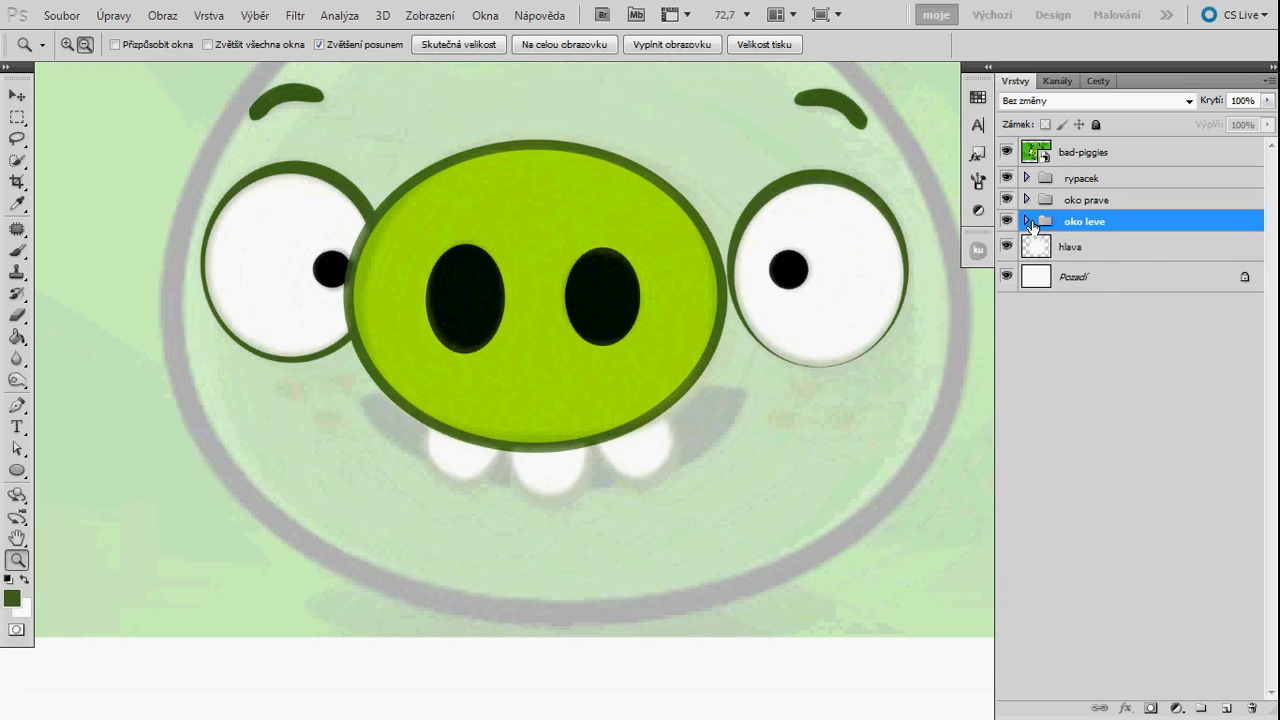
click(1027, 221)
click(1147, 260)
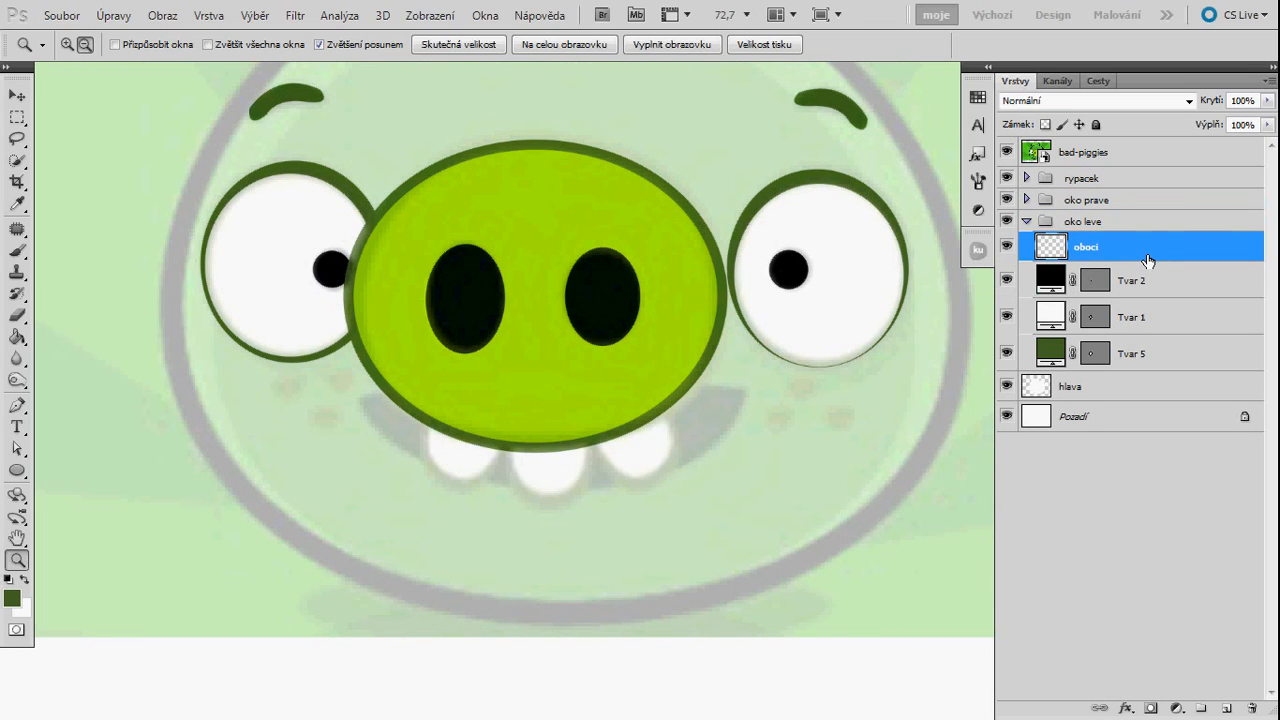
- Draw three dark green ellipses with the Ellipse tool over the reference's freckles below the left eye
drag(320, 418, 342, 410)
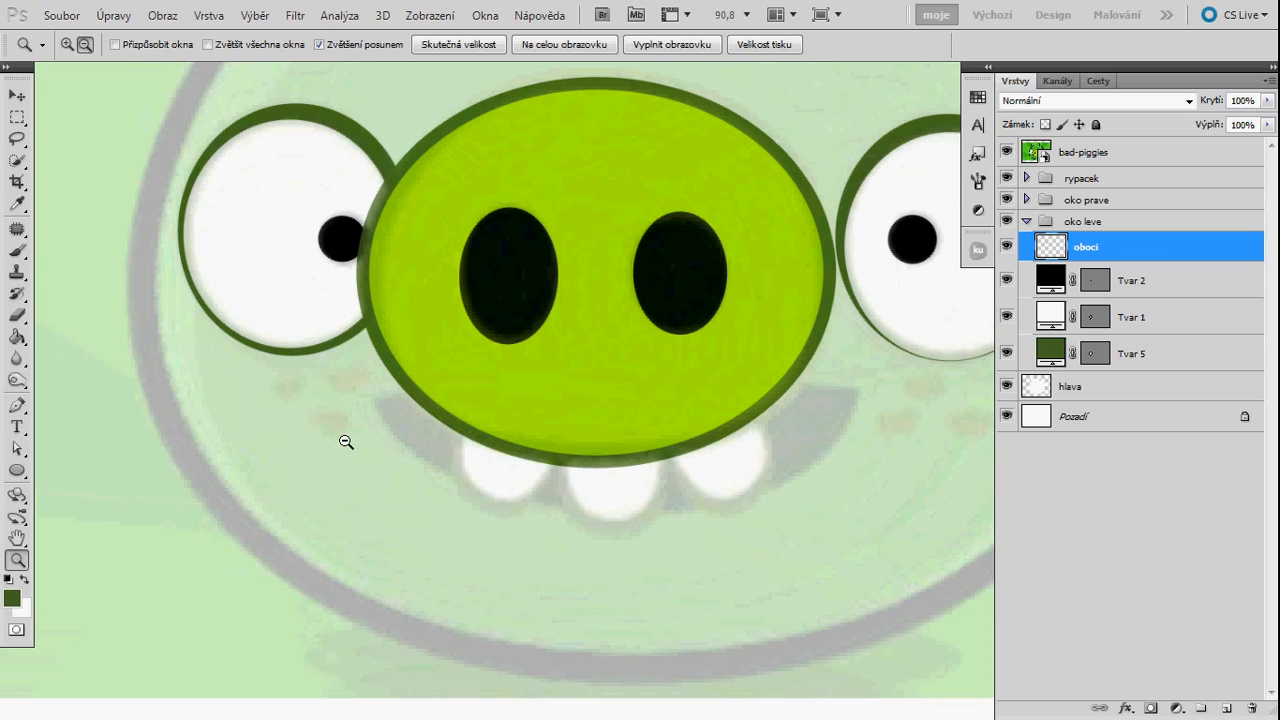
key(o)
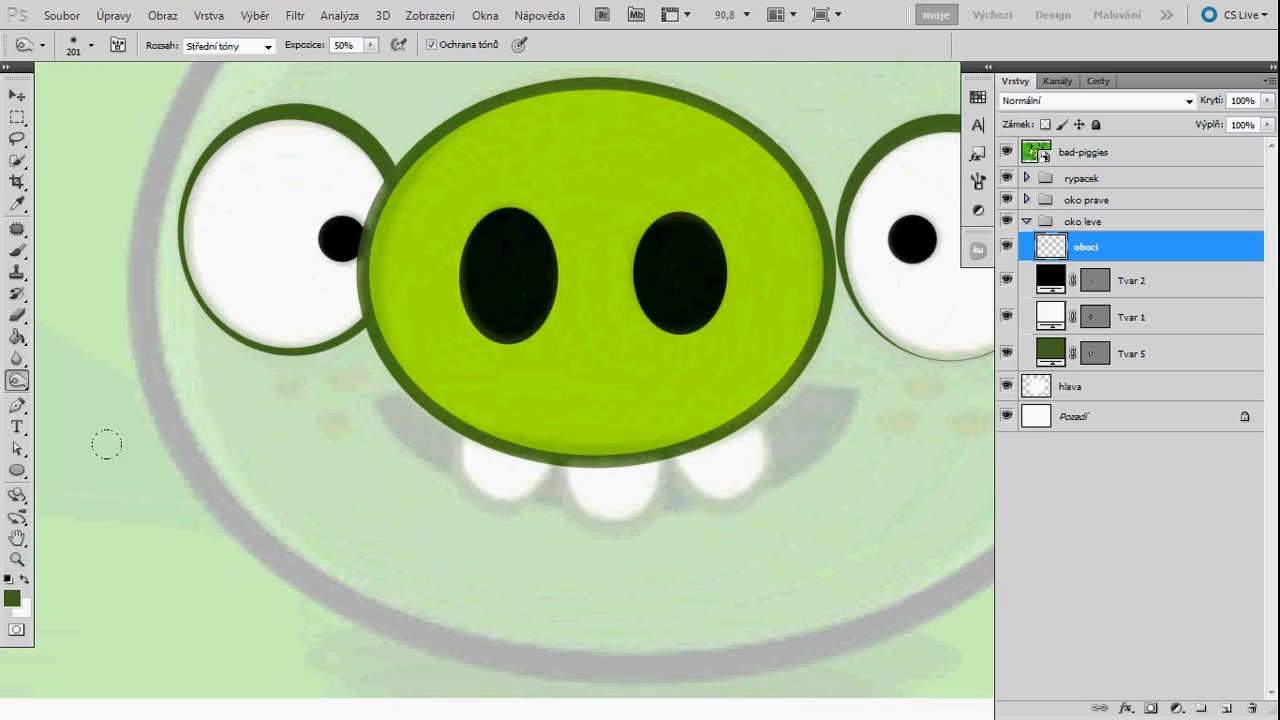
mouse_move(17, 470)
mouse_down()
mouse_move(60, 470)
mouse_move(125, 503)
mouse_up()
mouse_move(274, 377)
mouse_down()
mouse_move(306, 400)
mouse_move(373, 392)
mouse_move(350, 440)
mouse_up()
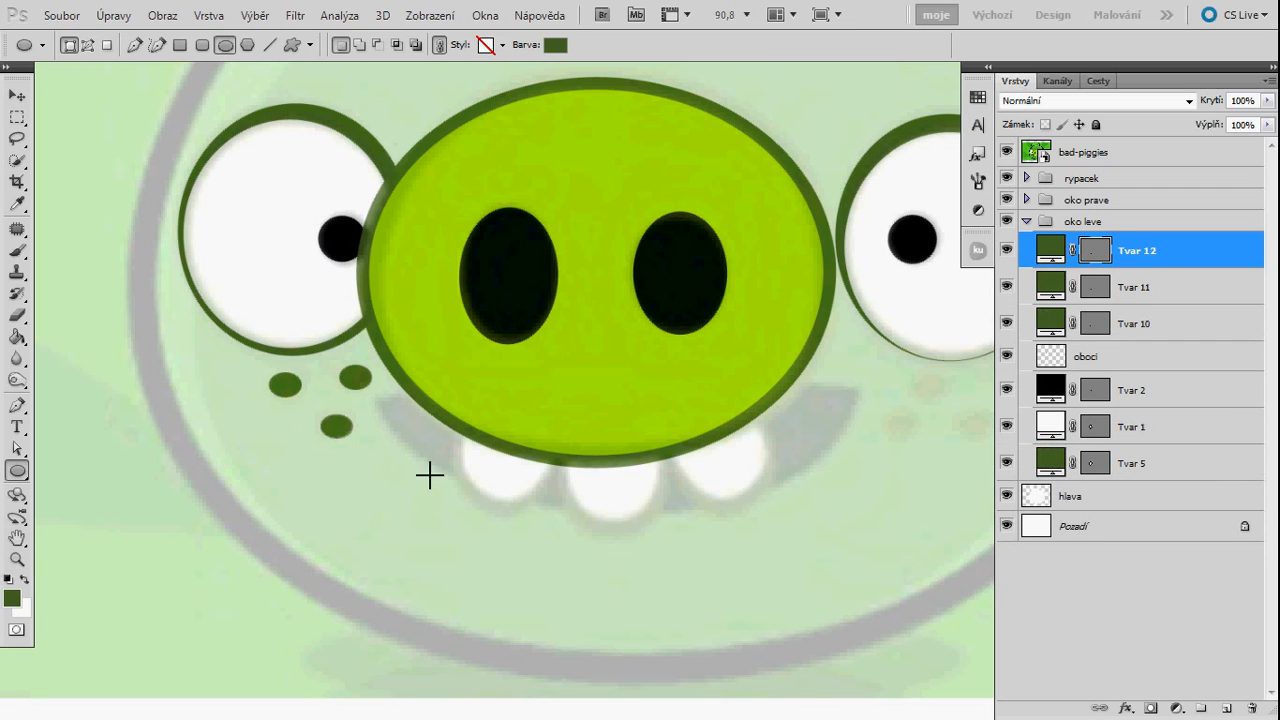
- Free-transform the lowest freckle below the left eye to fit the reference
drag(681, 413, 638, 418)
key(ctrl+t)
drag(278, 420, 289, 431)
key(Return)
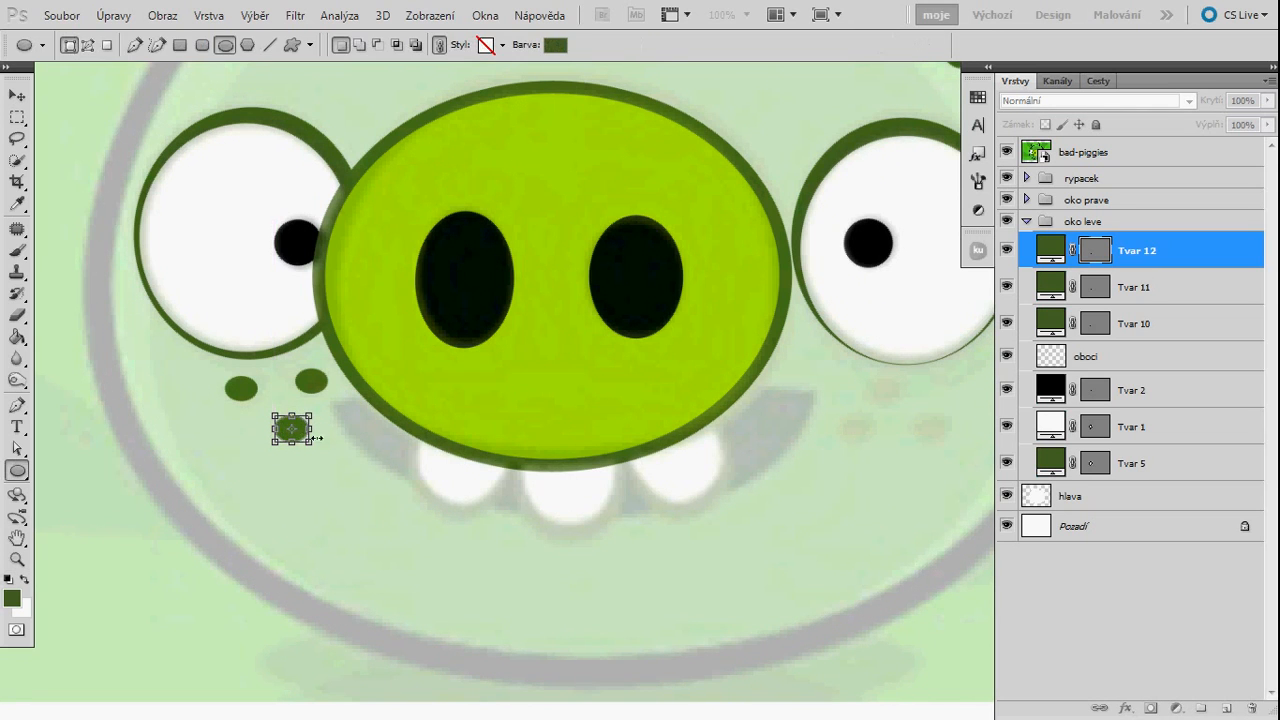
- Collapse the oko leve group and expand the oko prave group
drag(508, 465, 460, 466)
key(z)
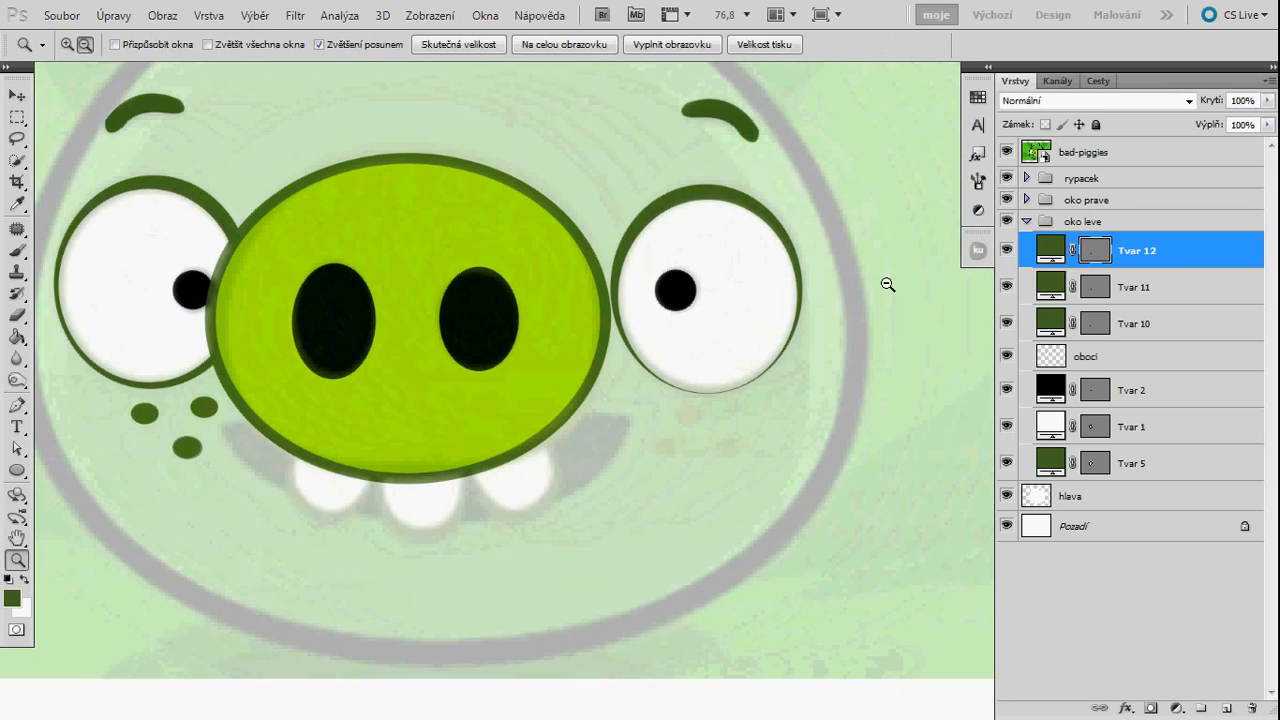
click(1028, 221)
click(1050, 200)
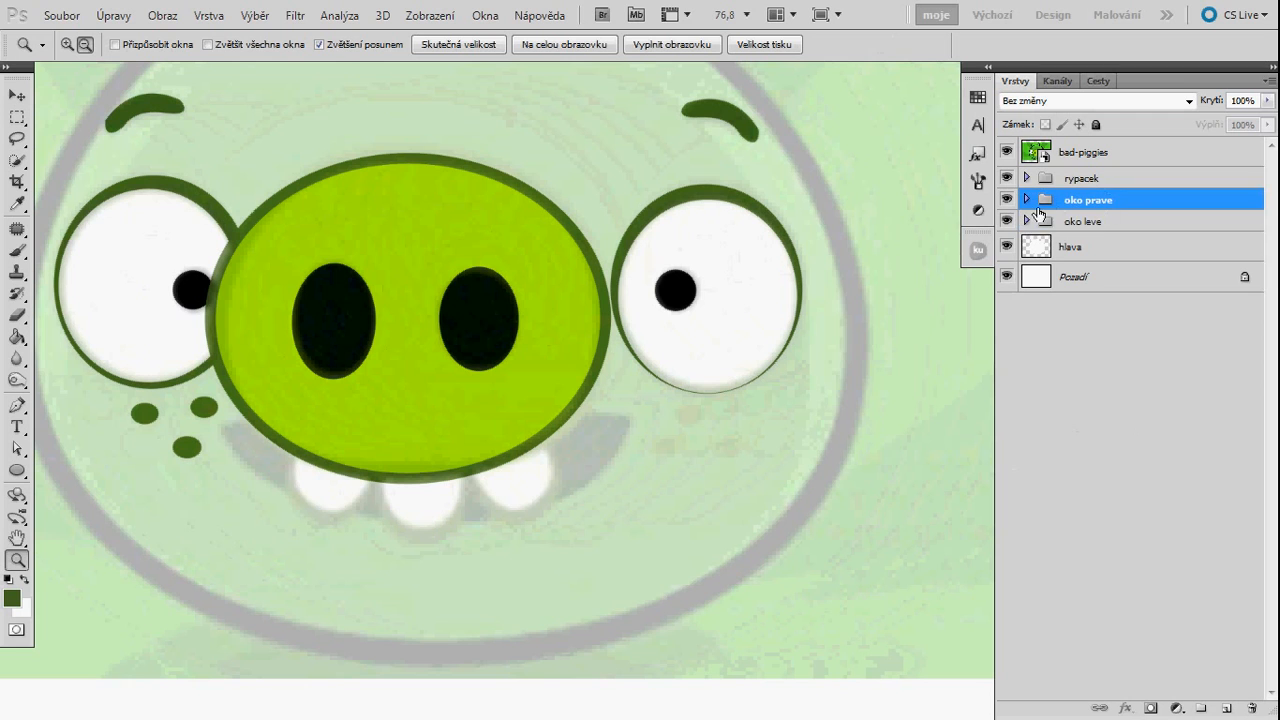
click(1026, 199)
- Draw three dark green ellipses over the reference's freckles below the right eye inside the oko prave group
drag(731, 374, 681, 380)
drag(643, 425, 674, 431)
click(17, 471)
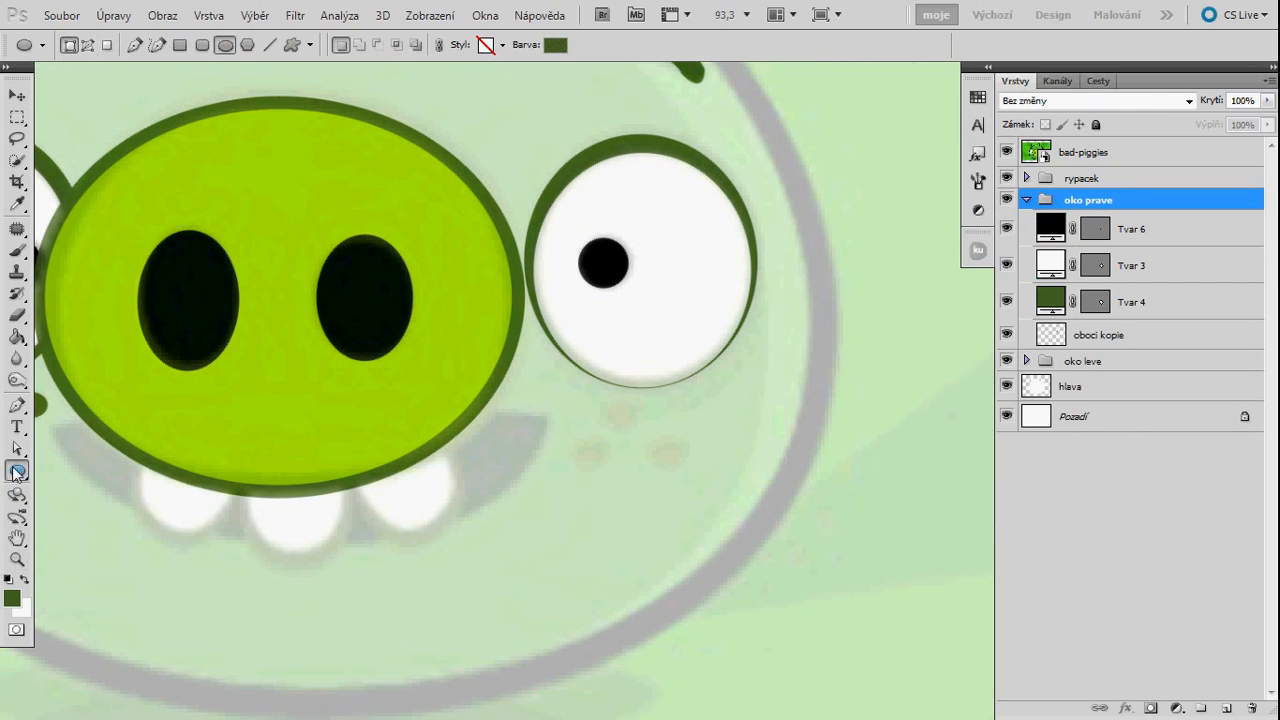
drag(610, 404, 693, 473)
drag(582, 443, 613, 471)
- Collapse the oko prave group
key(z)
alt+click(517, 440)
alt+click(462, 464)
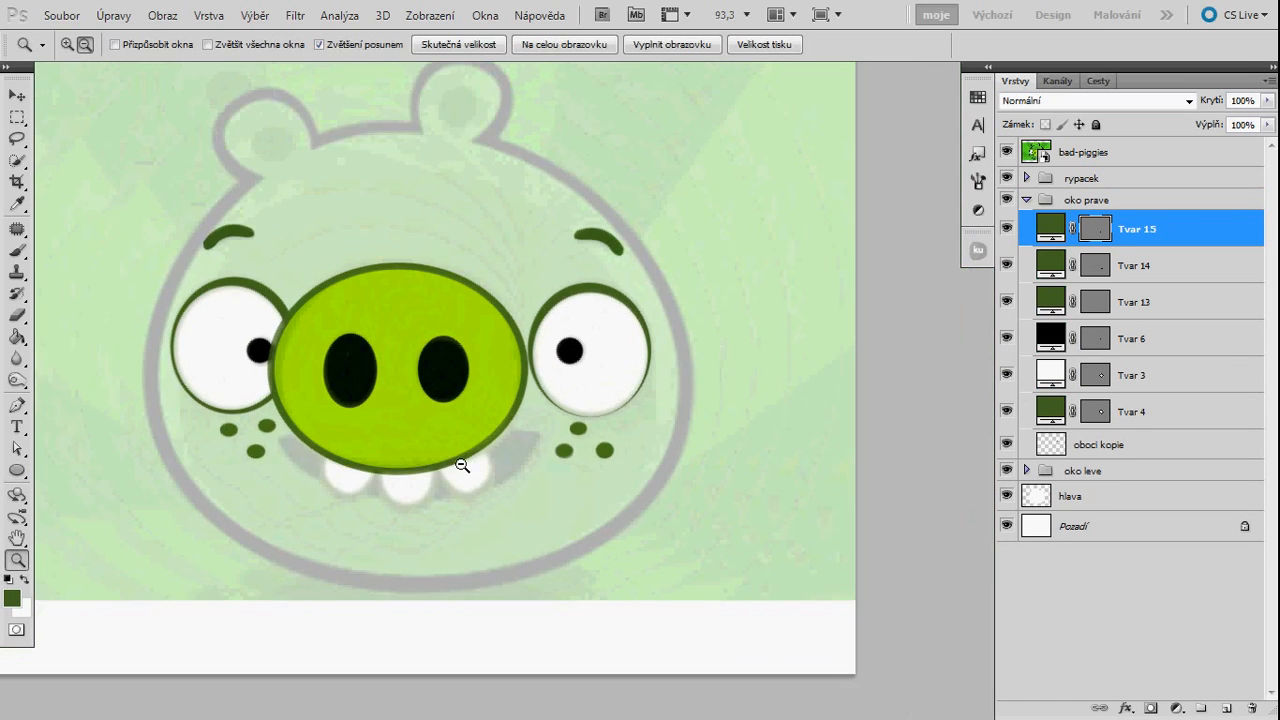
alt+click(504, 429)
alt+click(504, 429)
drag(504, 429, 520, 422)
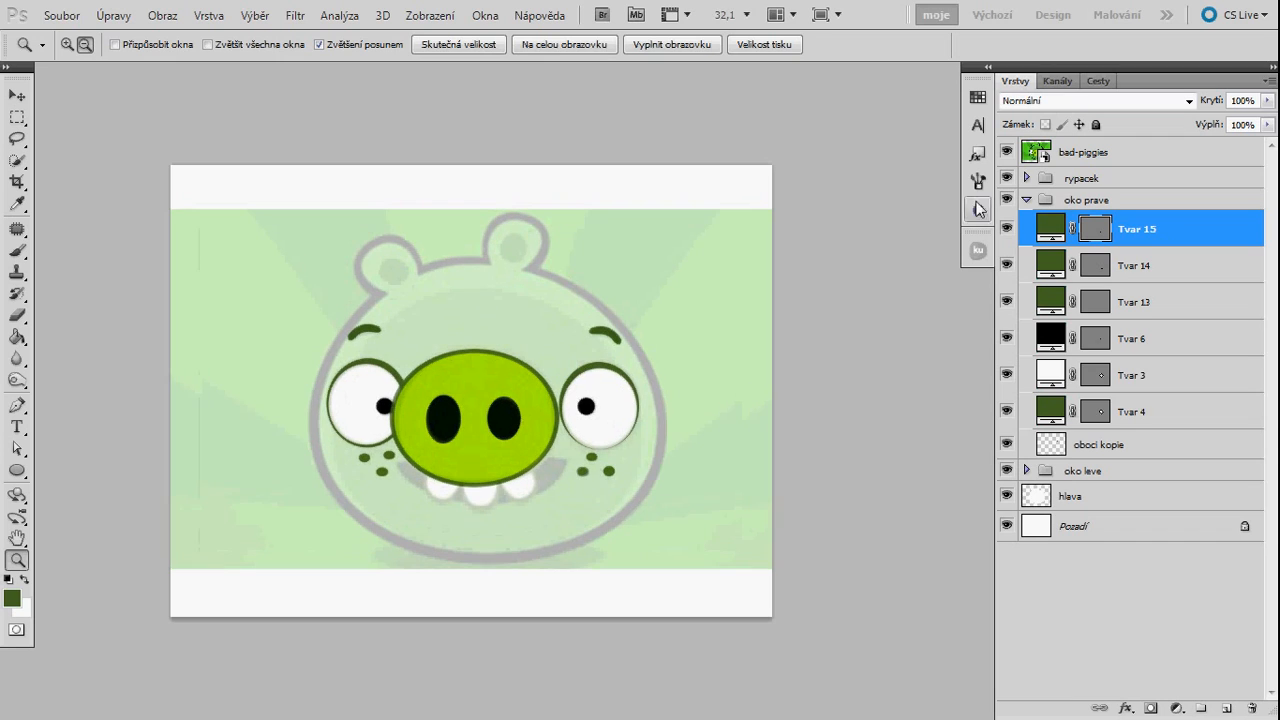
click(1026, 199)
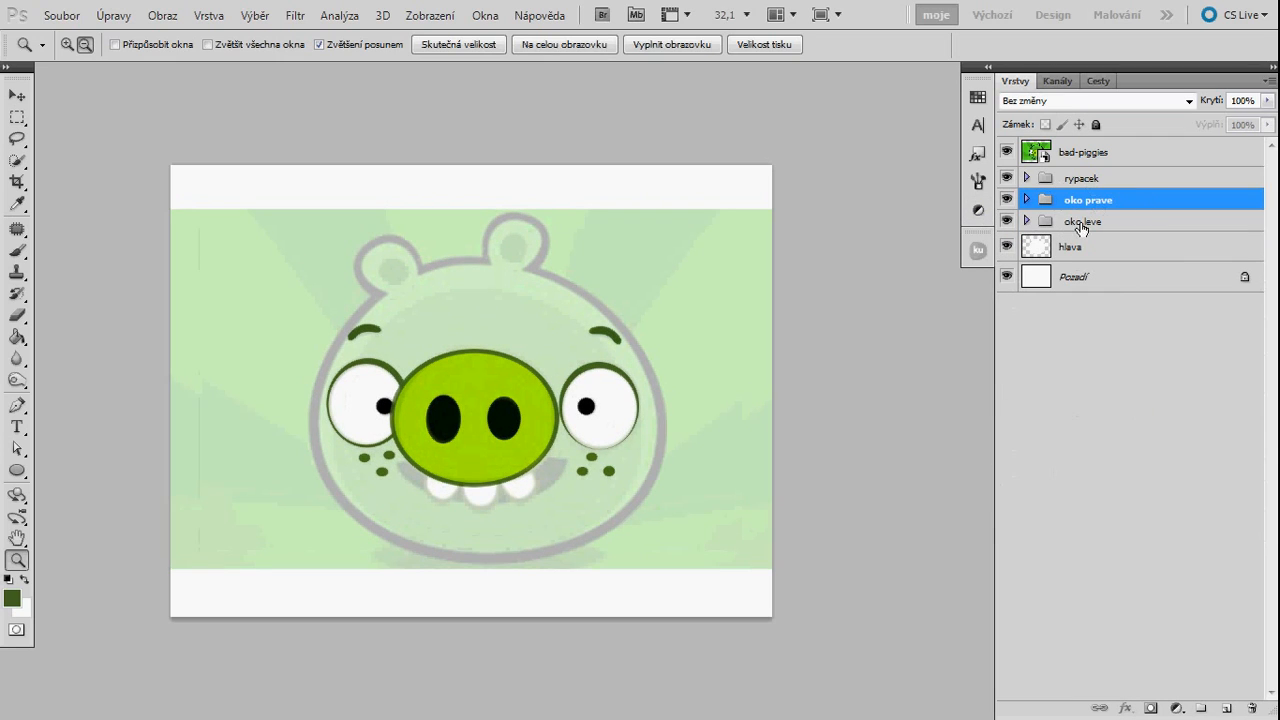
- Toggle the visibility of the rypacek, oko prave and oko leve groups to check which parts each contains
key(alt+bracketright)
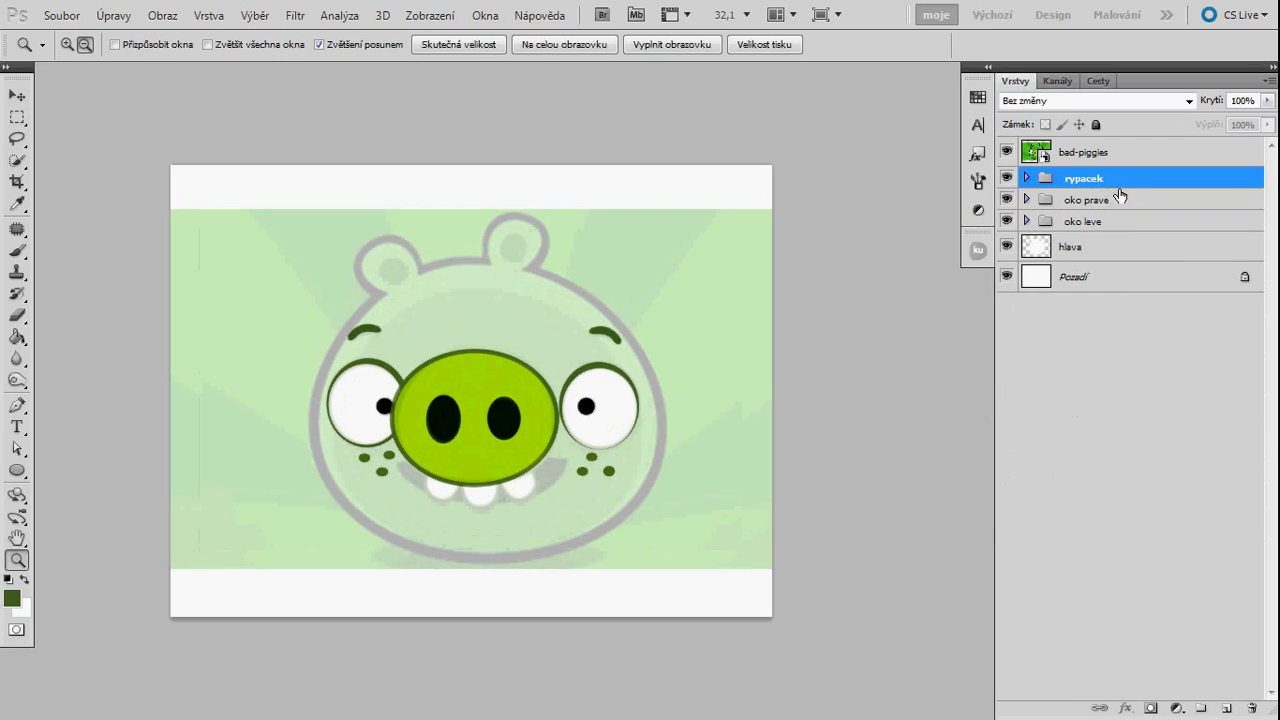
click(1006, 177)
click(1006, 177)
click(1010, 200)
click(1008, 221)
- Try the oko leve group above rypacek, check the overlap with the bad-piggies layer hidden, and restore both the reference and the group order
click(1118, 223)
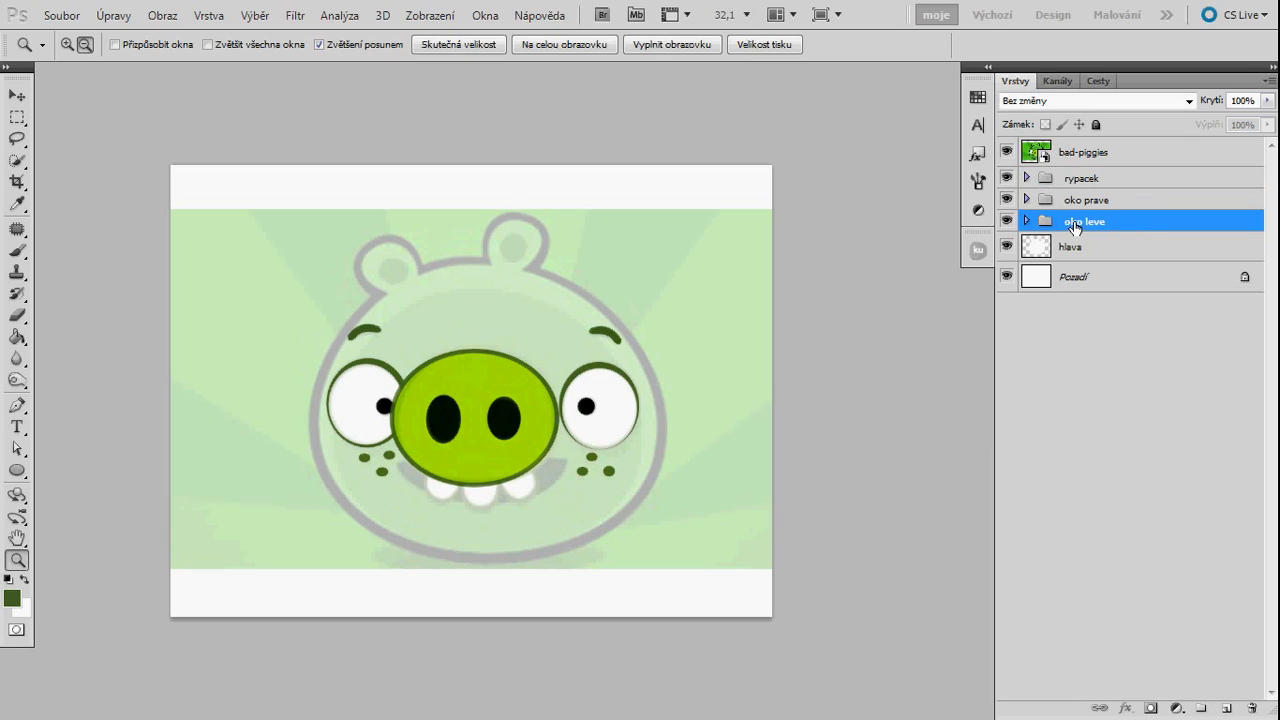
drag(1122, 228, 1110, 172)
drag(393, 409, 463, 417)
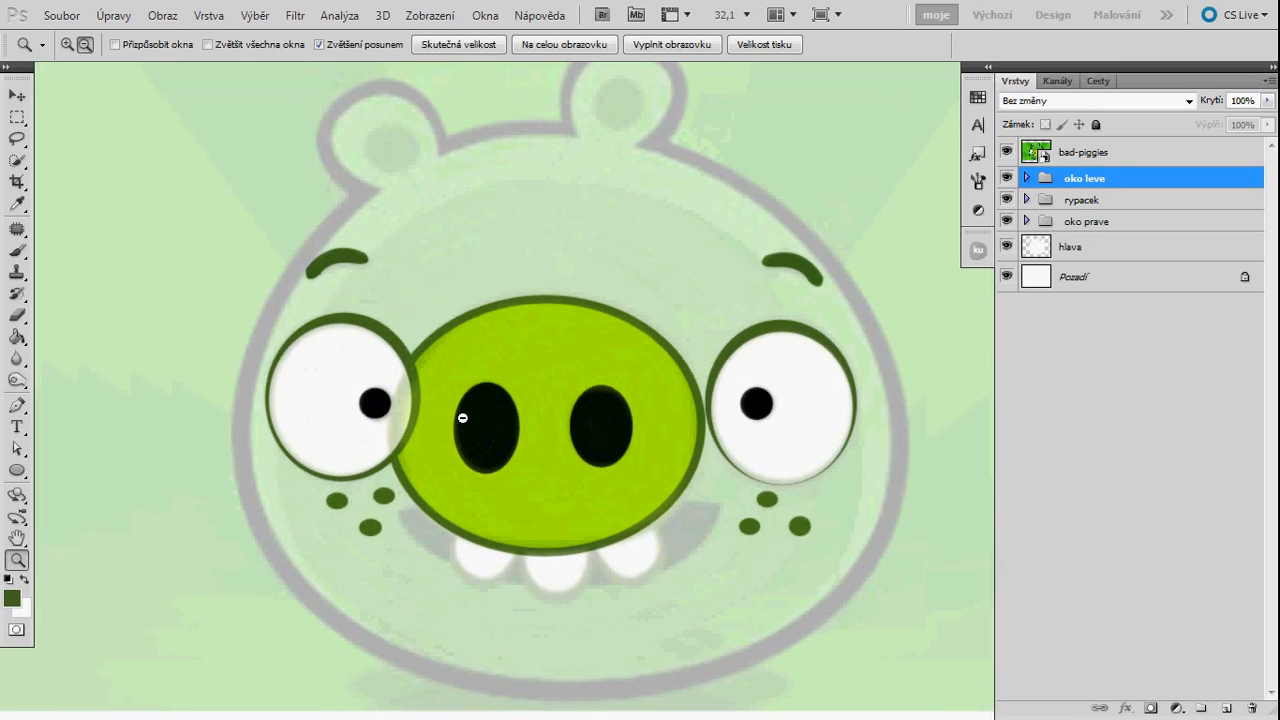
drag(543, 435, 470, 437)
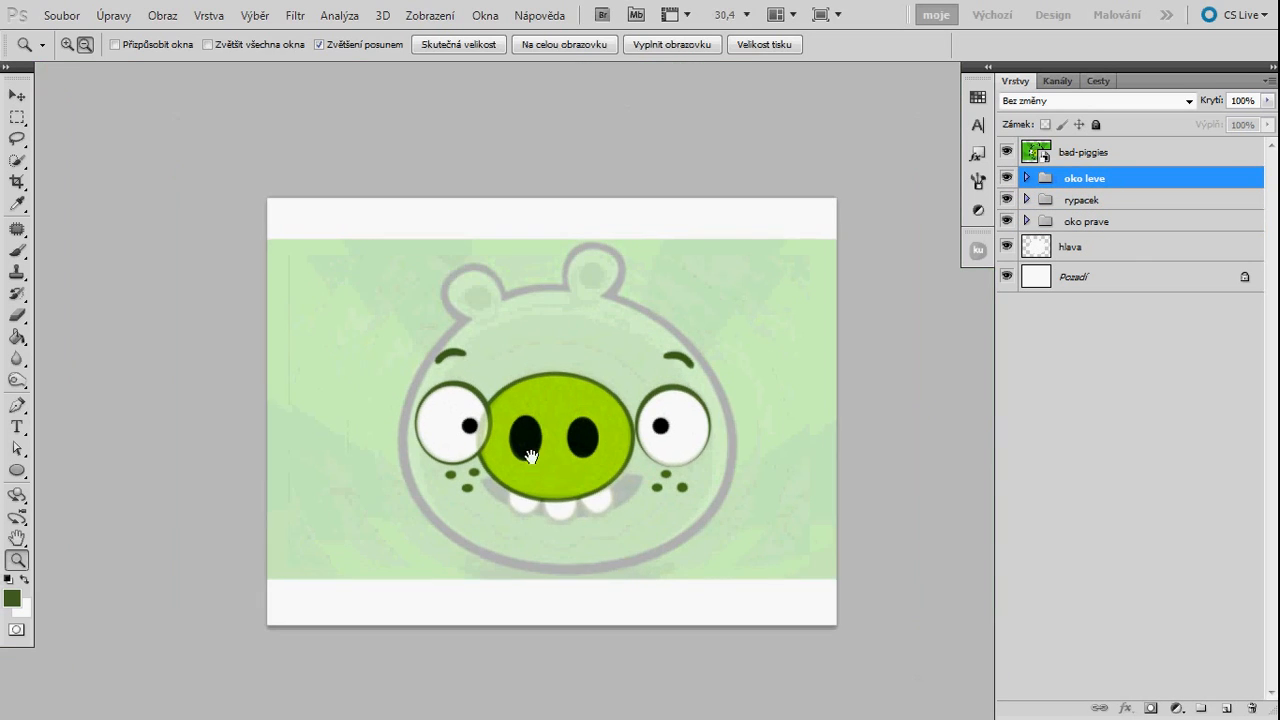
click(1007, 152)
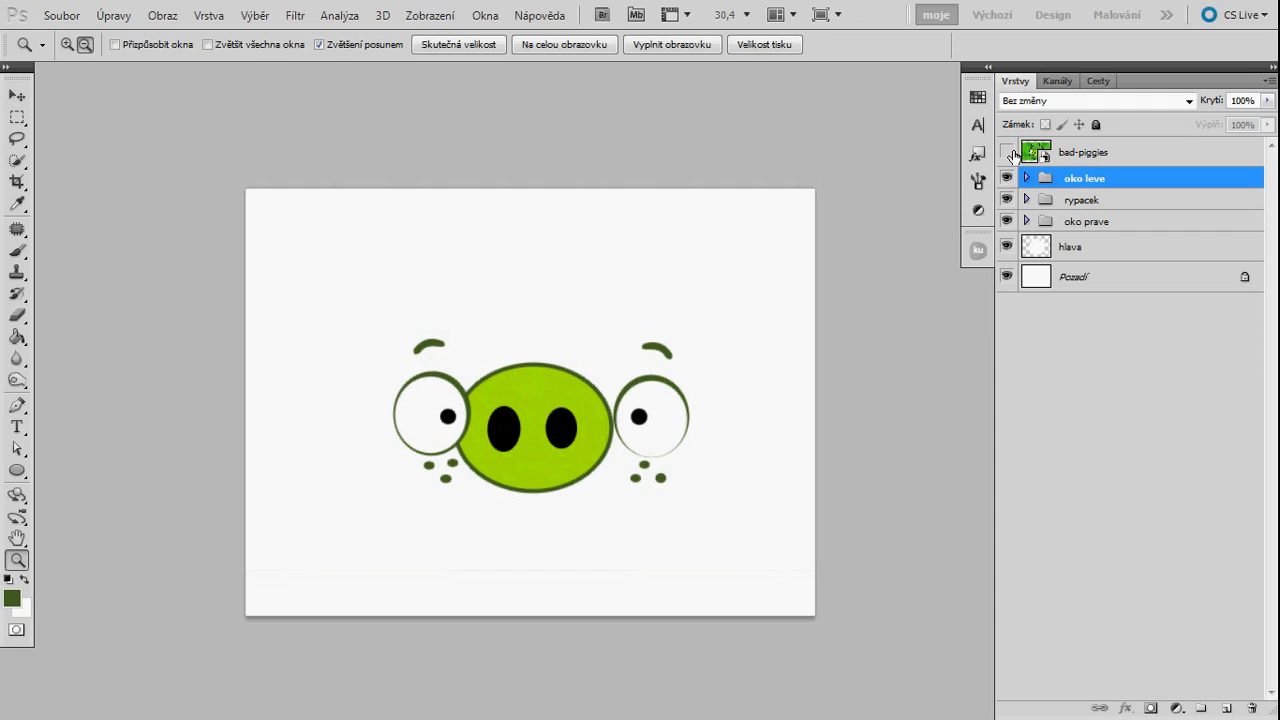
click(1007, 152)
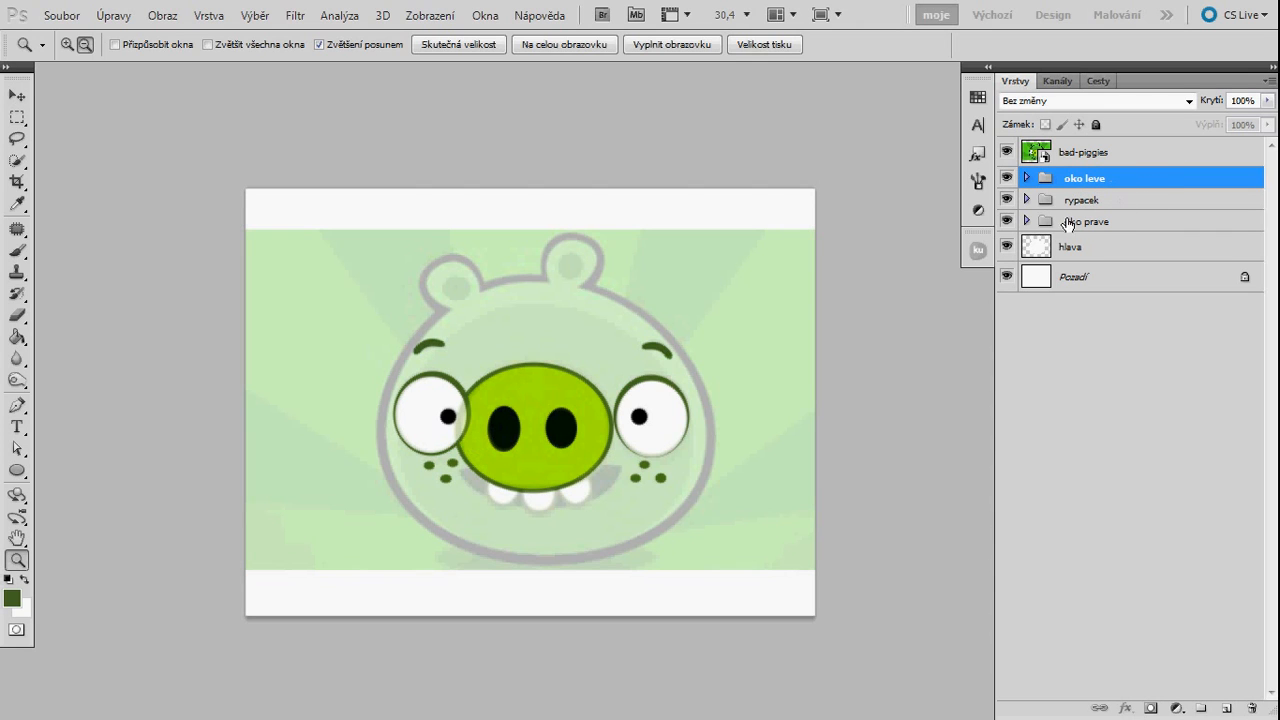
drag(1137, 181, 1137, 236)
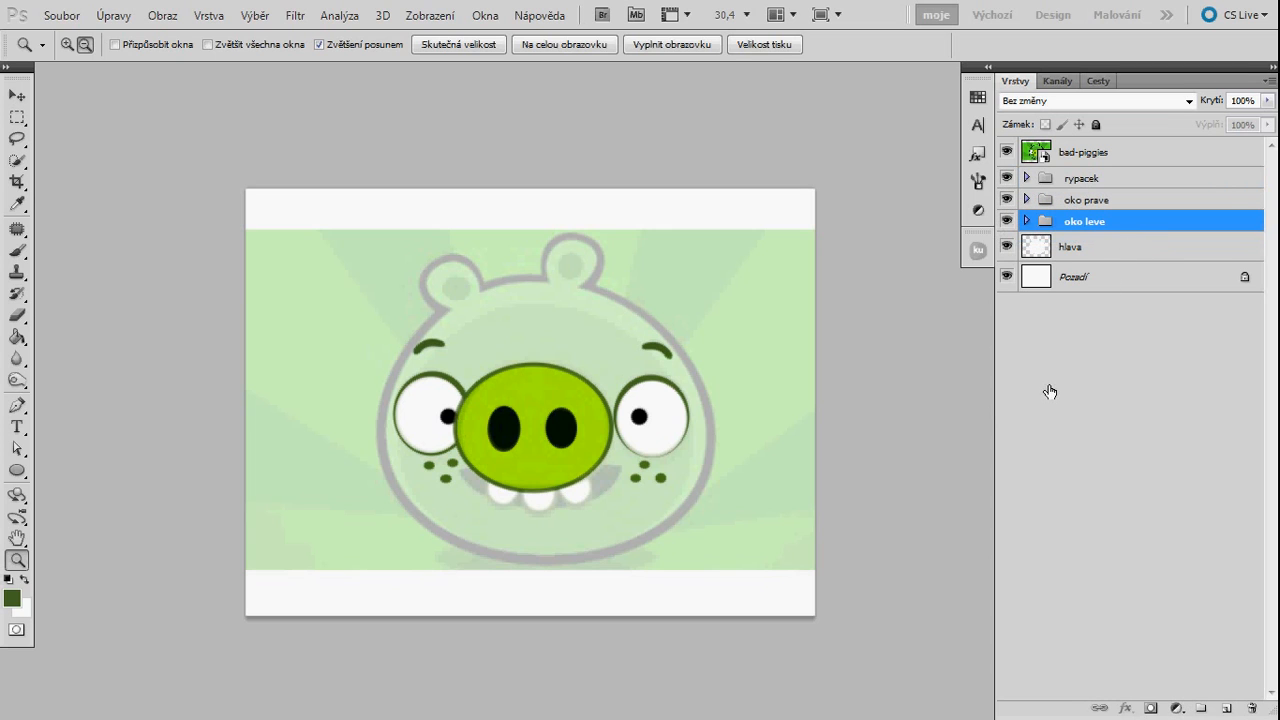
- Create a new layer group and move the bad-piggies reference layer above it
key(v)
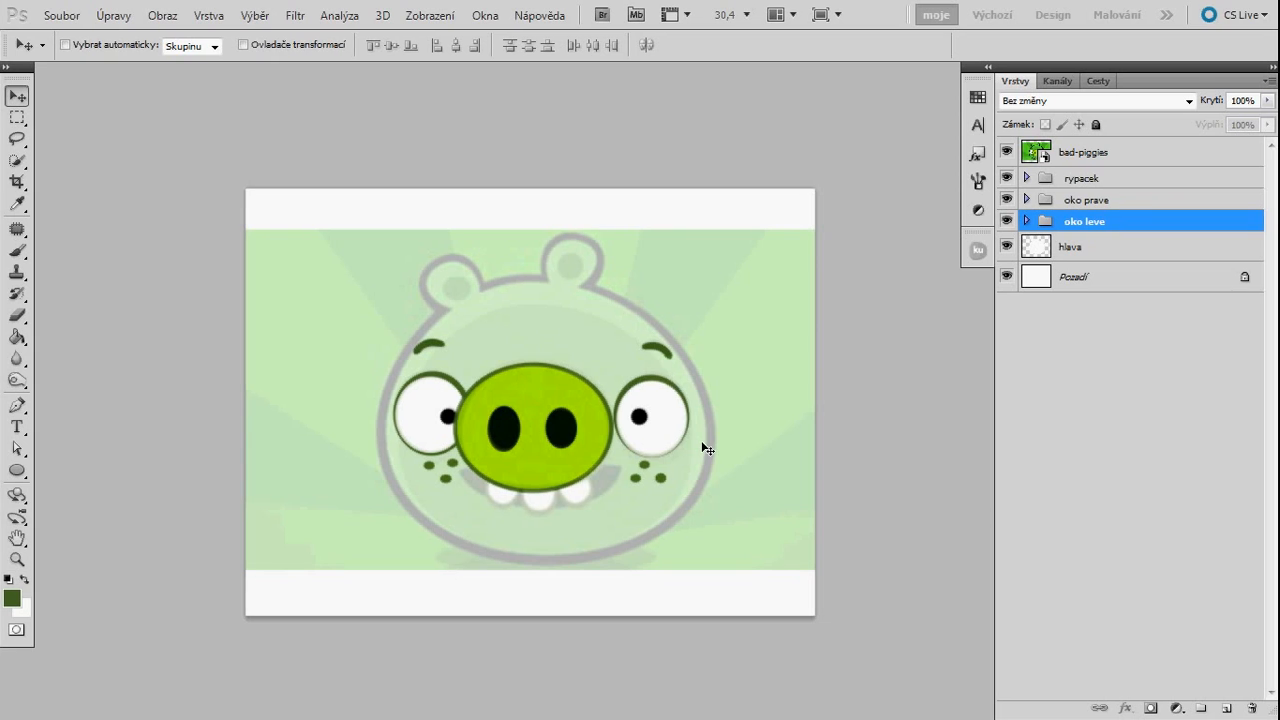
key(z)
drag(534, 506, 753, 441)
click(1127, 179)
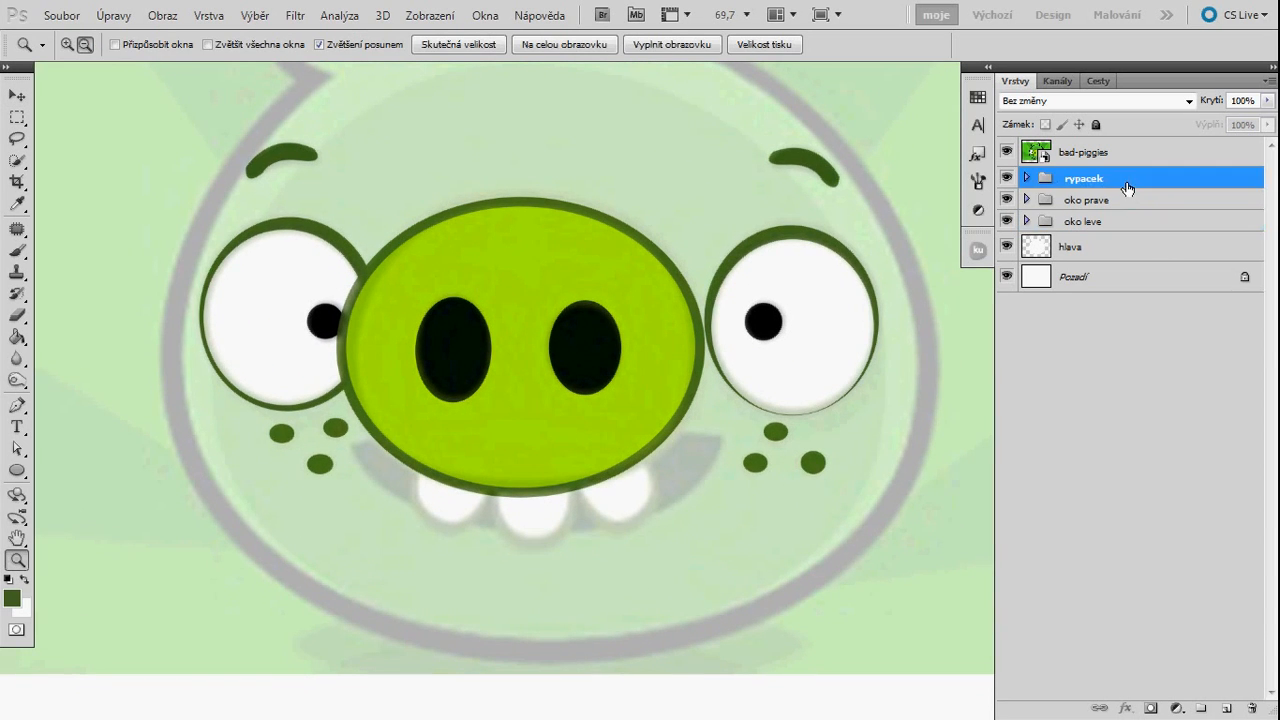
click(1125, 160)
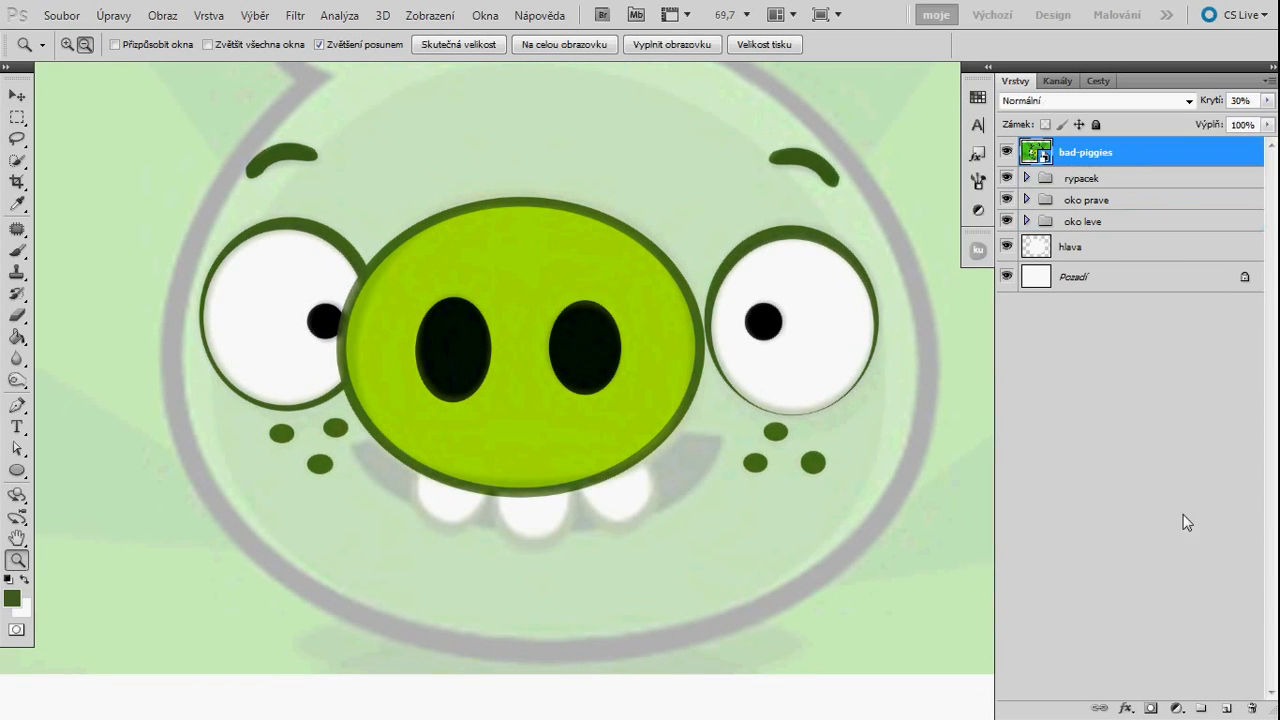
click(1203, 709)
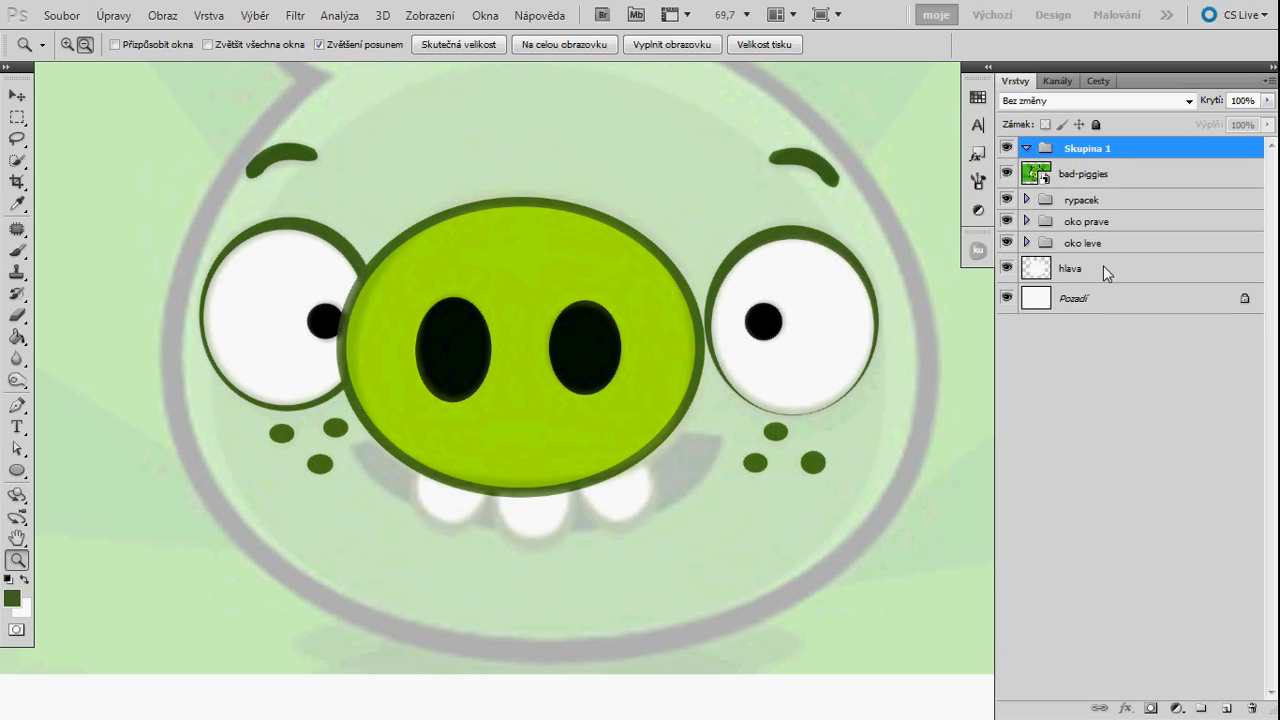
click(1107, 175)
drag(1107, 175, 1108, 150)
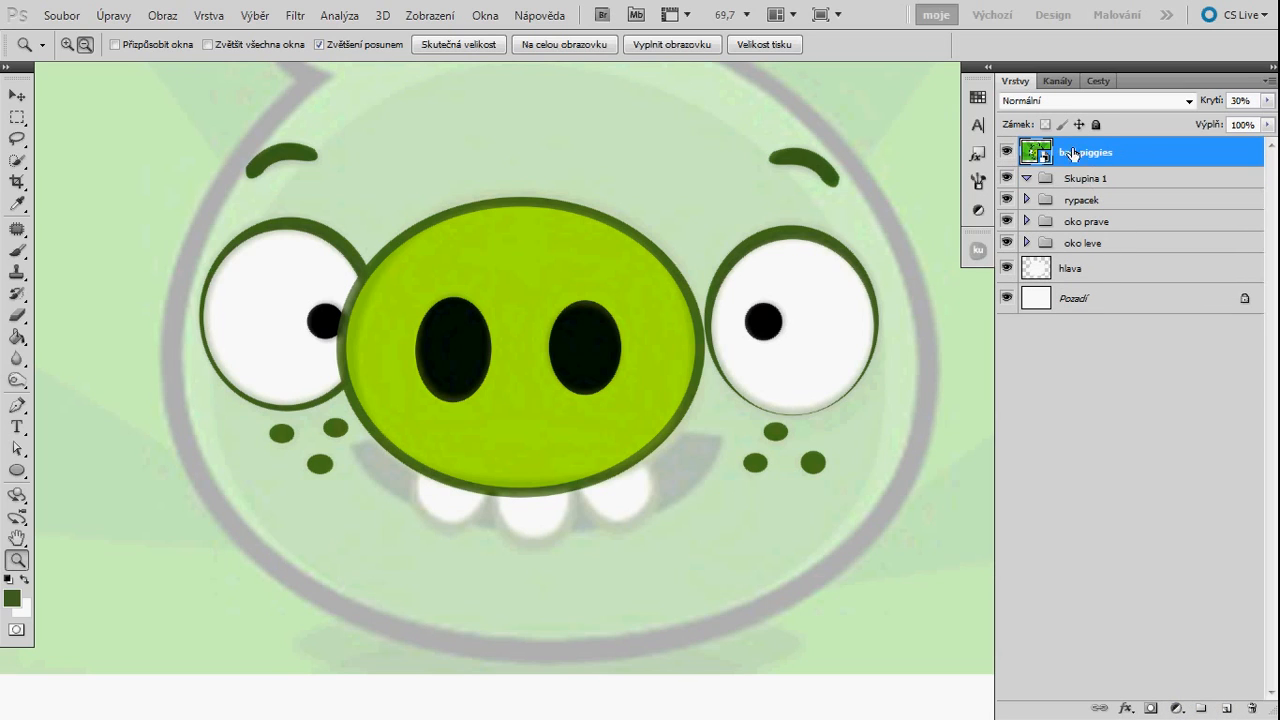
- Add an empty layer inside the new group for the mouth
click(1115, 191)
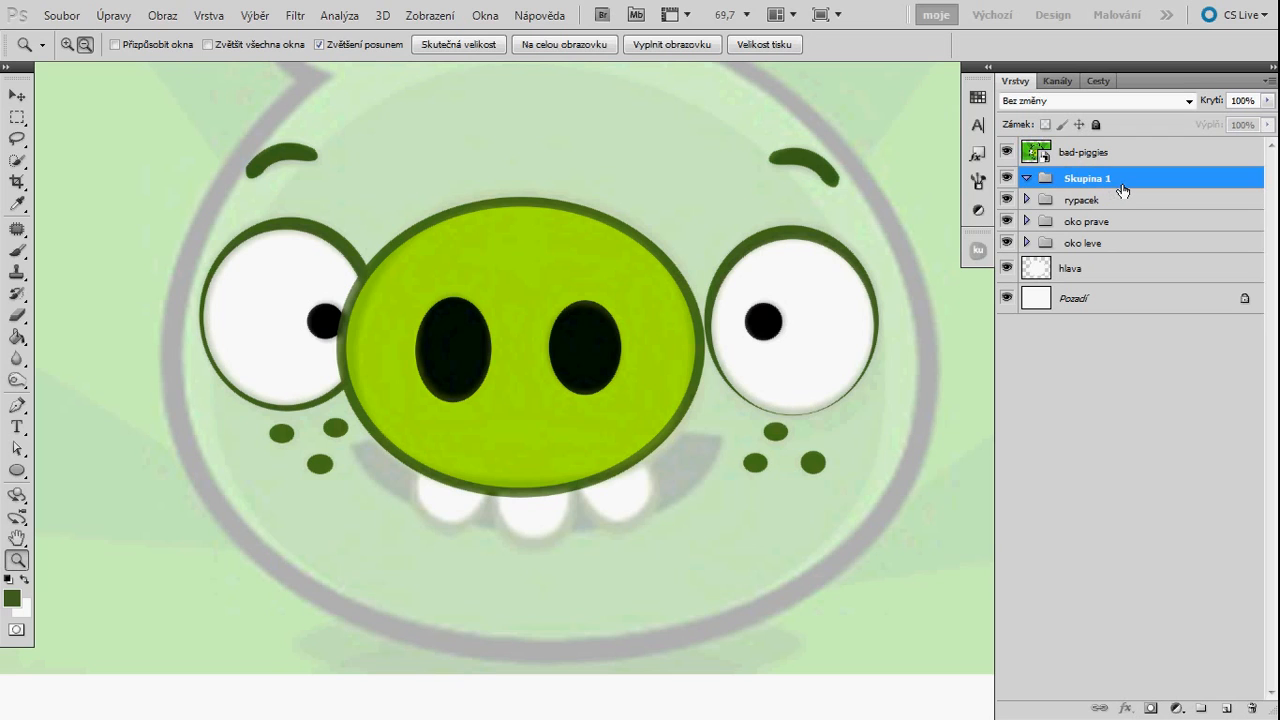
key(ctrl+shift+alt+n)
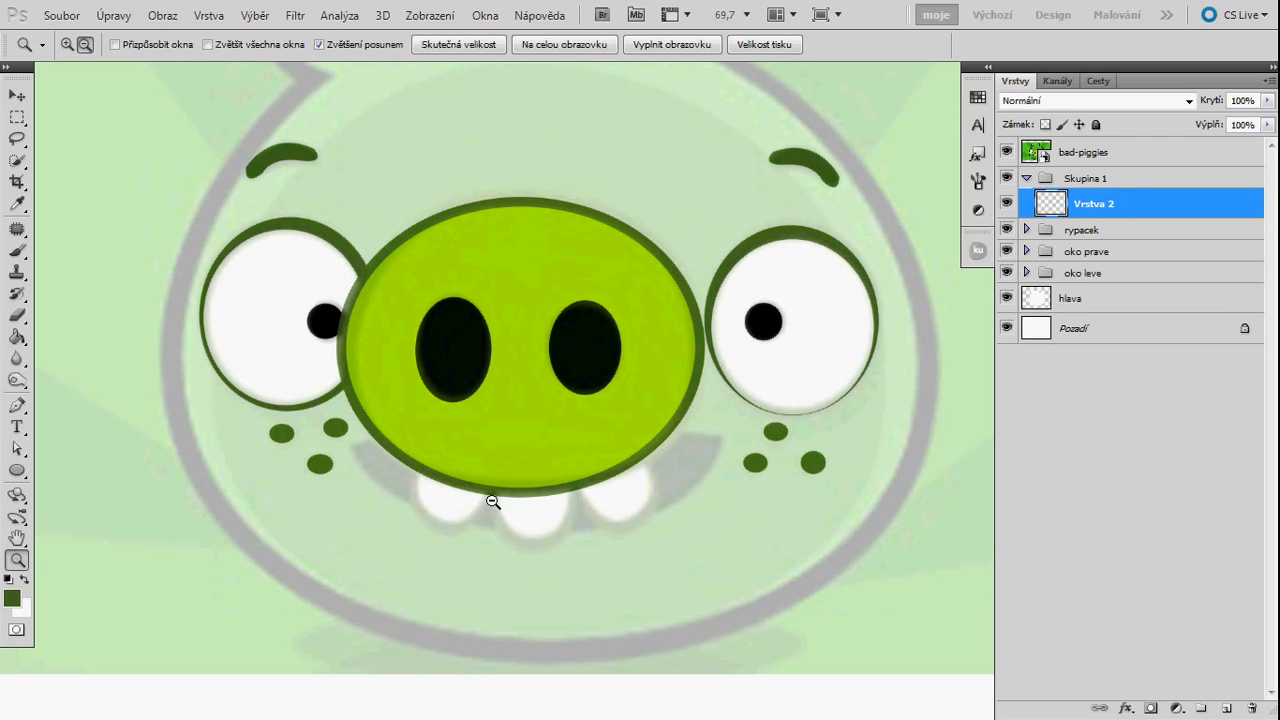
drag(492, 501, 520, 497)
drag(608, 493, 594, 485)
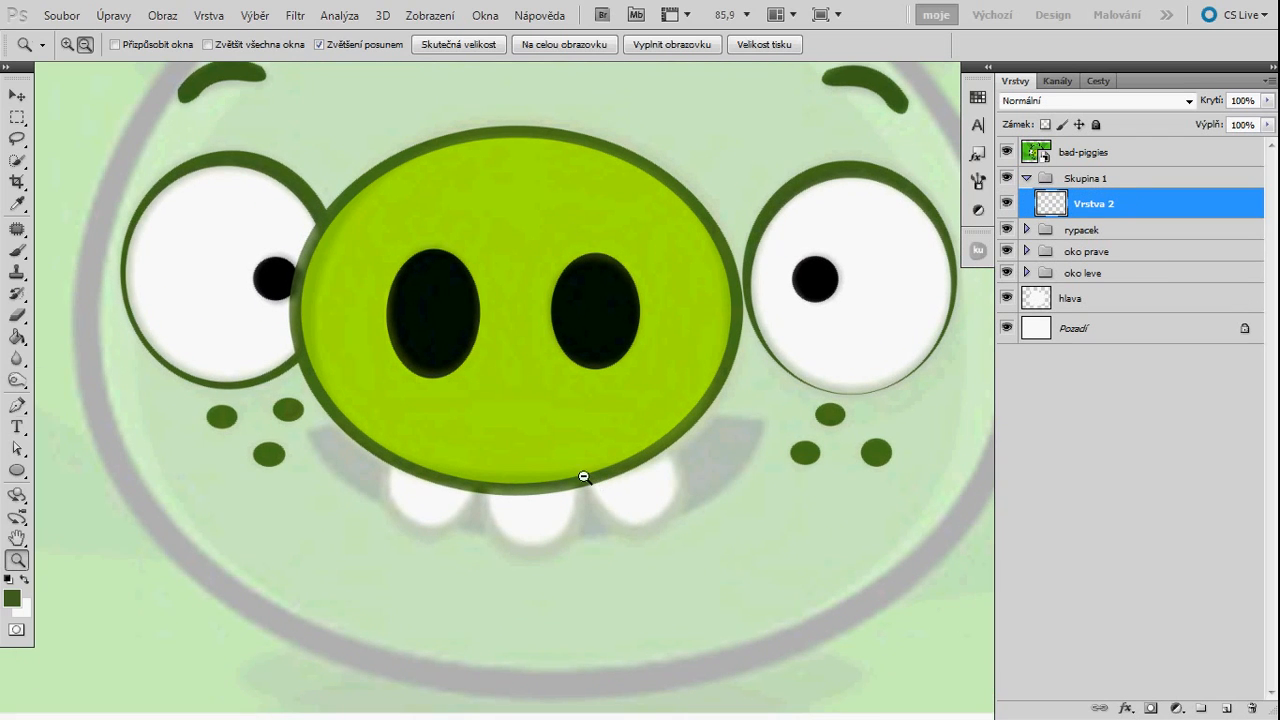
- Trace the reference's mouth as a closed path with the Pen tool, running its upper edge behind the snout
key(p)
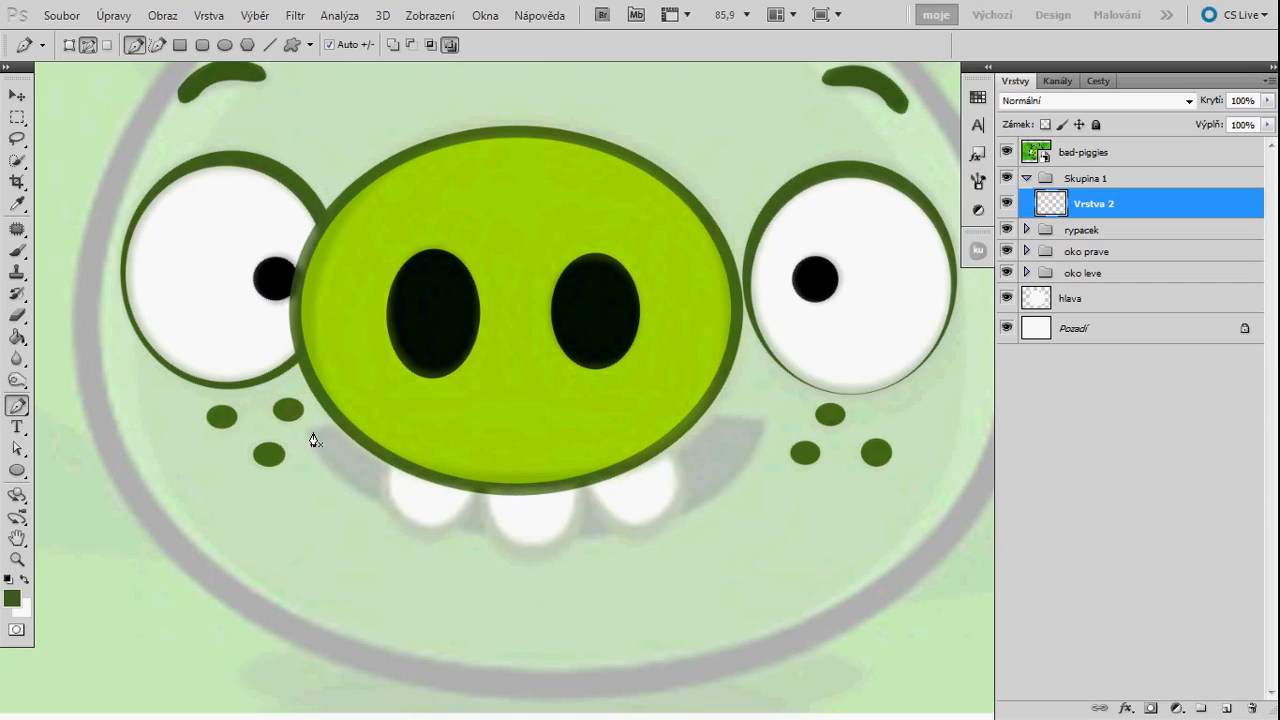
drag(765, 425, 986, 476)
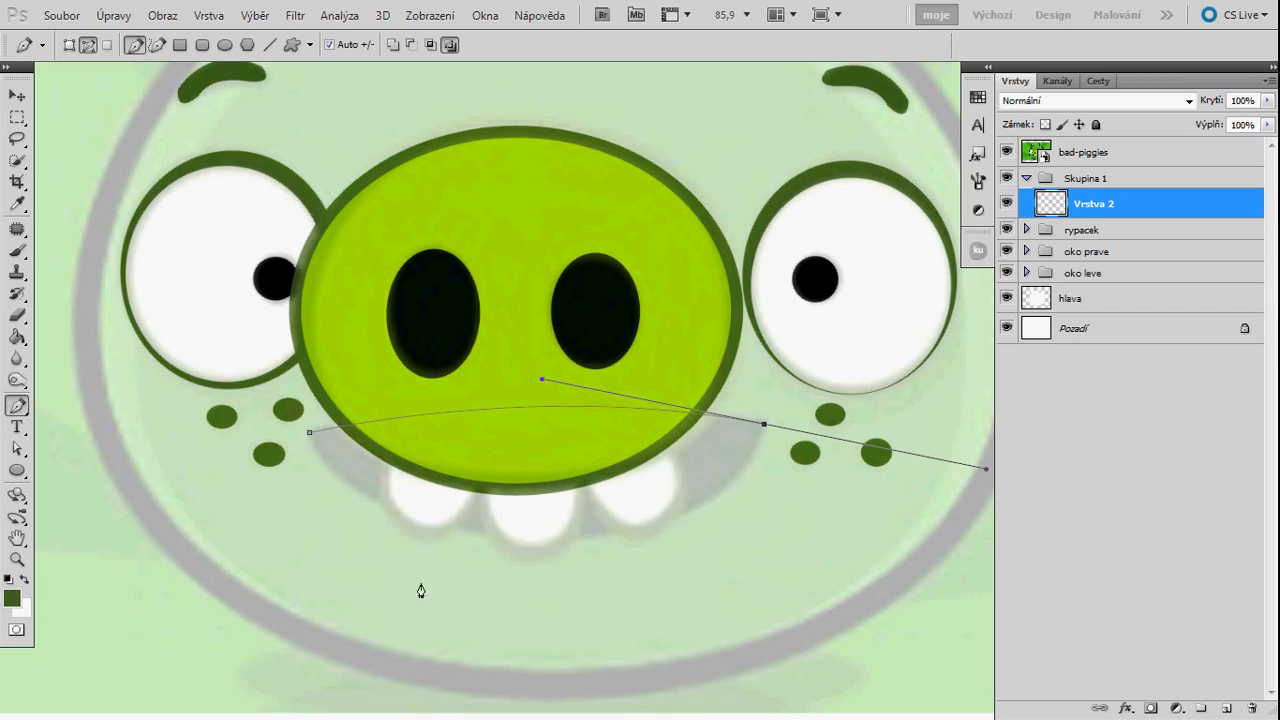
alt+click(765, 425)
drag(538, 541, 347, 538)
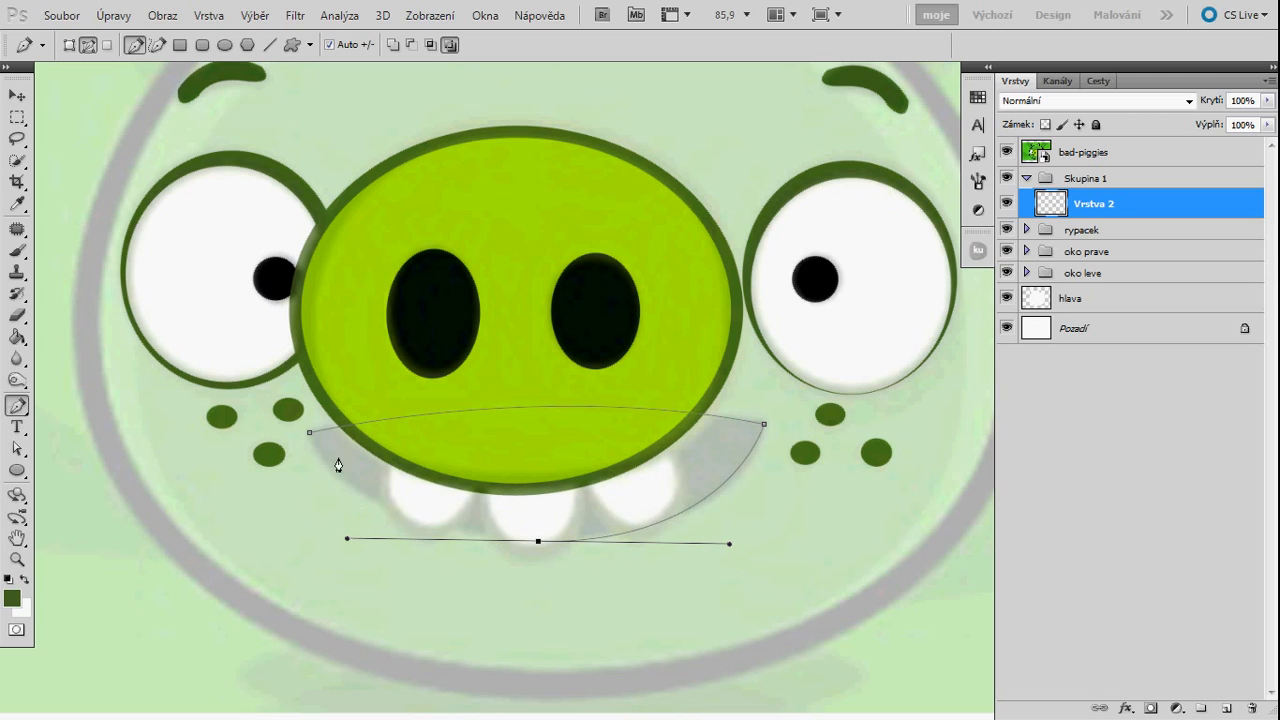
alt+click(540, 543)
drag(310, 434, 235, 321)
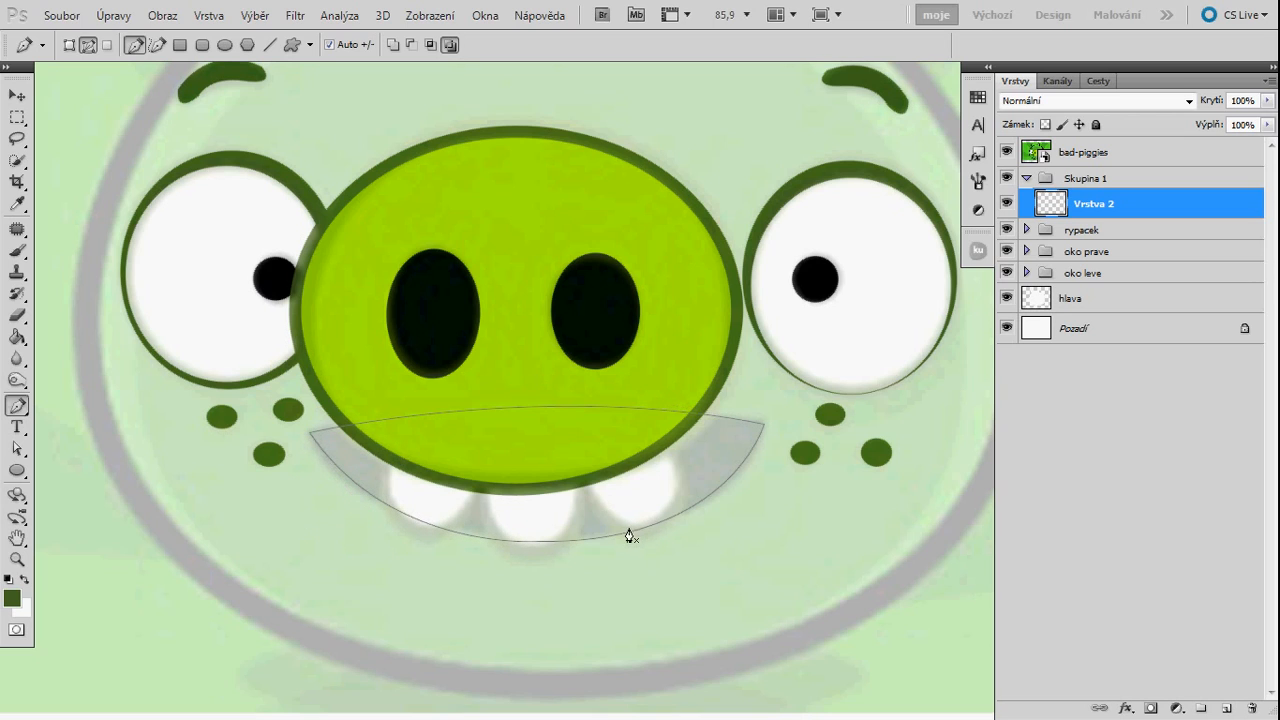
- Convert the mouth path into a selection, fill it with black on Vrstva 2, and deselect
right_click(580, 501)
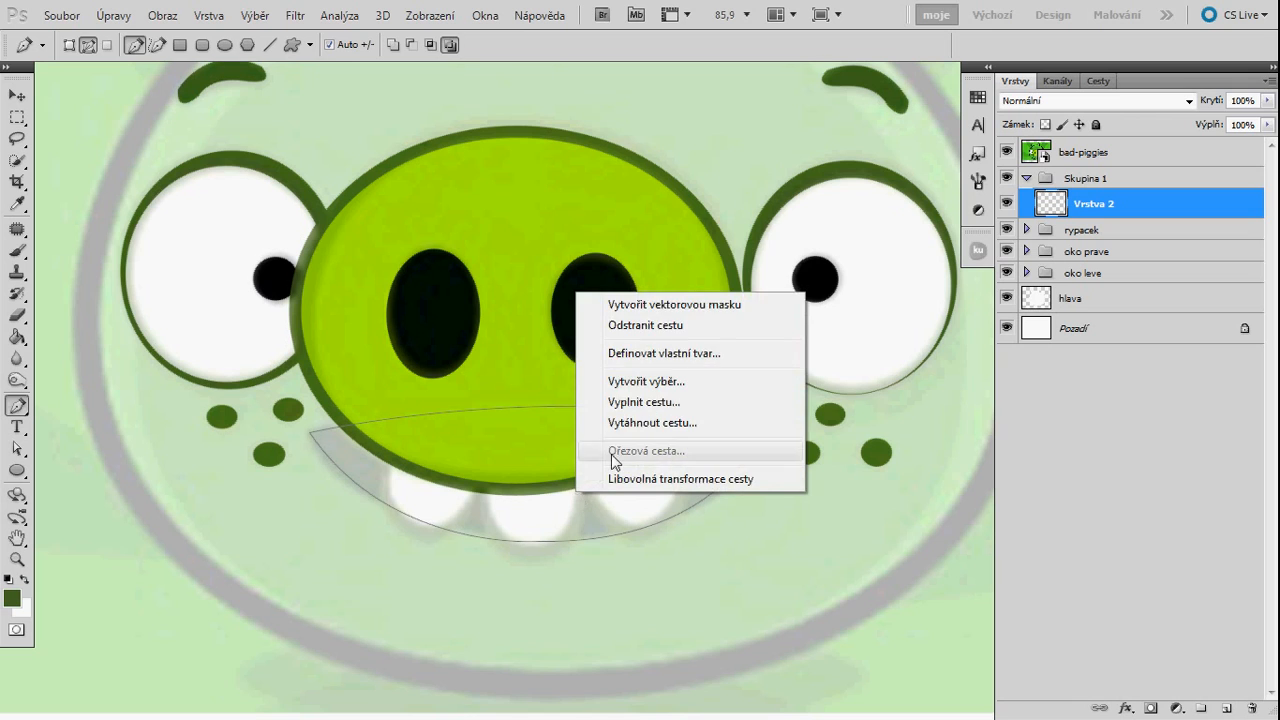
click(632, 376)
key(Return)
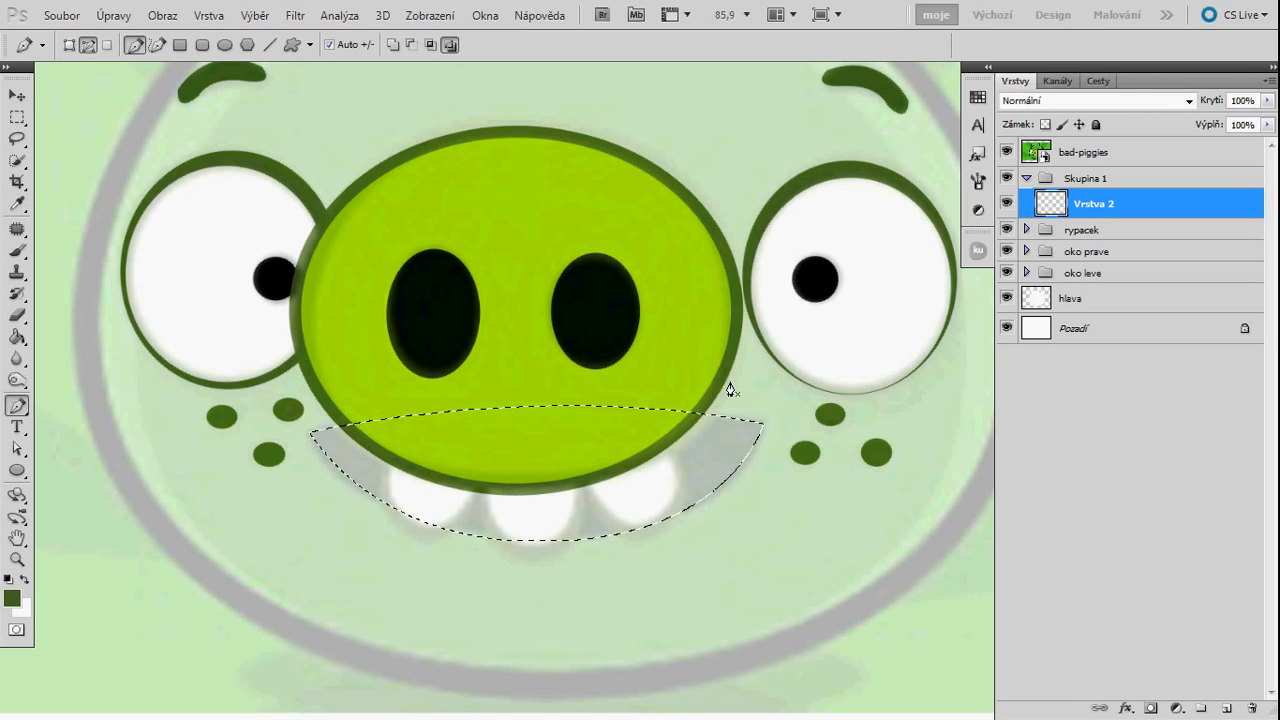
key(g)
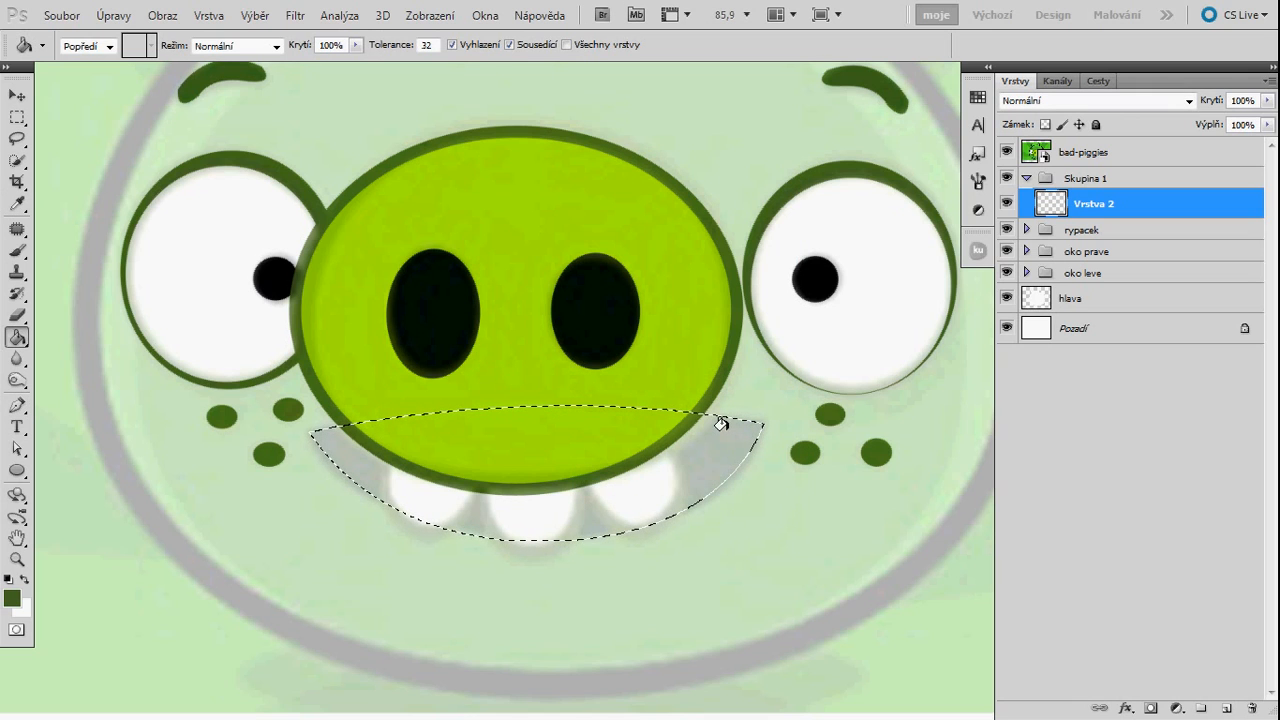
key(d)
click(563, 491)
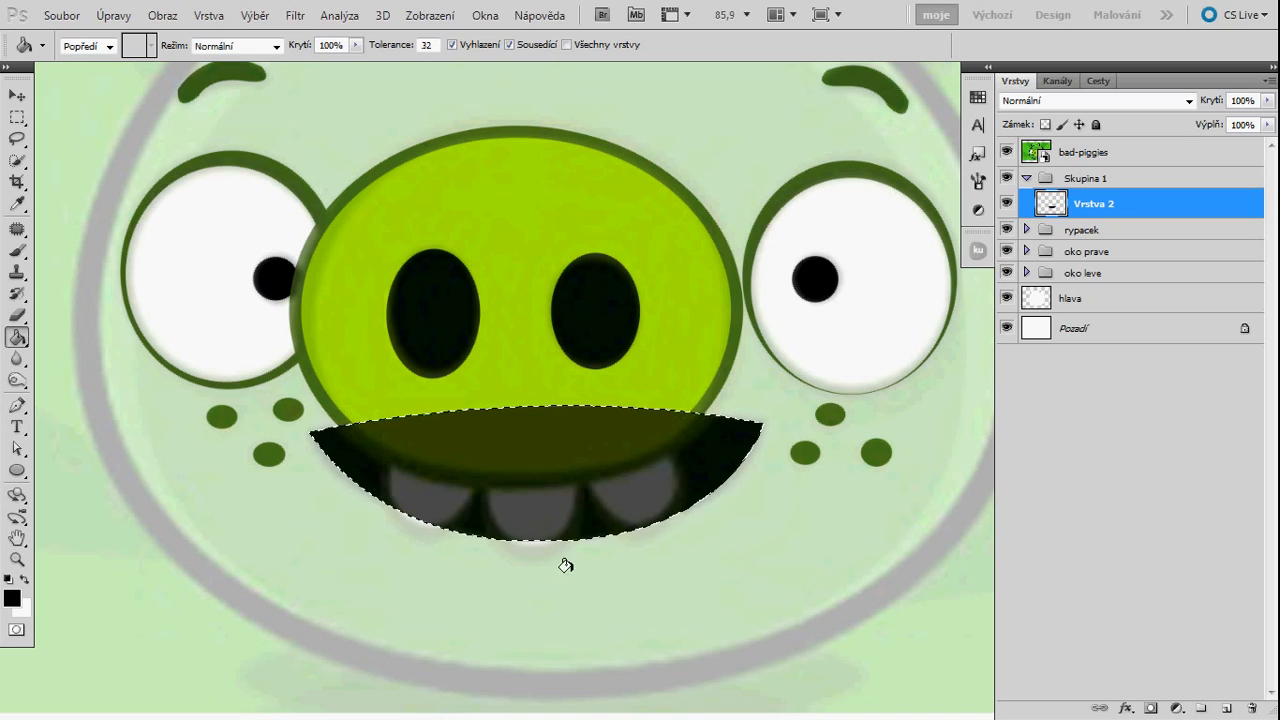
key(ctrl+d)
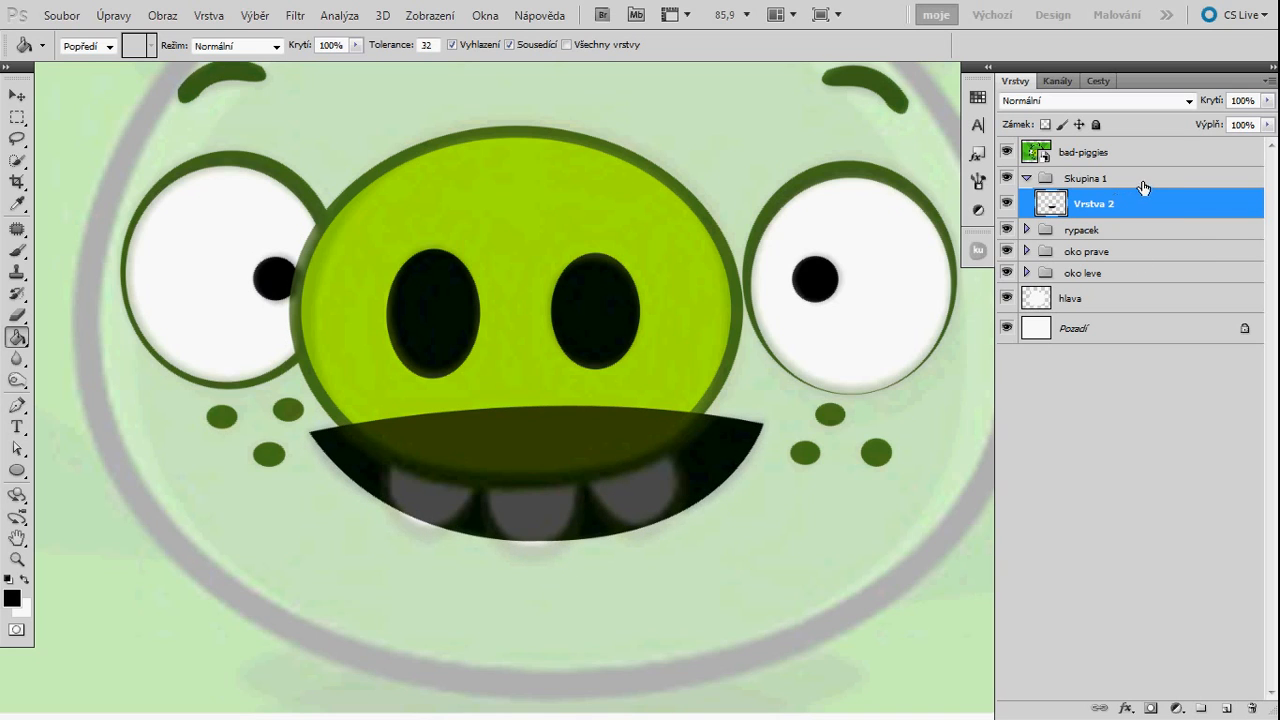
- Rename the mouth group as pusa and move it below the oko leve group
double_click(1103, 186)
text(pusa)
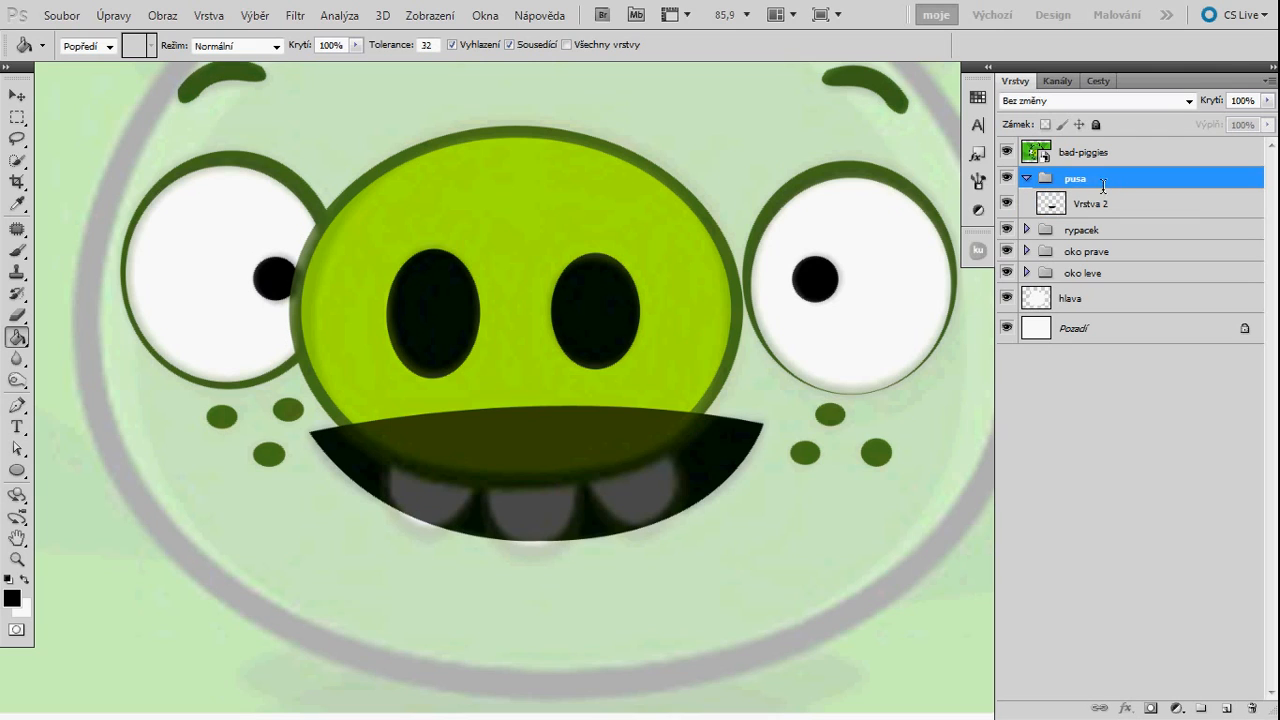
drag(1122, 182, 1127, 298)
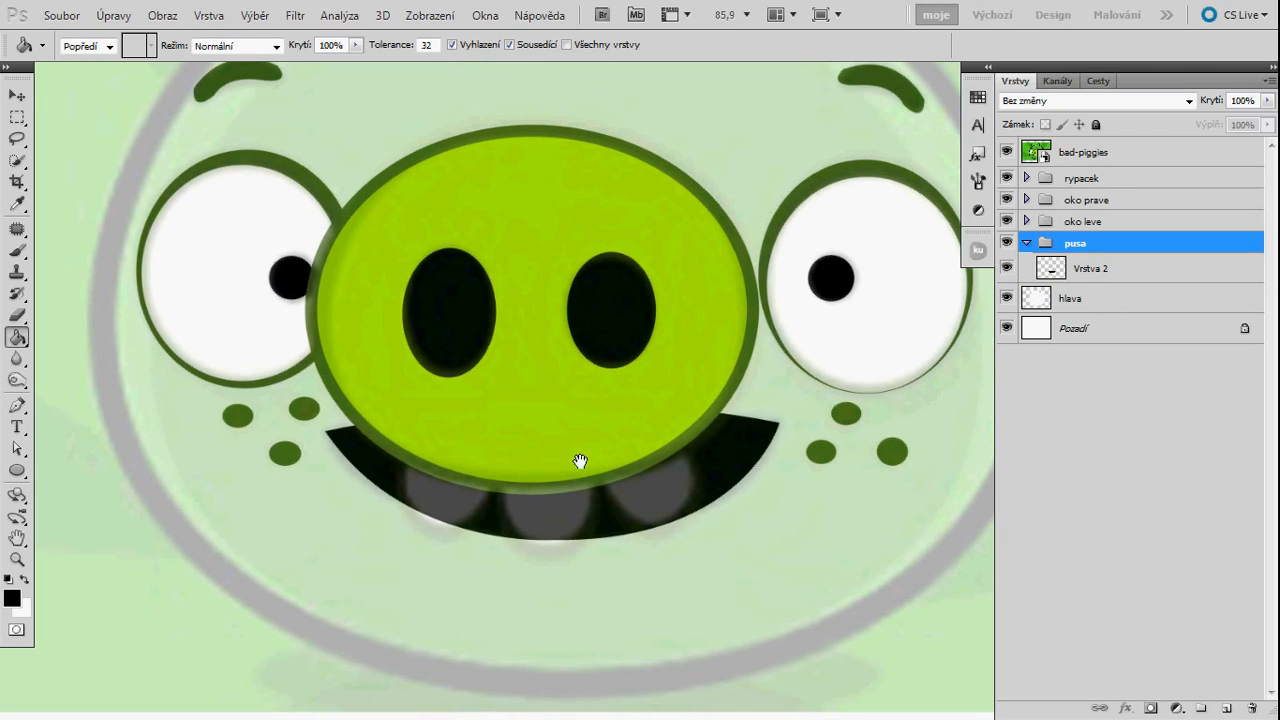
- Add a layer above the mouth shape and trace the left tooth as a closed path, with its upper edge behind the snout
key(z)
click(554, 516)
click(1140, 274)
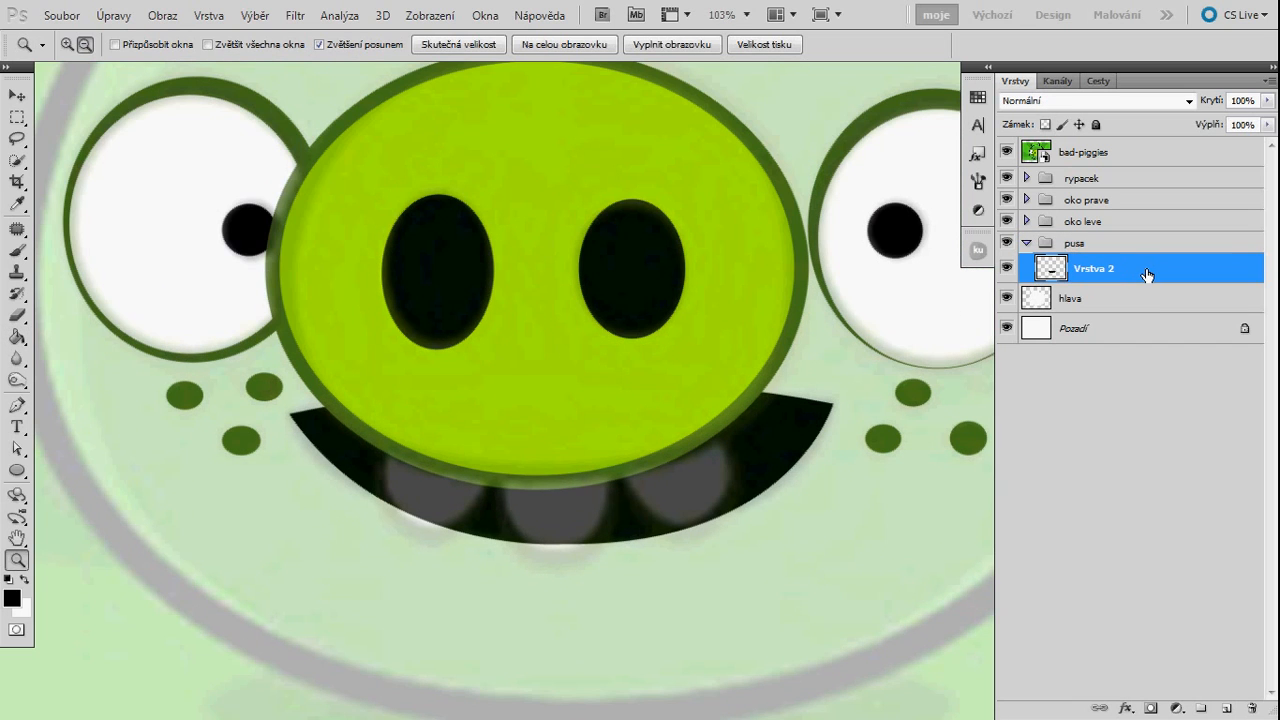
key(ctrl+alt+shift+n)
key(p)
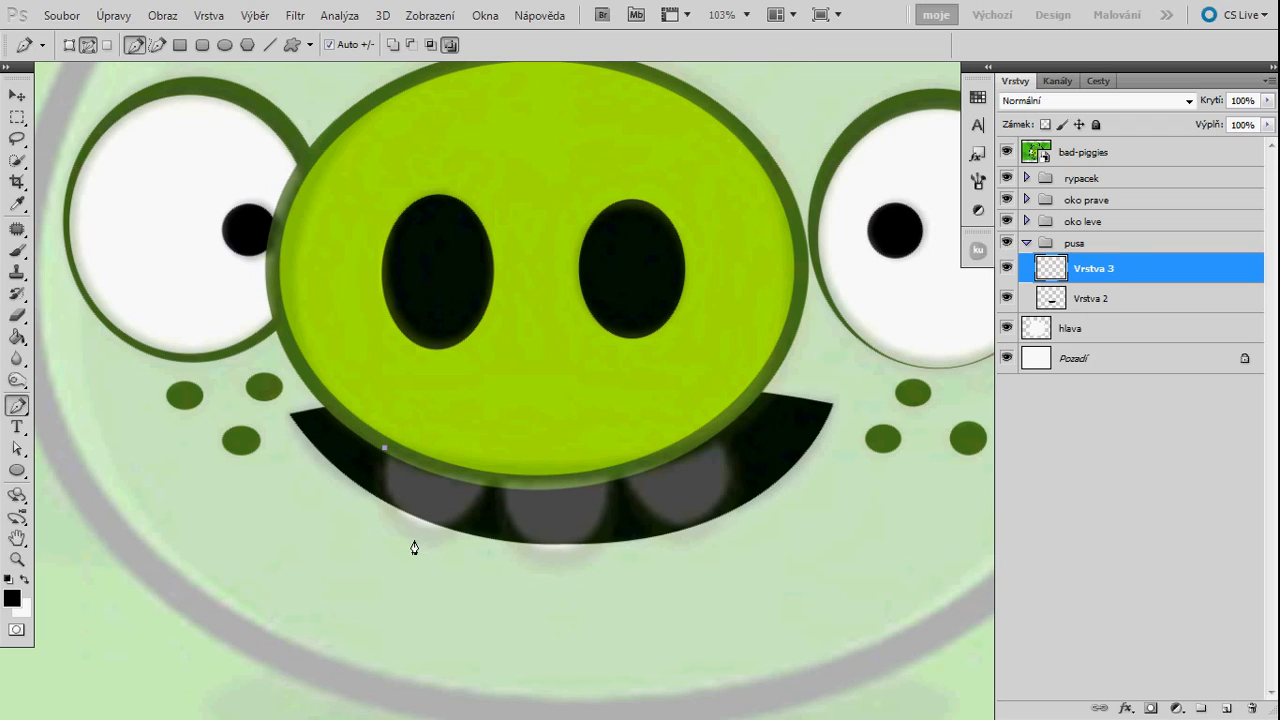
drag(452, 544, 453, 537)
alt+click(417, 534)
drag(493, 453, 527, 361)
click(391, 457)
- Convert the left tooth's path into a selection, fill it with white, and deselect
right_click(397, 462)
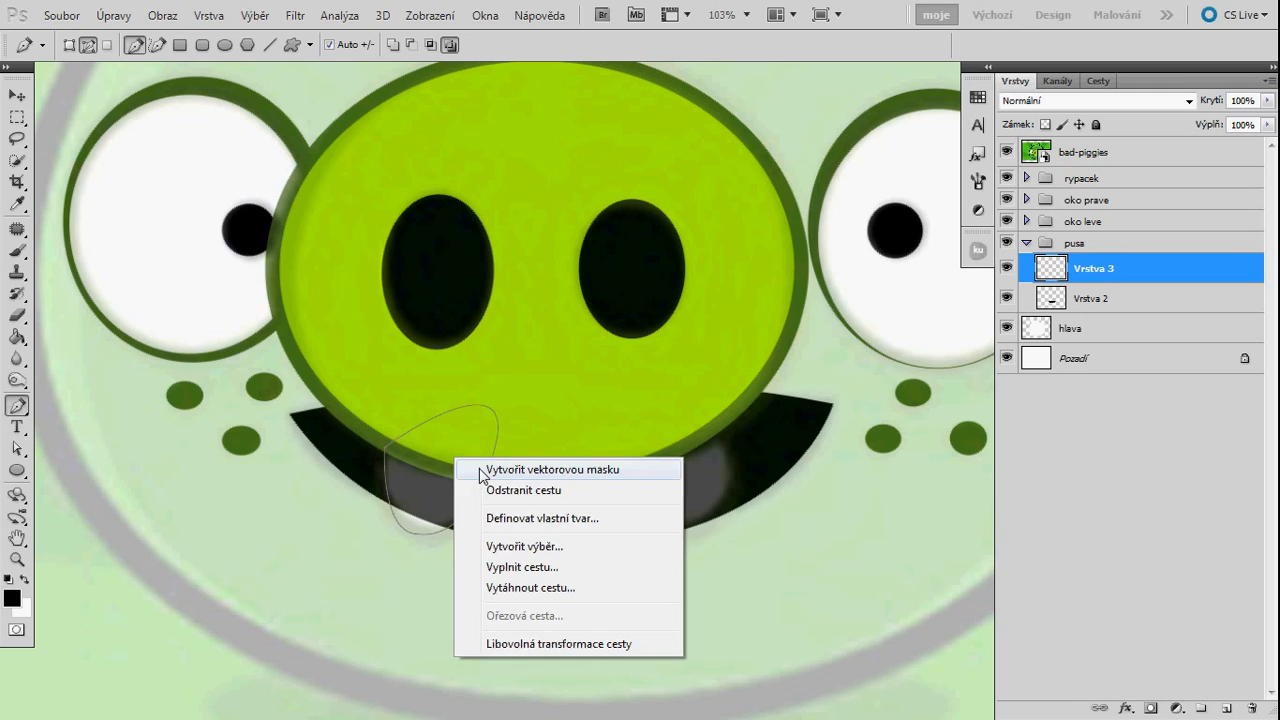
click(465, 541)
click(748, 199)
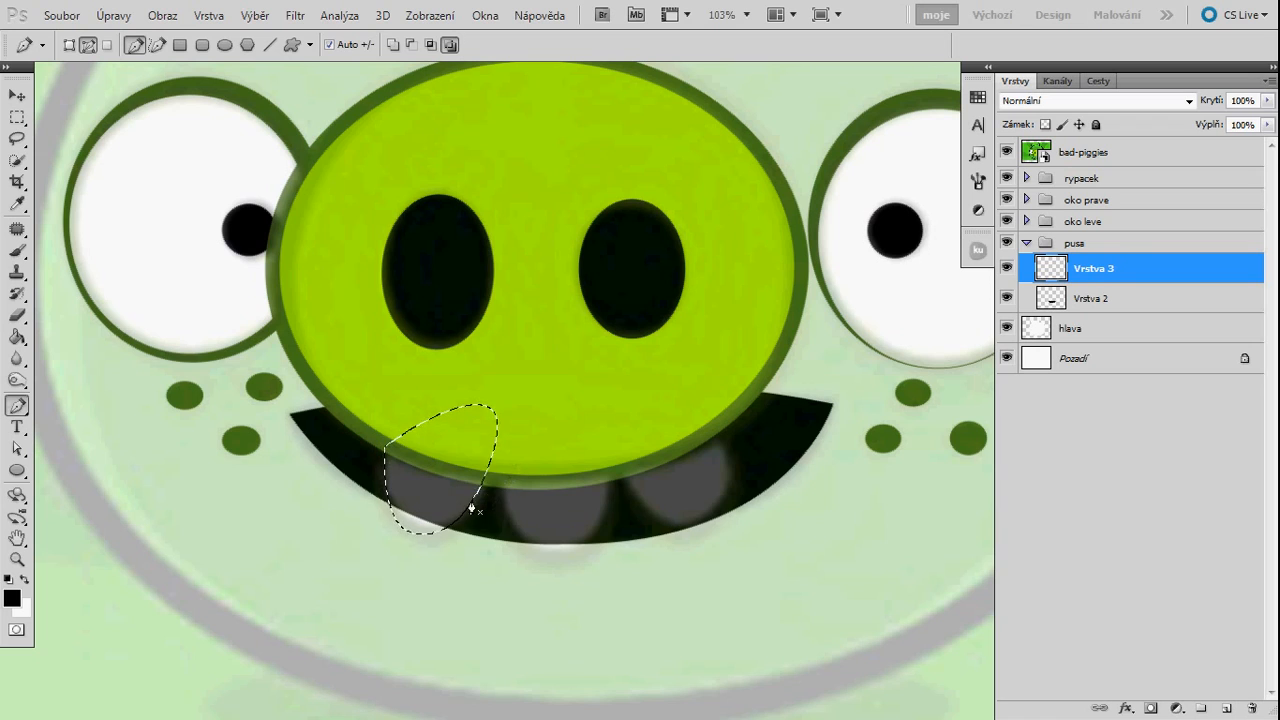
key(x)
key(g)
click(435, 497)
key(ctrl+d)
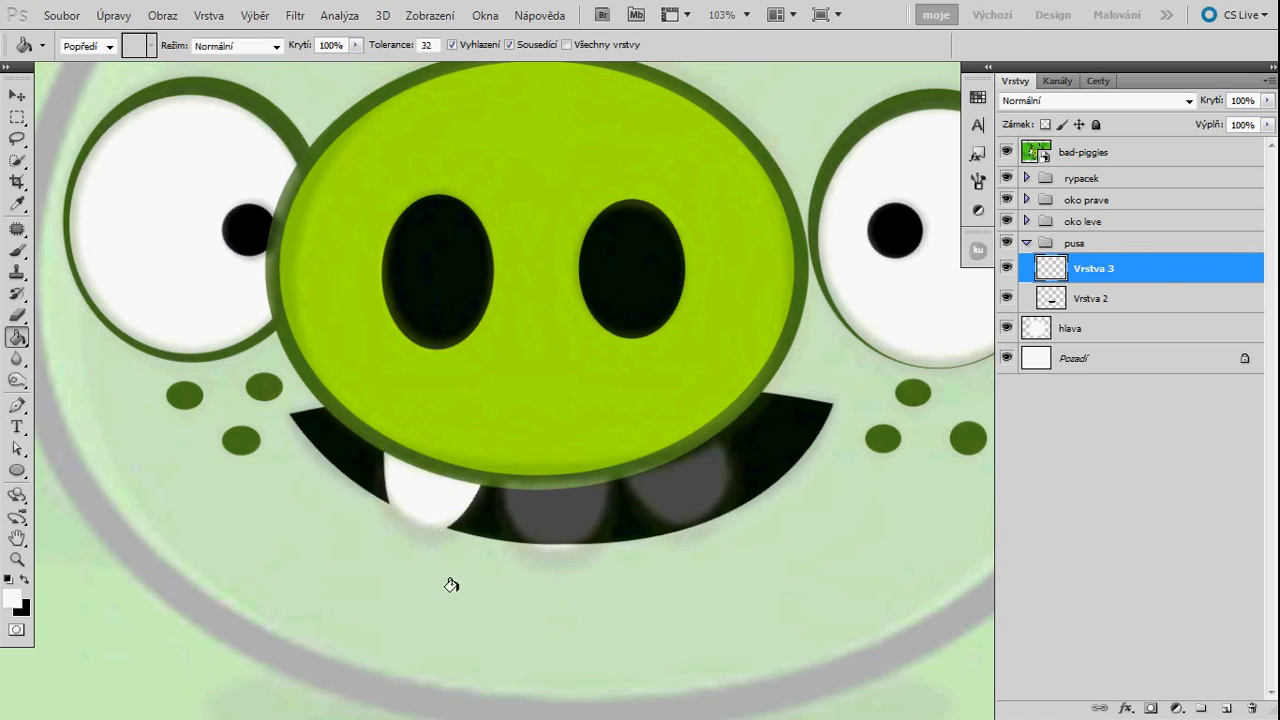
- Add another layer in the pusa group and trace the middle tooth as a closed path reaching behind the snout
key(ctrl+shift+alt+n)
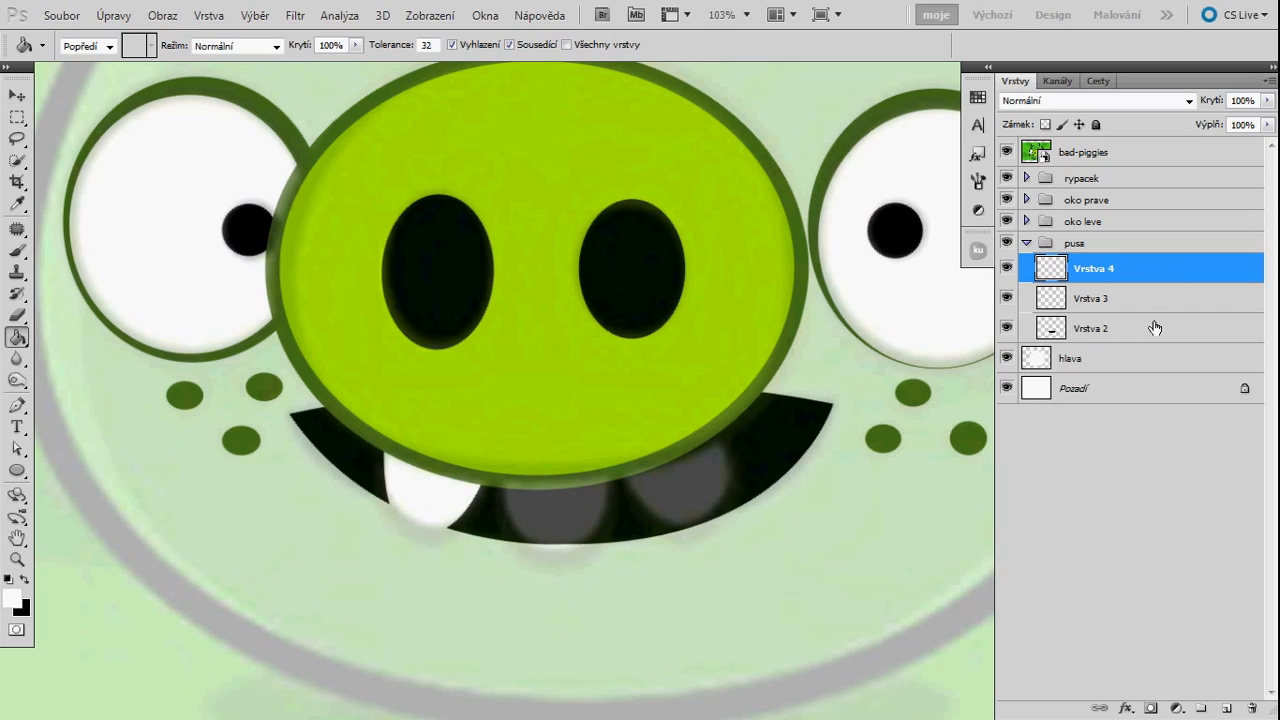
key(p)
drag(558, 559, 611, 555)
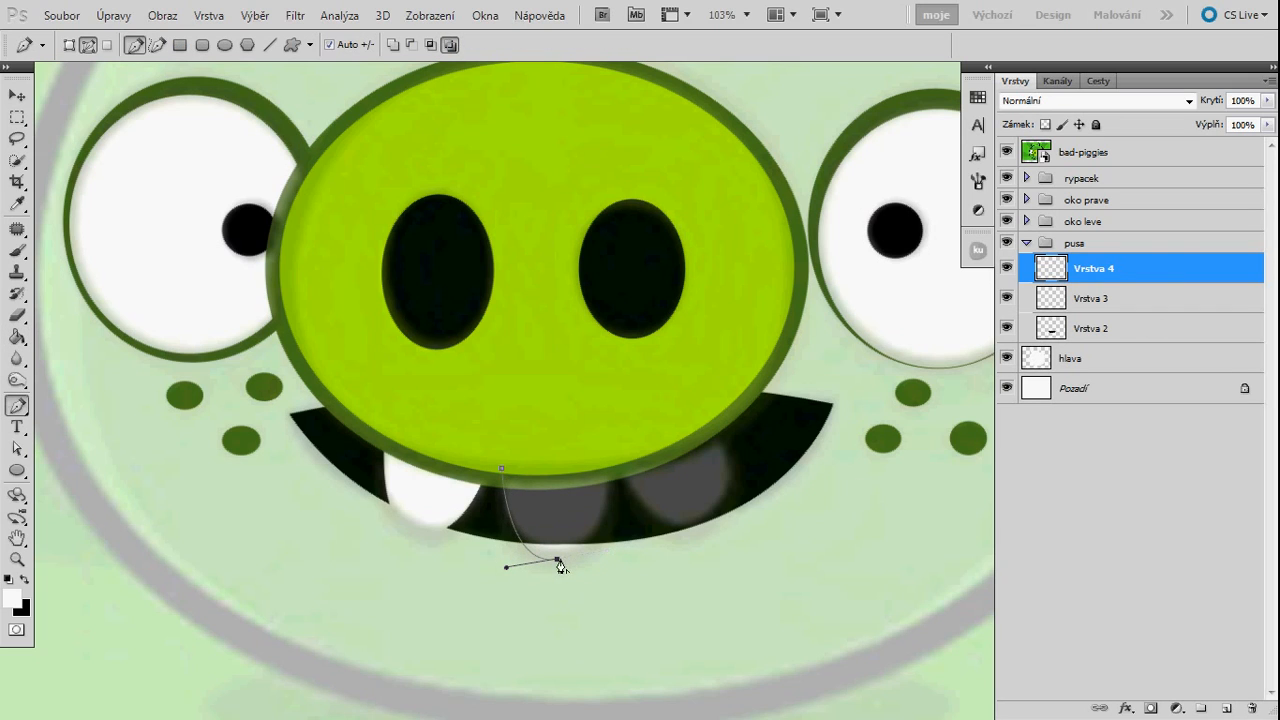
drag(578, 453, 549, 373)
key(ctrl+z)
drag(607, 436, 597, 309)
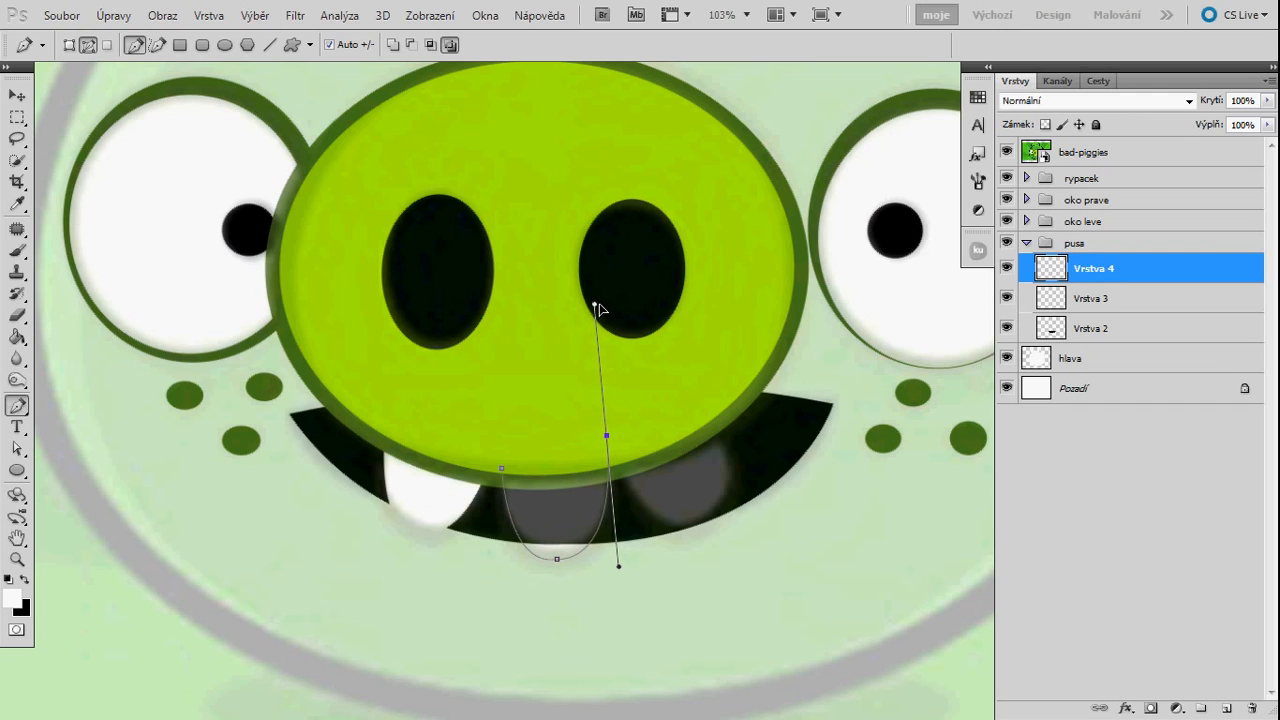
click(512, 475)
- Convert the middle tooth's path into a selection, fill it with white, and deselect
right_click(555, 491)
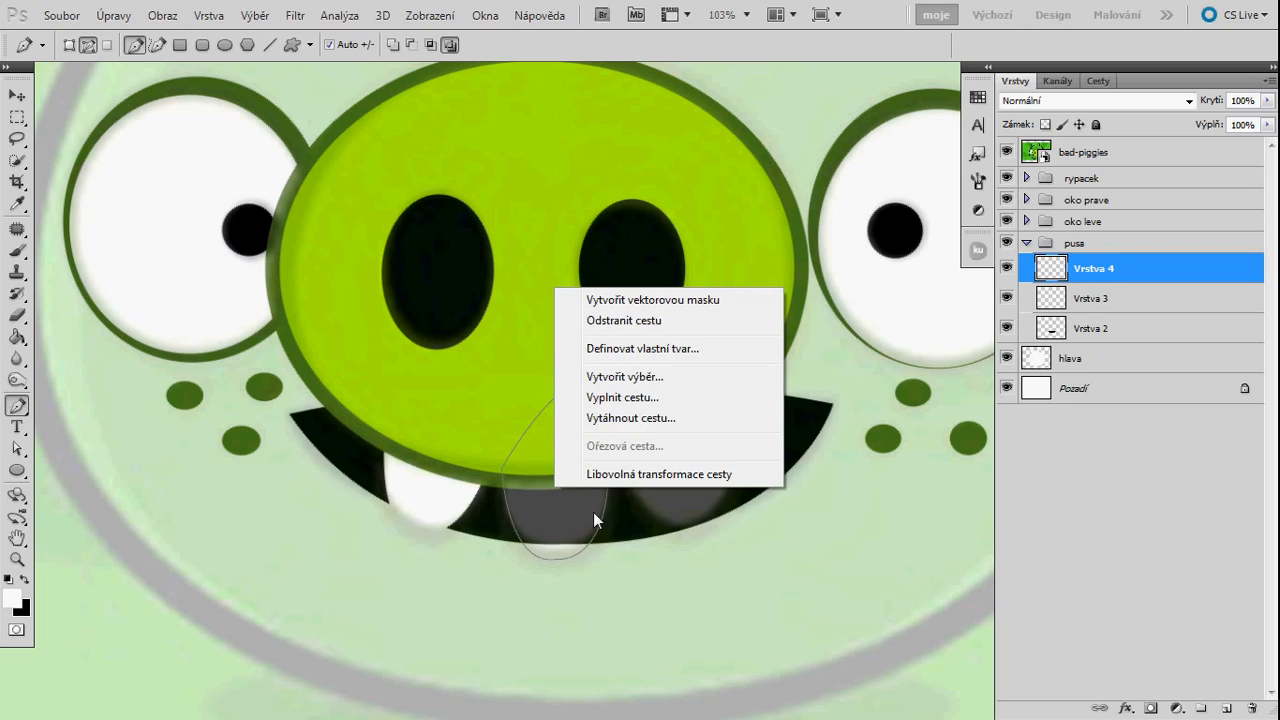
click(625, 376)
click(750, 200)
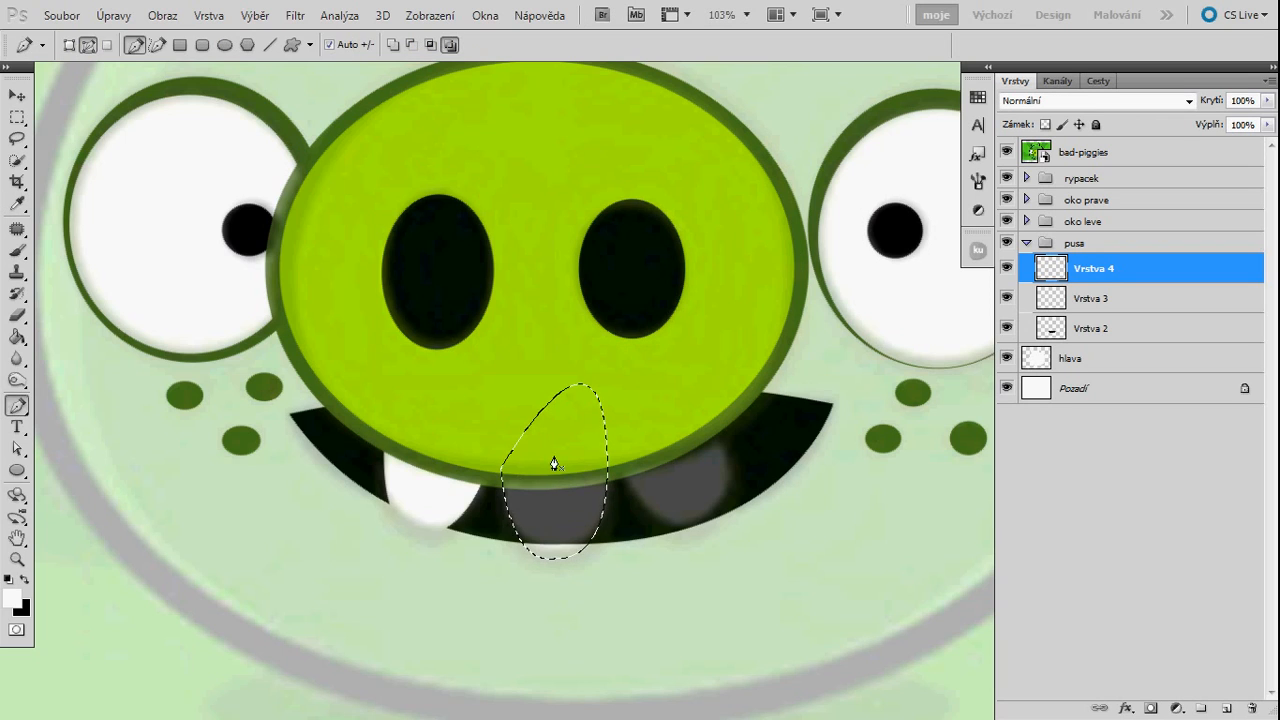
key(g)
click(562, 511)
key(ctrl+d)
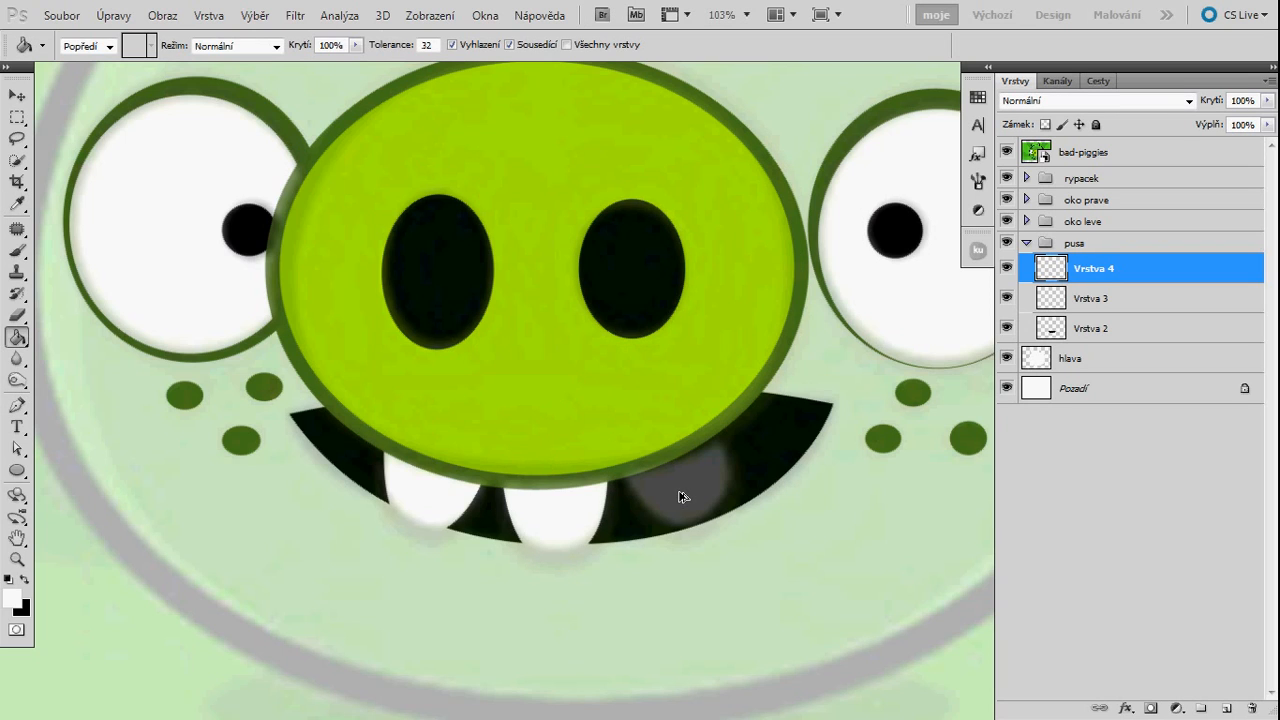
- Add a third tooth layer in the pusa group and trace the right tooth as a closed path
key(ctrl+shift+alt+n)
key(p)
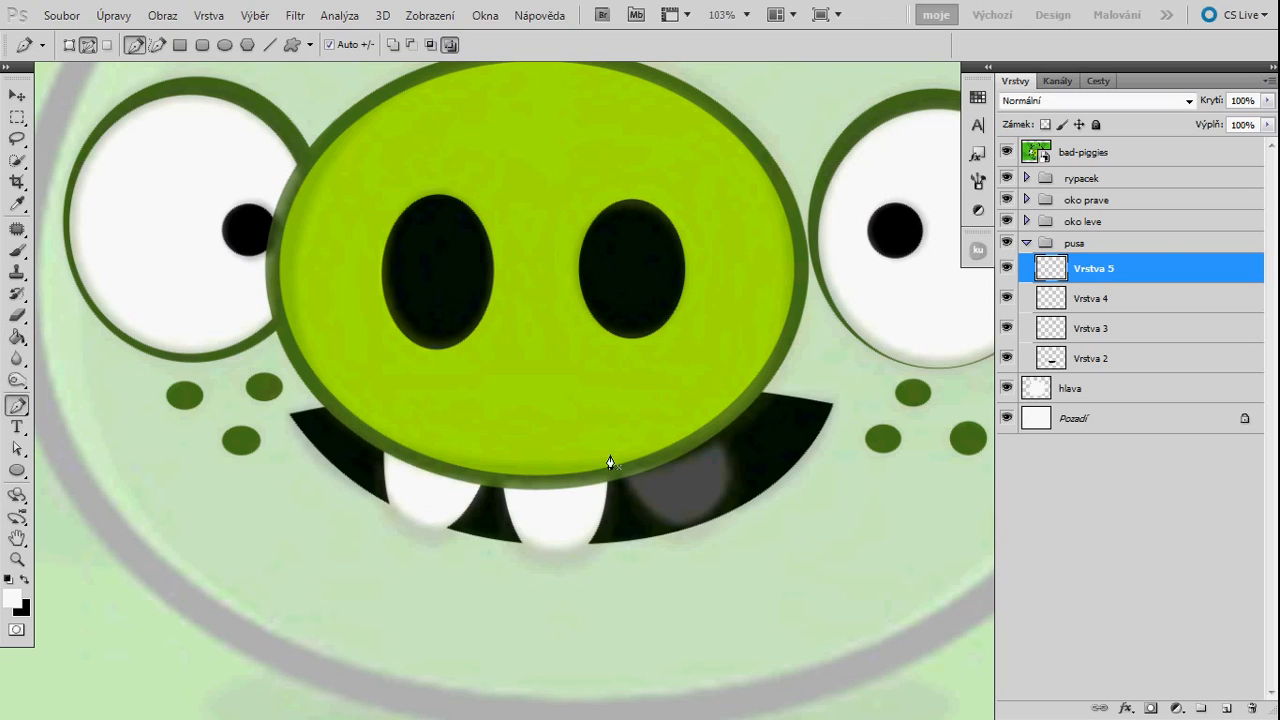
drag(712, 522, 766, 478)
drag(684, 395, 656, 376)
click(606, 455)
- Convert the right tooth's path into a selection, fill it with white, and deselect
right_click(693, 481)
click(789, 569)
click(751, 199)
key(g)
click(685, 508)
key(ctrl+d)
- Lower the opacity of the bad-piggies reference layer
drag(662, 514, 625, 506)
key(z)
click(1096, 152)
drag(1267, 100, 1194, 122)
- Give the right tooth on Vrstva 5 an outside stroke effect with a size of 15 px
double_click(1170, 275)
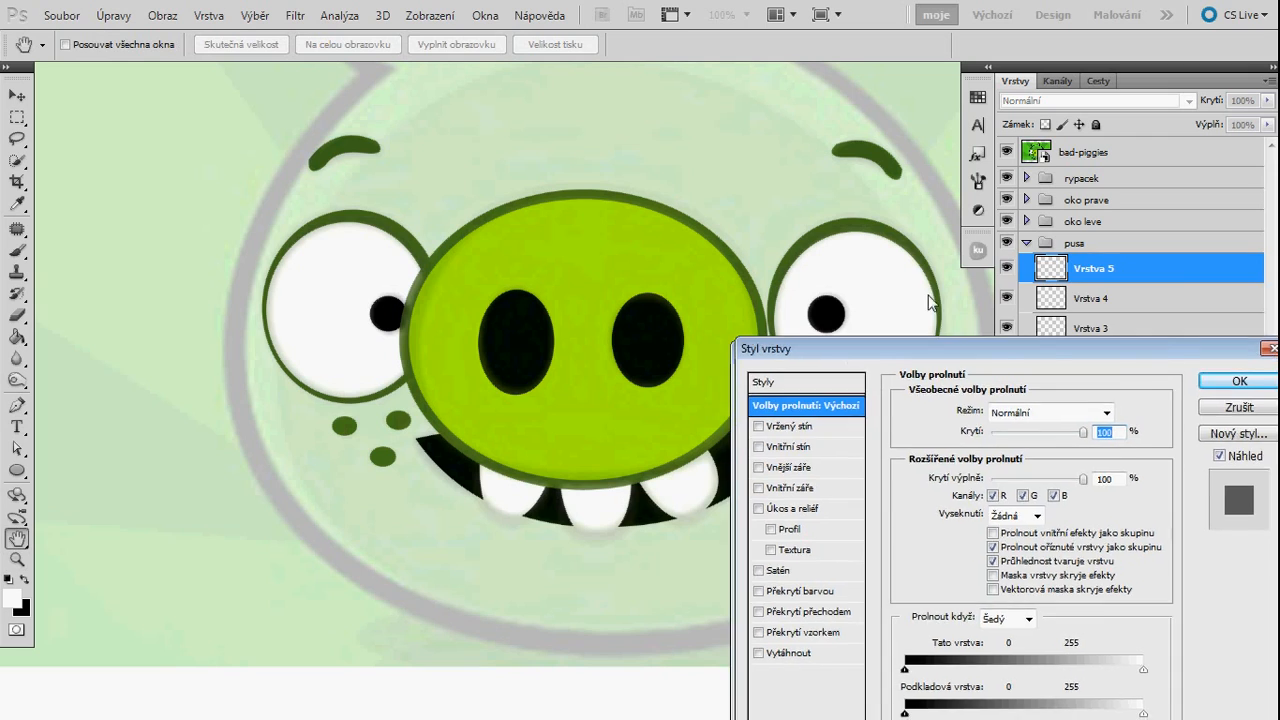
click(885, 579)
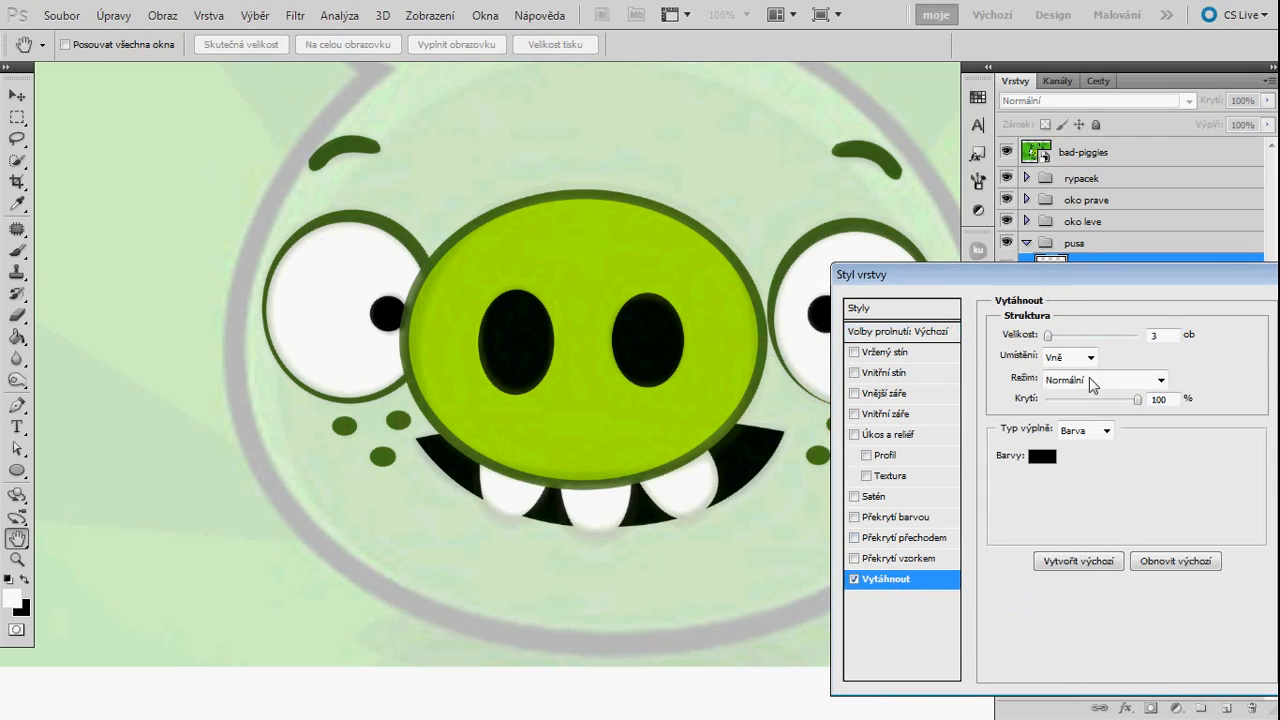
drag(1162, 337, 1127, 350)
text(10)
text(15)
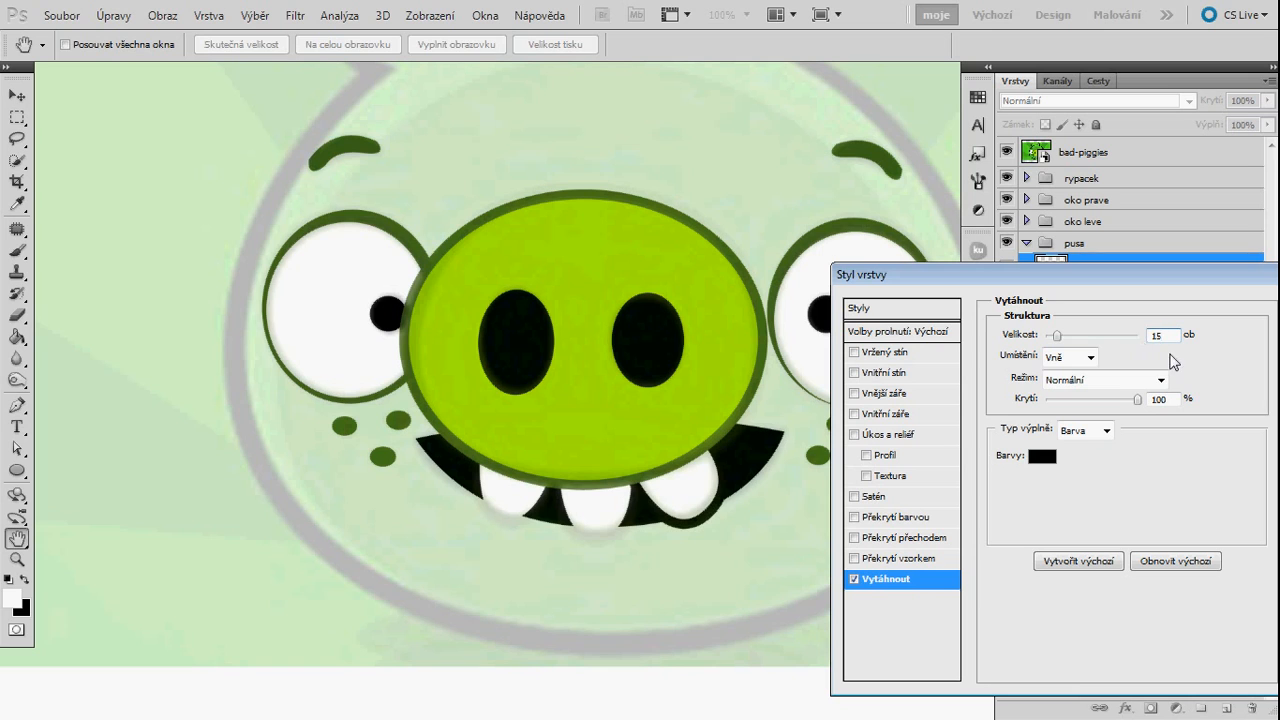
- Set the tooth's stroke colour to the saved dark green swatch 466523 and apply the layer style
click(1042, 456)
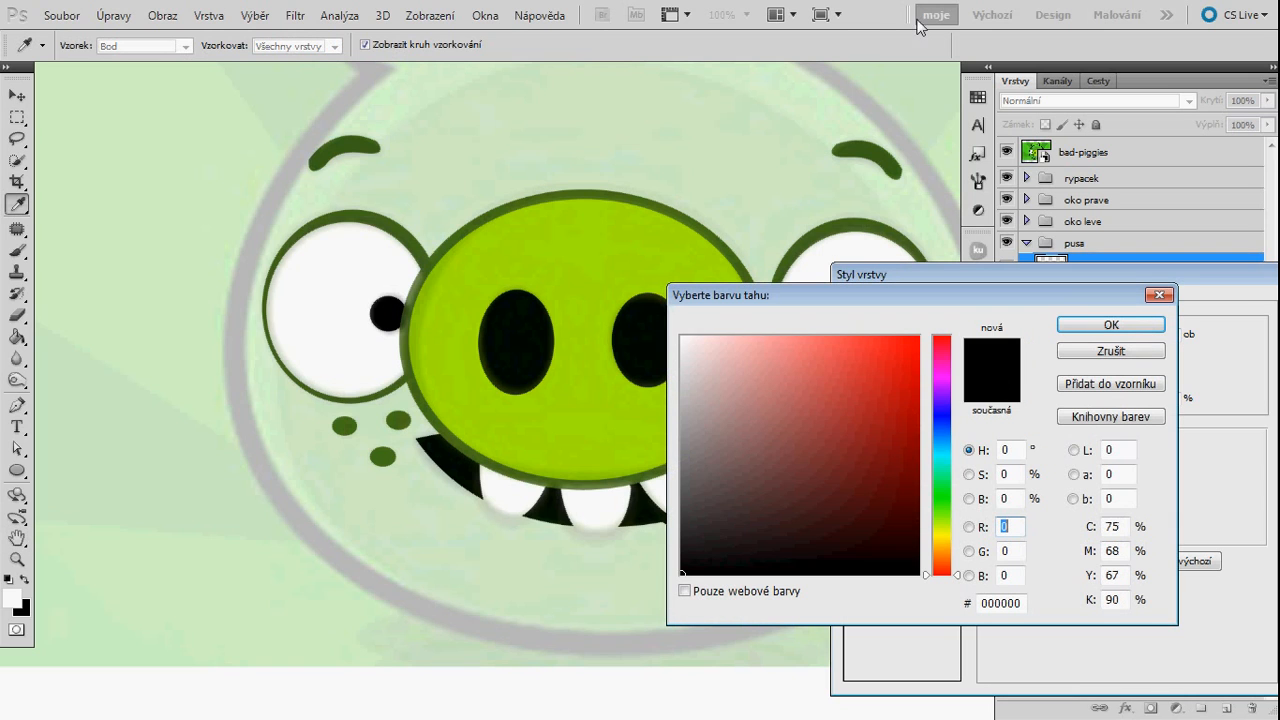
click(977, 99)
click(924, 188)
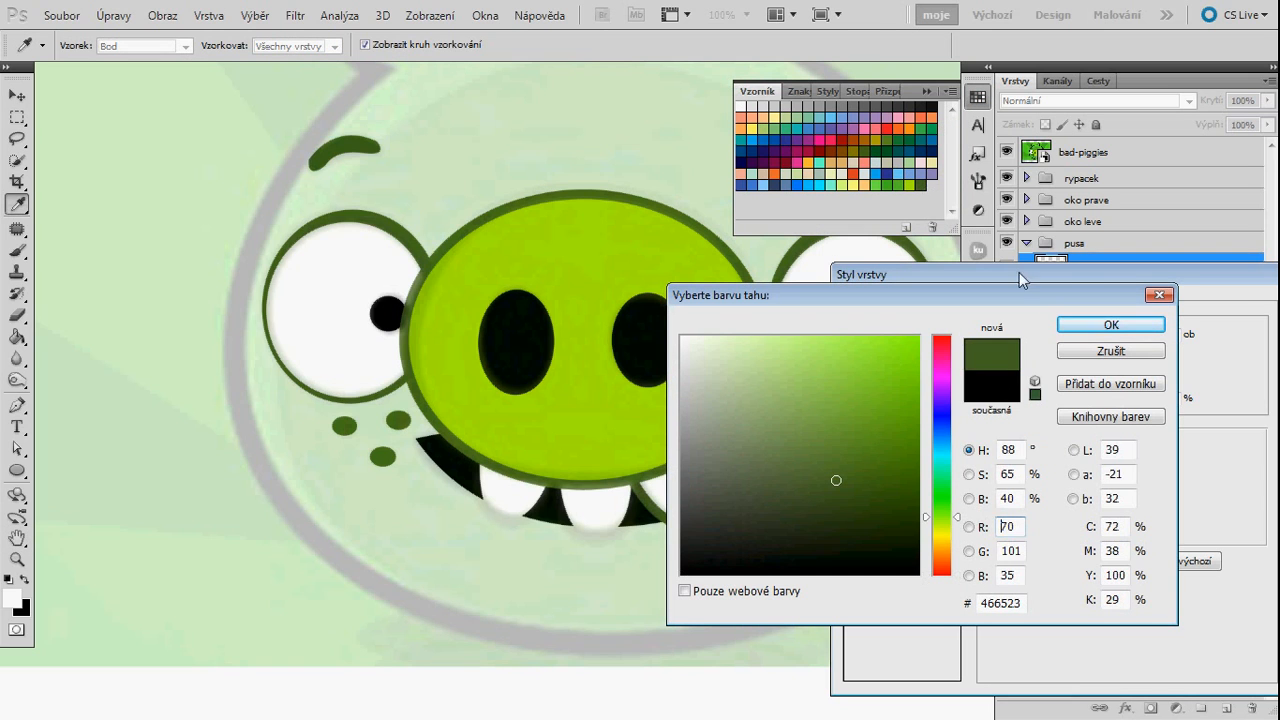
click(1087, 322)
click(1243, 290)
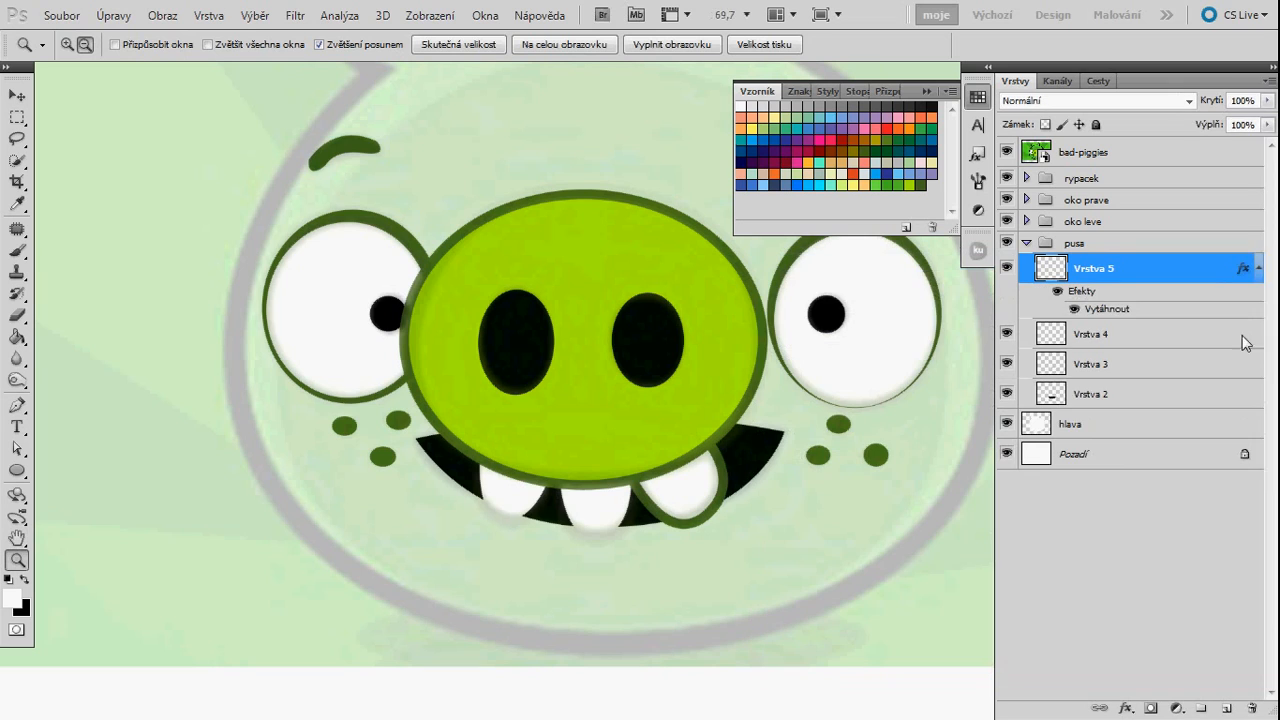
- Copy the right tooth's stroke style to the Vrstva 4 and Vrstva 3 teeth and collapse the effect lists
mouse_move(1243, 268)
mouse_down()
mouse_move(1238, 395)
mouse_move(1249, 403)
mouse_up()
click(1258, 335)
click(1258, 268)
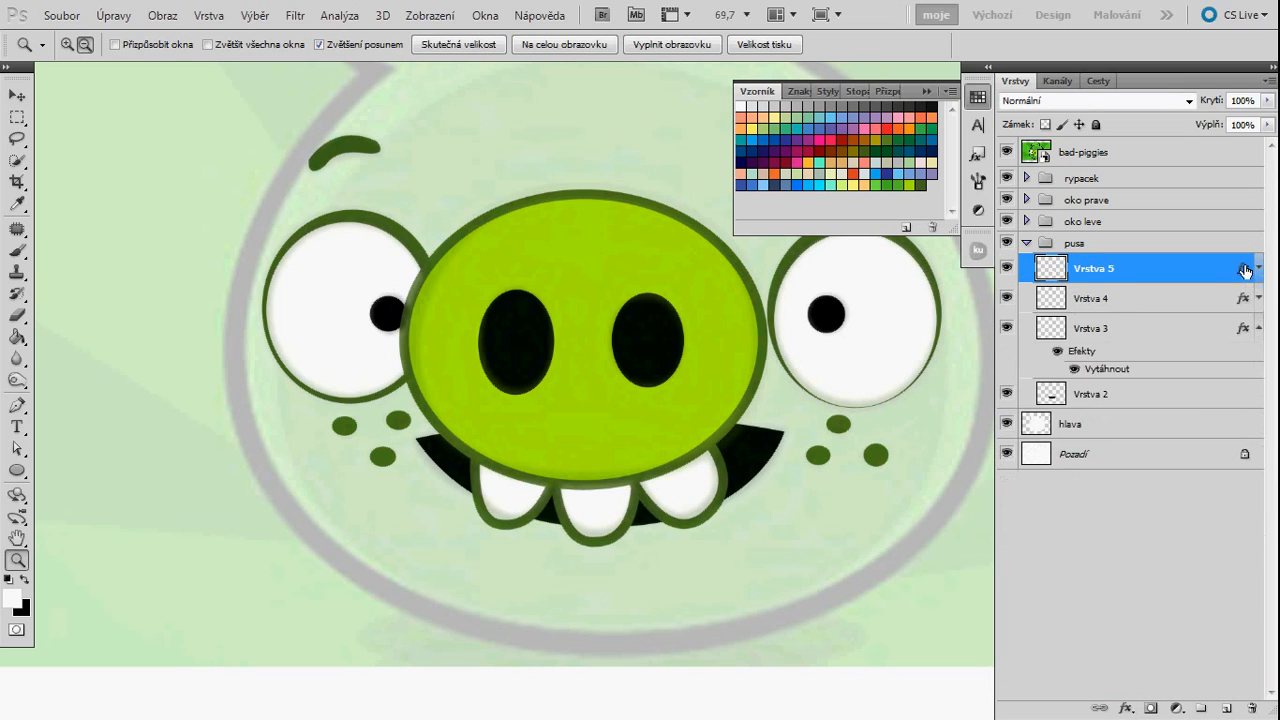
click(1259, 330)
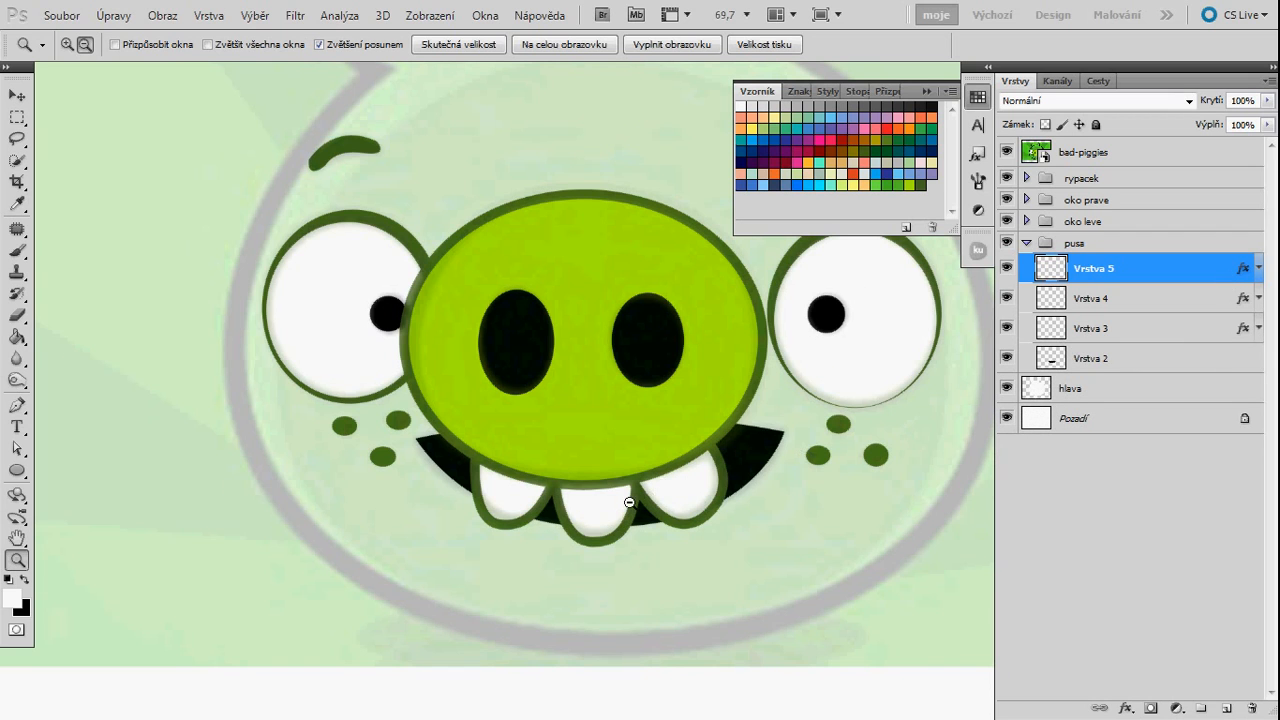
- Scale the right tooth down with Free Transform so its outline fits the mouth better
drag(629, 502, 686, 503)
key(v)
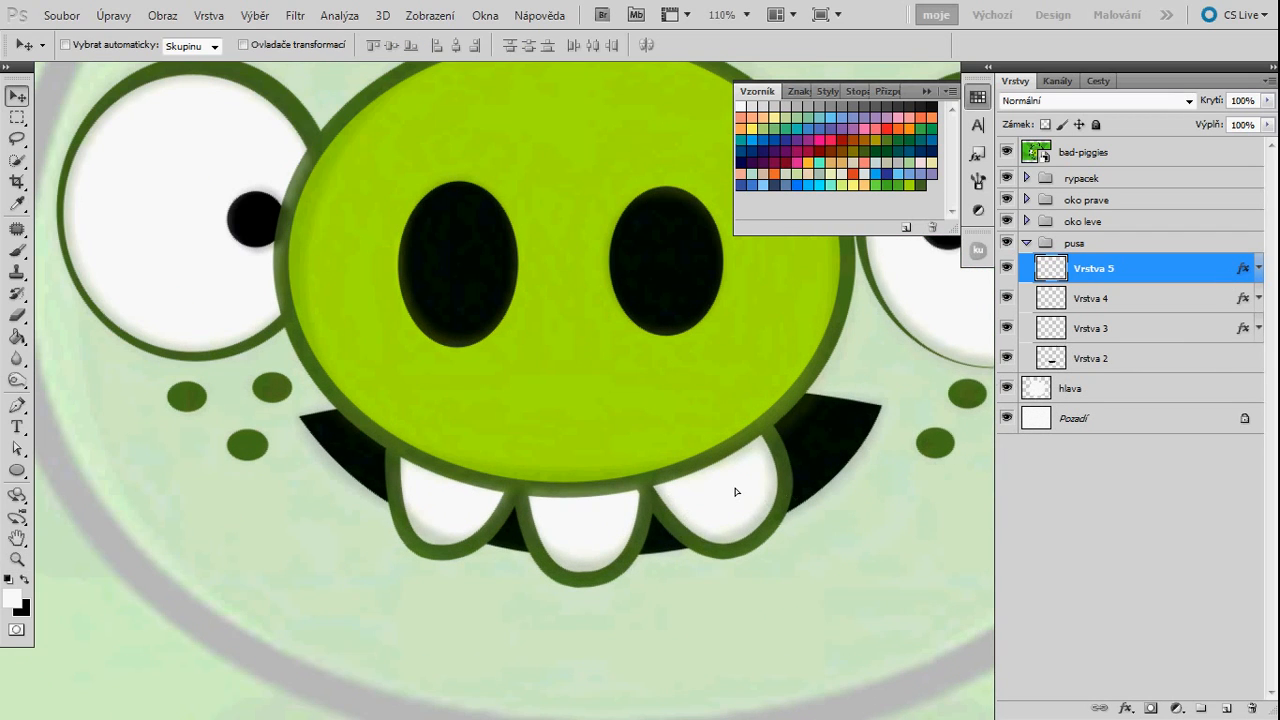
key(ctrl+t)
drag(803, 547, 640, 508)
key(Return)
- Nudge the left tooth on Vrstva 3 slightly to the left and up
key(z)
drag(723, 540, 689, 526)
click(1122, 336)
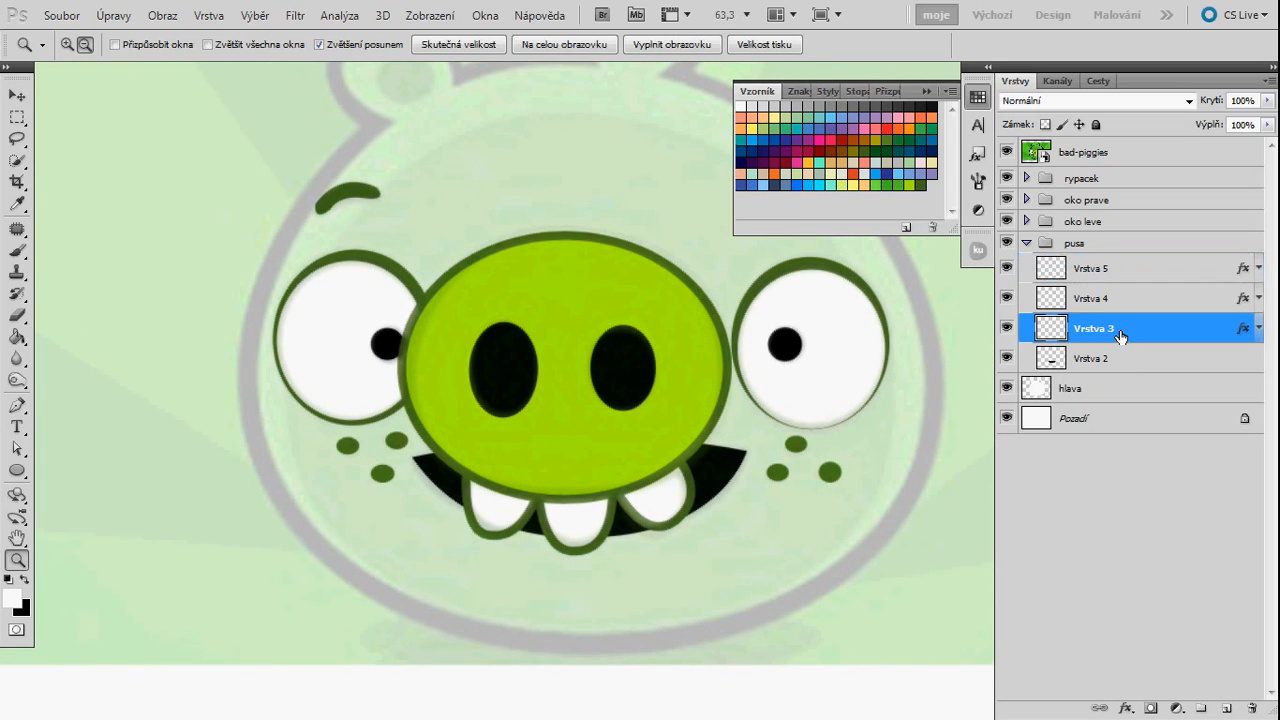
key(v)
key(Left)
key(Left)
key(Left)
key(Left)
key(Left)
key(Up)
key(Up)
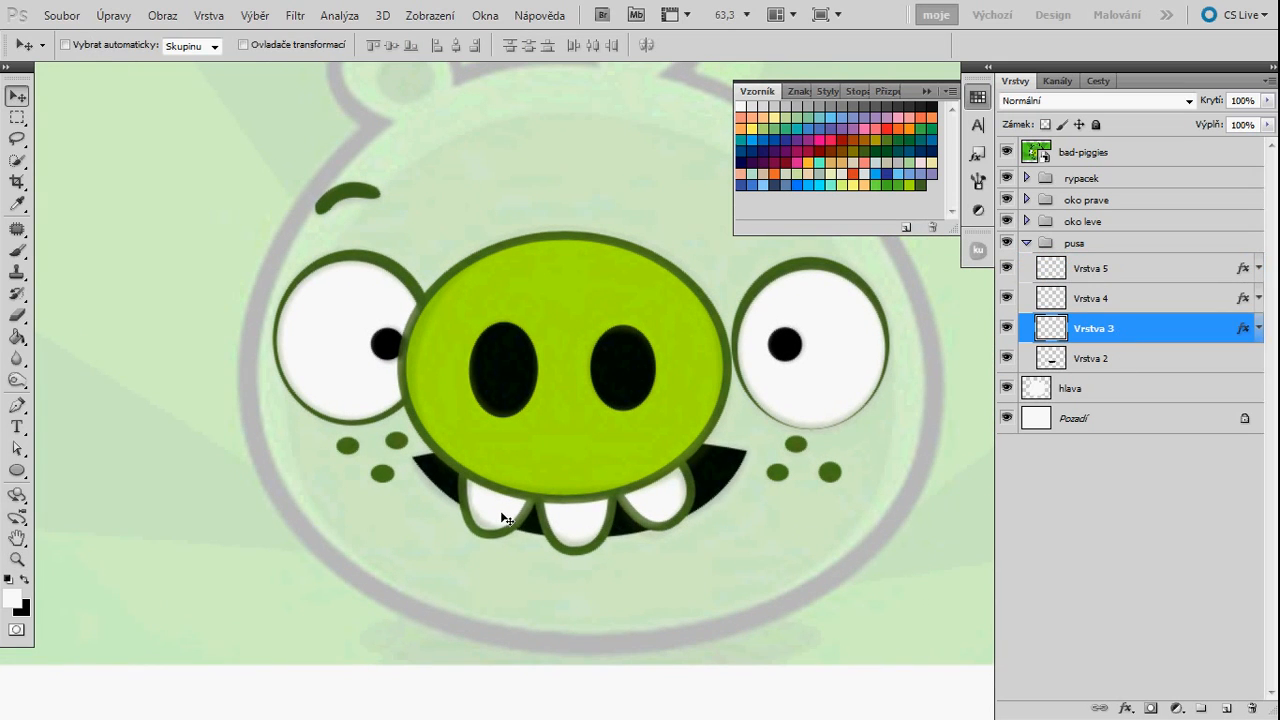
- Check the whole drawing with the bad-piggies reference and Pozadí background hidden, and show the reference again
key(z)
mouse_move(645, 484)
mouse_down()
mouse_move(570, 489)
mouse_move(664, 489)
mouse_up()
click(979, 98)
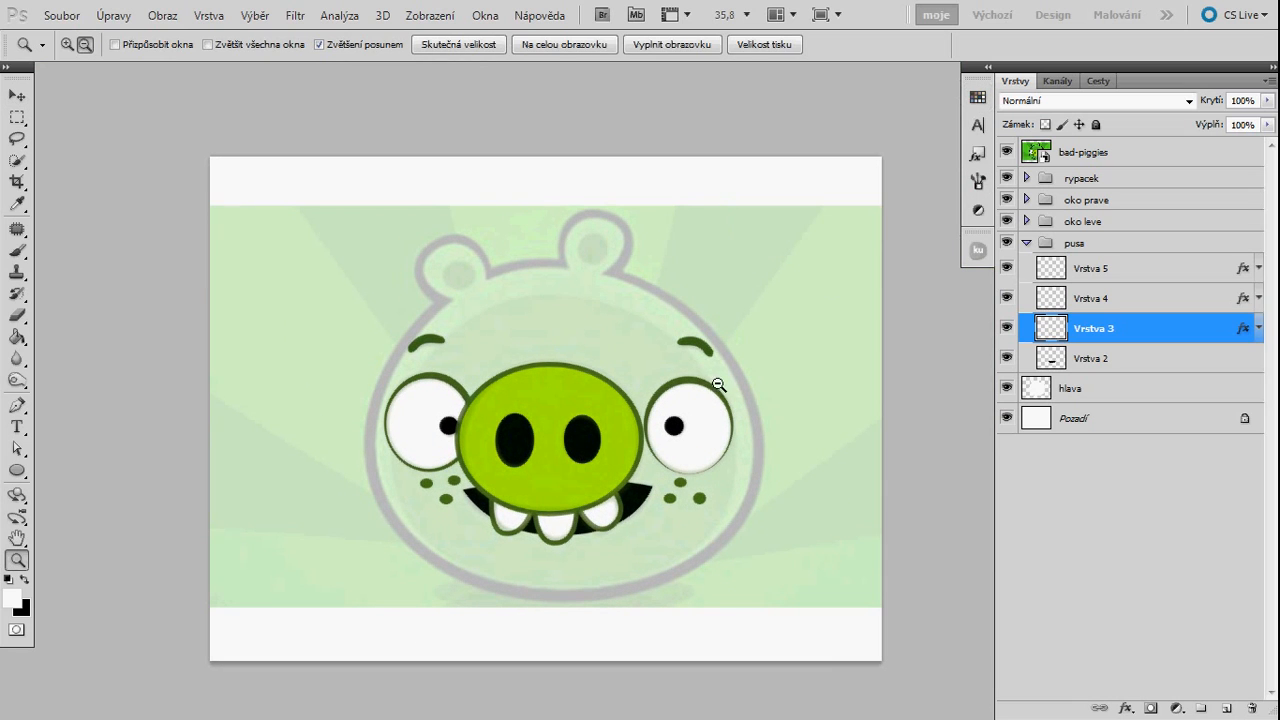
drag(588, 518, 604, 512)
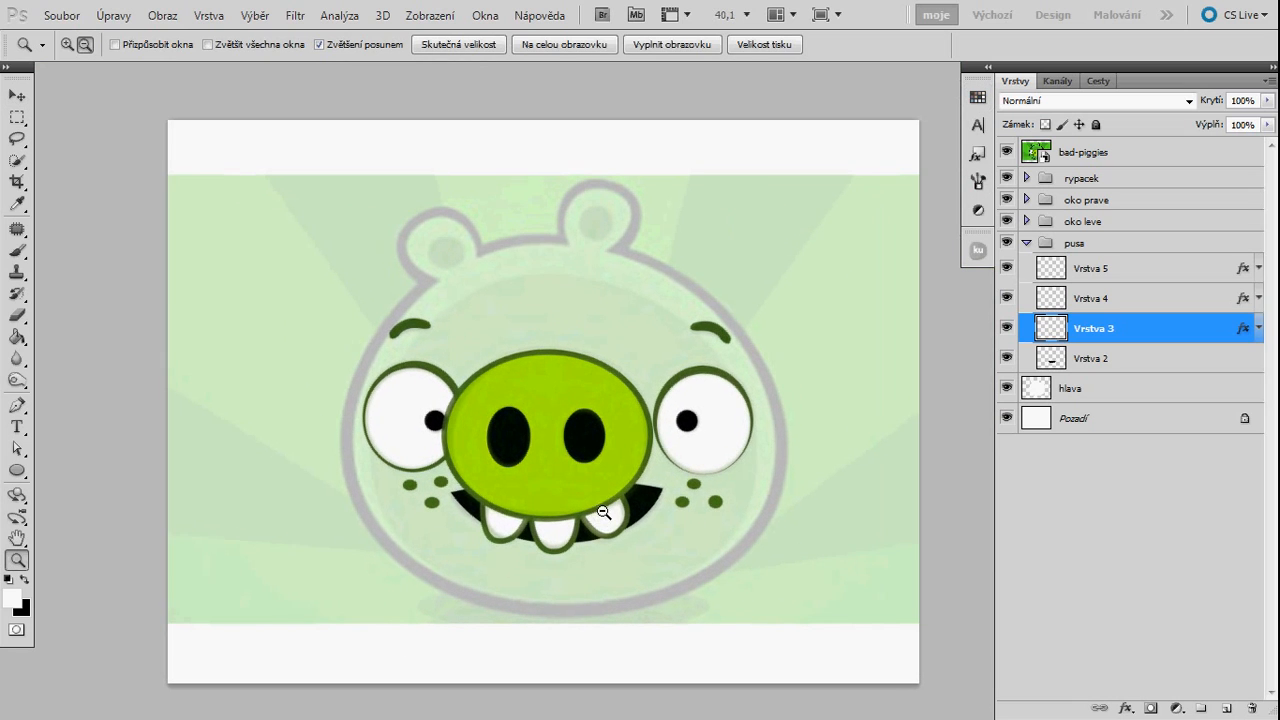
click(1056, 158)
click(1007, 152)
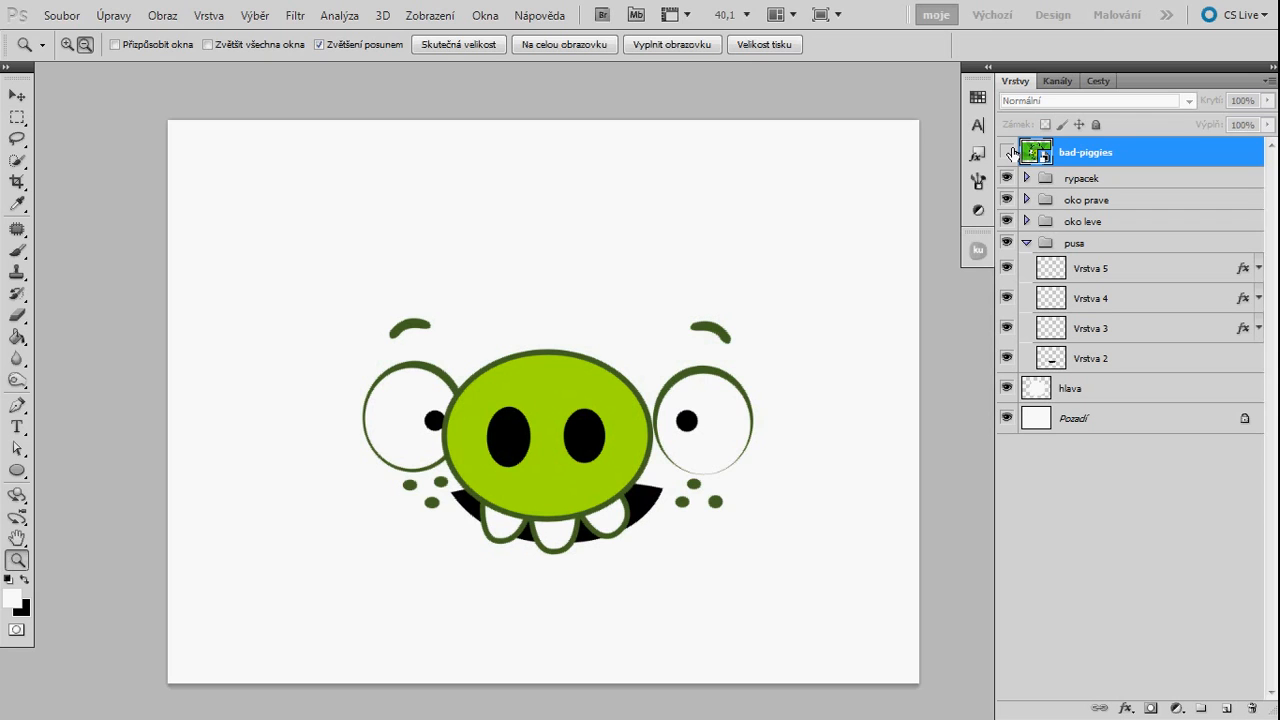
click(1040, 420)
click(1007, 418)
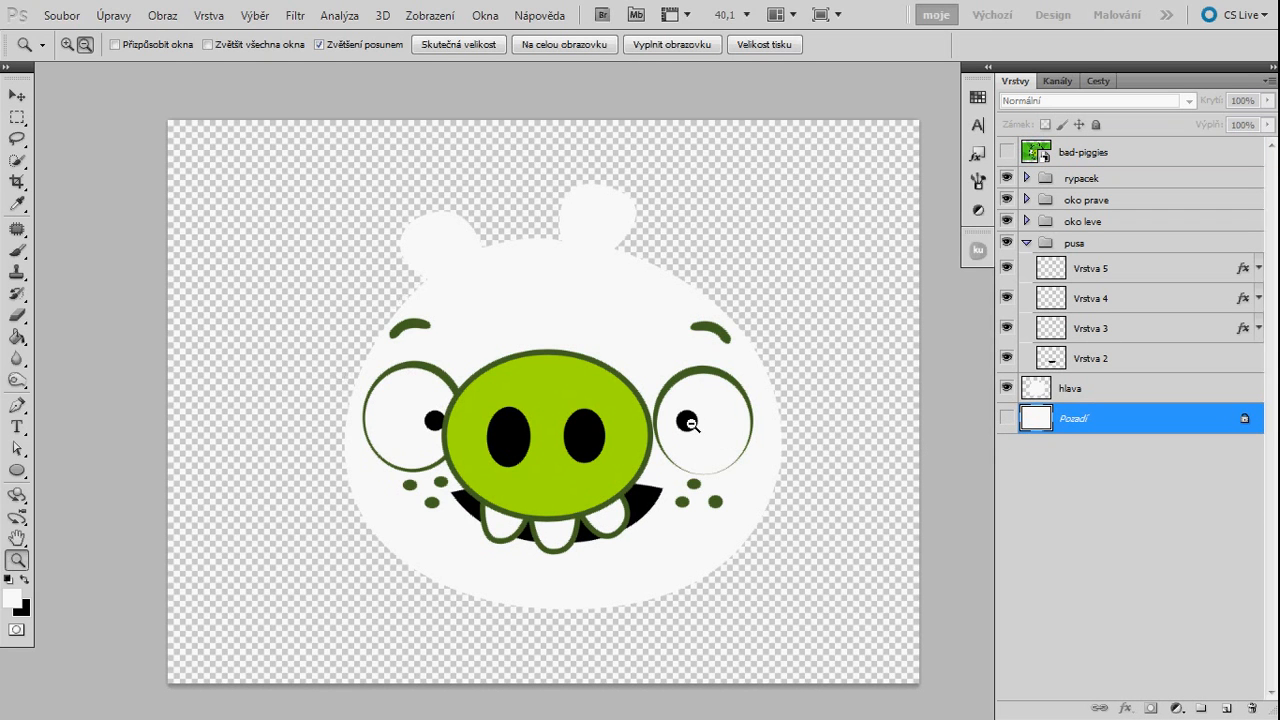
click(1007, 152)
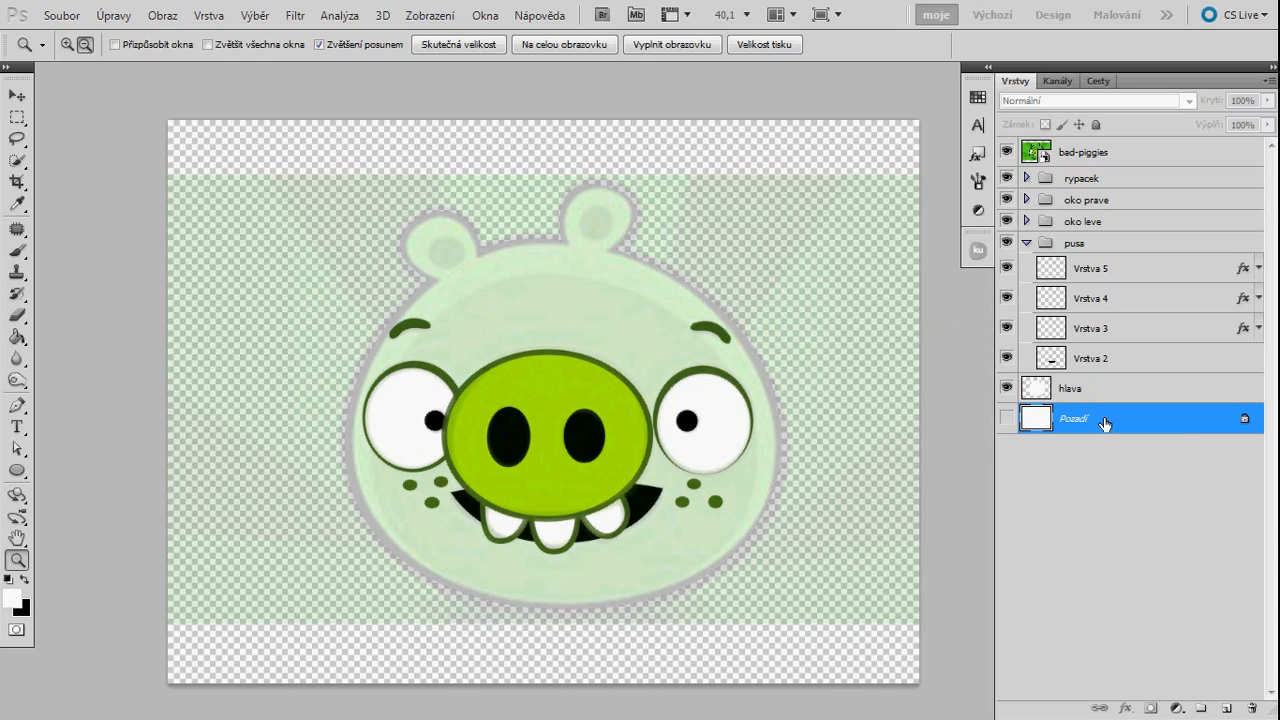
- Add a black 25 px outside stroke (Vytáhnout) to the hlava layer
double_click(1172, 430)
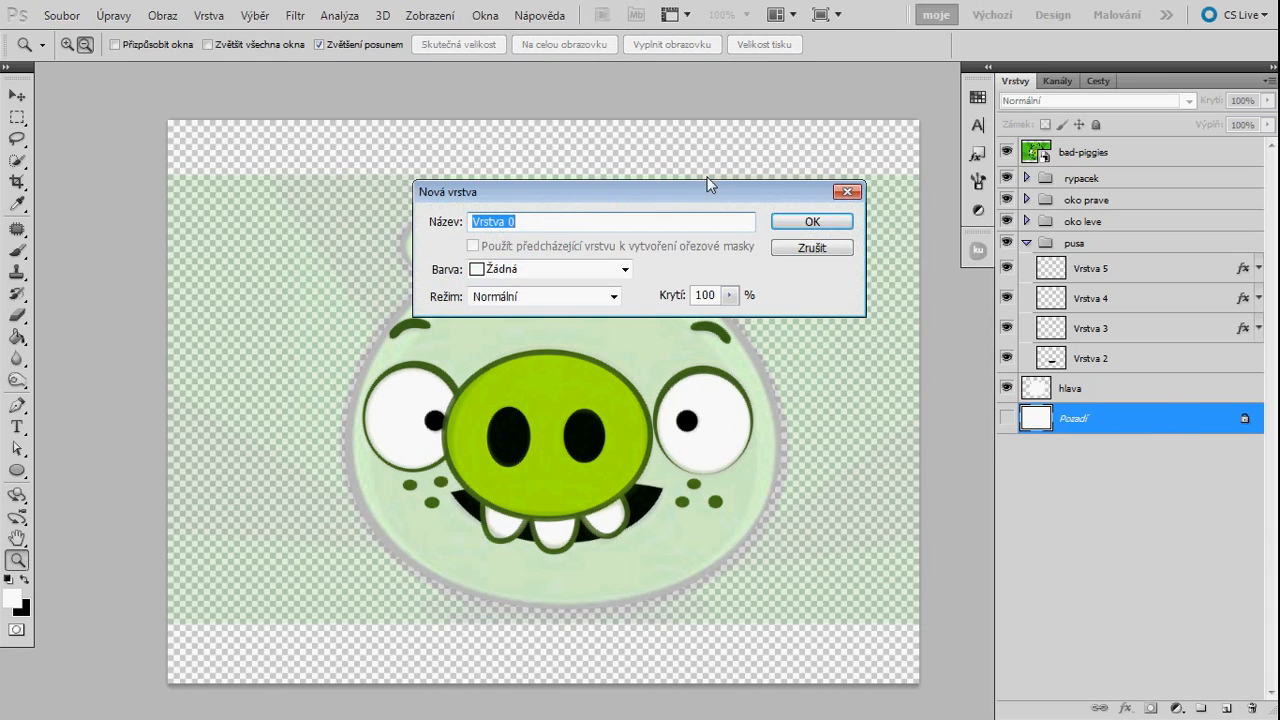
key(Return)
double_click(1165, 414)
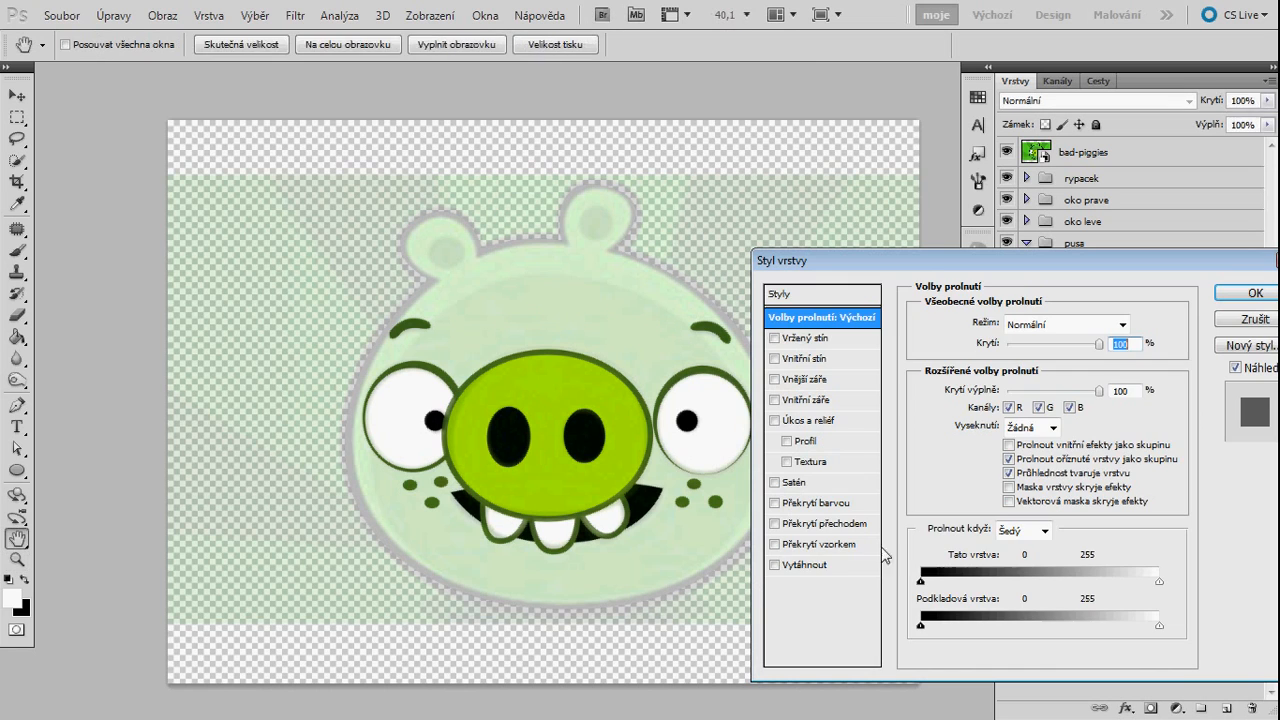
click(806, 565)
double_click(1076, 321)
text(1)
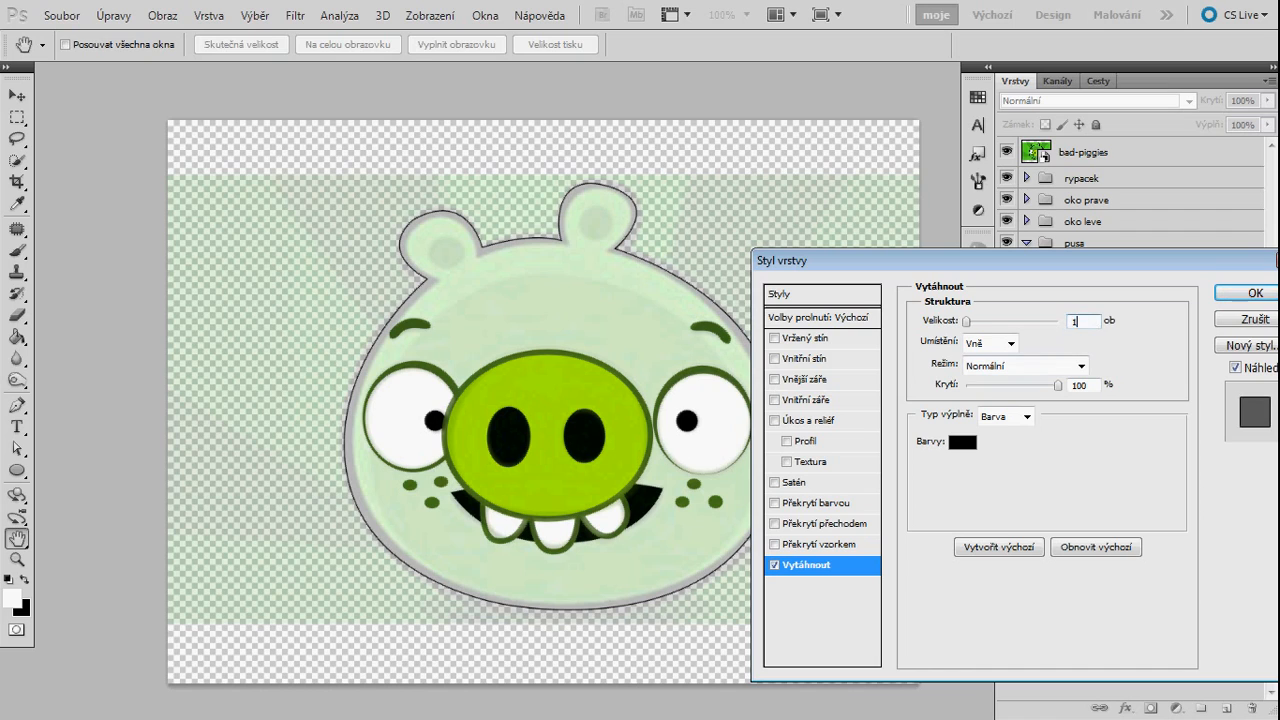
text(20)
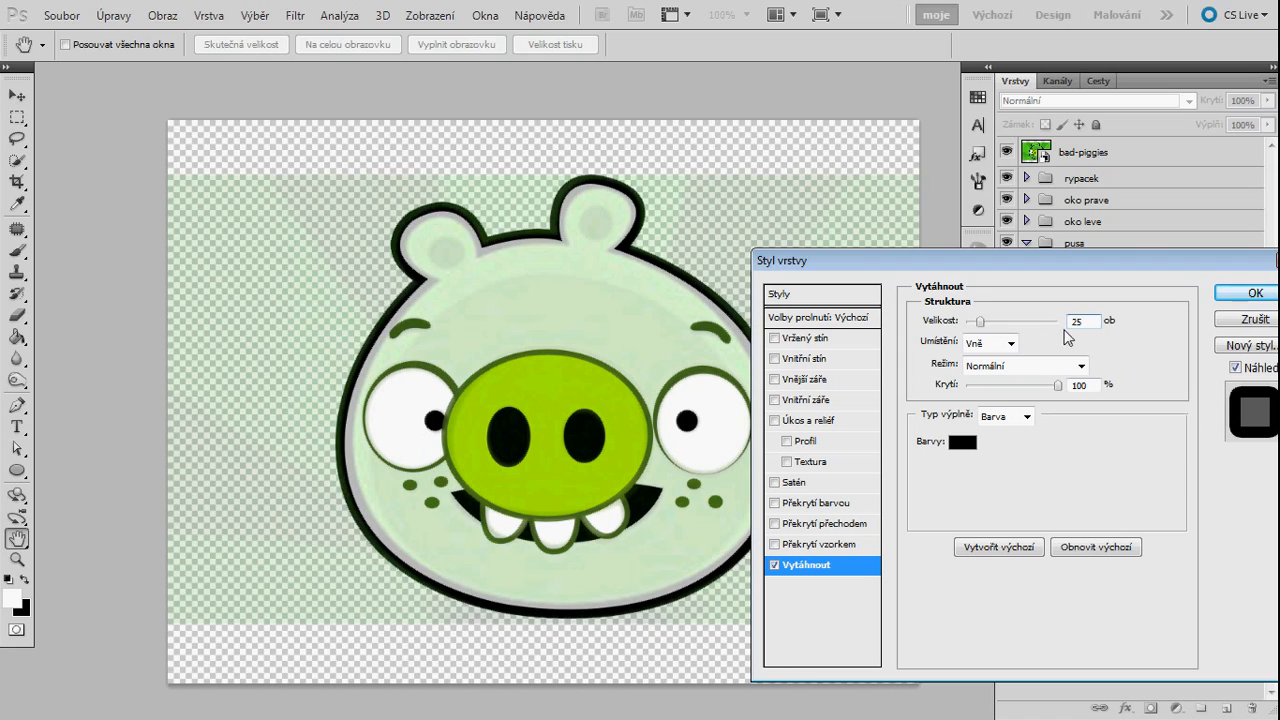
click(1252, 293)
- Save the document to the desktop (Plocha) in Photoshop format with the file name bad piggies
drag(637, 480, 643, 466)
key(ctrl+s)
key(Escape)
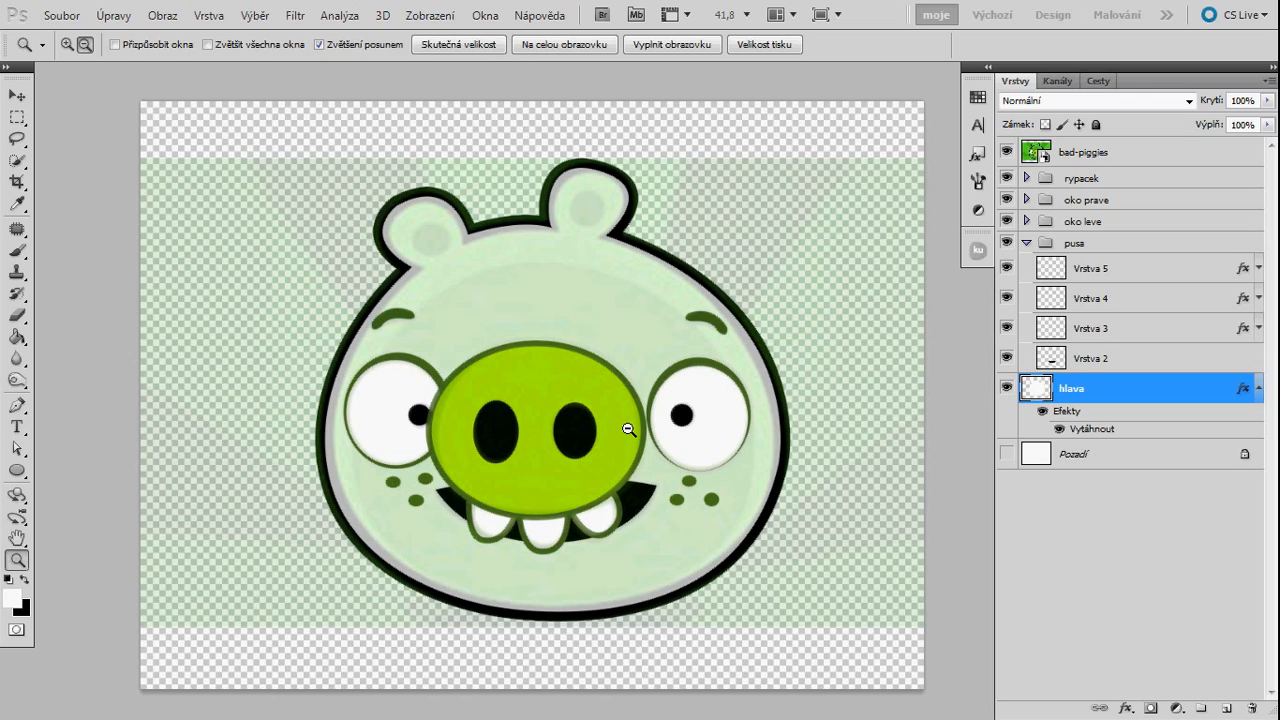
key(ctrl+s)
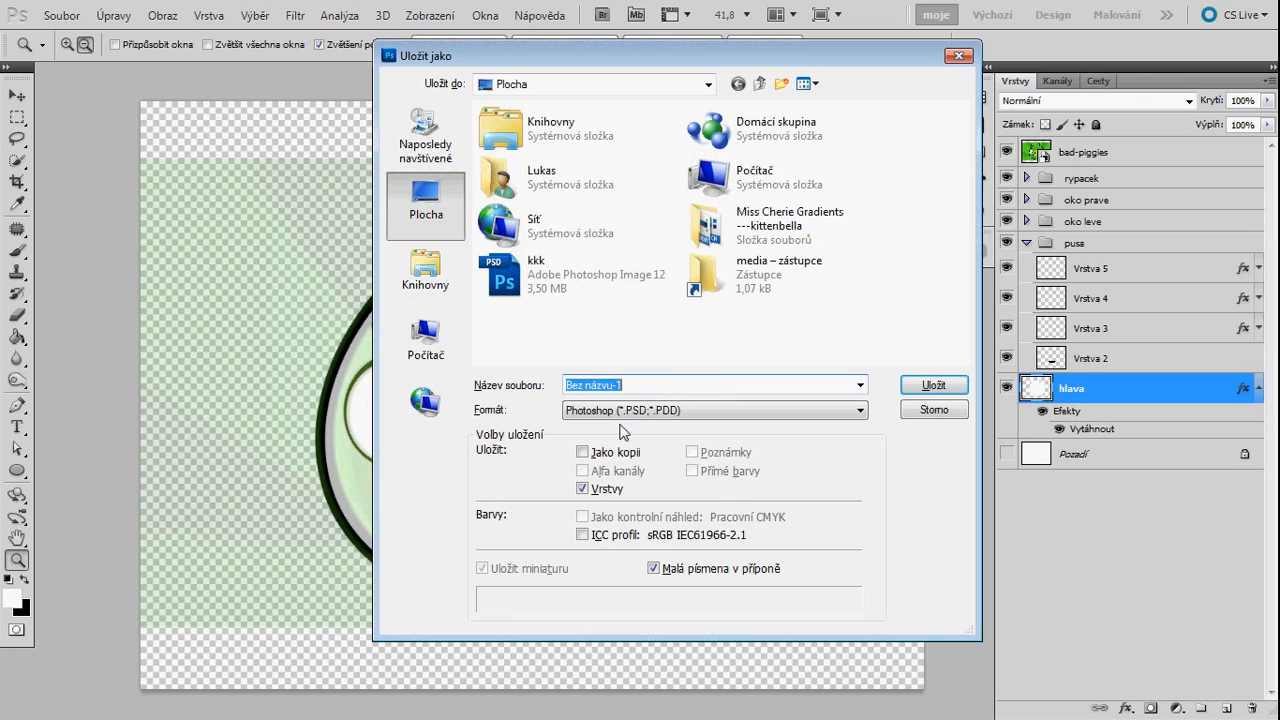
text(bad piggies)
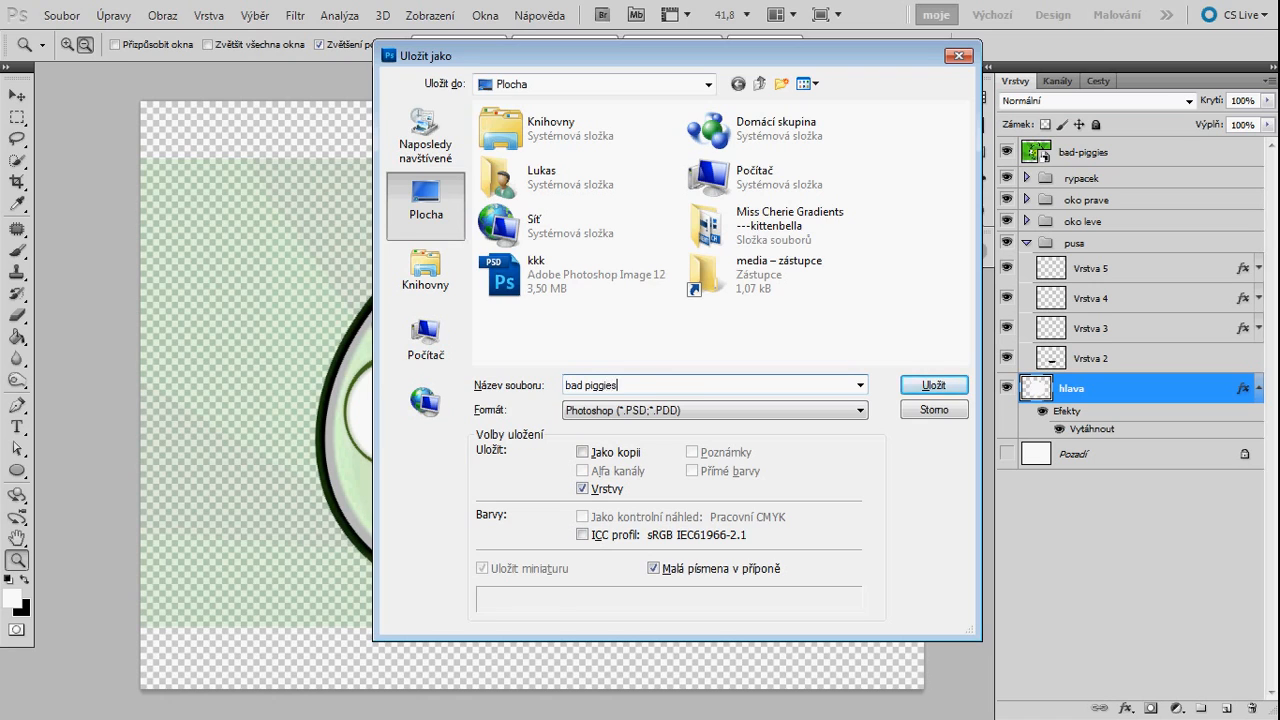
key(Return)
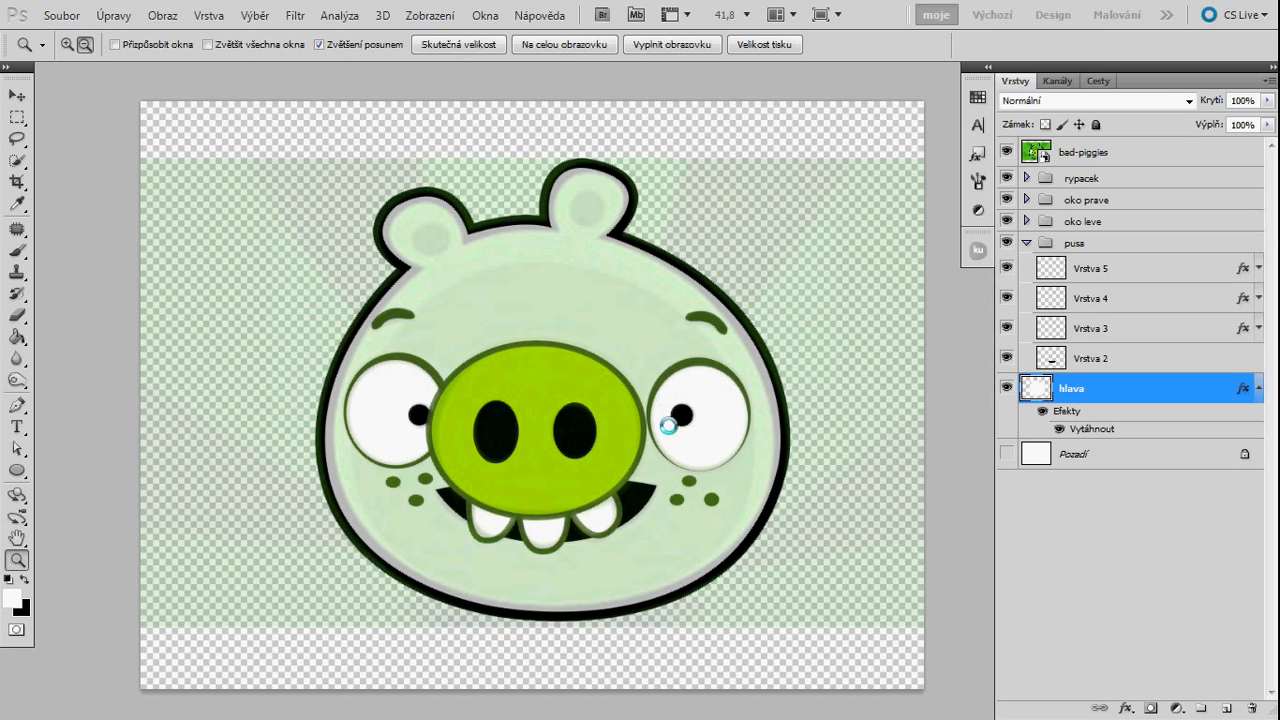
- Draw a large white ellipse shape directly above the hlava layer, spanning the inner face from the forehead to the chin
drag(649, 432, 629, 430)
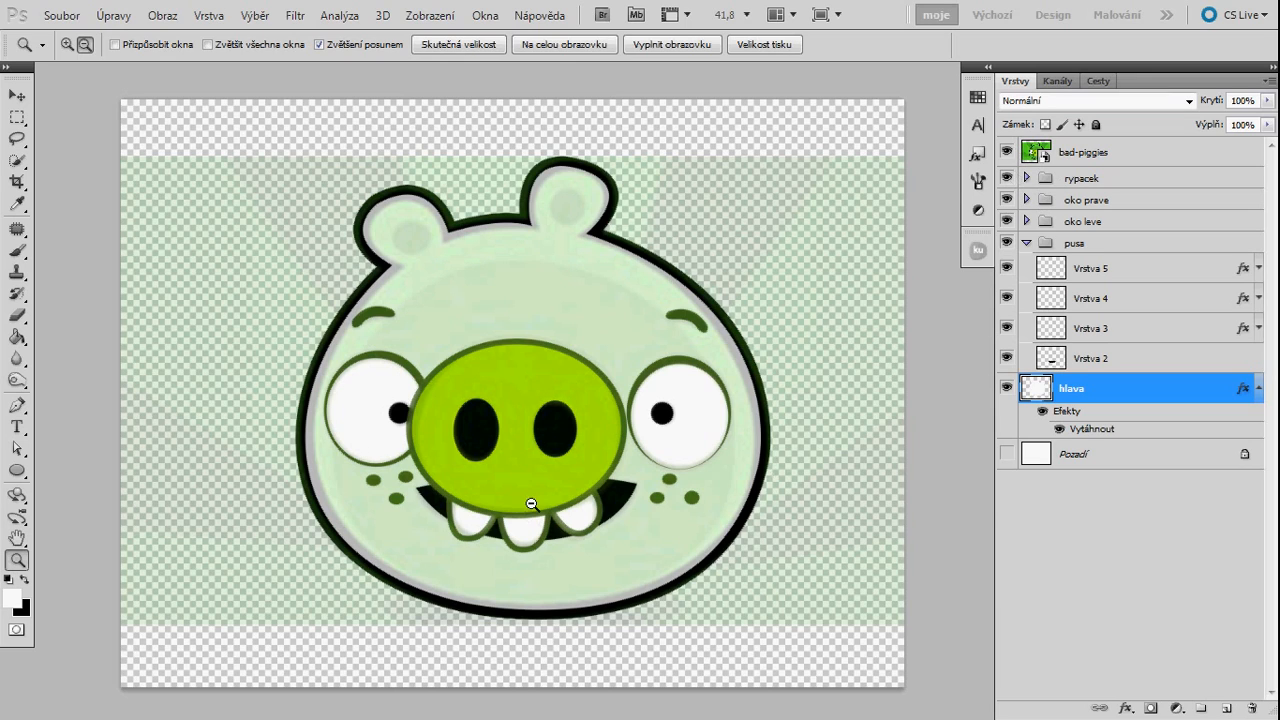
click(17, 470)
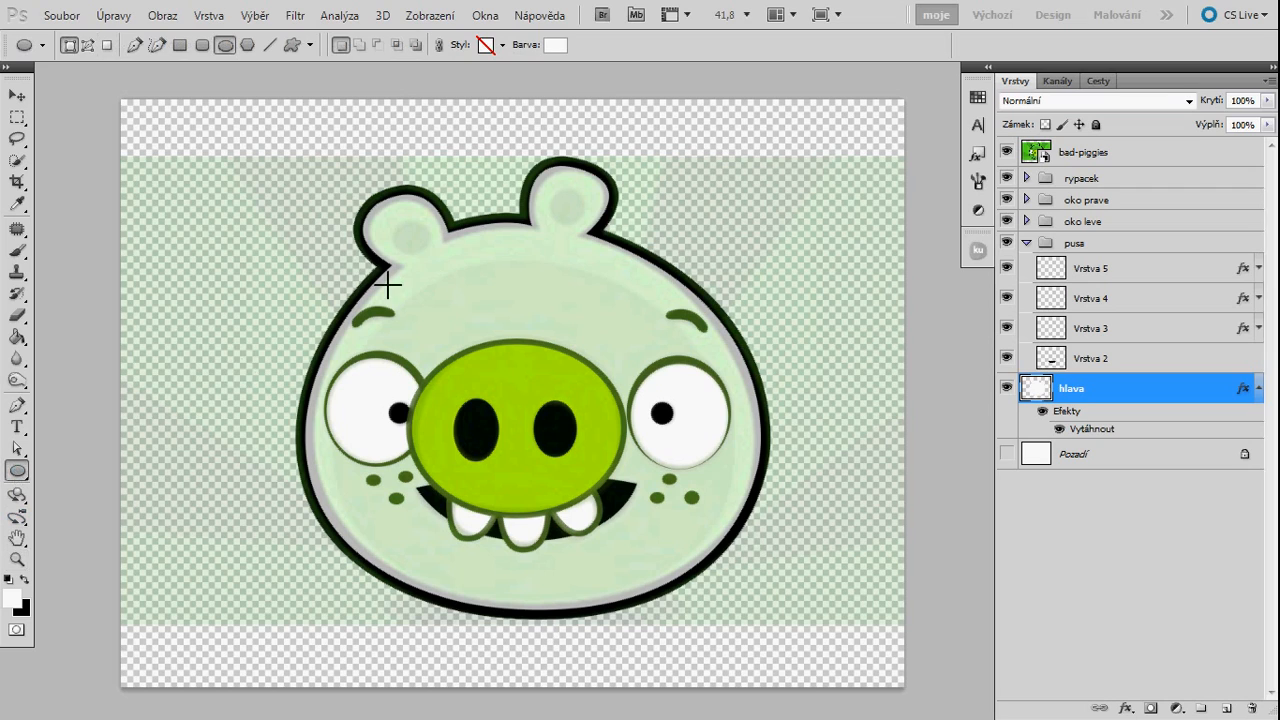
drag(346, 273, 700, 565)
drag(740, 620, 736, 612)
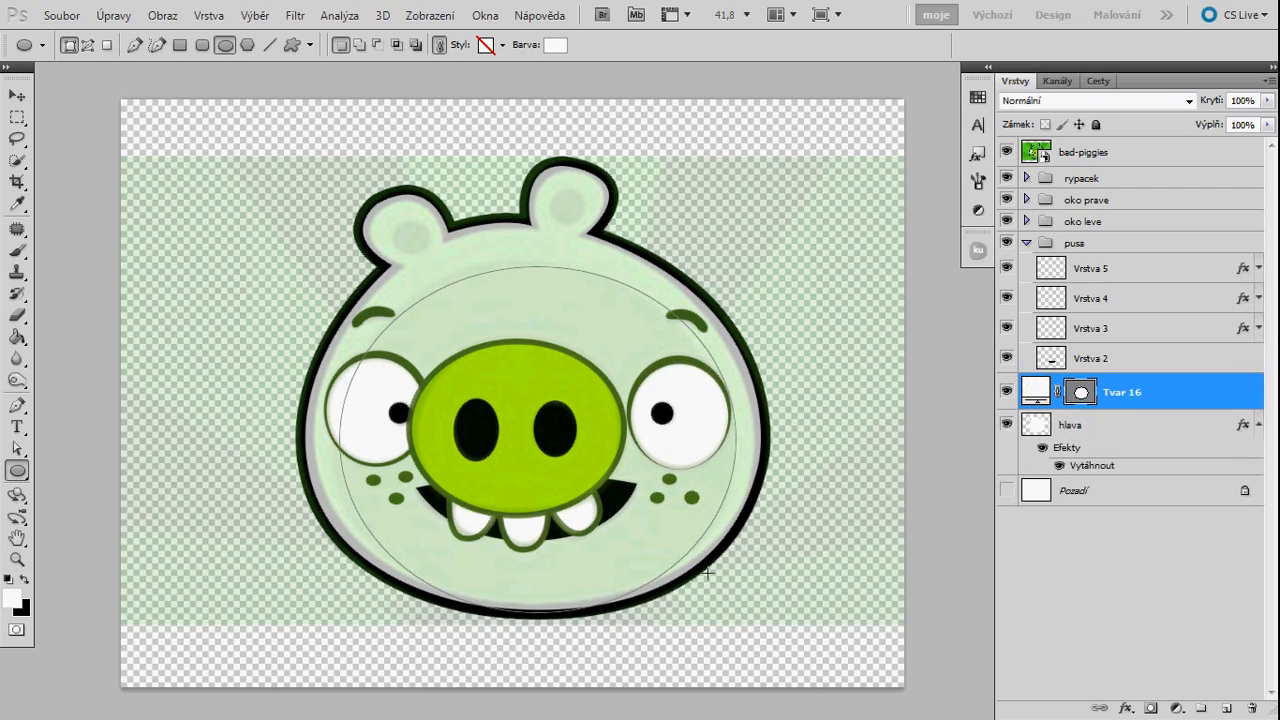
- Distort the face ellipse with Free Transform, pulling its corners and edges outward to follow the reference's darker face area
key(ctrl+t)
drag(341, 268, 338, 253)
drag(346, 438, 334, 443)
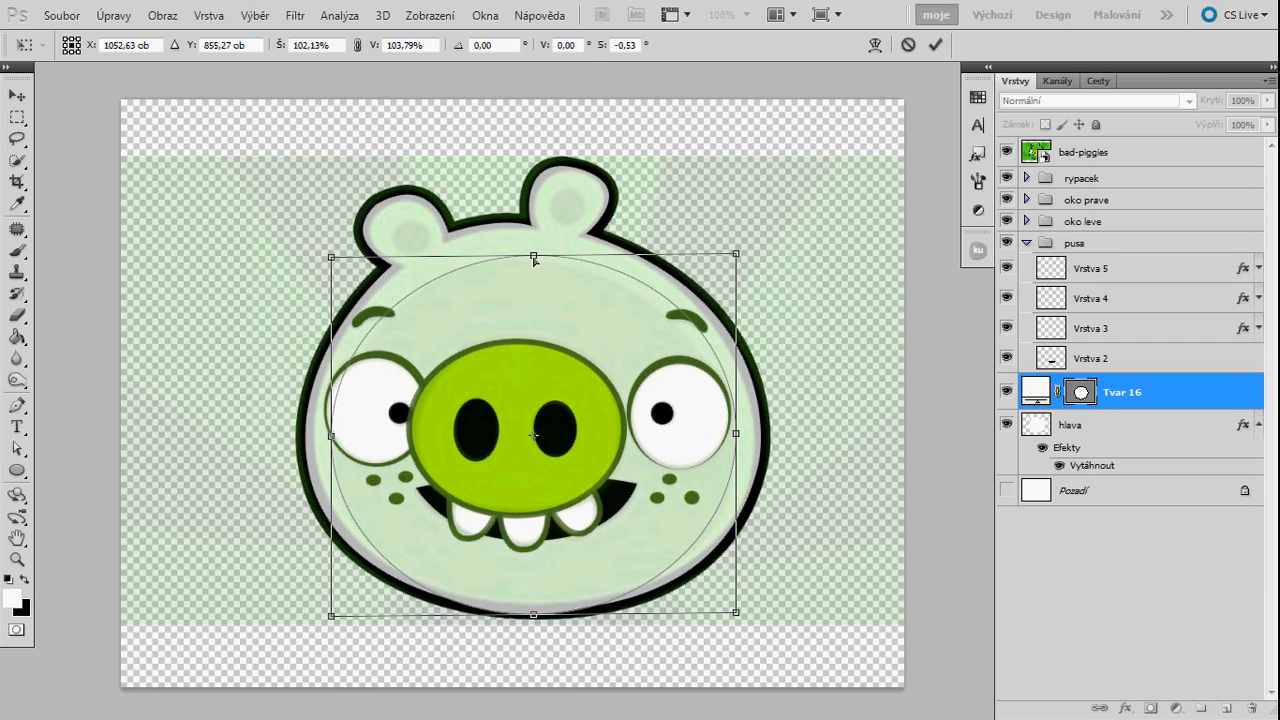
drag(535, 260, 517, 259)
drag(719, 258, 724, 269)
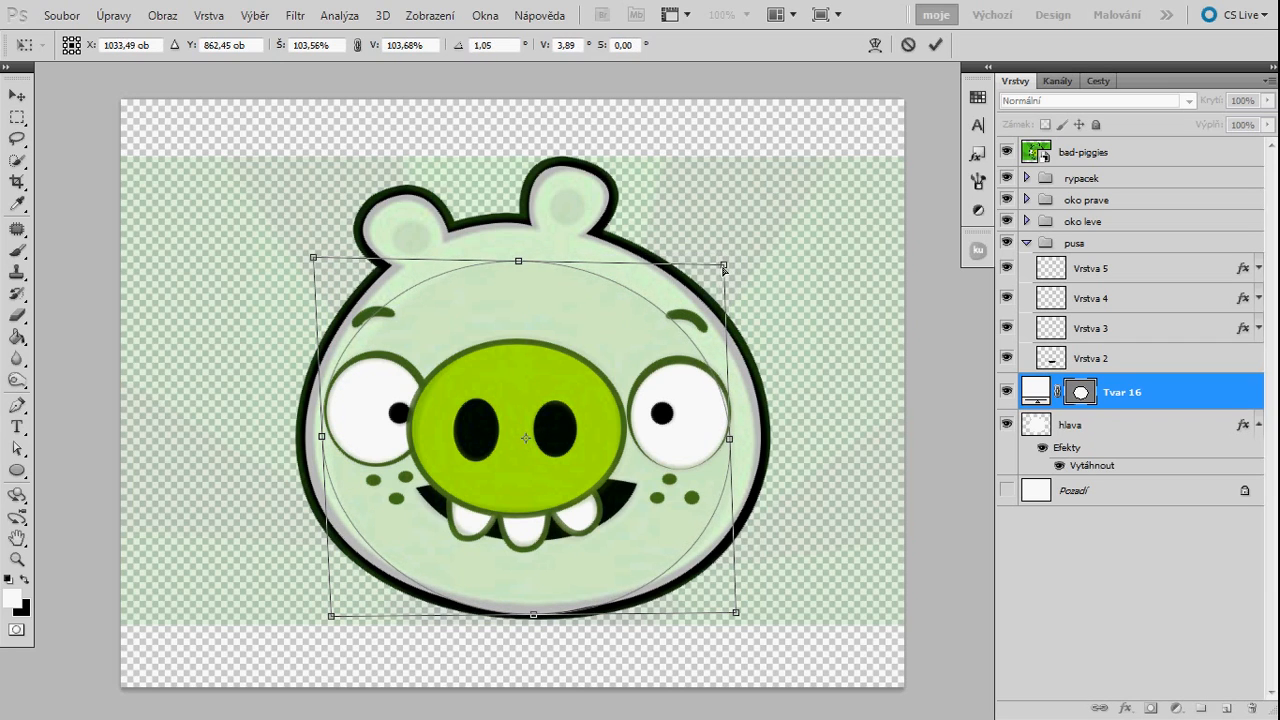
drag(736, 612, 736, 618)
drag(340, 622, 323, 625)
key(Return)
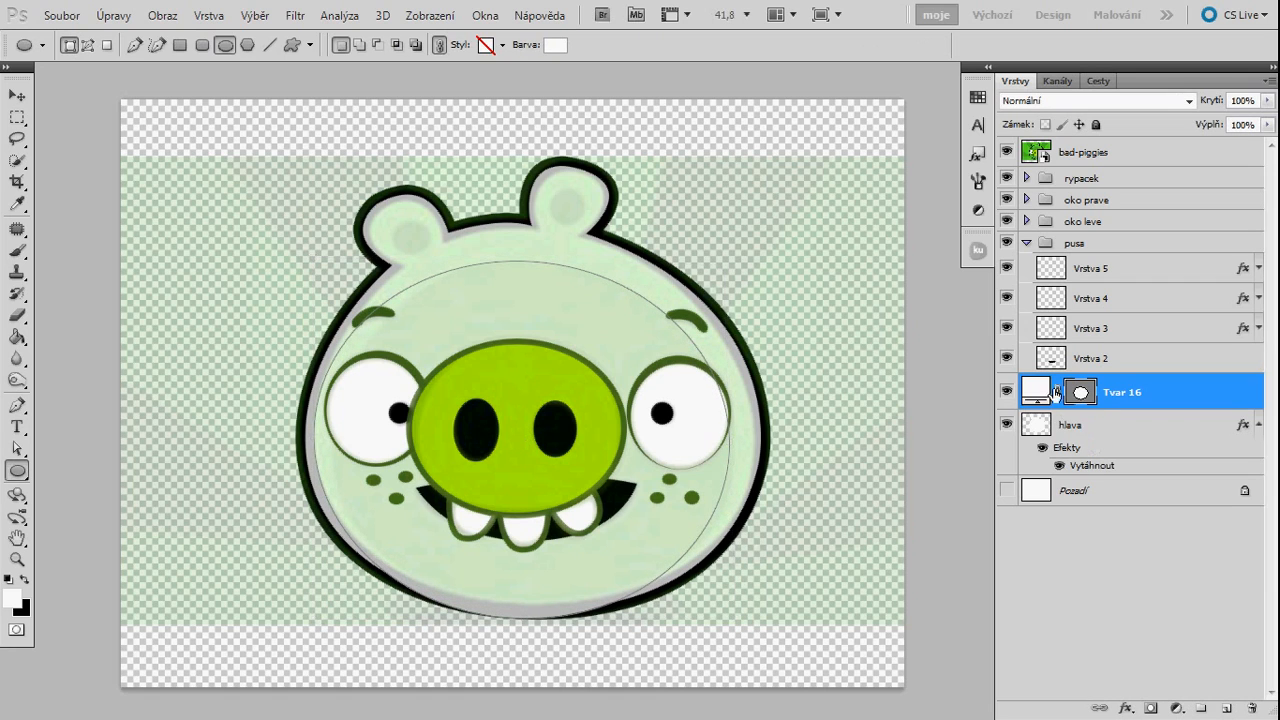
- Fill the face ellipse with the darker green swatch 50bb2f
double_click(1037, 391)
click(980, 96)
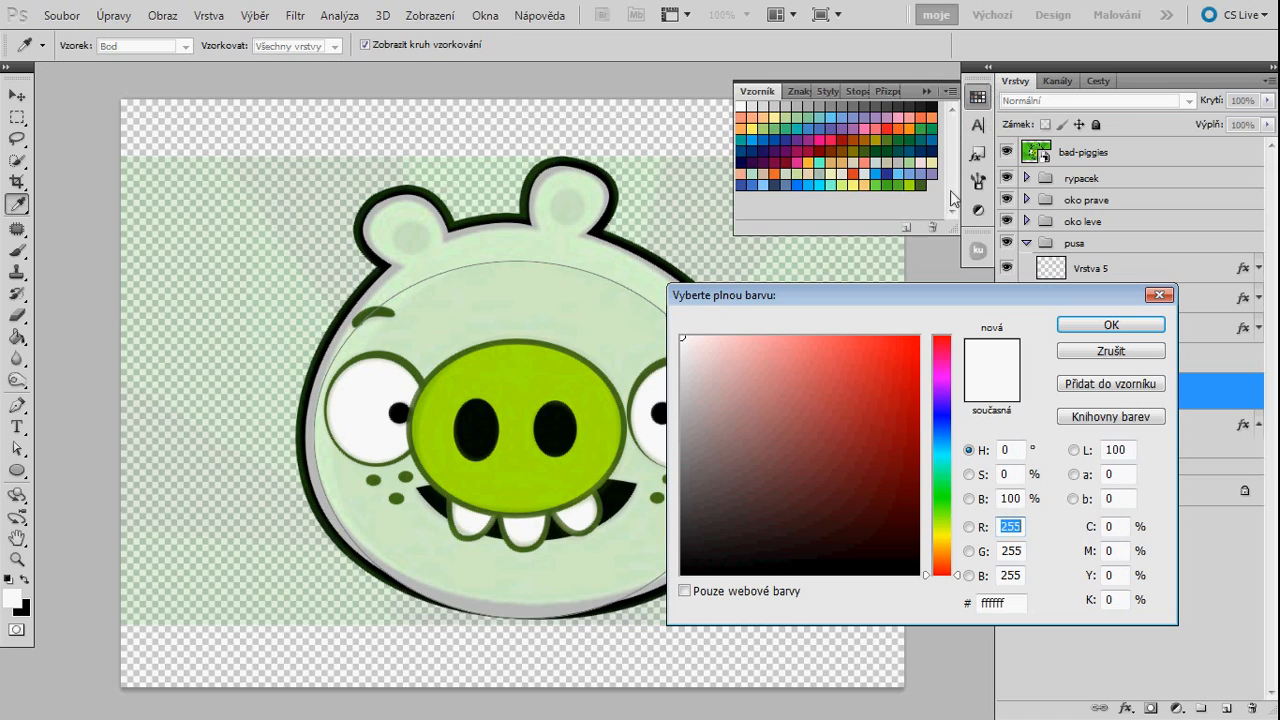
click(904, 189)
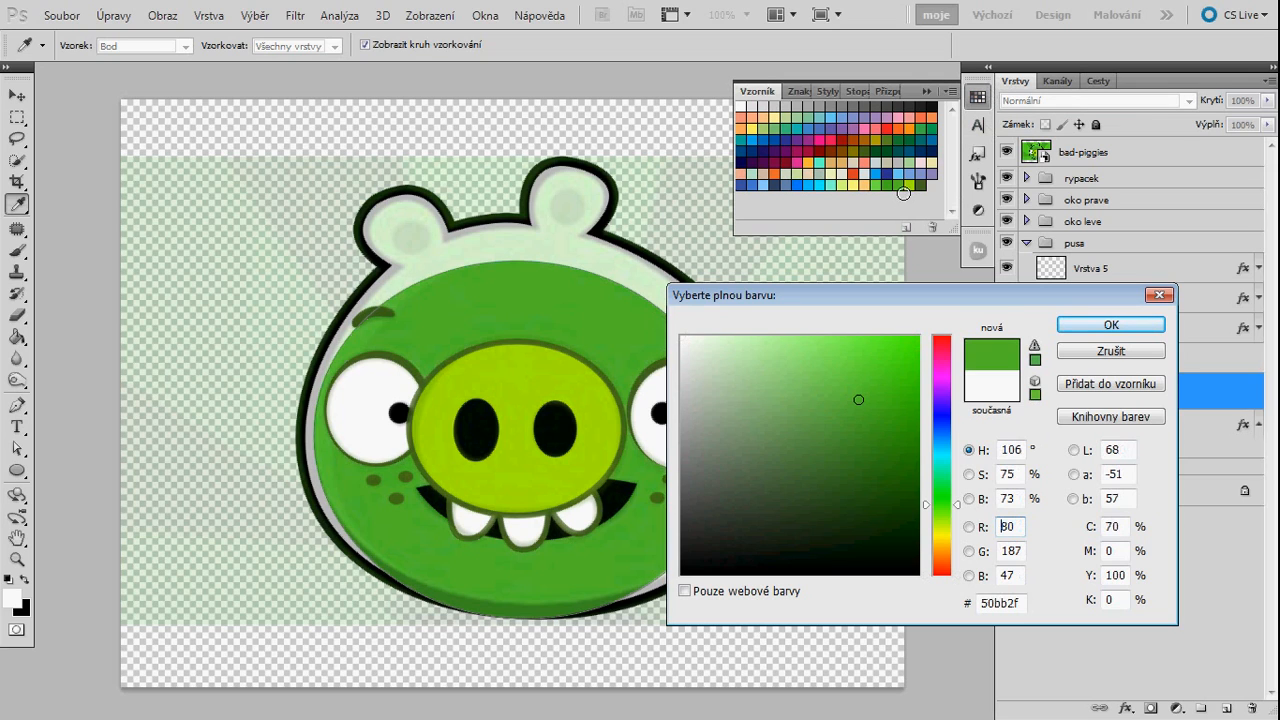
click(1100, 325)
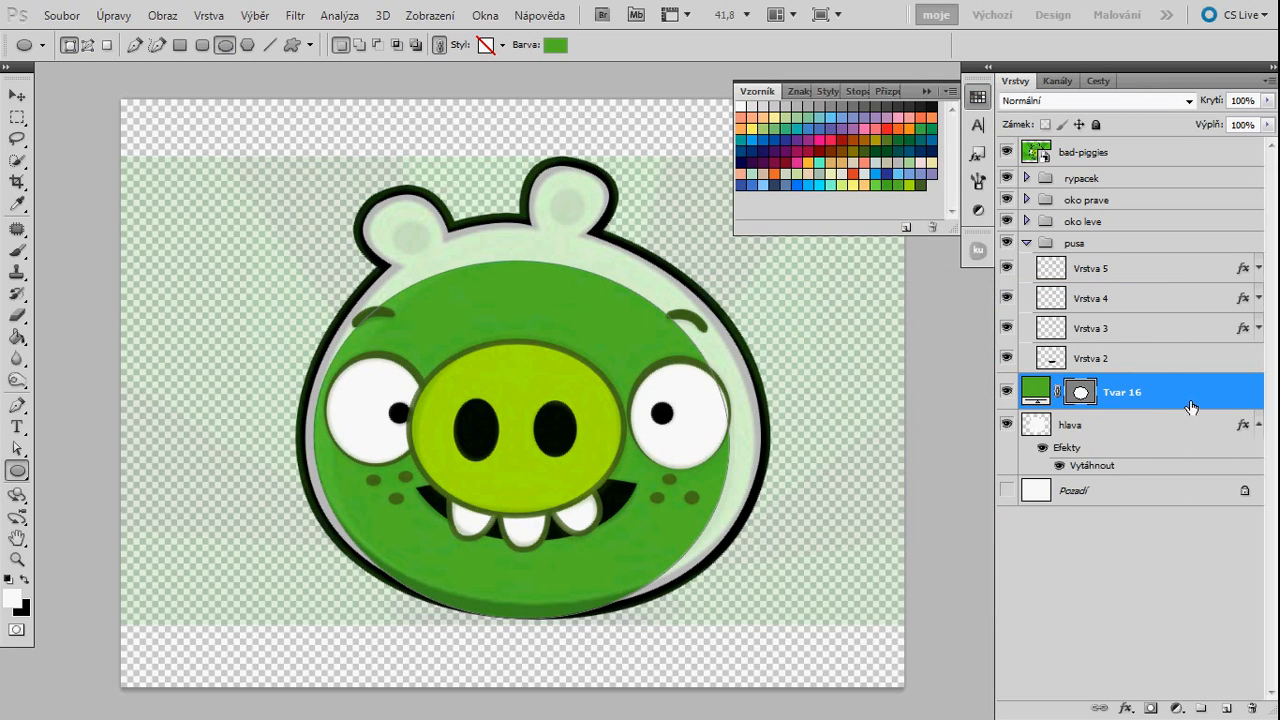
- Add a colour overlay (Překrytí barvou) in light green 6be545 to the hlava layer
double_click(1157, 423)
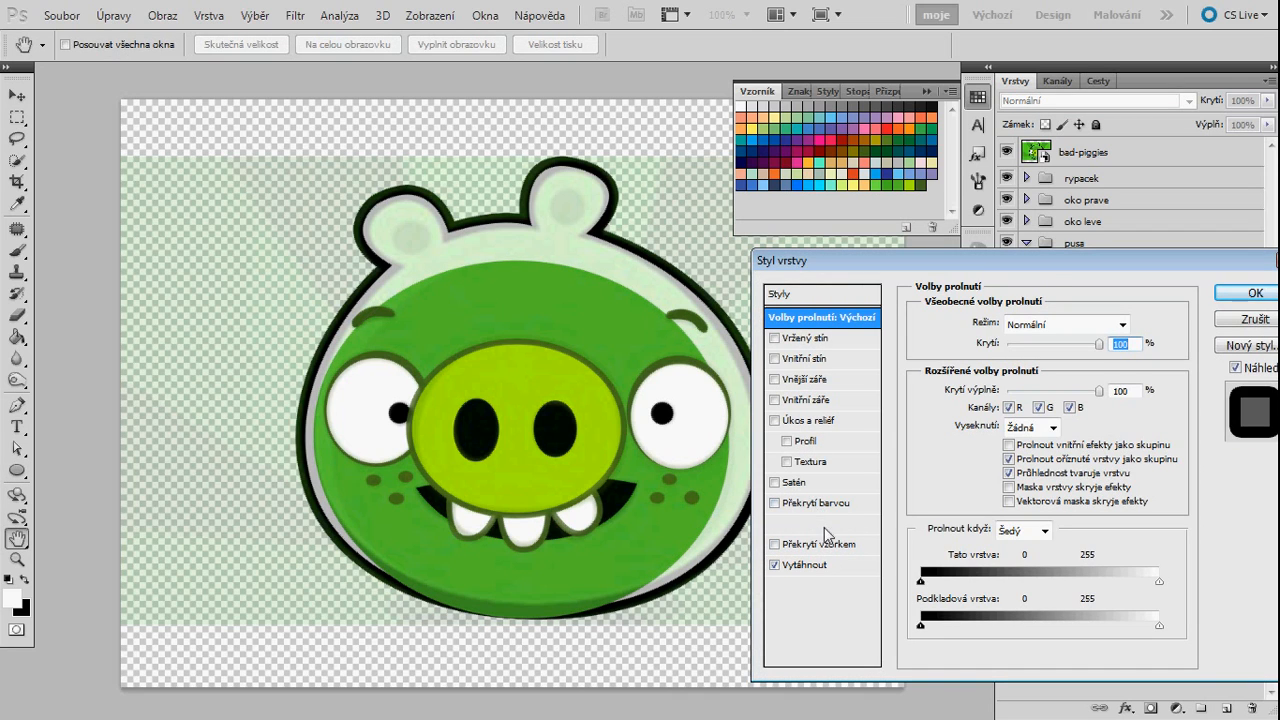
click(816, 503)
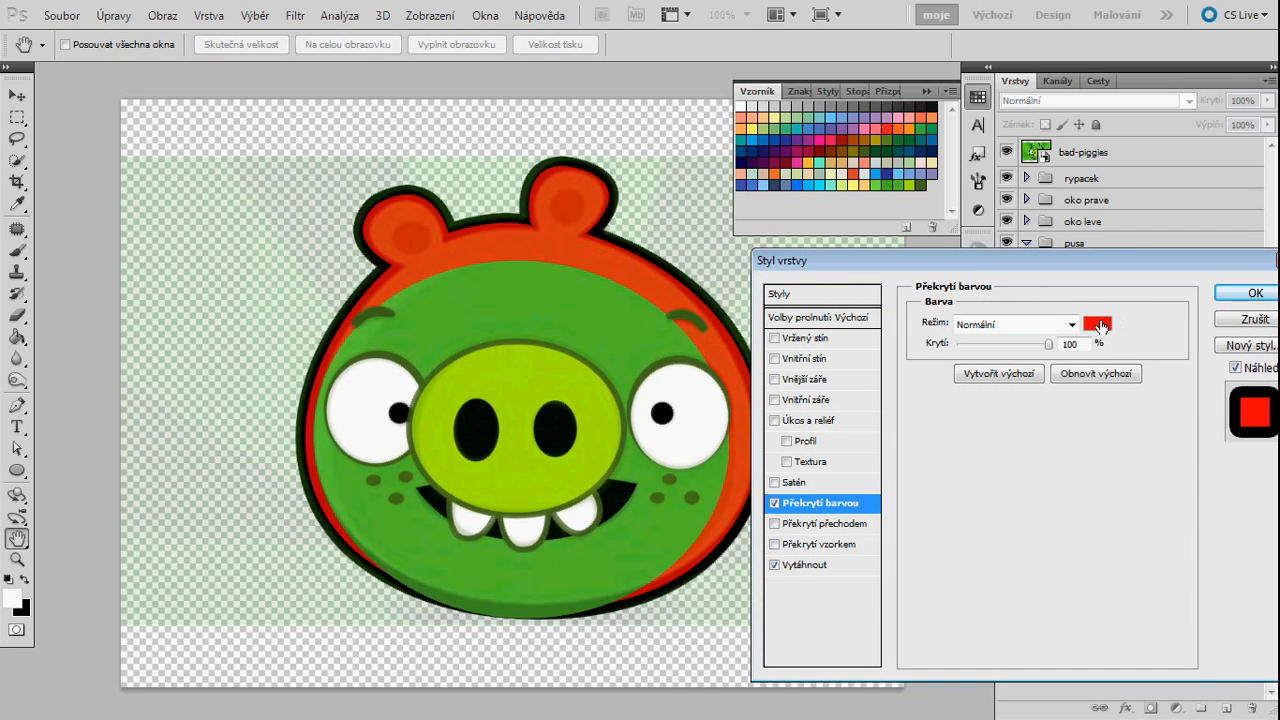
click(1100, 325)
click(881, 185)
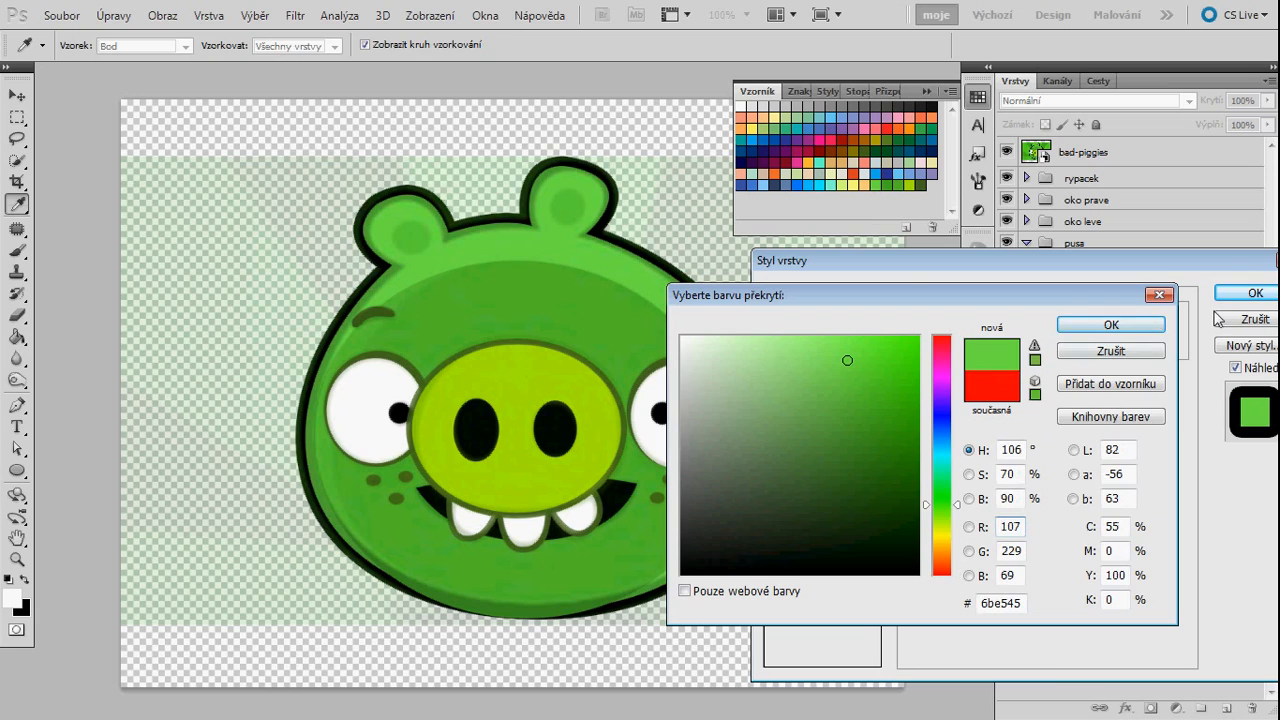
click(1118, 326)
click(1255, 293)
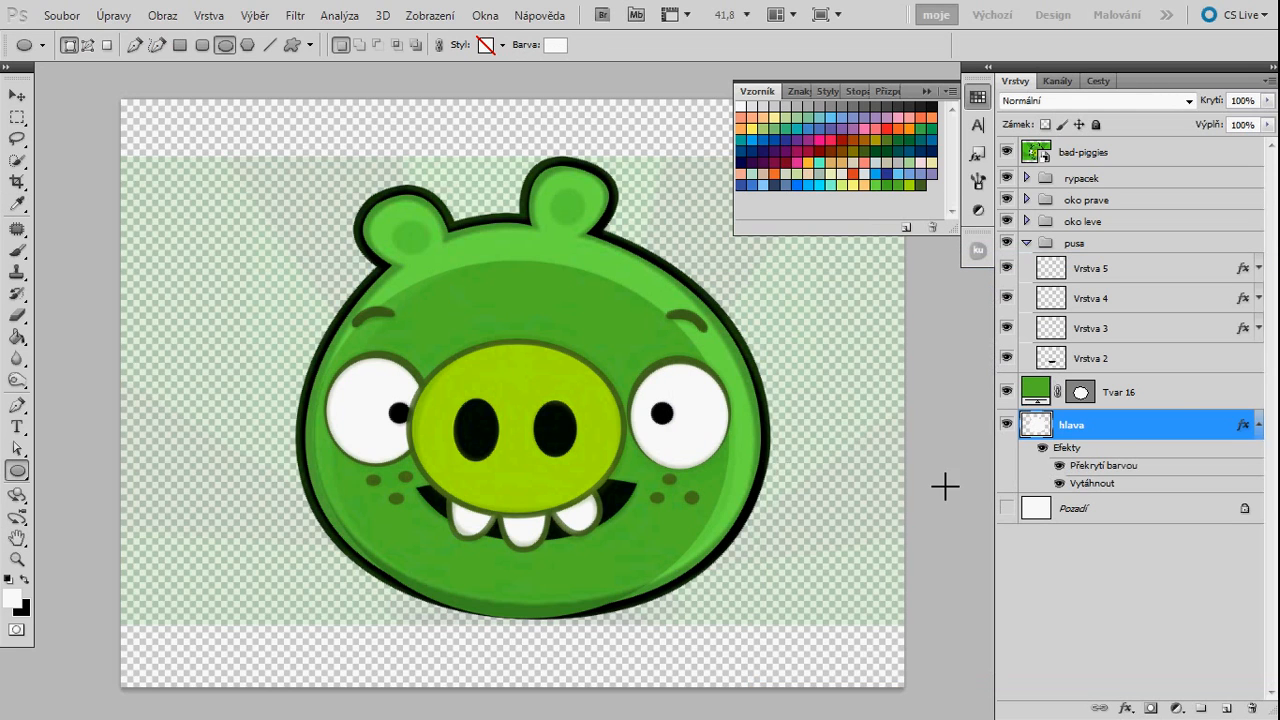
- Move the dark green face ellipse on Tvar 16 and pull its upper corners inward with Free Transform
click(1180, 396)
key(v)
drag(571, 528, 569, 527)
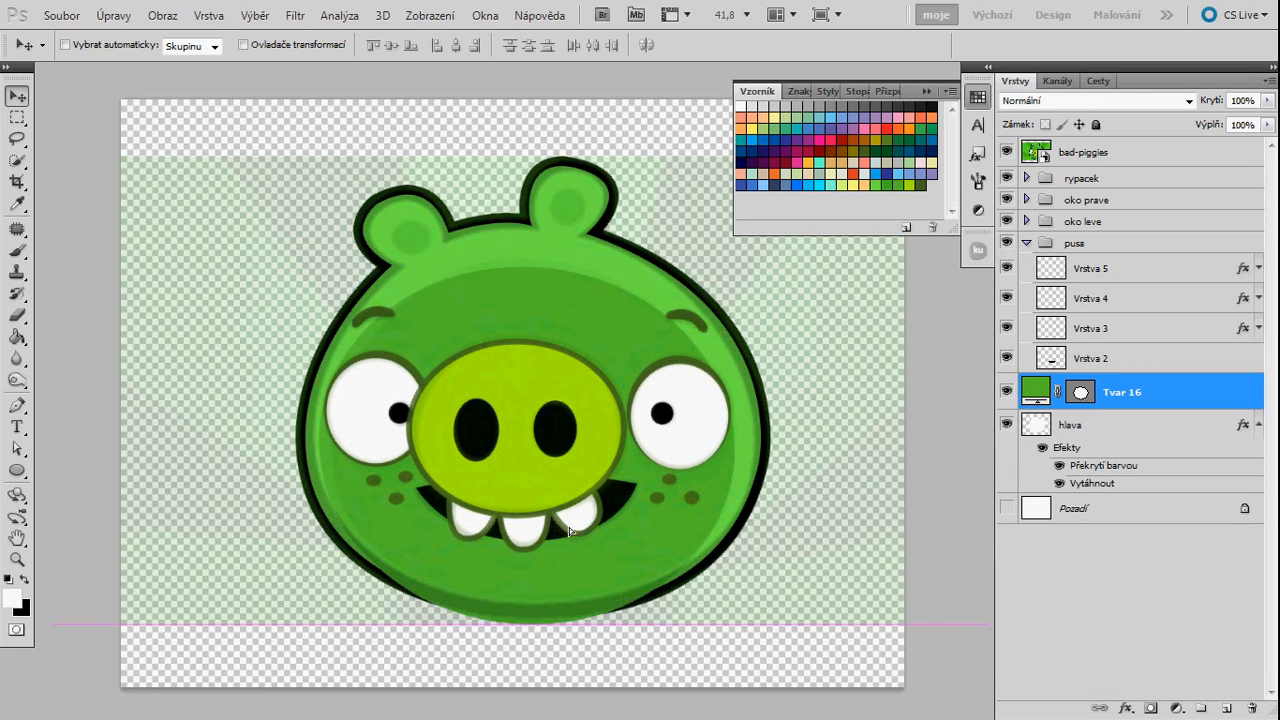
key(ctrl+t)
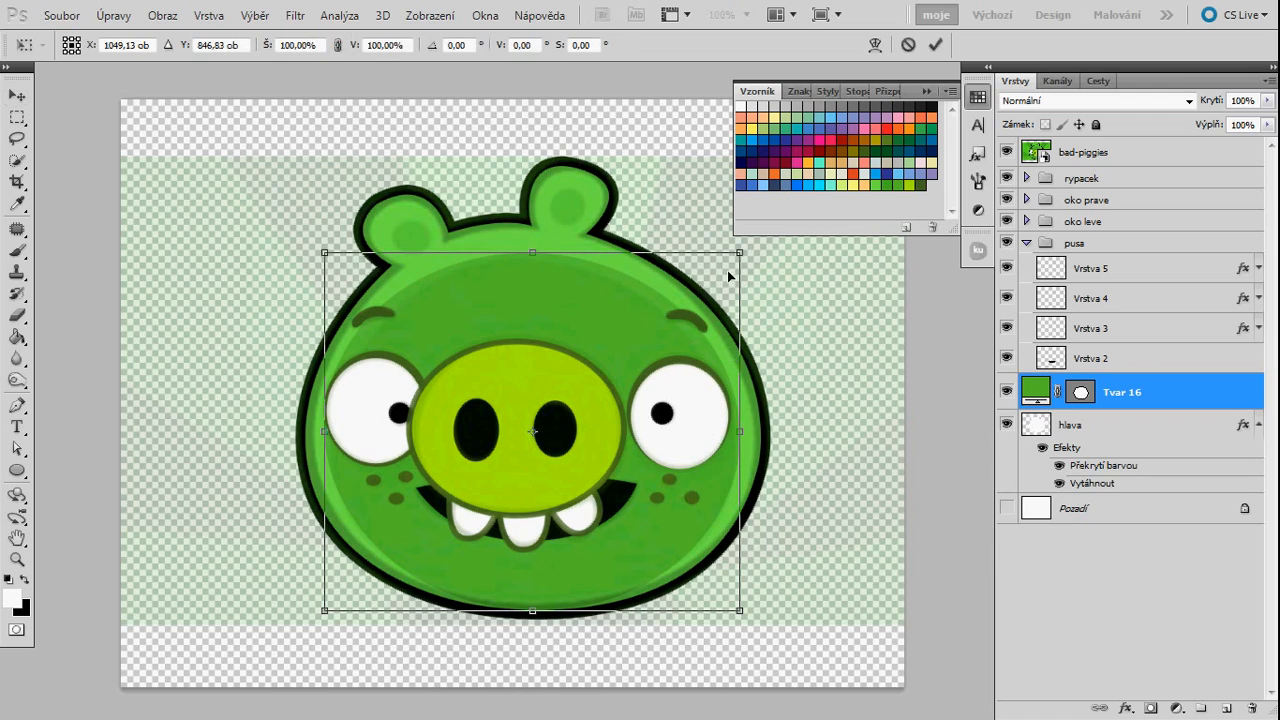
drag(741, 258, 736, 268)
drag(325, 267, 341, 271)
key(Return)
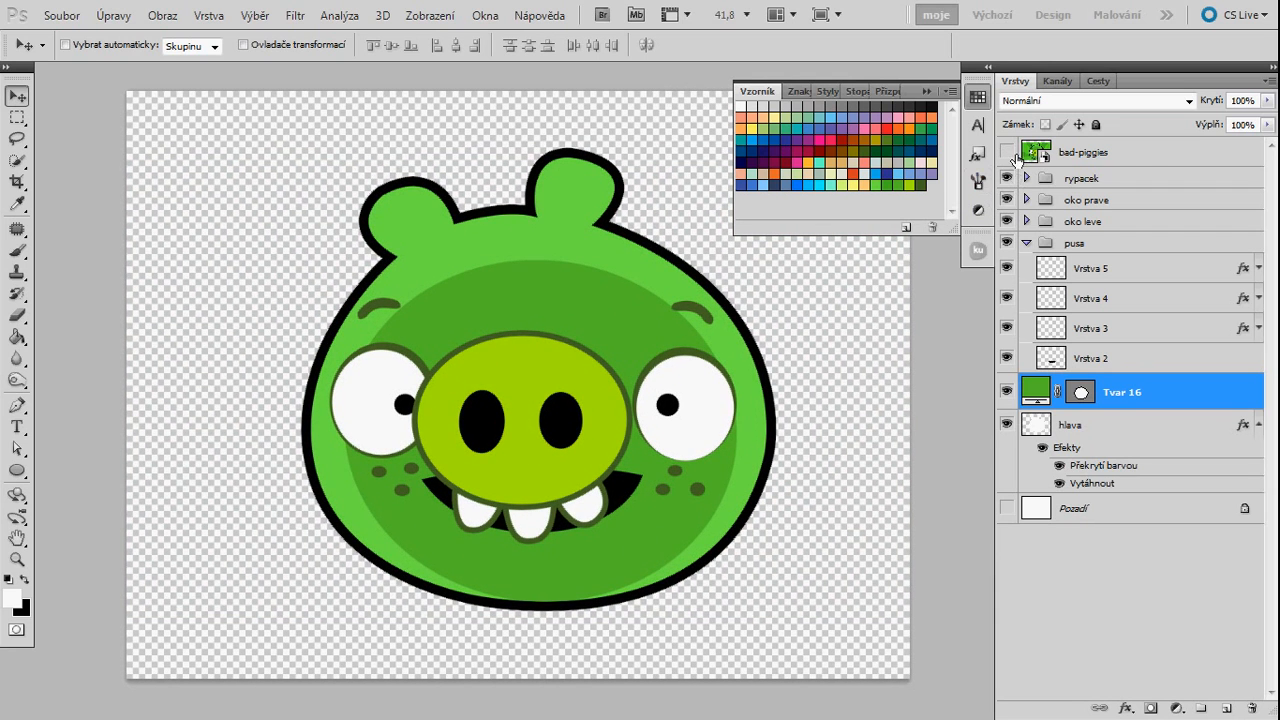
- Show the bad-piggies reference above the coloured head at 100% opacity and close the swatches
click(1007, 152)
click(1141, 156)
click(1007, 424)
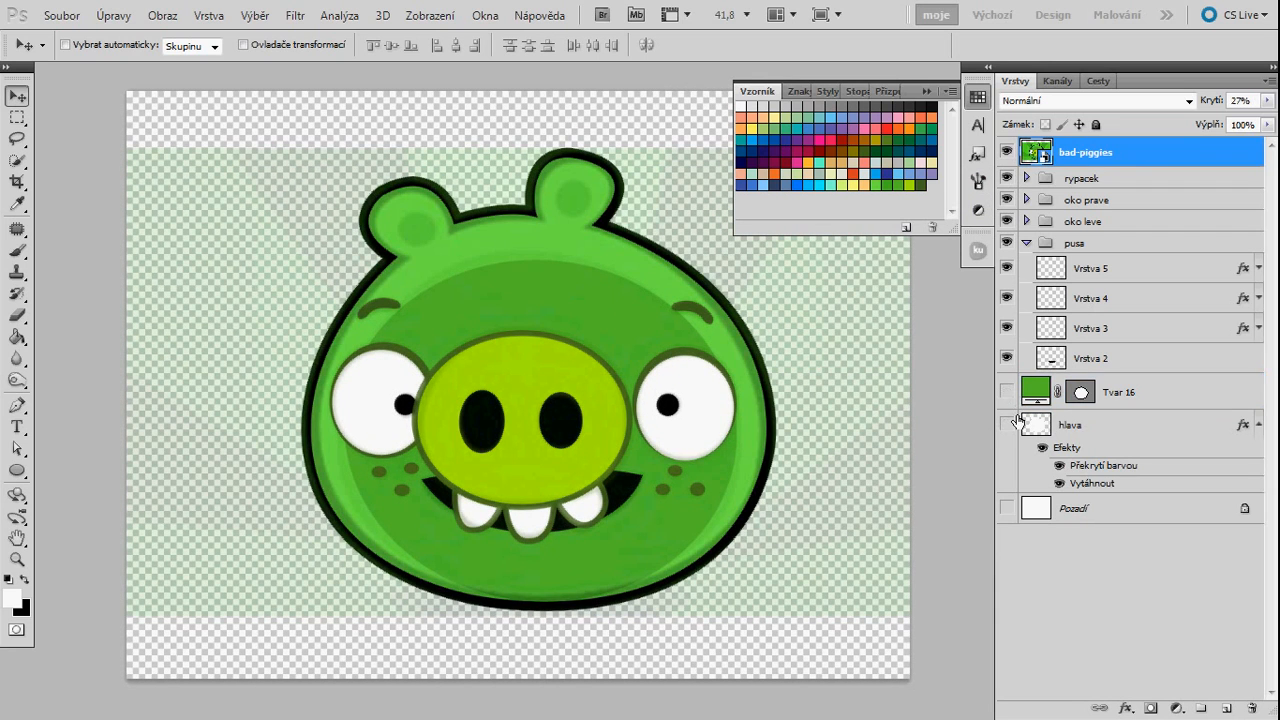
click(1007, 424)
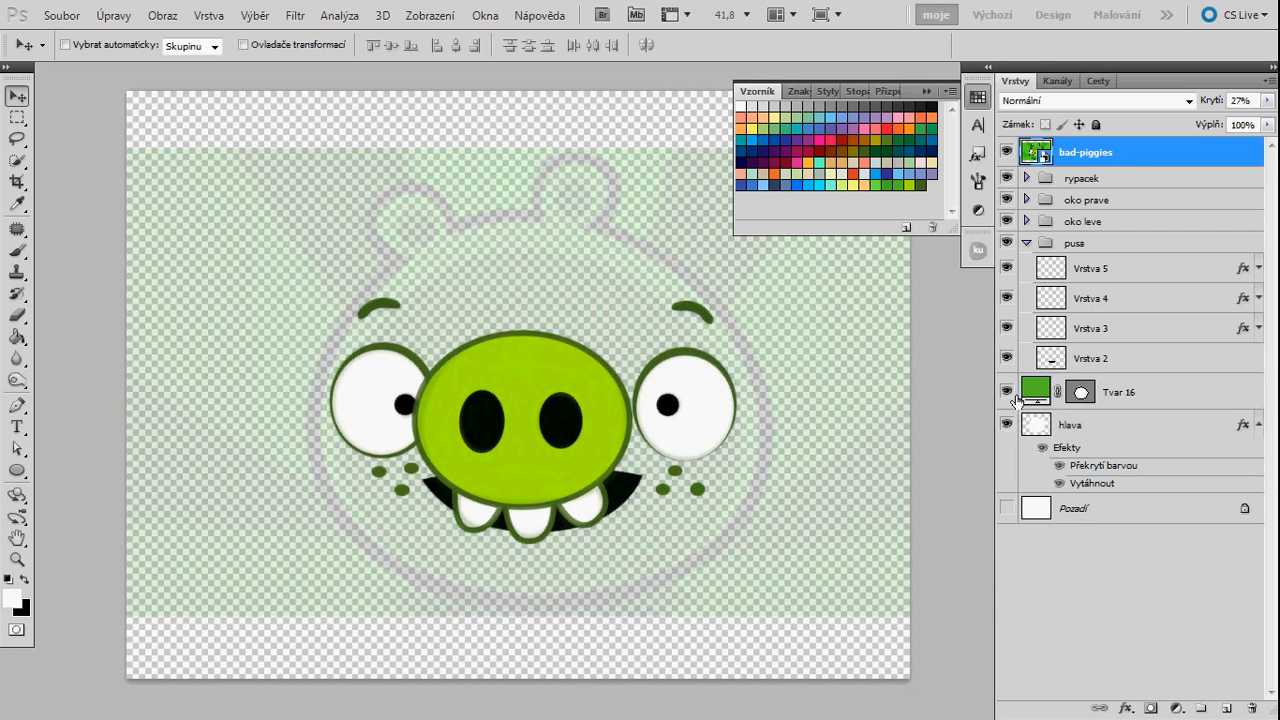
click(1267, 101)
click(1264, 120)
key(z)
drag(612, 501, 662, 488)
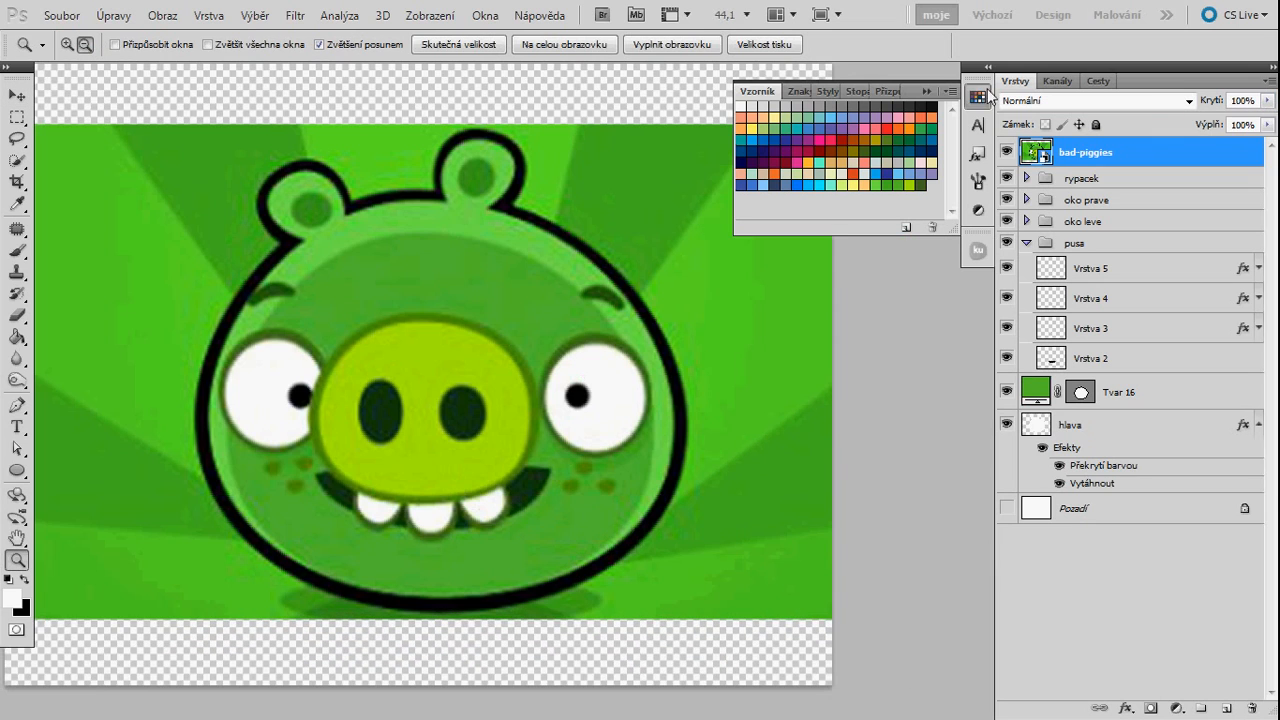
click(980, 97)
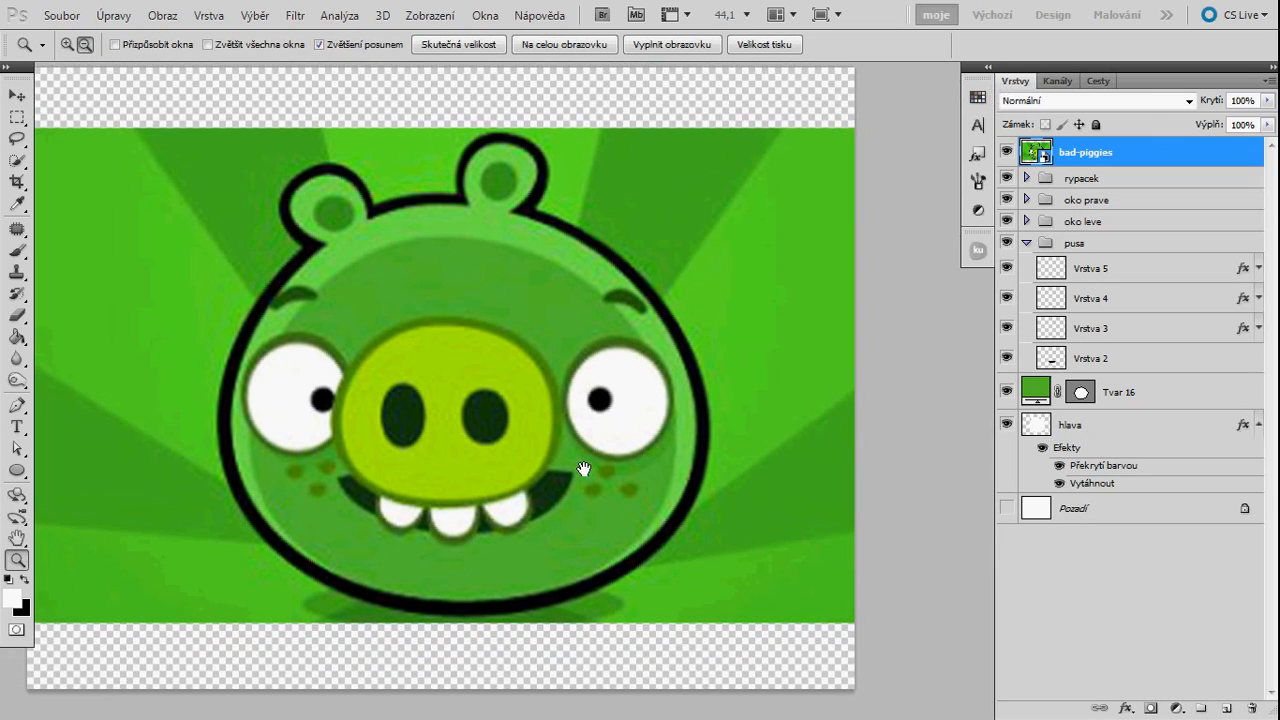
- Compare the drawing with the bad-piggies reference by toggling the reference's visibility several times, leaving it hidden
click(1007, 153)
click(1007, 153)
click(1007, 153)
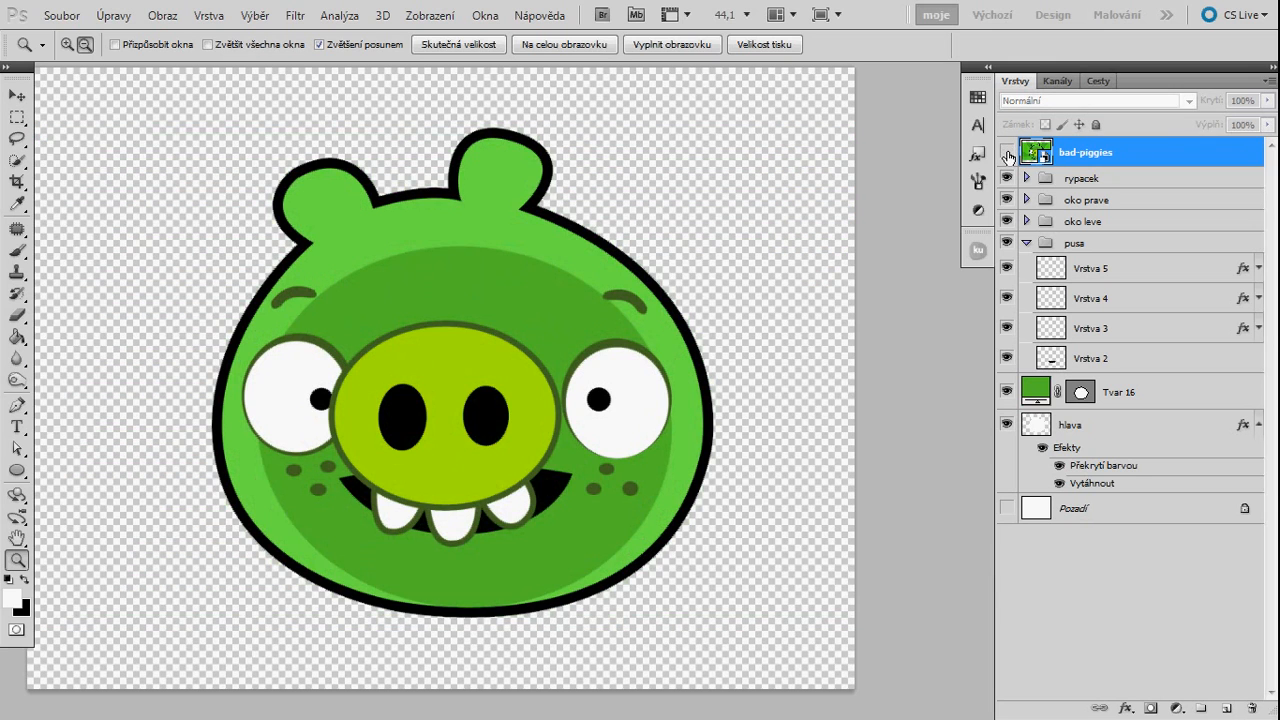
click(1007, 153)
click(1007, 153)
click(1007, 153)
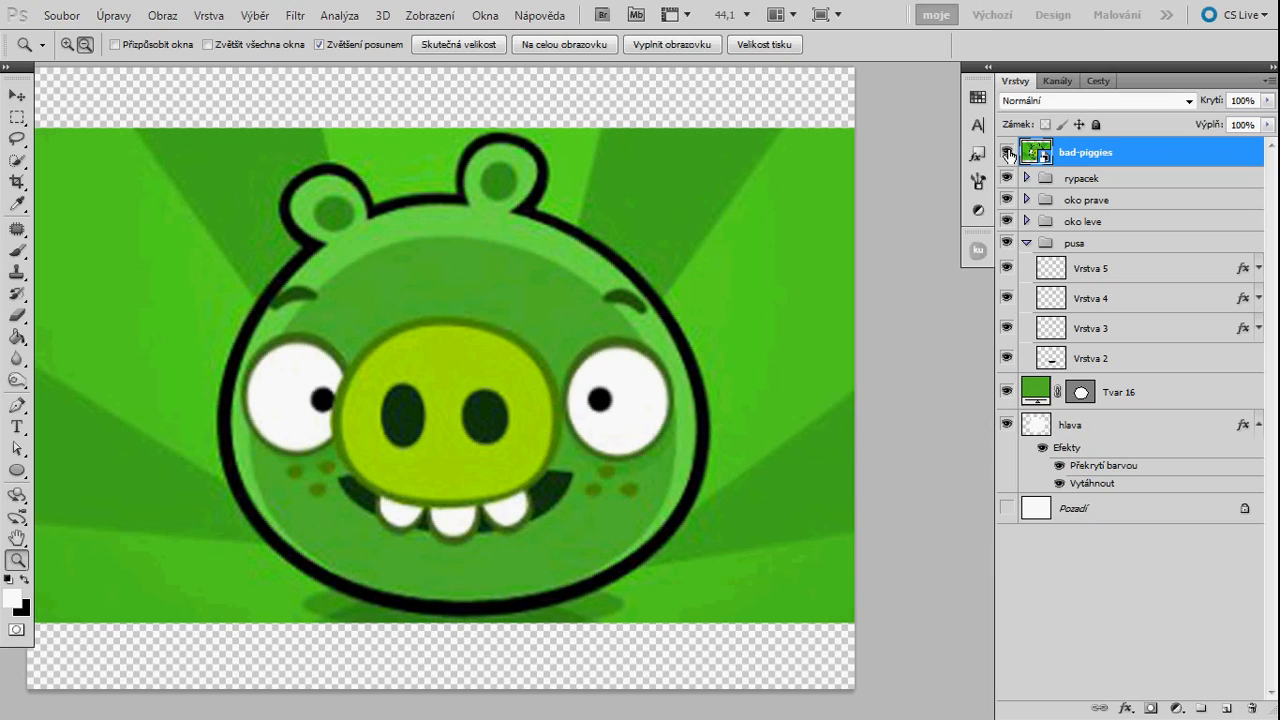
click(1007, 153)
click(1008, 153)
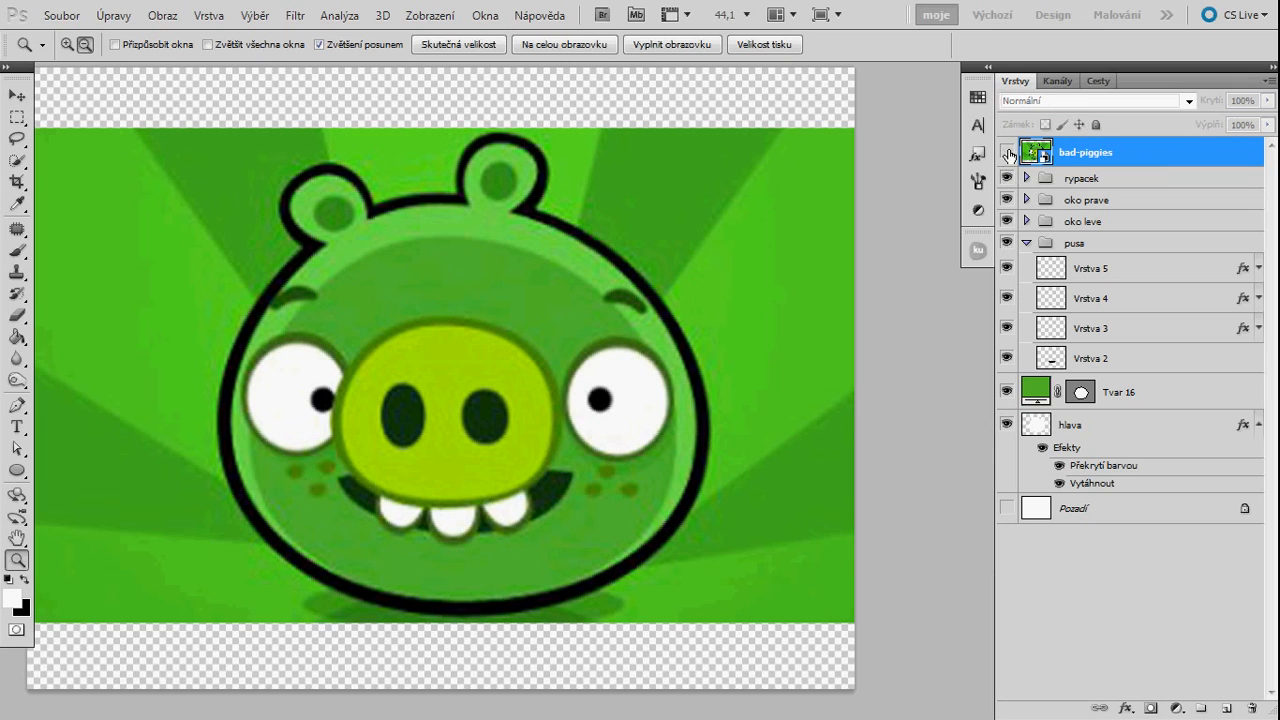
click(1008, 153)
- Distort the Tvar 16 face ellipse with Free Transform, widening its lower part and extending it past the chin outline
drag(747, 447, 813, 406)
click(1162, 394)
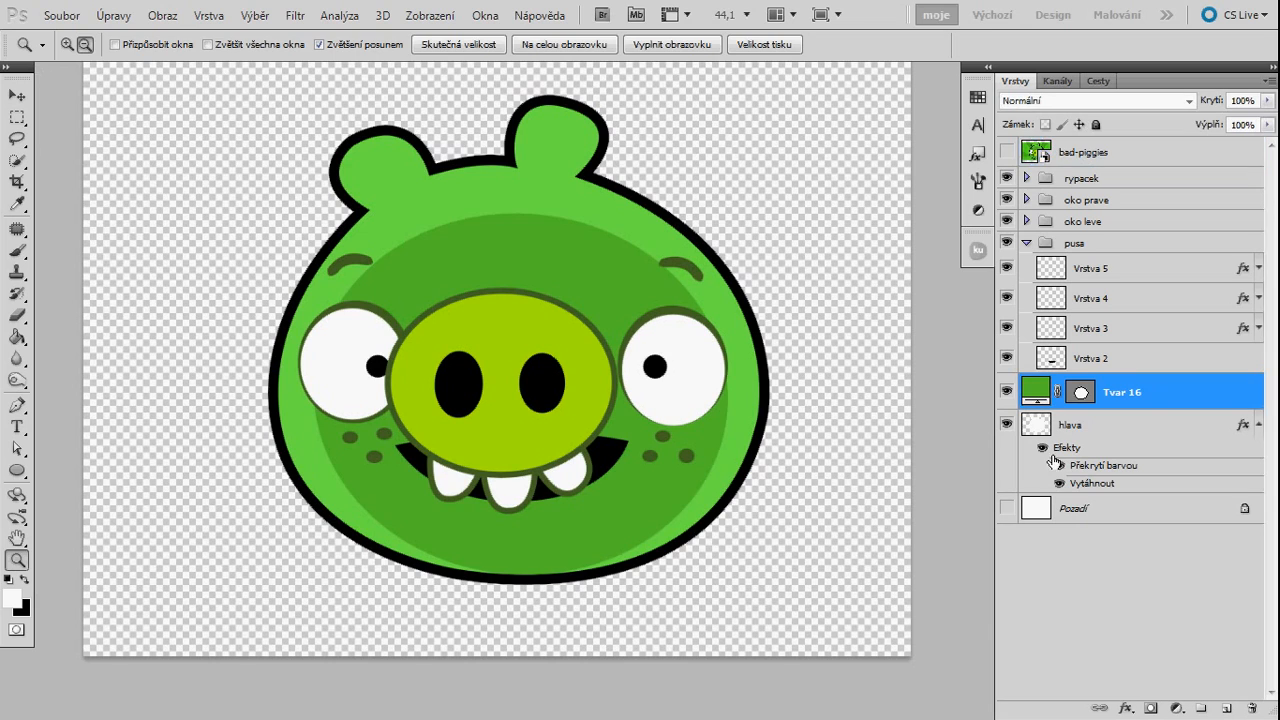
key(ctrl+t)
drag(323, 583, 310, 593)
drag(741, 592, 755, 600)
drag(295, 586, 288, 593)
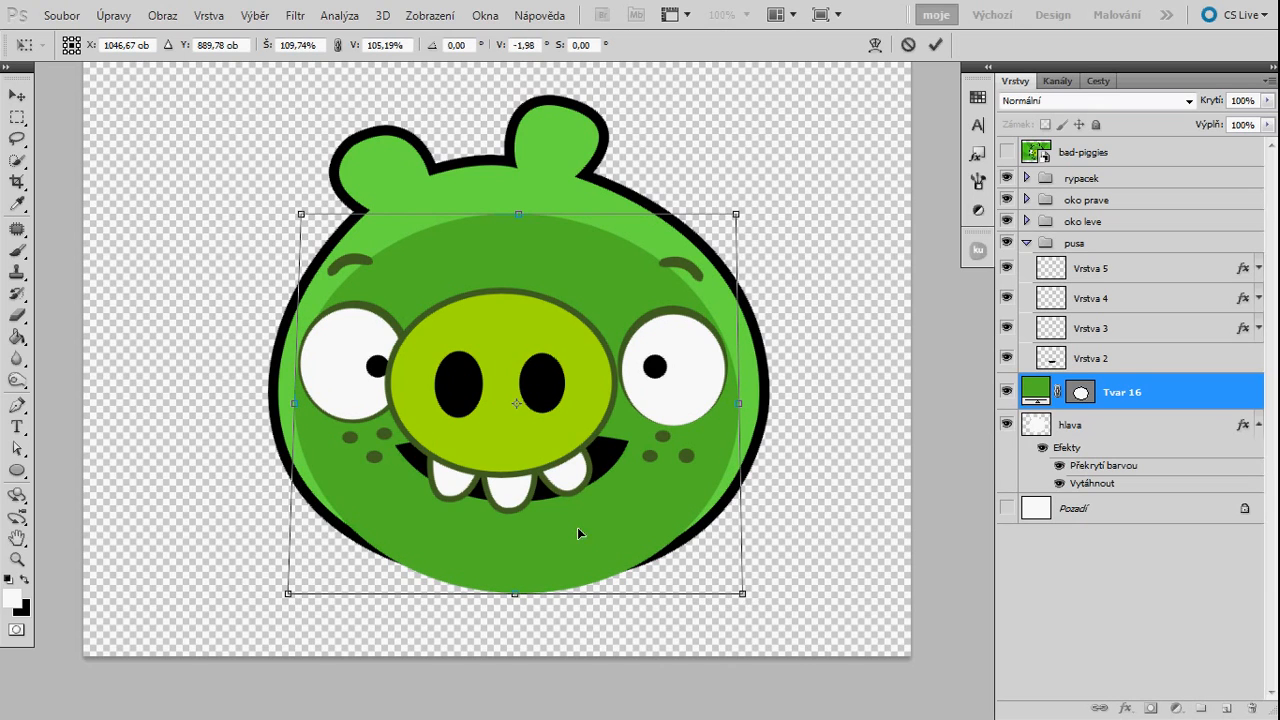
key(Return)
key(z)
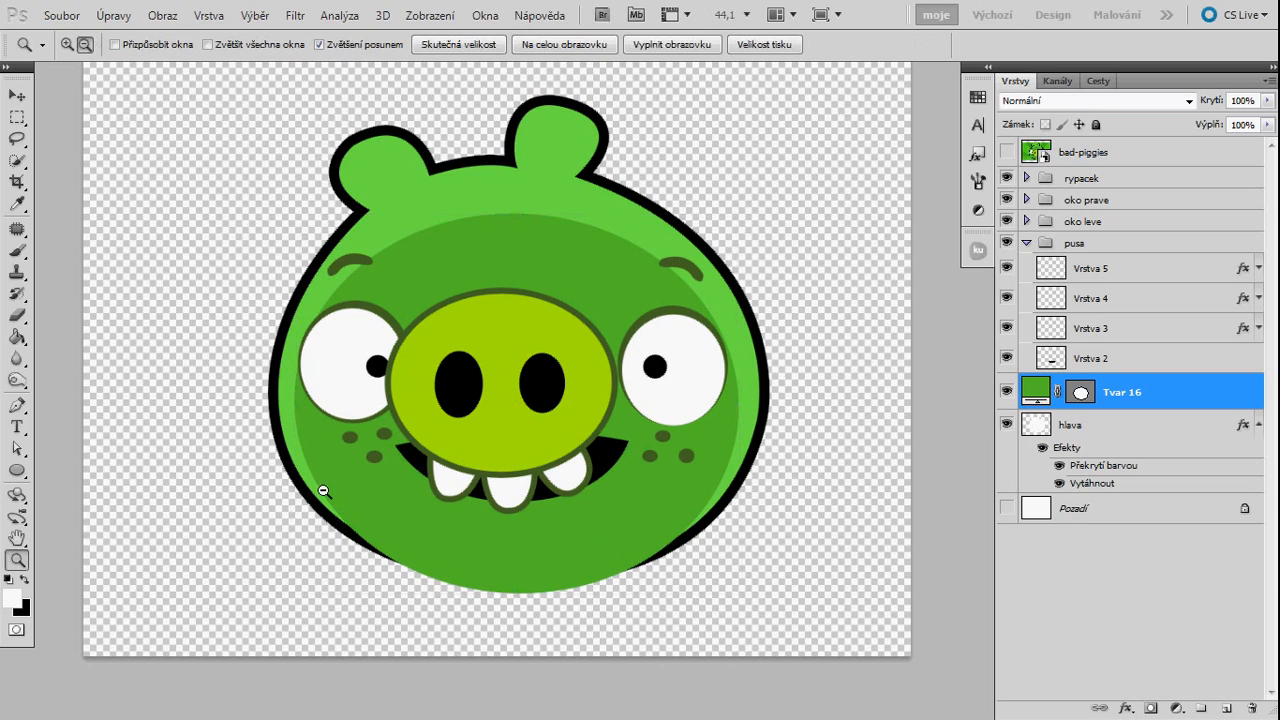
- Load the hlava layer's outline as a selection and apply it as a layer mask to Tvar 16
click(1145, 428)
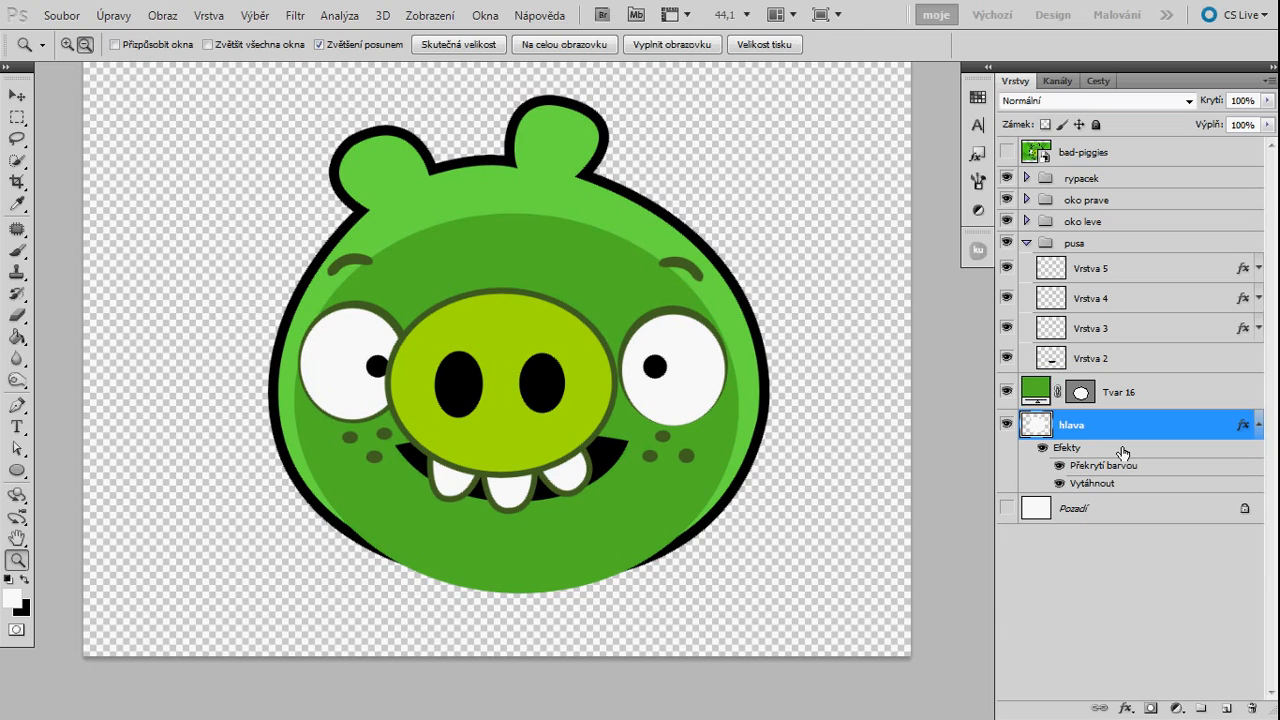
ctrl+click(1045, 430)
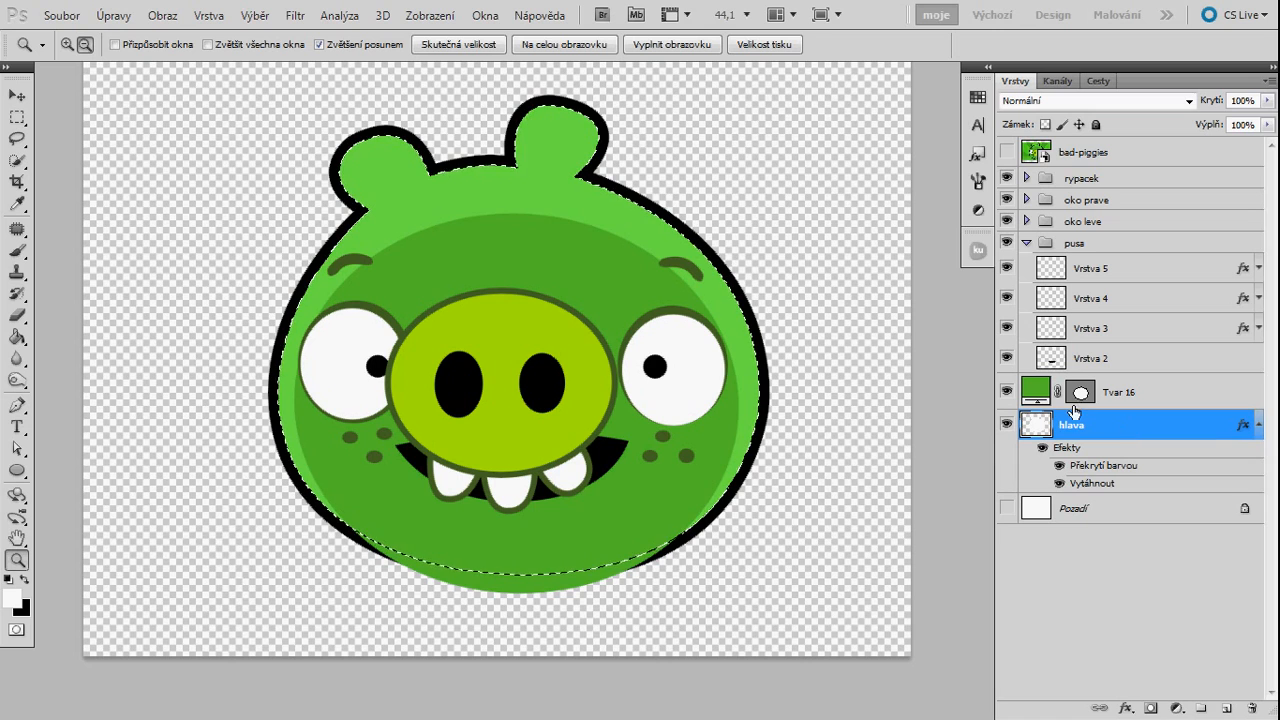
click(1186, 398)
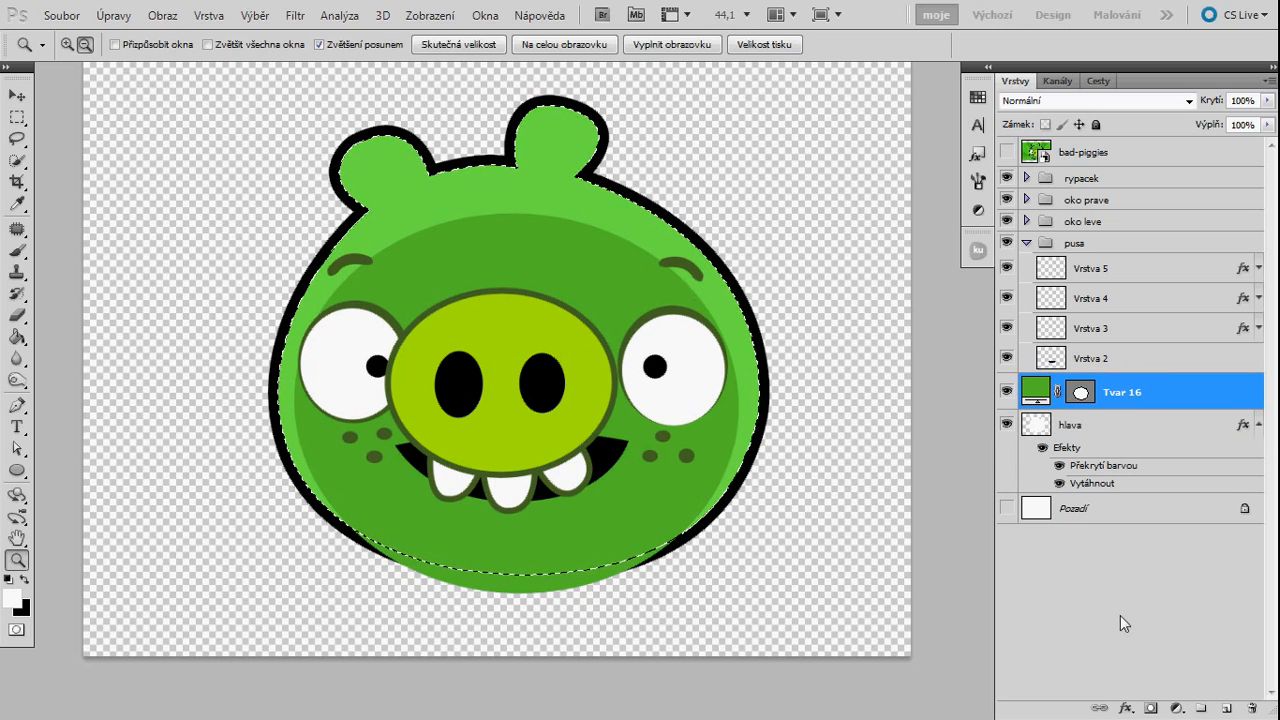
click(1152, 709)
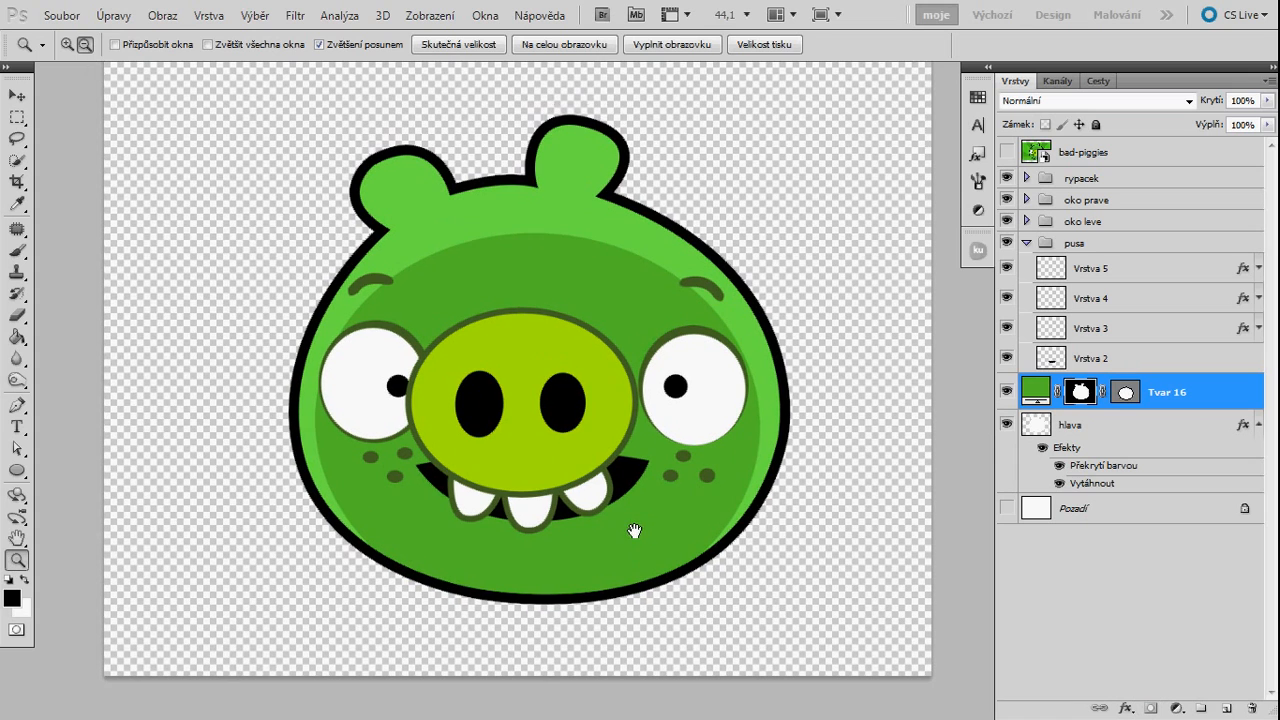
drag(580, 422, 565, 440)
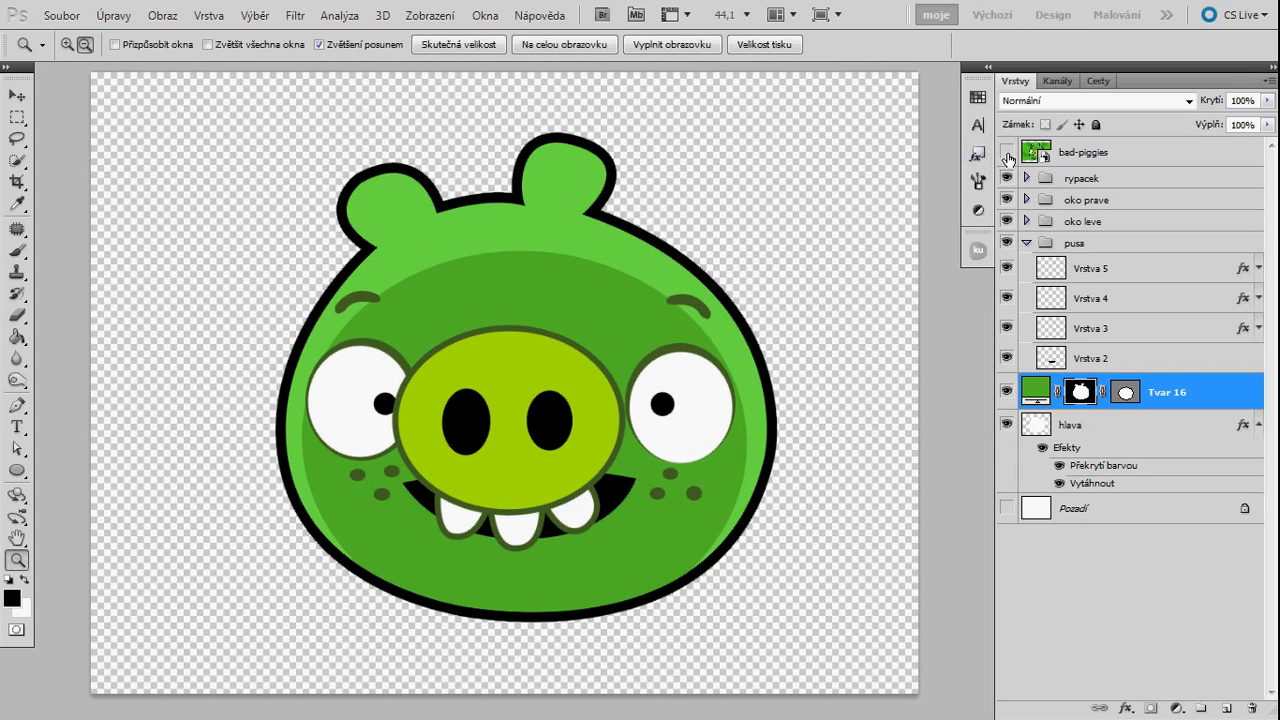
- Show the bad-piggies reference at 22% opacity over the drawing and collapse the pusa group
click(1007, 152)
click(1010, 152)
drag(630, 214, 639, 262)
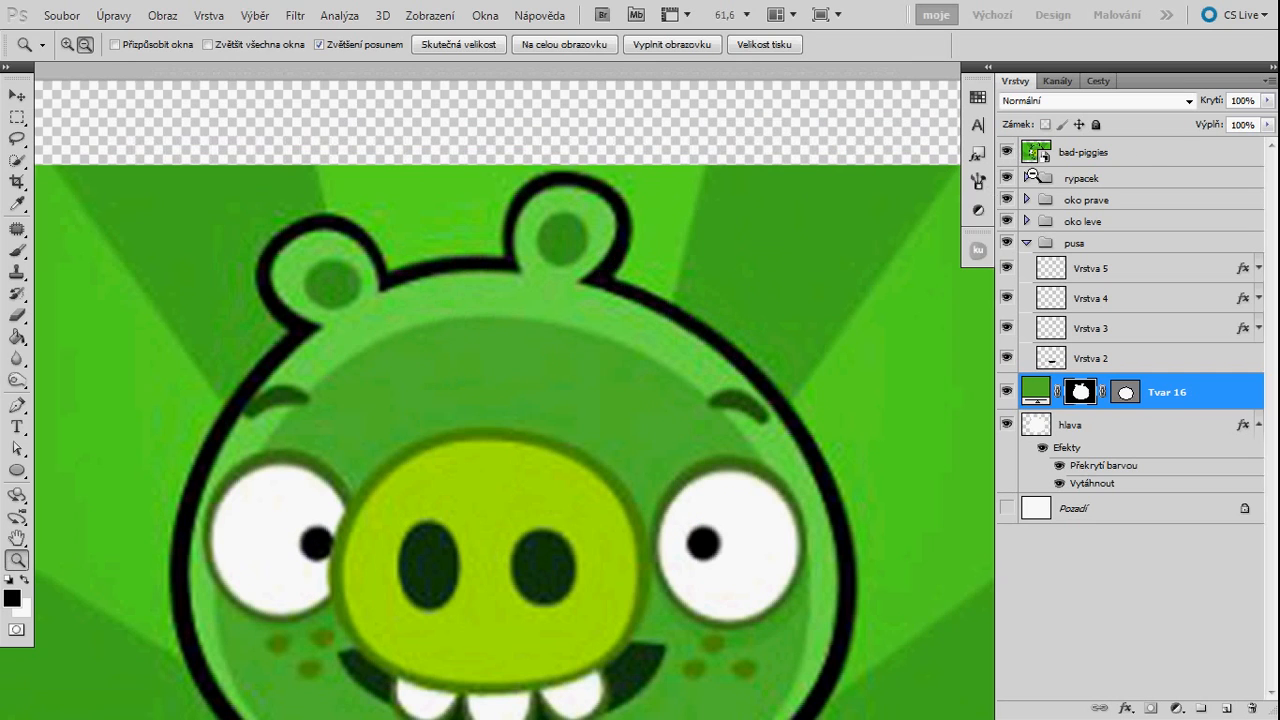
click(1222, 156)
key(x)
click(1267, 100)
drag(1205, 117, 1188, 118)
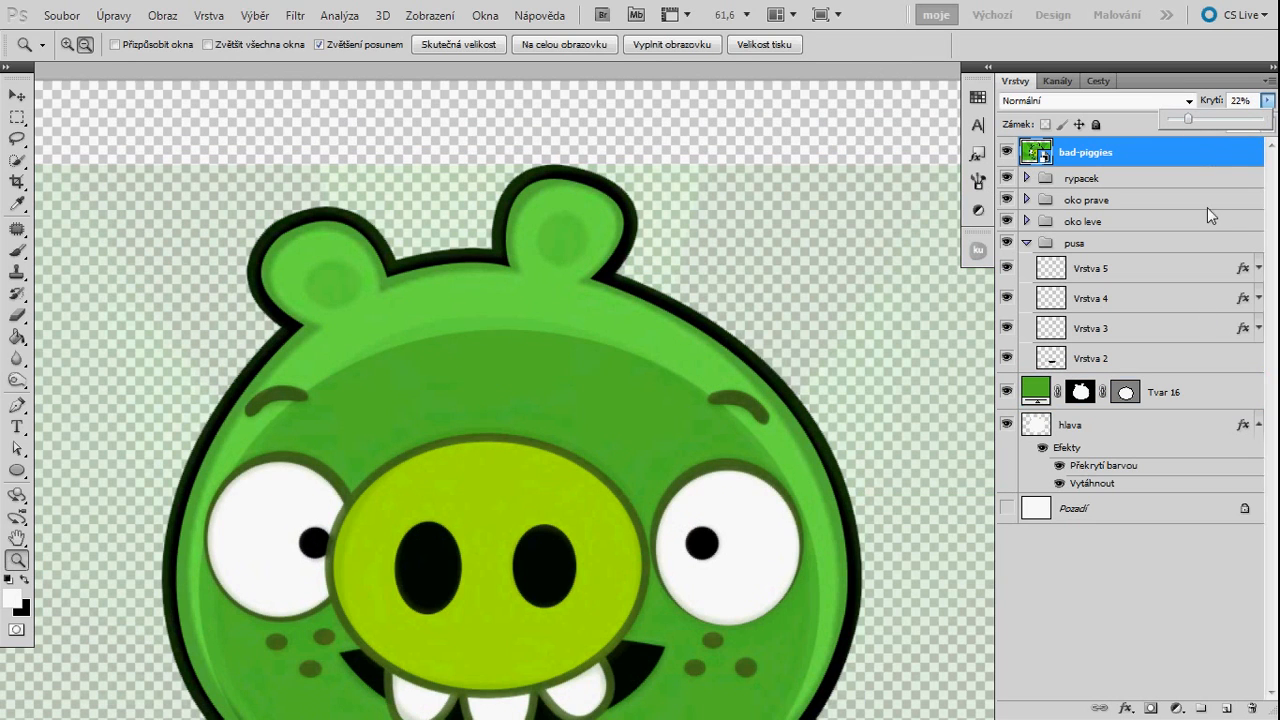
click(1026, 243)
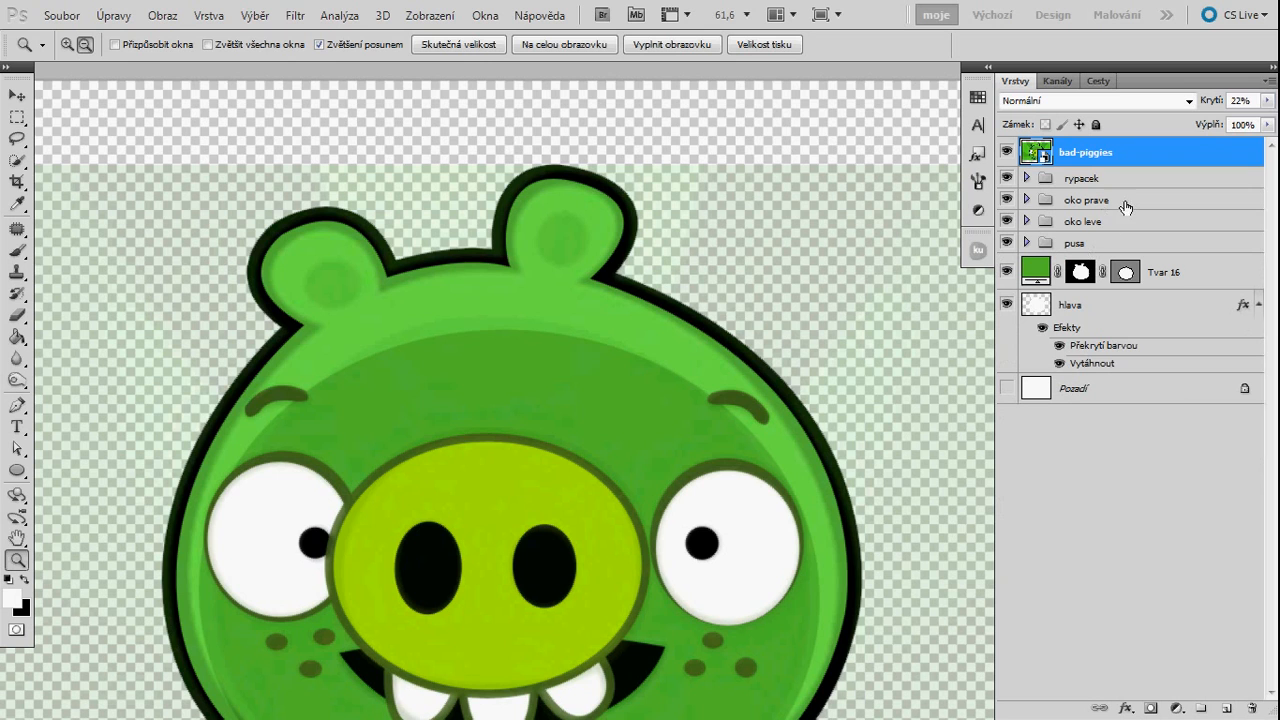
- Draw an ellipse shape over the reference's inner circle in the left ear, directly above the hlava layer
click(1218, 278)
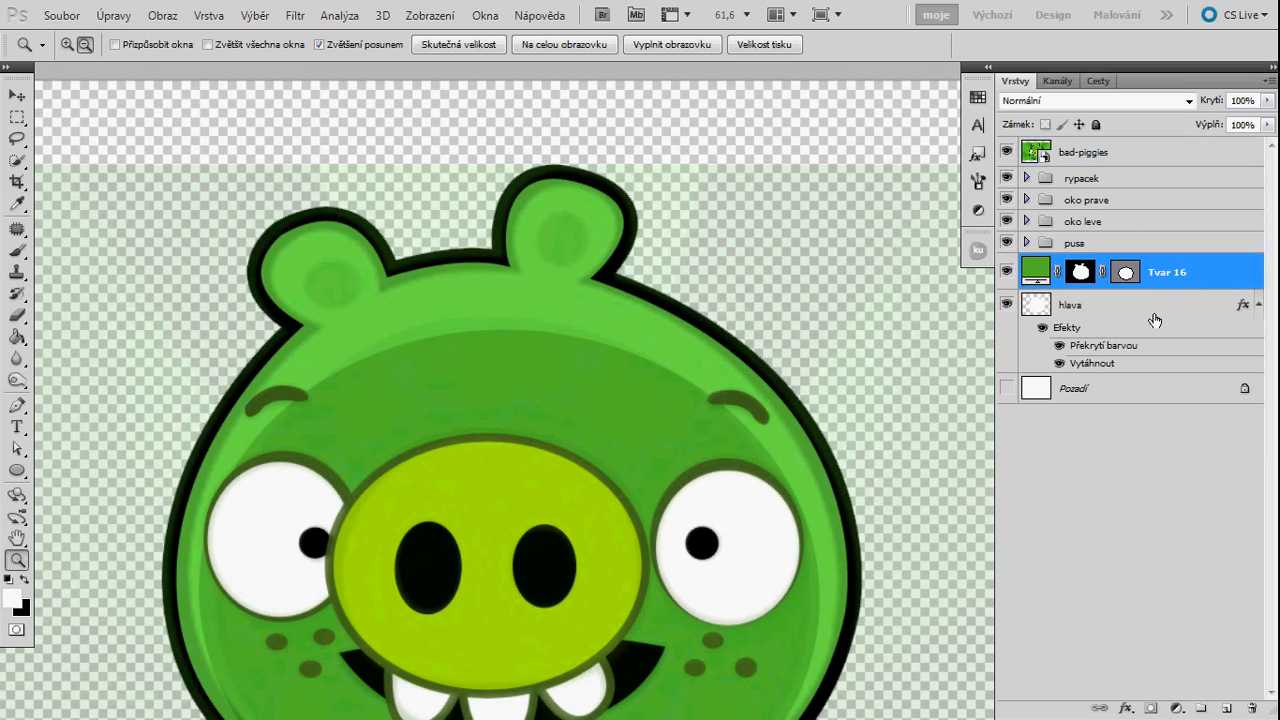
click(1157, 310)
drag(486, 357, 491, 297)
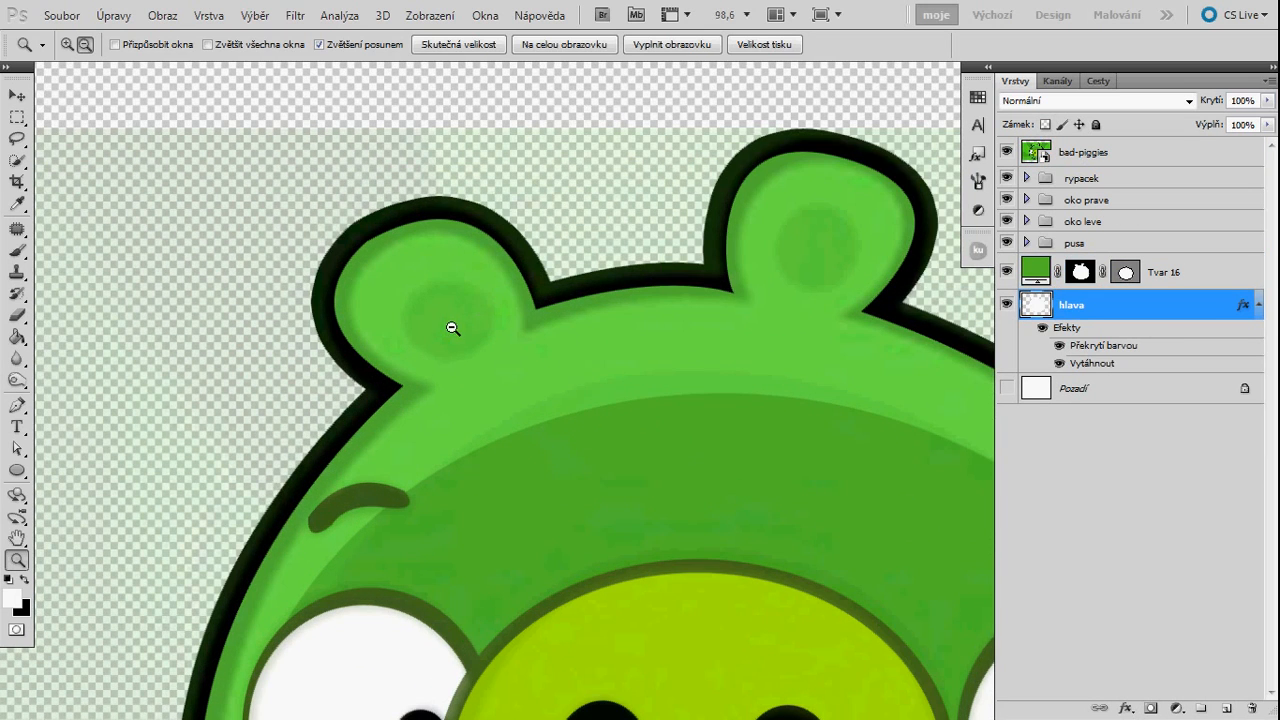
alt+click(74, 478)
key(u)
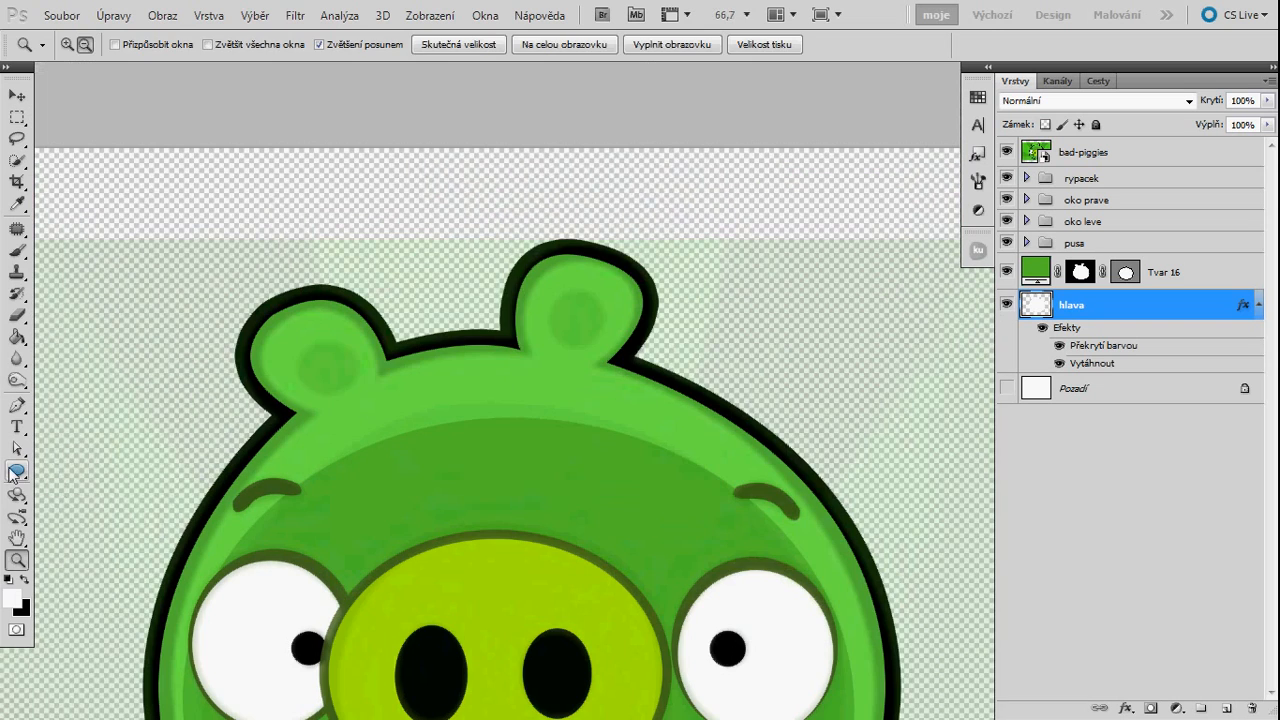
drag(295, 339, 359, 393)
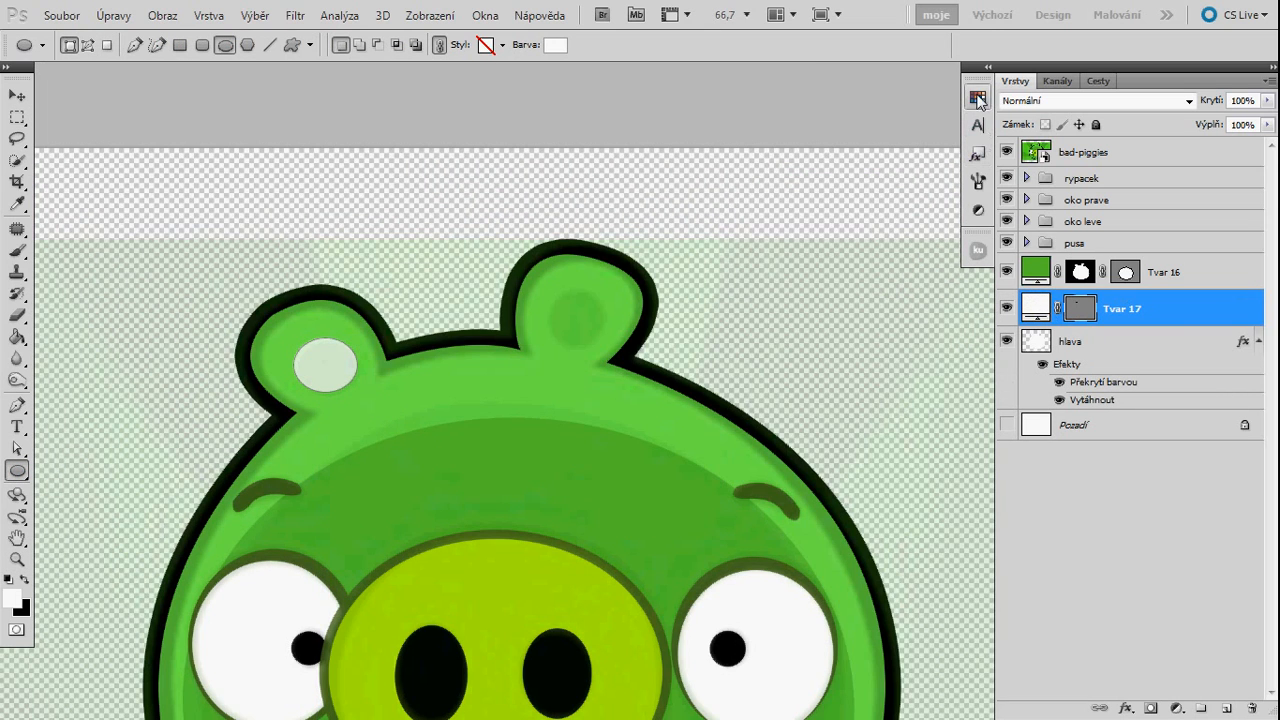
- Change the left inner-ear ellipse's fill to the saved darker green swatch, #50bb2f
click(978, 98)
double_click(1047, 299)
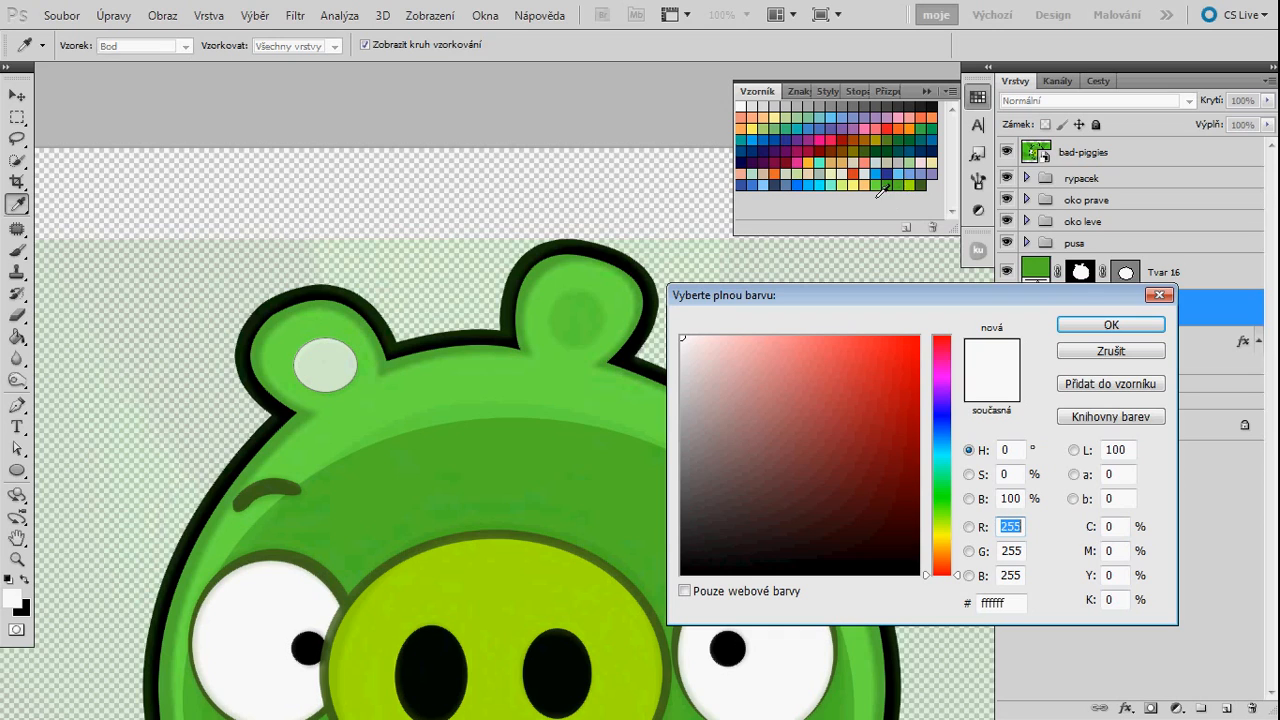
click(900, 189)
click(1110, 325)
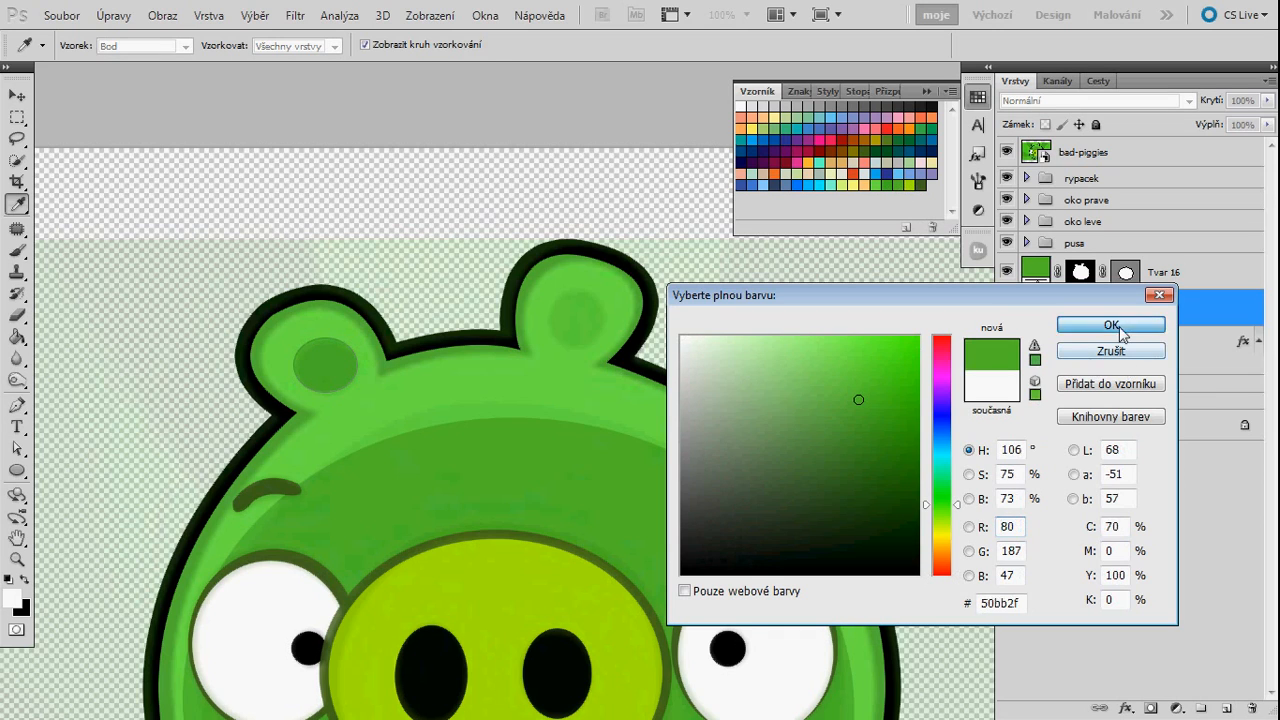
- Draw a matching green ellipse over the inner circle of the right ear
drag(548, 290, 604, 348)
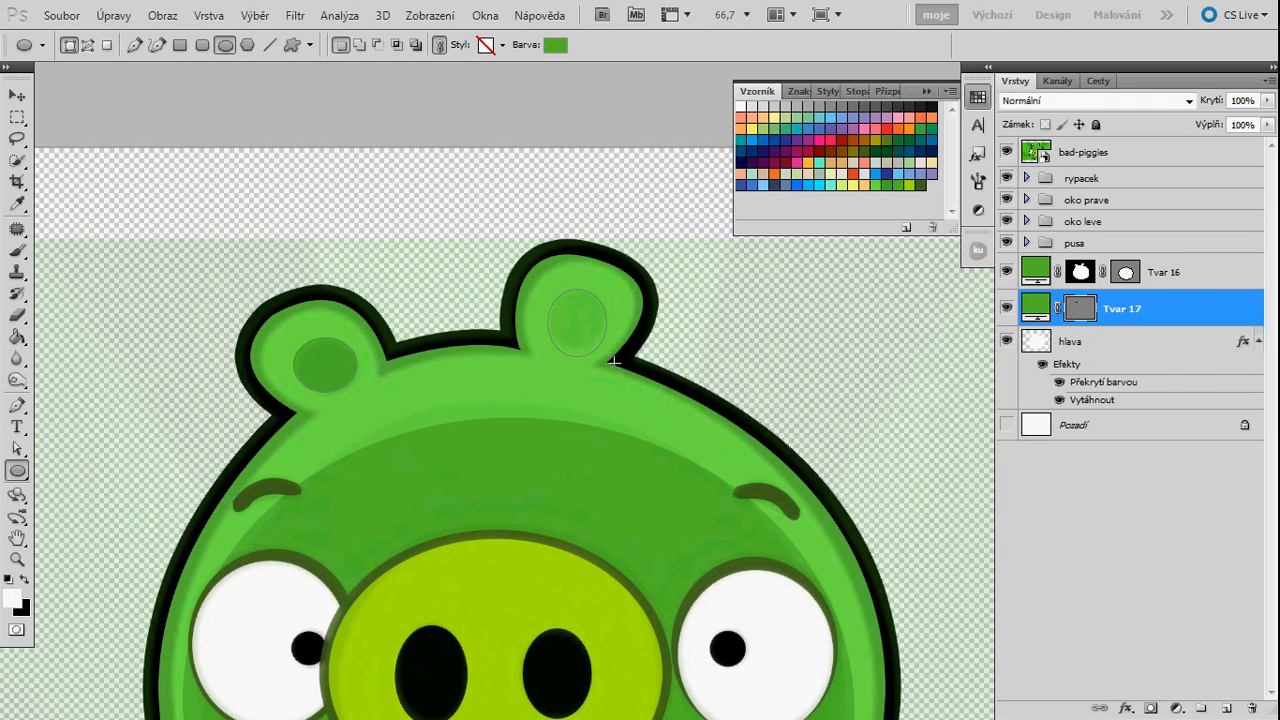
key(z)
drag(620, 423, 566, 434)
drag(620, 526, 586, 467)
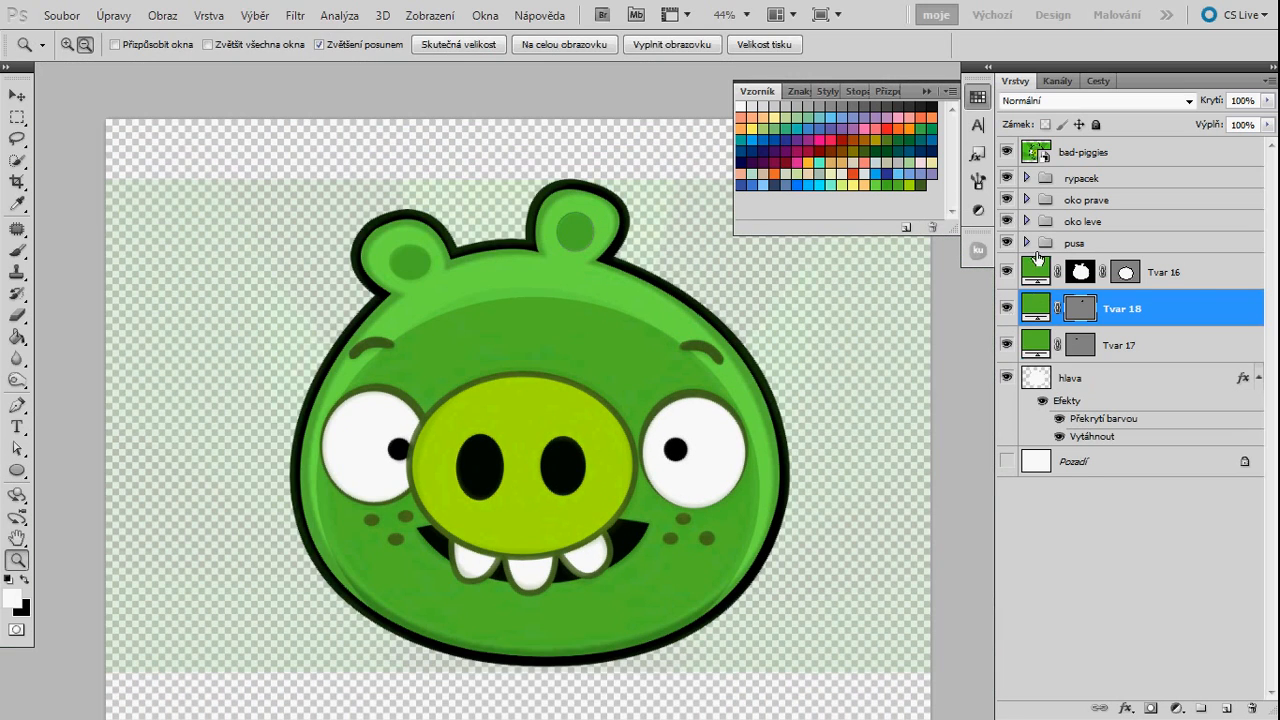
- Group the face shape, both inner-ear ellipses and the hlava layer, and name the group hlava
ctrl+click(1165, 272)
ctrl+click(1160, 345)
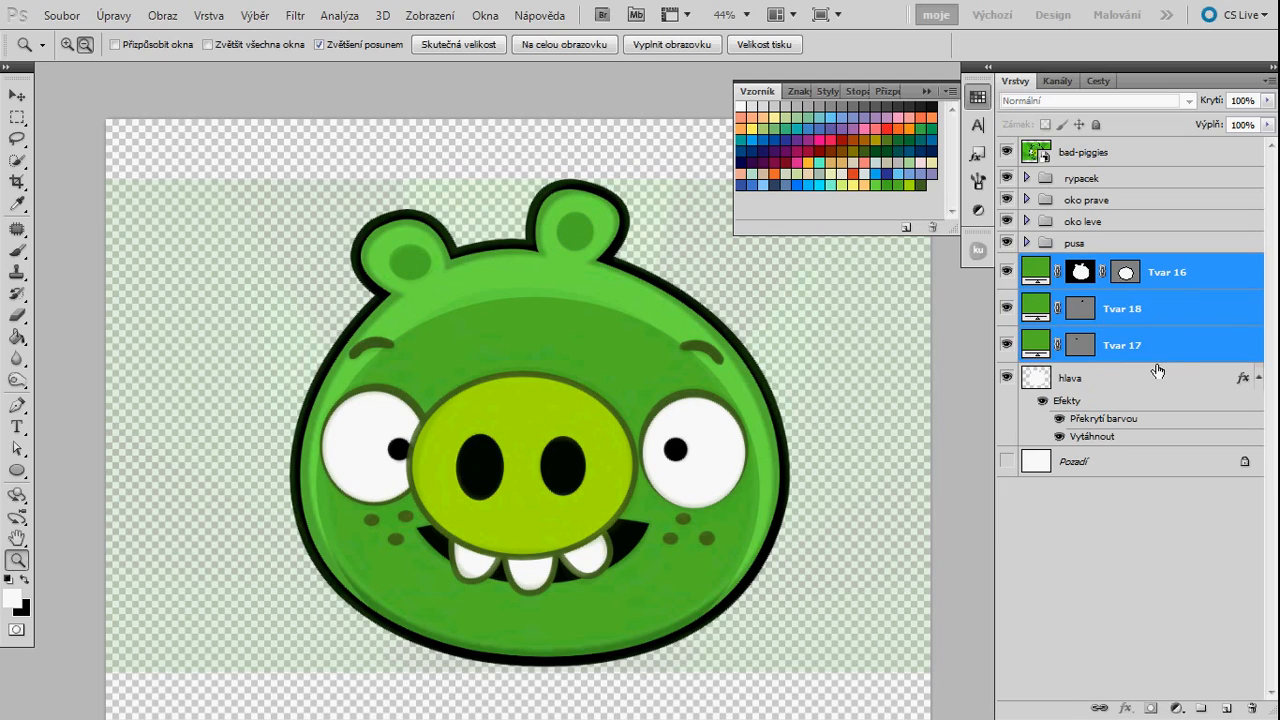
ctrl+click(1152, 382)
key(ctrl+g)
double_click(1092, 266)
drag(1123, 275, 1062, 270)
text(hlava)
key(Return)
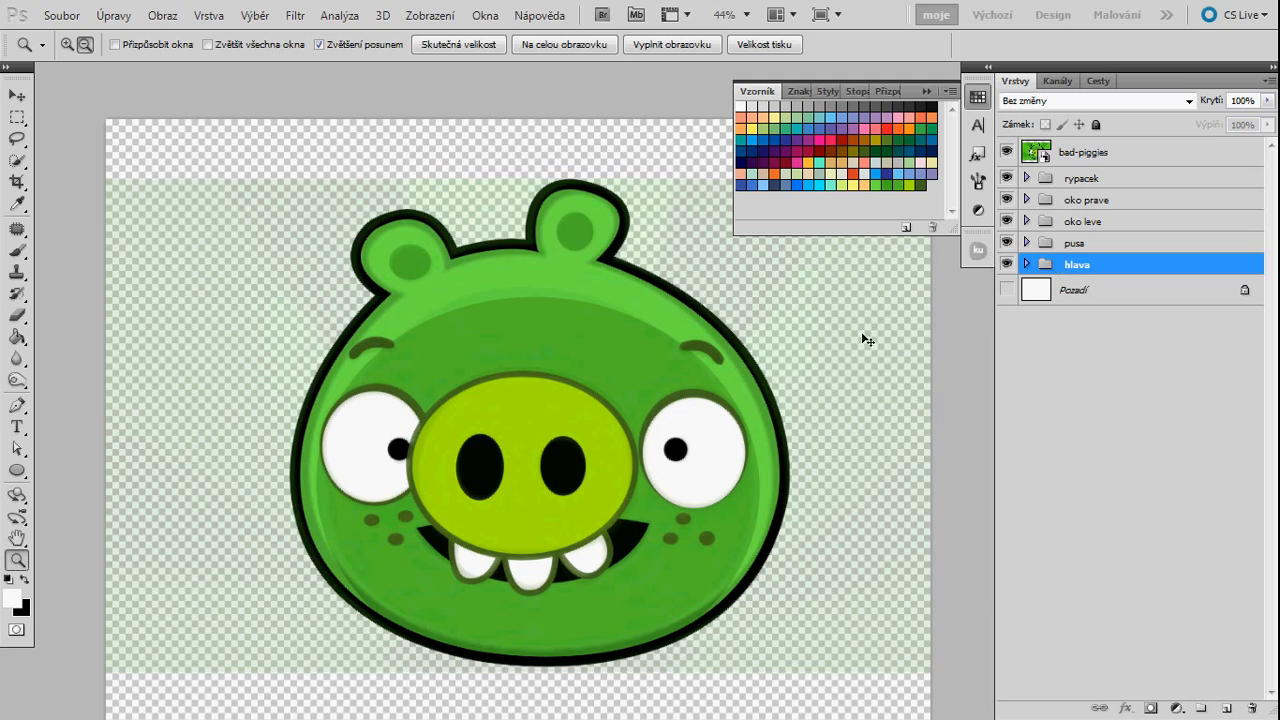
- Set the bad-piggies reference layer's opacity to 100%
alt+click(634, 410)
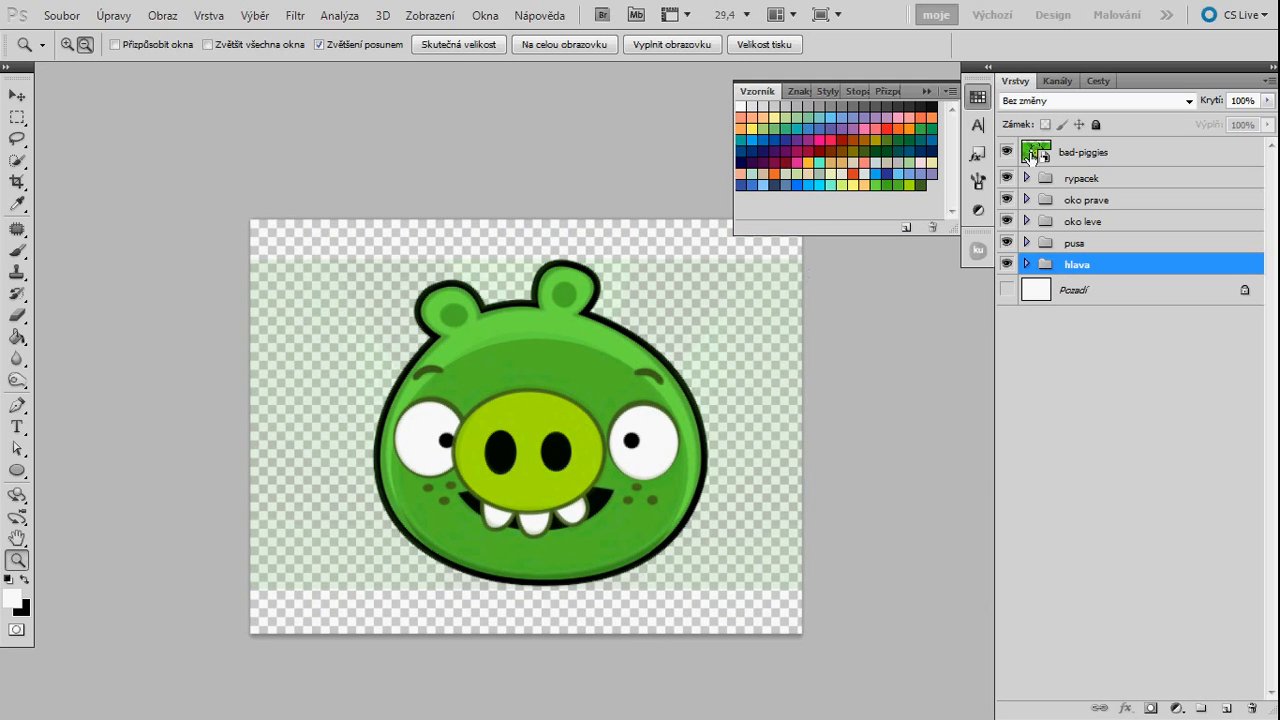
click(1148, 155)
click(1267, 101)
click(1262, 118)
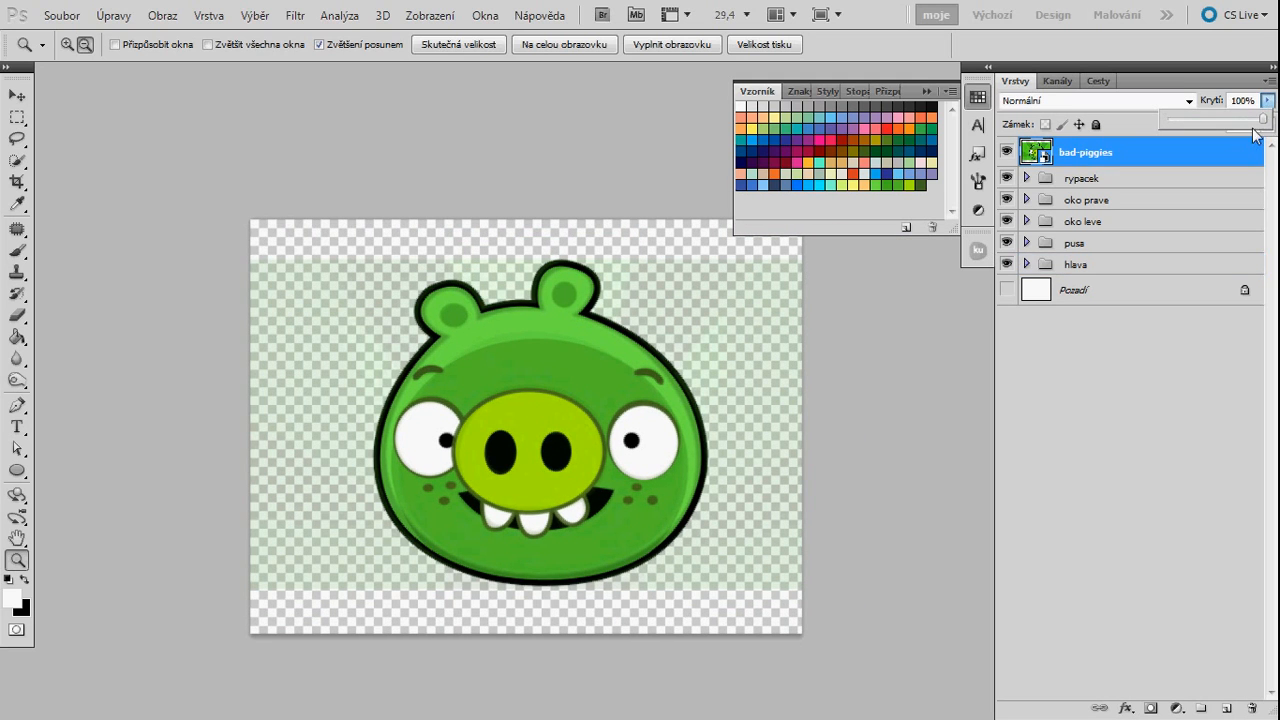
- Compare the finished pig with the bad-piggies reference by toggling its visibility, leaving it shown, and close the swatches
click(1008, 151)
click(1008, 151)
click(1010, 151)
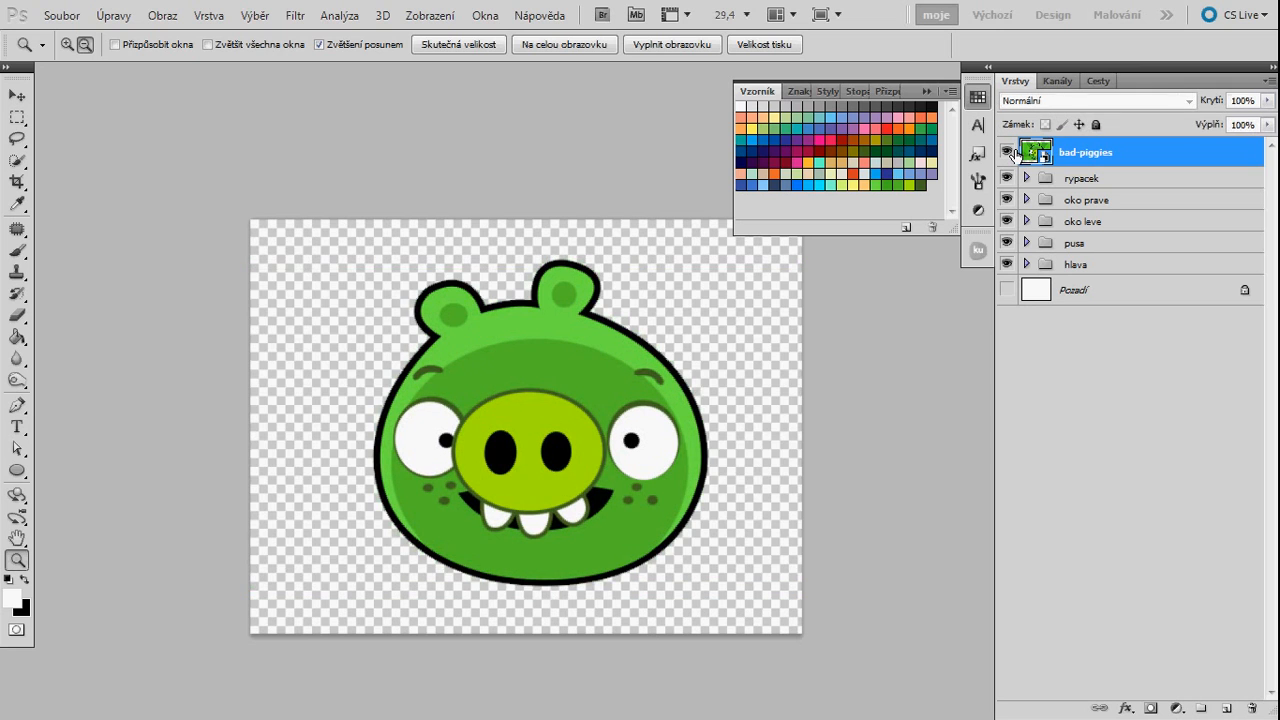
click(1010, 151)
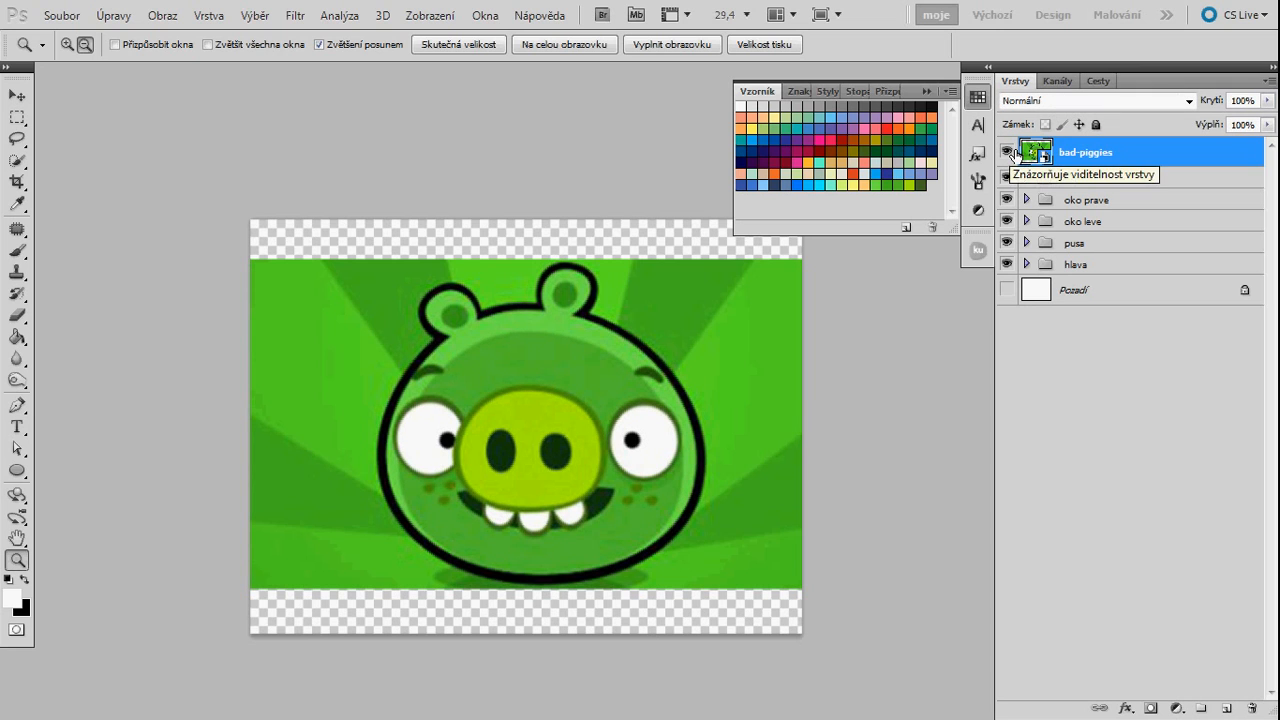
drag(550, 416, 565, 412)
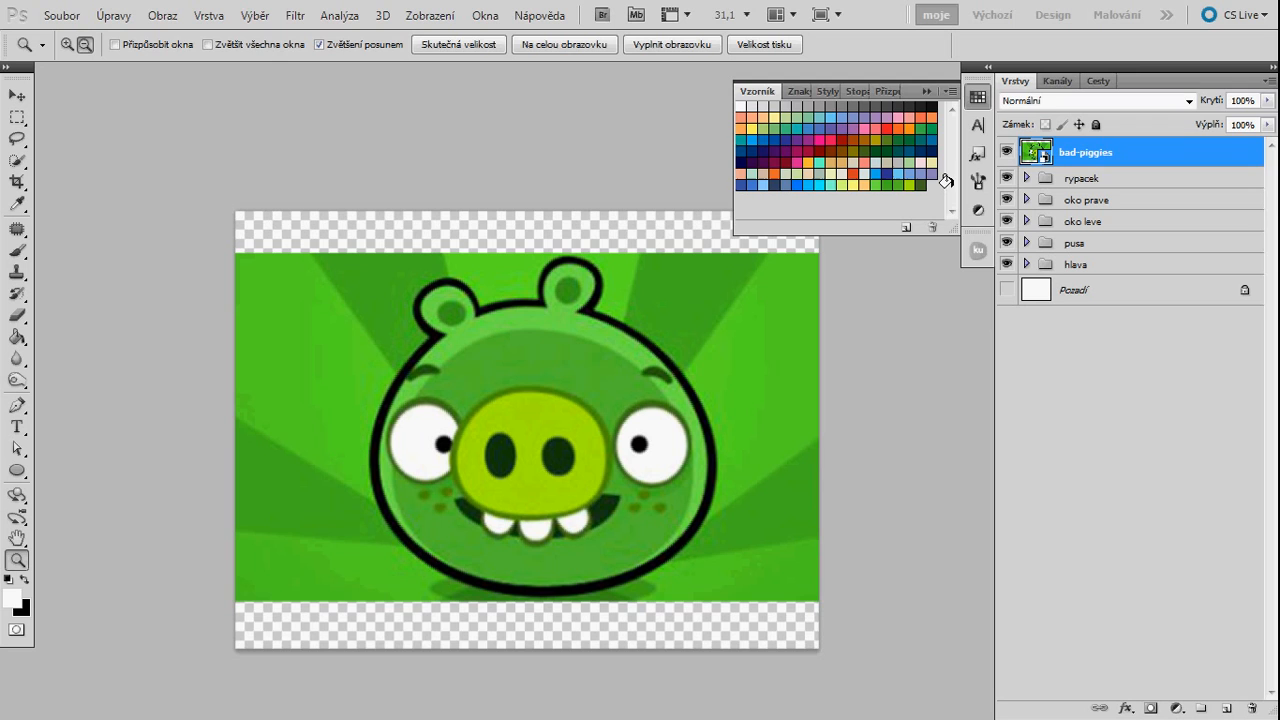
click(984, 102)
drag(643, 403, 648, 400)
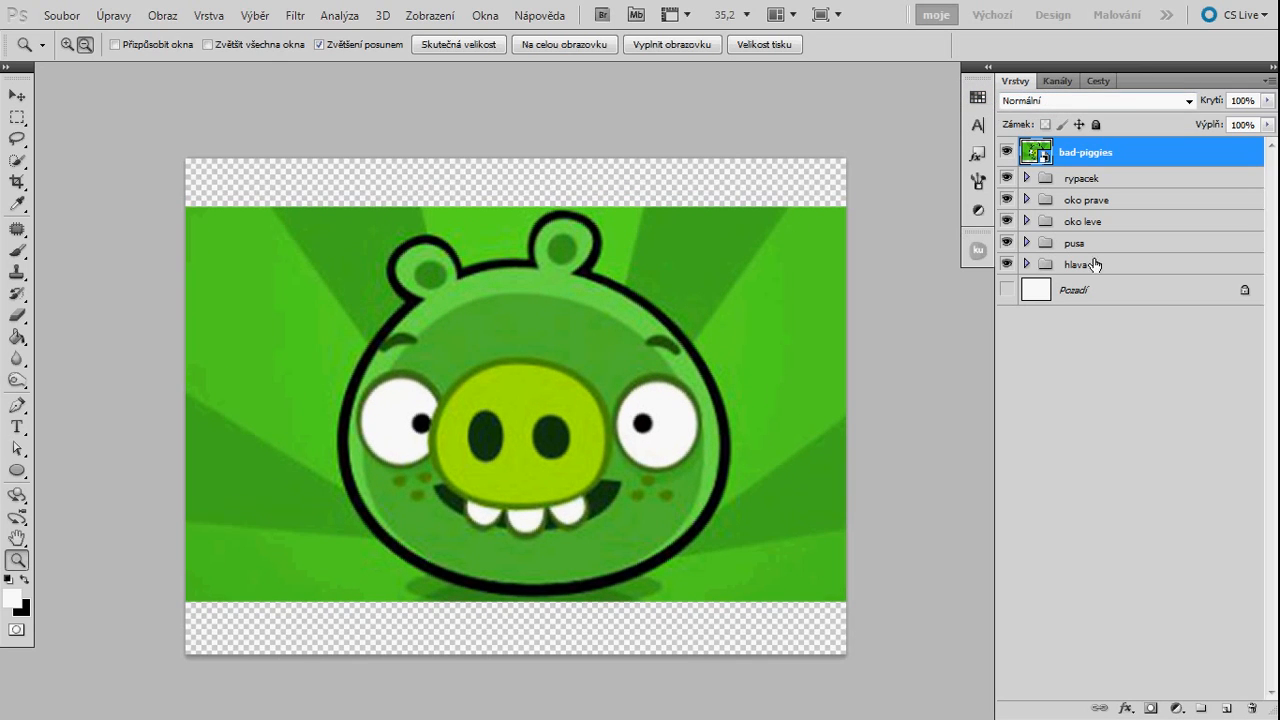
- Add a new layer above Pozadí and trace the upper-right background ray with a closed Pen path
click(1158, 297)
key(ctrl+shift+alt+n)
key(p)
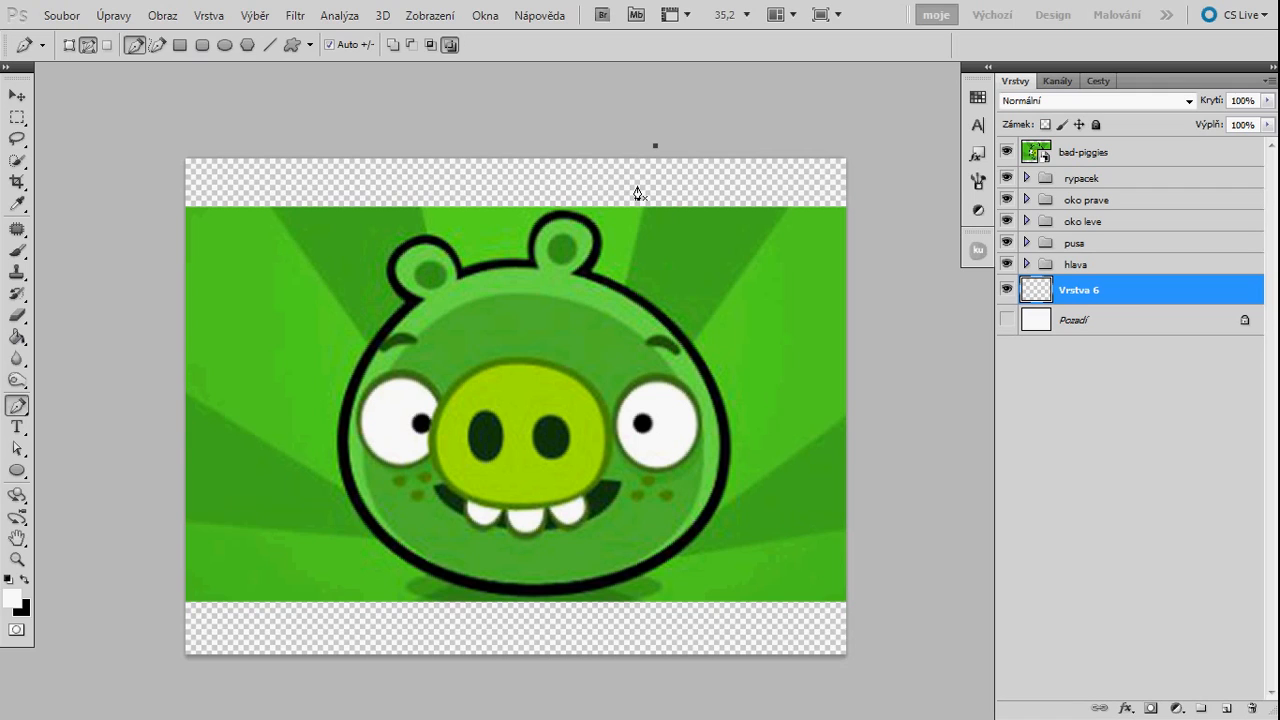
drag(590, 454, 598, 470)
click(855, 127)
click(655, 148)
- Convert the upper-right ray path to a selection, fill it with the darker green swatch on Vrstva 6, and deselect
right_click(698, 242)
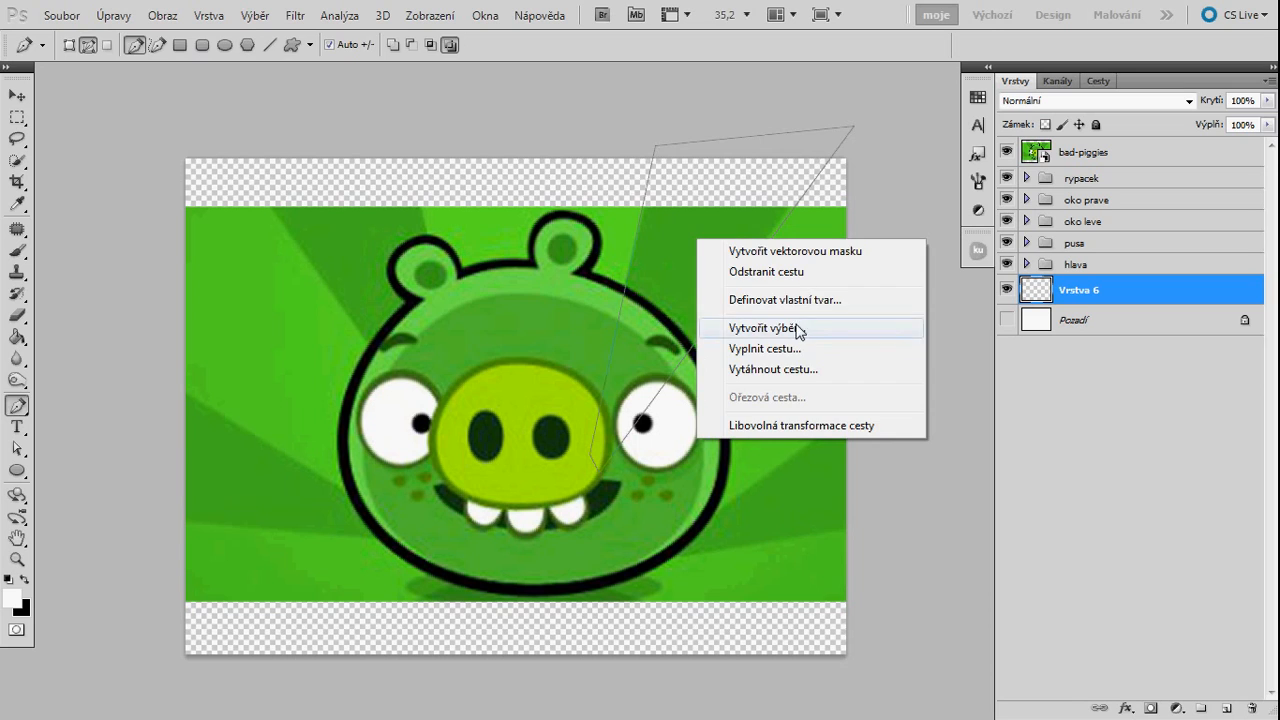
click(800, 330)
click(741, 193)
key(g)
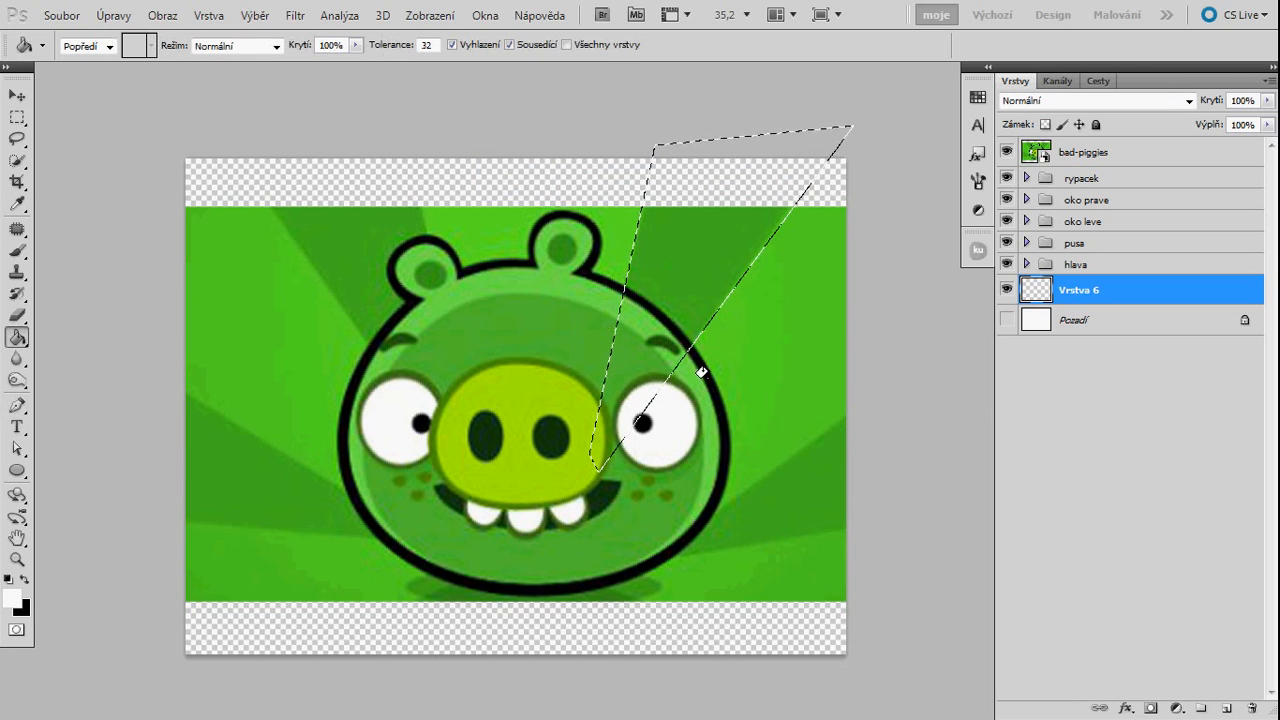
click(978, 97)
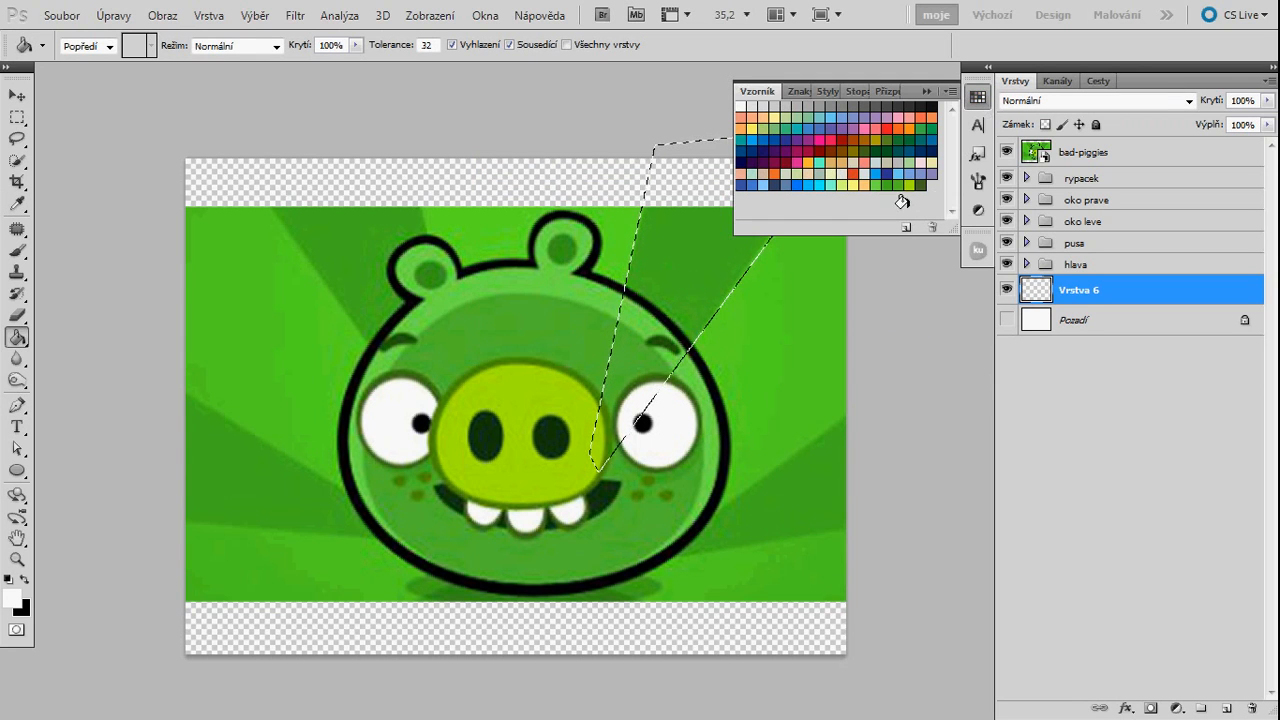
click(921, 188)
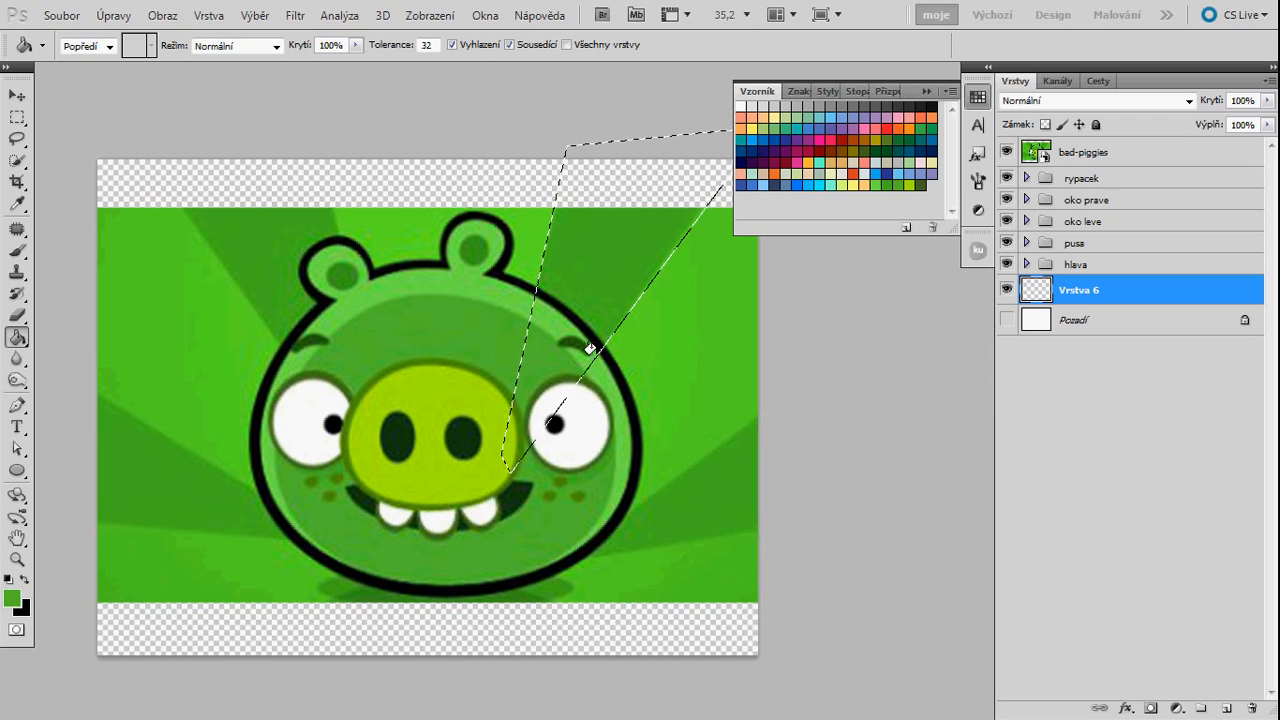
click(590, 348)
key(ctrl+d)
- Add another new layer above Vrstva 6 and trace the lower-right background ray with the Pen tool
drag(666, 400, 587, 401)
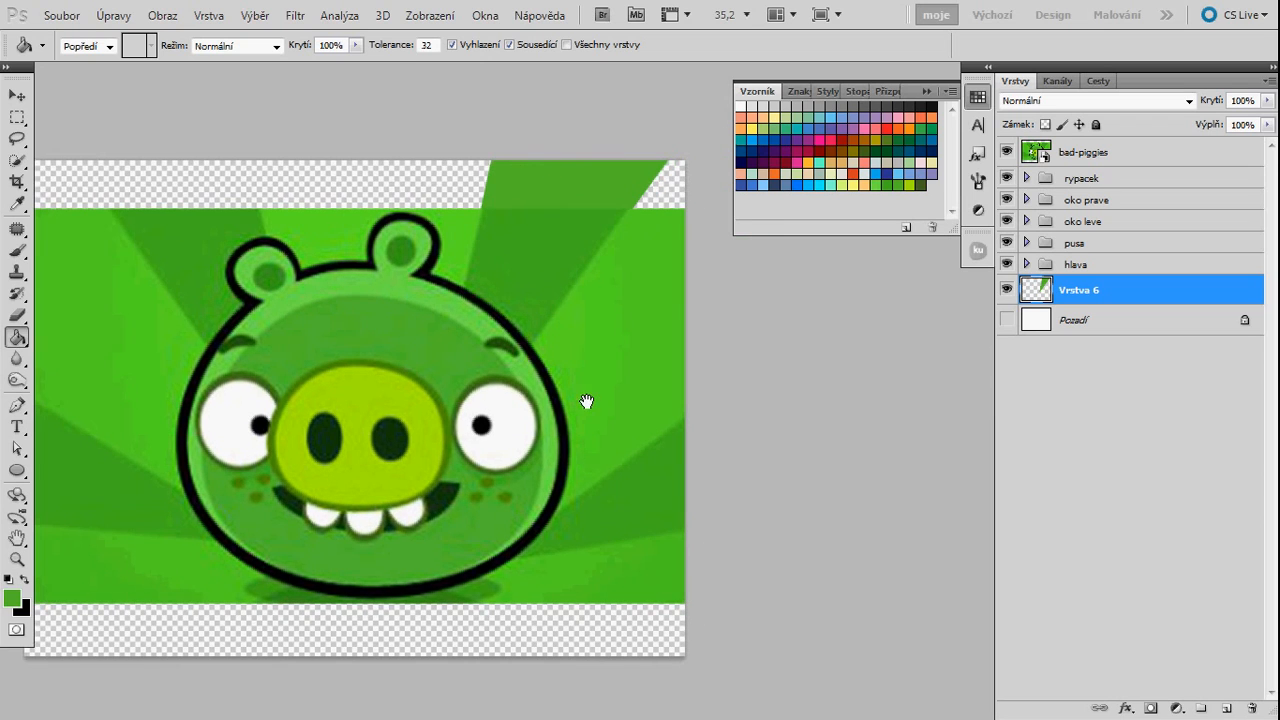
key(p)
key(ctrl+shift+alt+n)
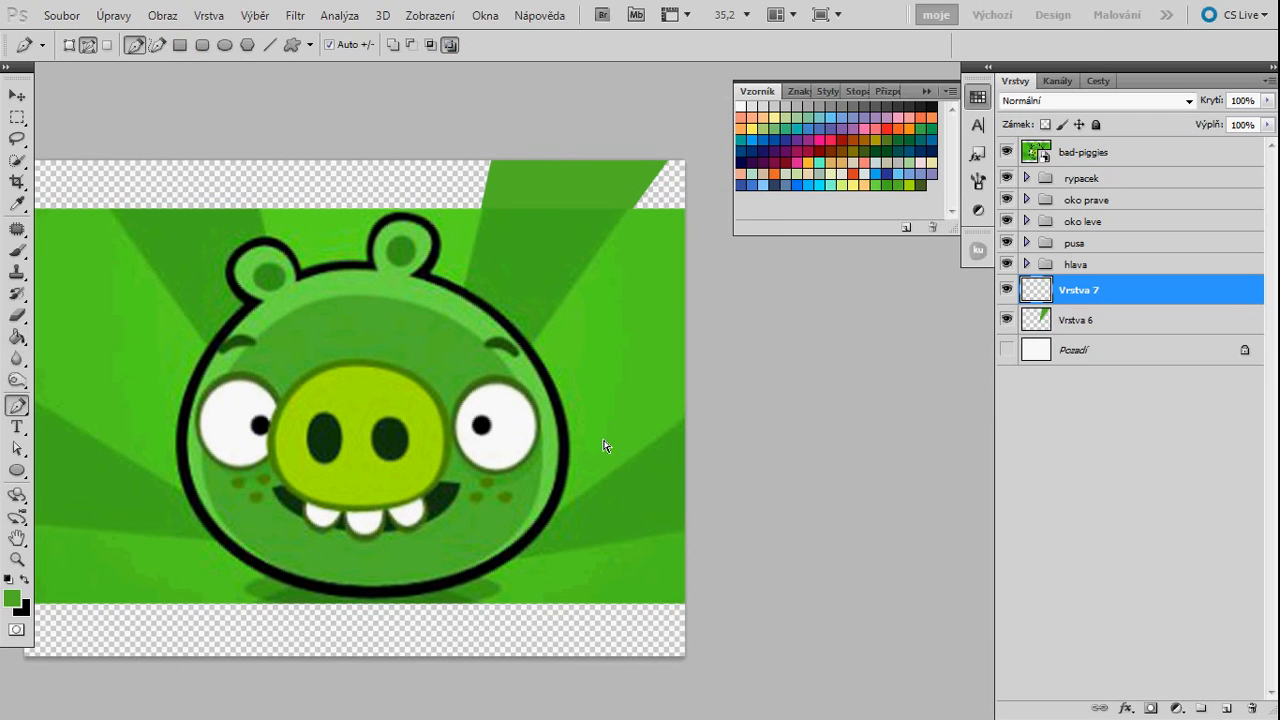
click(721, 393)
drag(716, 526, 732, 524)
click(497, 559)
- Convert the lower-right ray path to a selection and fill it with the same green on Vrstva 7
right_click(623, 492)
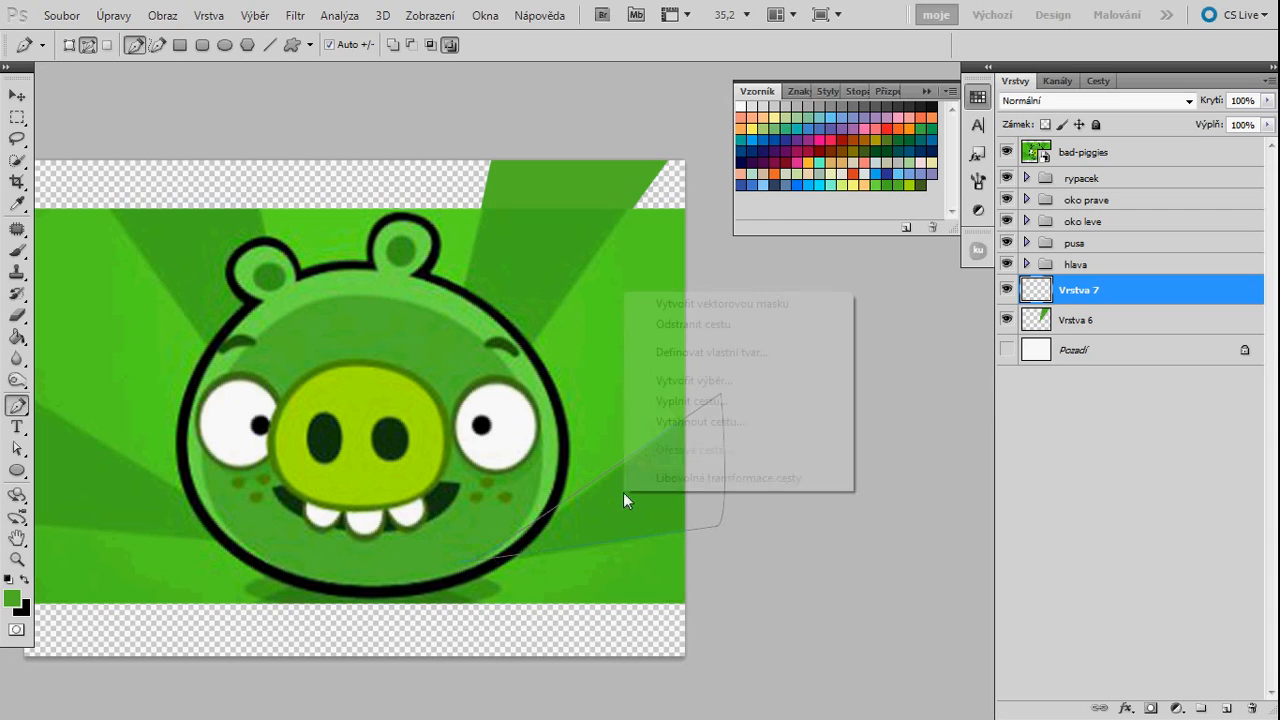
click(718, 378)
click(752, 201)
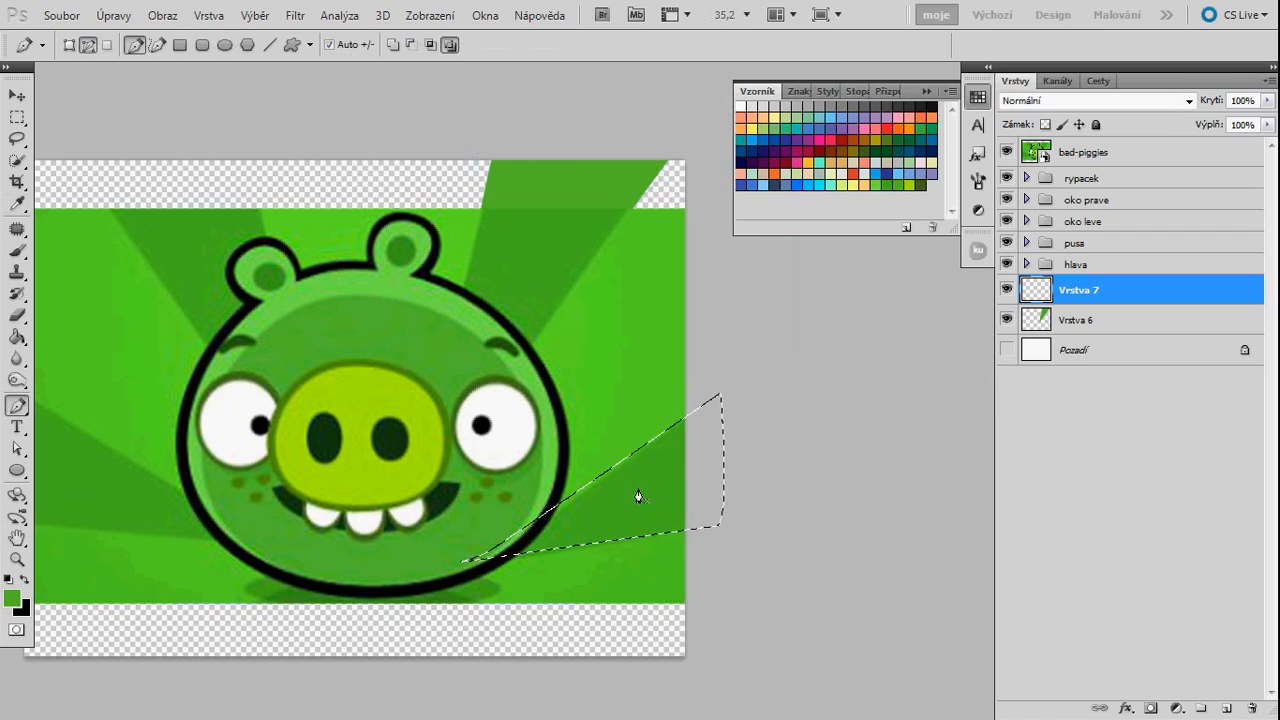
key(g)
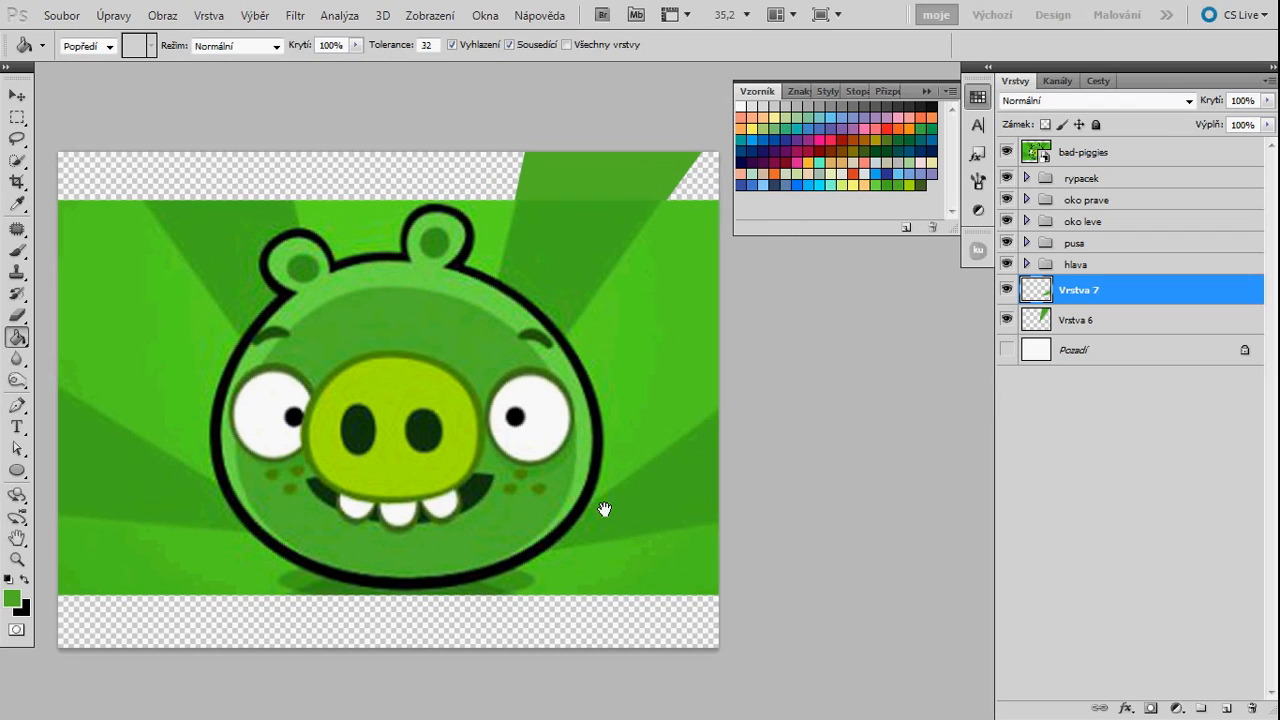
- Add a new layer above Vrstva 7 and trace the upper-left background ray with the Pen tool
key(ctrl+shift+alt+n)
key(p)
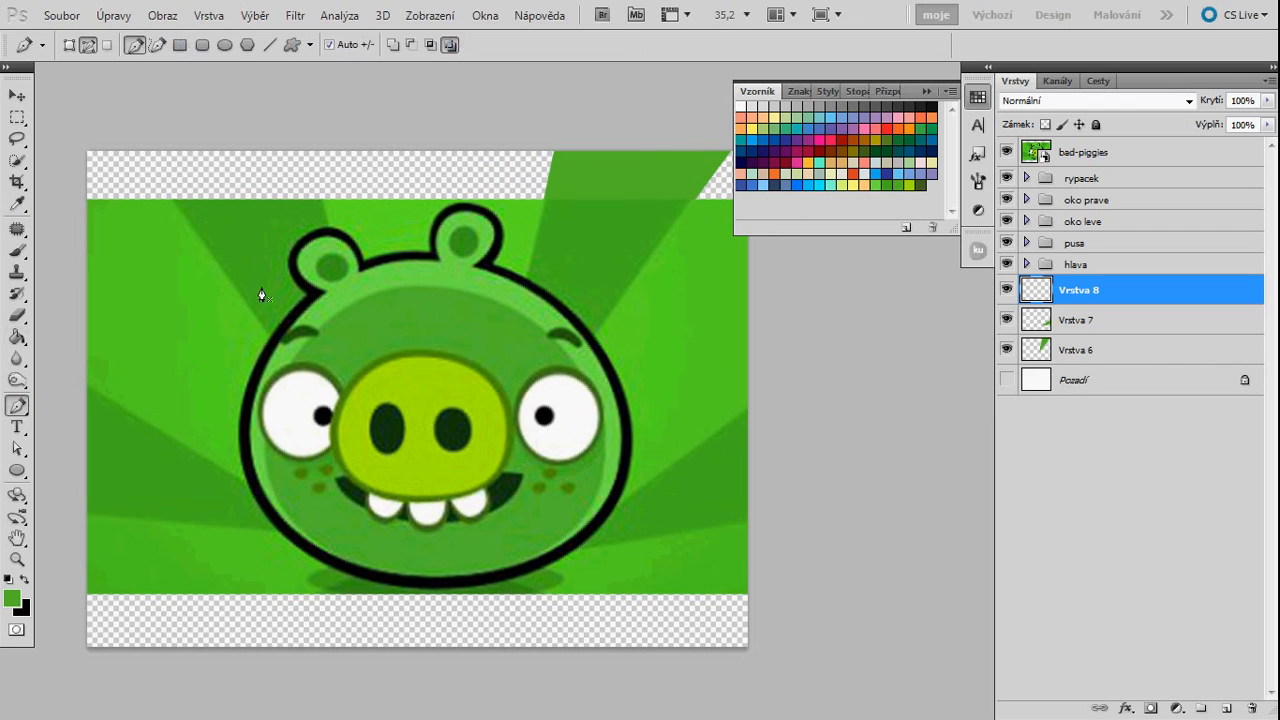
click(319, 417)
click(292, 125)
click(142, 138)
- Convert the upper-left ray path to a selection, fill it with the same darker green on Vrstva 8, and deselect
right_click(283, 287)
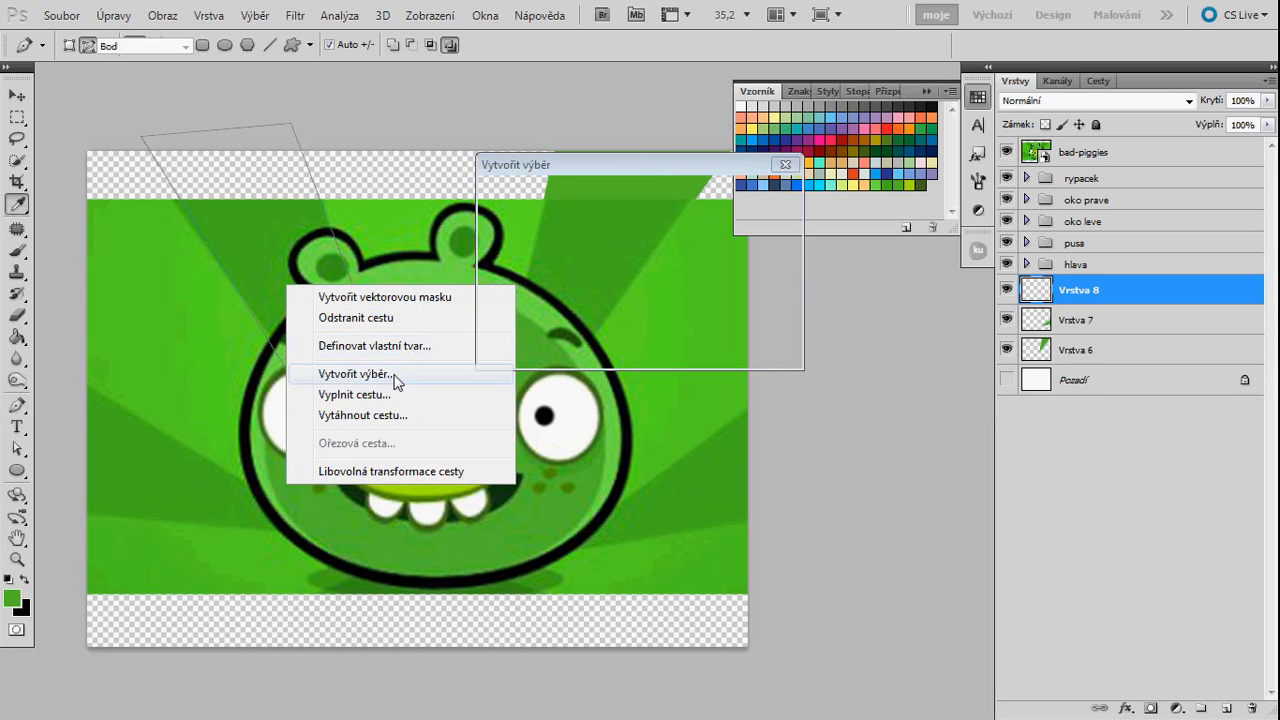
click(385, 373)
click(749, 201)
key(g)
click(301, 307)
key(ctrl+d)
- Trace the lower-left background ray with a closed Pen path extending past the canvas edge
key(space)
drag(305, 412, 424, 403)
key(p)
drag(184, 348, 199, 354)
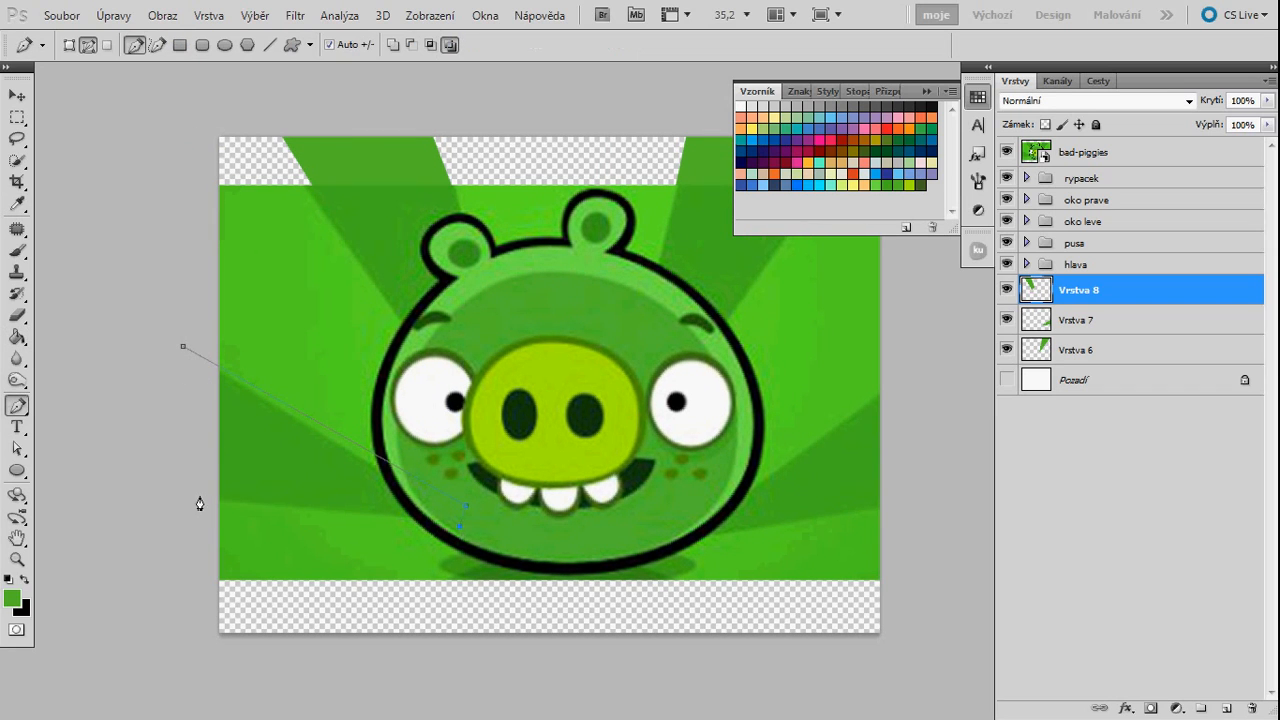
click(184, 349)
- Convert the lower-left ray path to a selection, fill it with the darker green on a new layer, and deselect
right_click(292, 455)
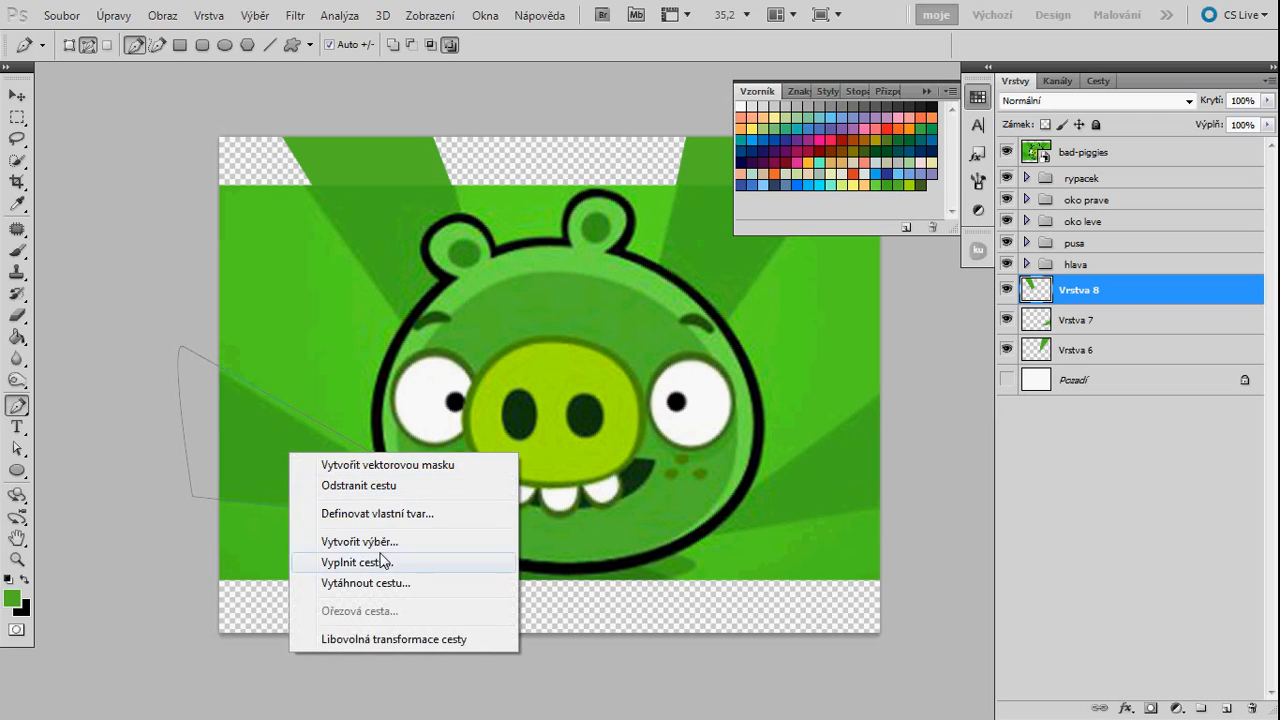
click(360, 541)
click(749, 200)
key(g)
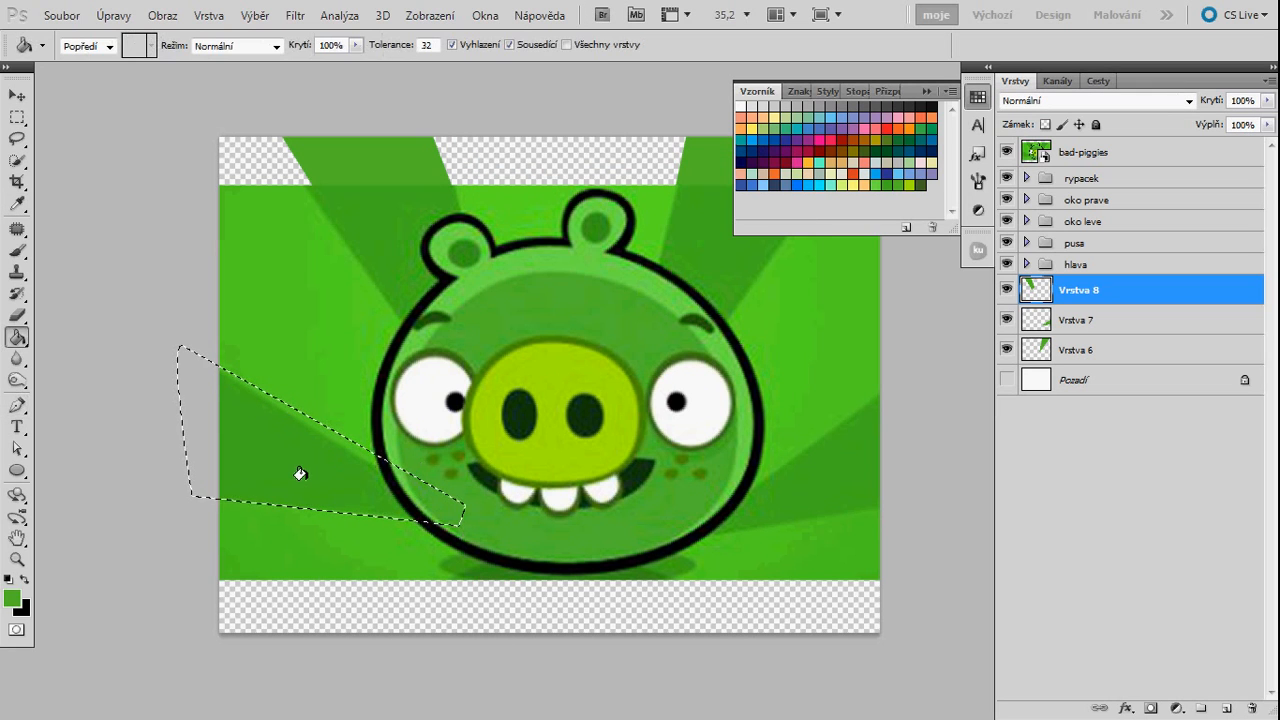
key(ctrl+shift+alt+n)
click(295, 468)
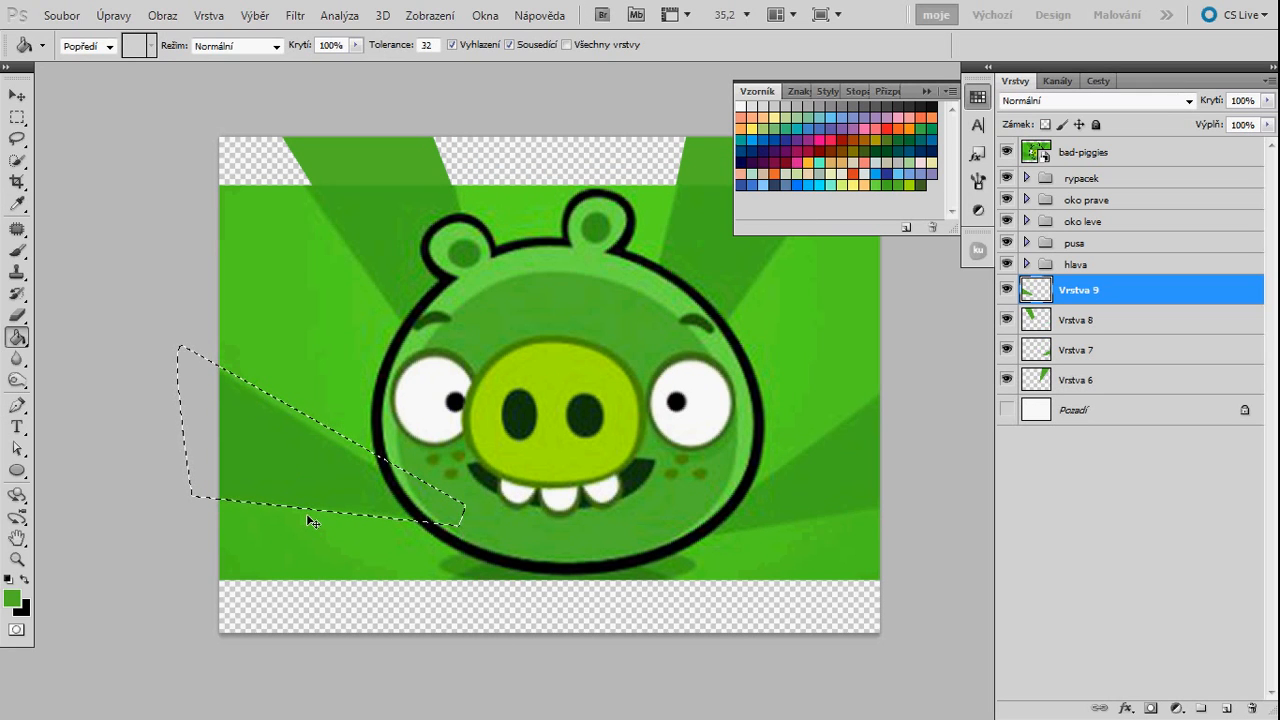
key(ctrl+d)
- Hide the bad-piggies reference layer and close the swatches to view the whole drawing
drag(474, 472, 465, 470)
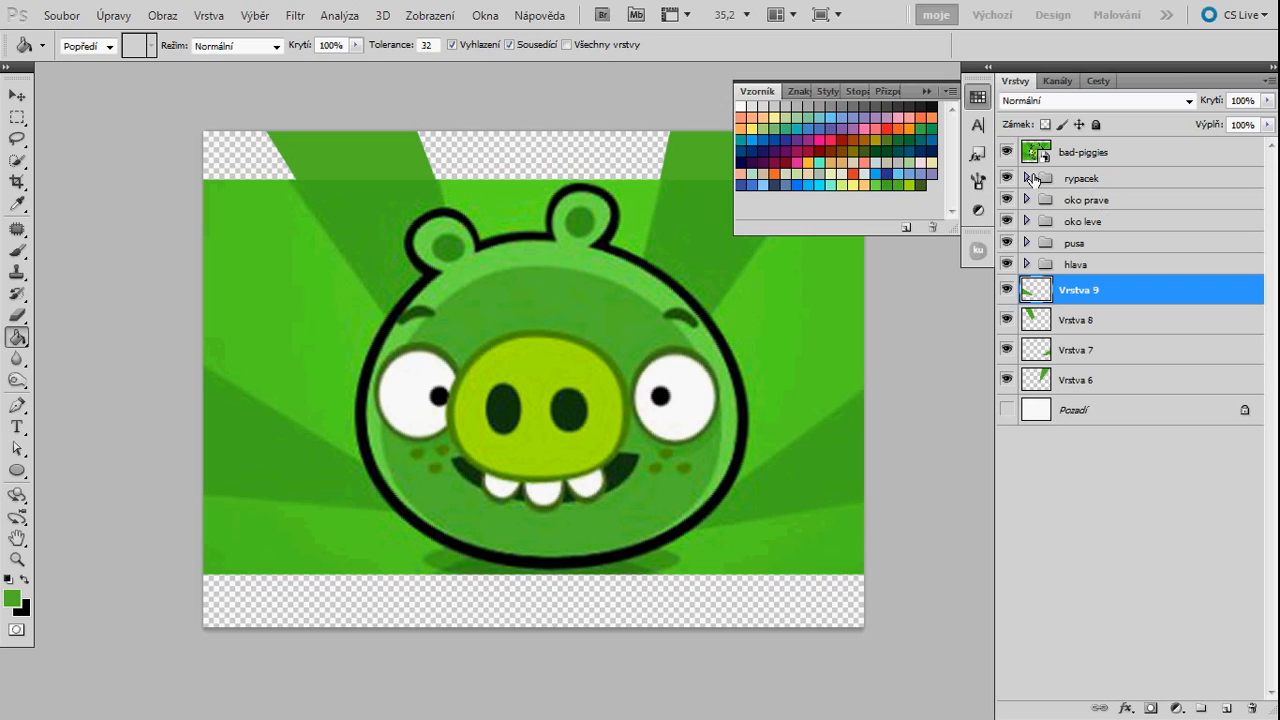
click(1008, 152)
key(z)
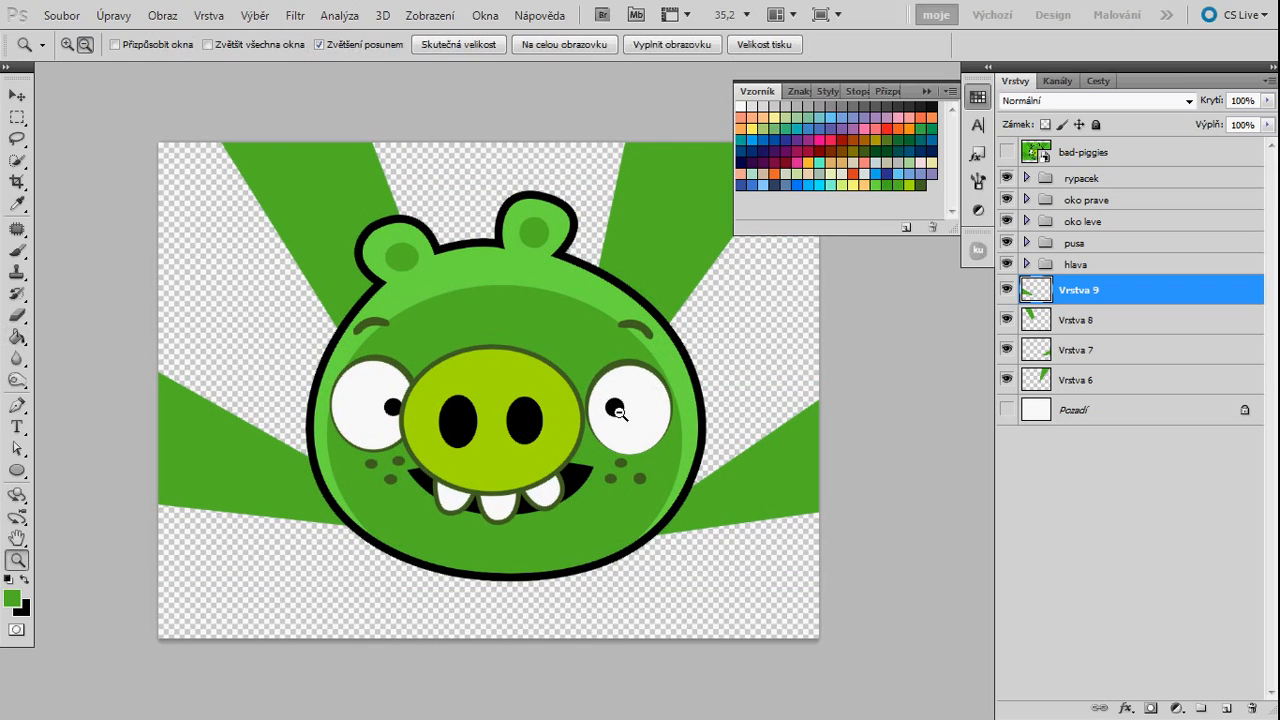
alt+click(592, 422)
click(978, 97)
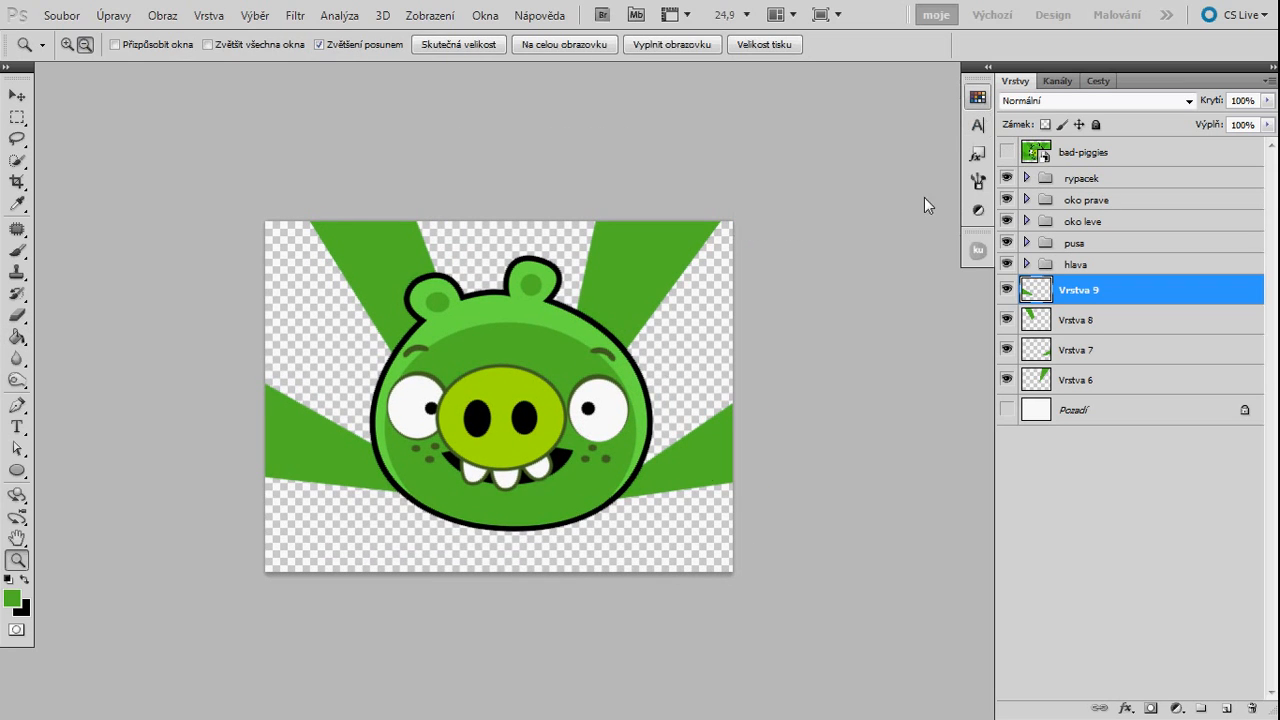
drag(606, 505, 625, 508)
- Add a new layer between Vrstva 6 and Pozadí and fill it with the lighter green swatch
click(1143, 387)
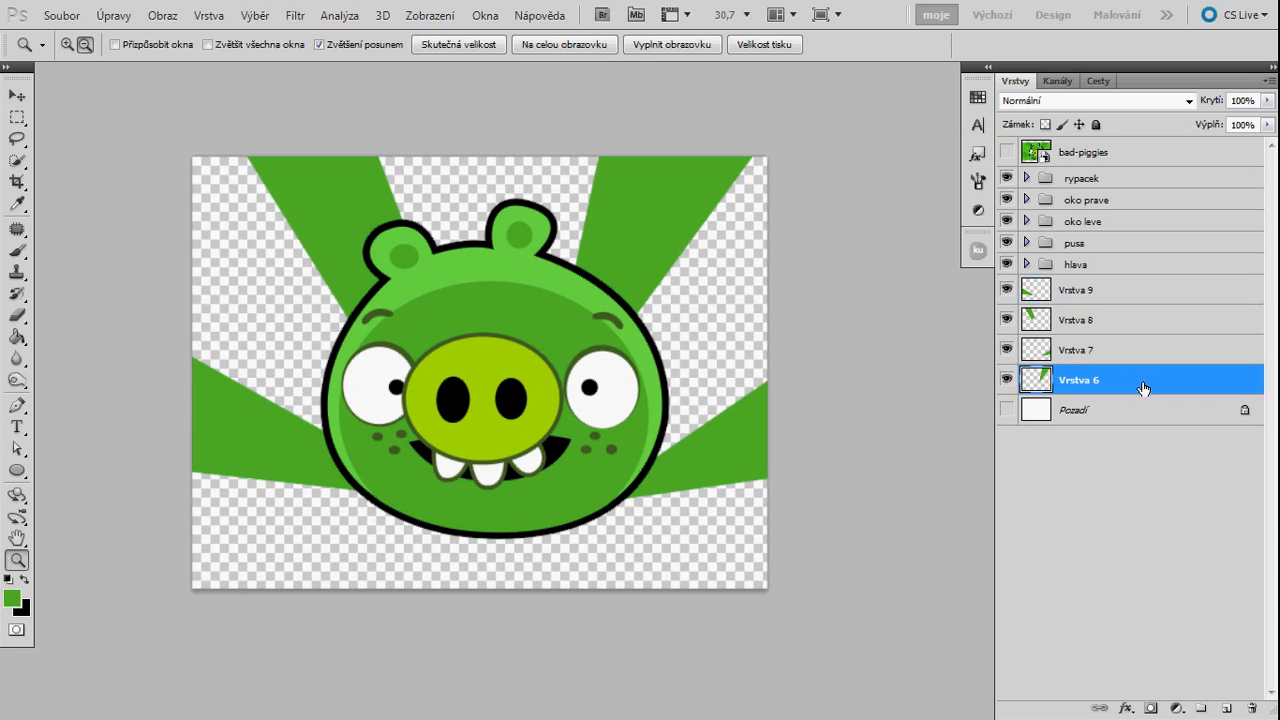
key(ctrl+shift+alt+n)
mouse_move(1146, 391)
mouse_down()
mouse_move(1155, 420)
mouse_move(1152, 408)
mouse_up()
click(978, 97)
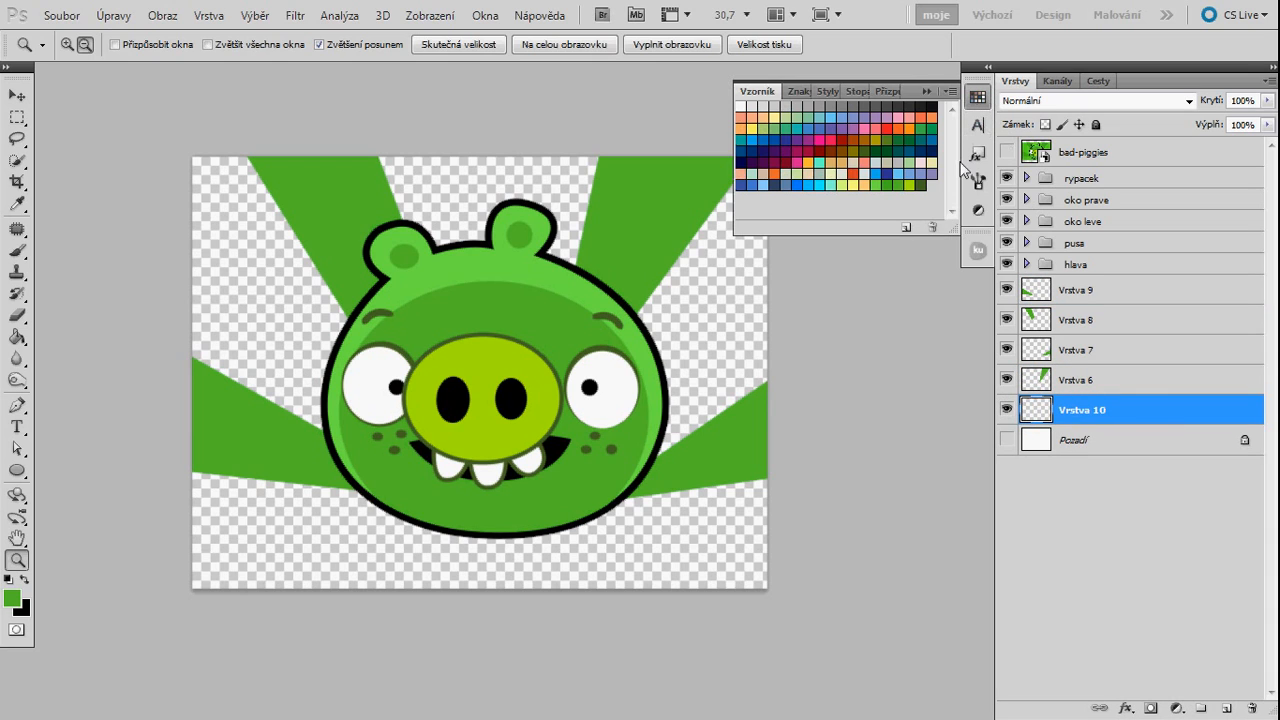
key(g)
click(884, 184)
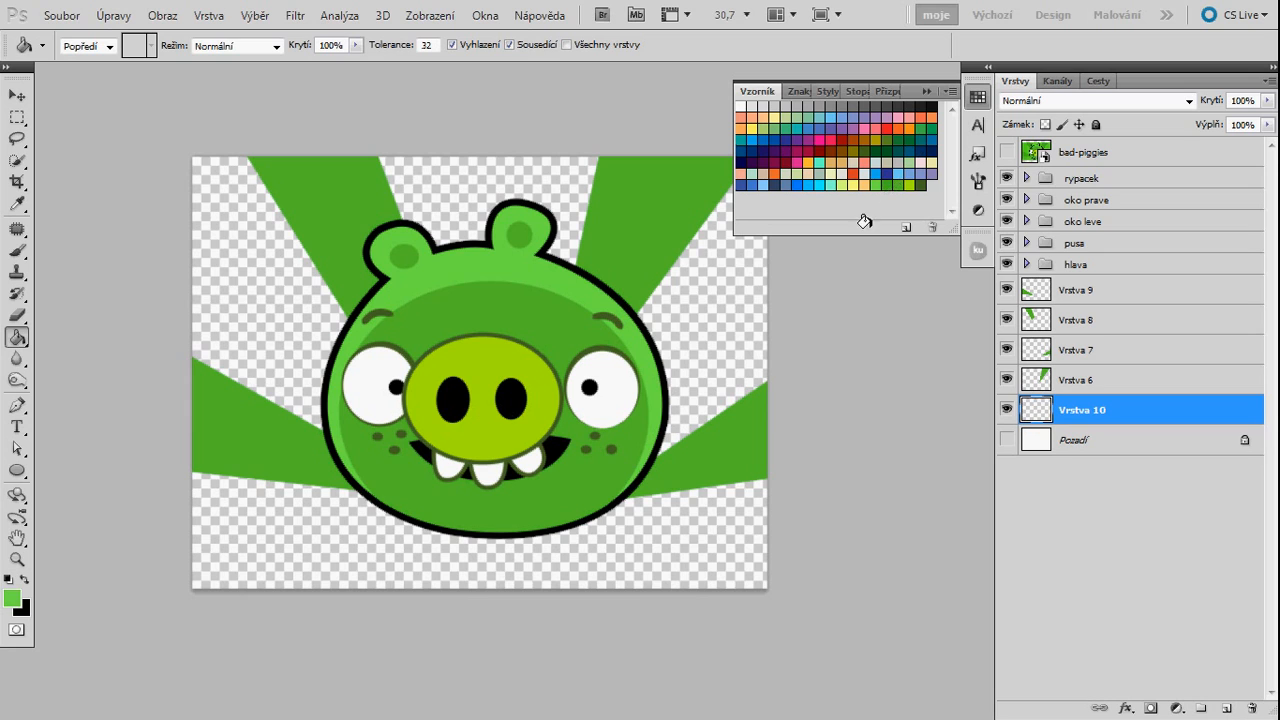
click(670, 543)
- Compare the drawing with the original by toggling the bad-piggies reference layer, leaving it hidden
click(1007, 152)
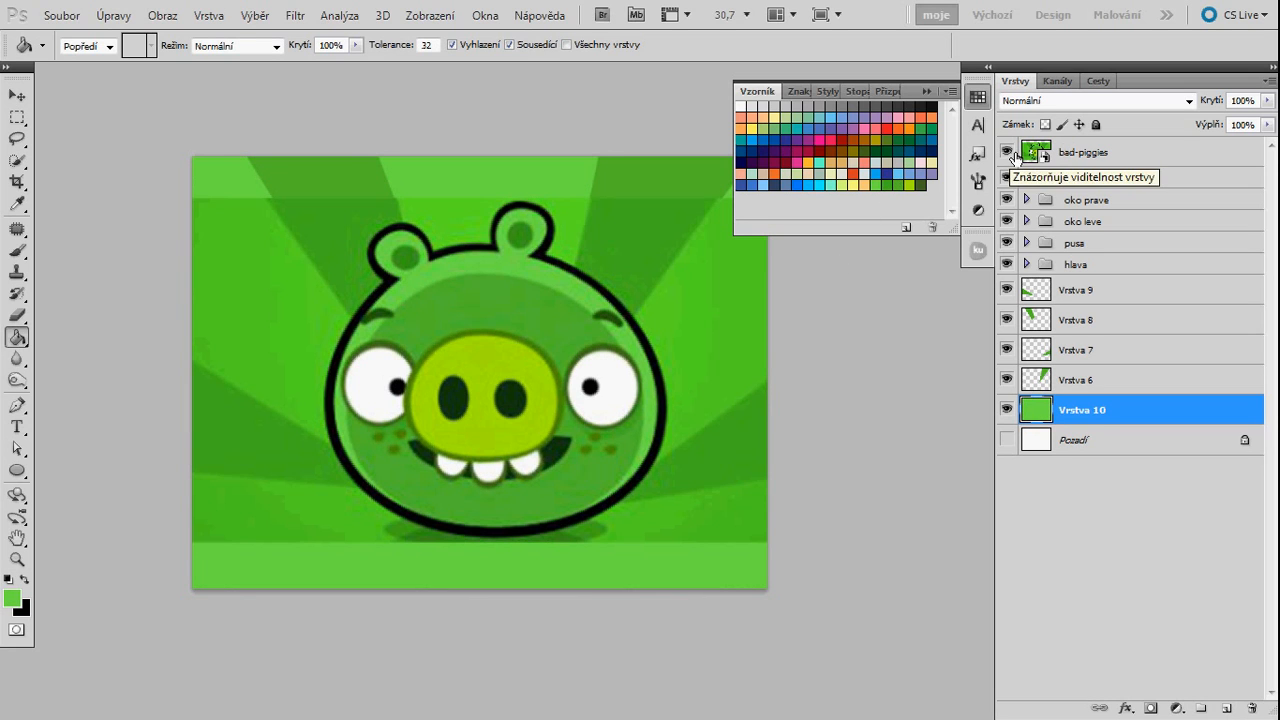
click(1008, 152)
click(1008, 152)
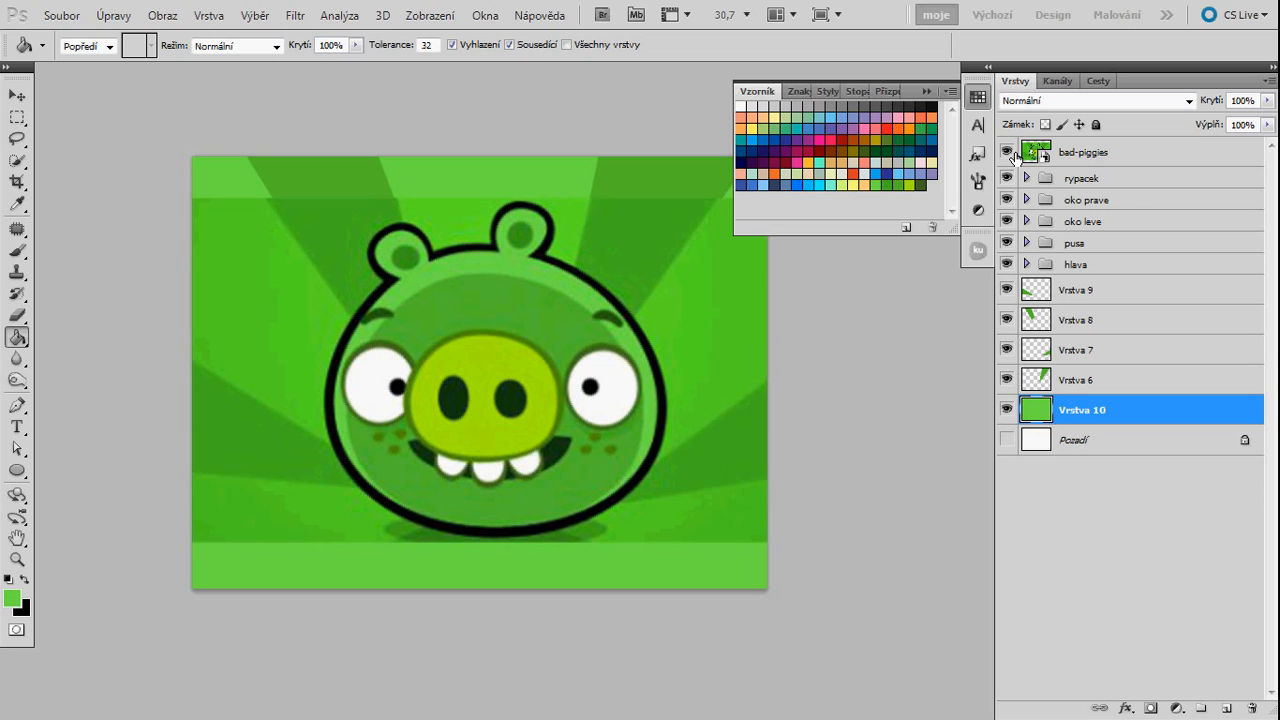
click(1010, 153)
click(1010, 153)
click(1009, 152)
- Draw a flat ellipse shape under the pig's chin on the layer above Vrstva 10 and set its fill to black (000000)
drag(570, 508, 609, 517)
key(z)
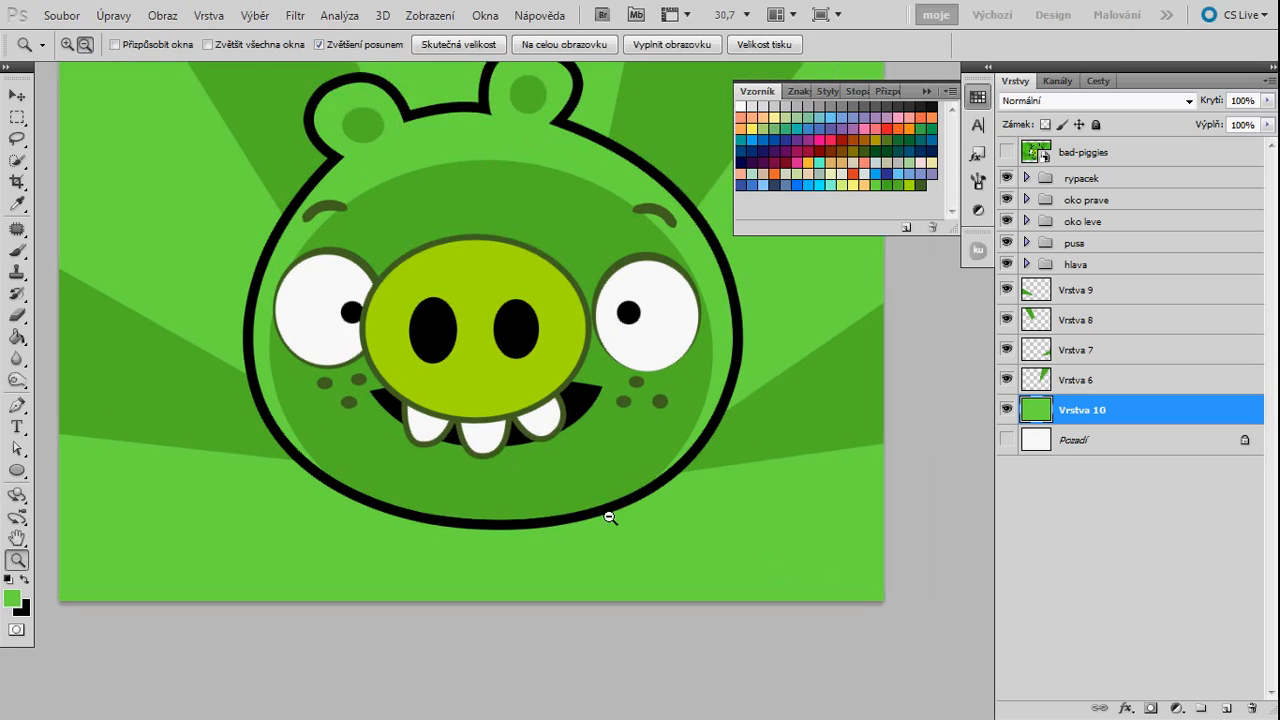
click(17, 470)
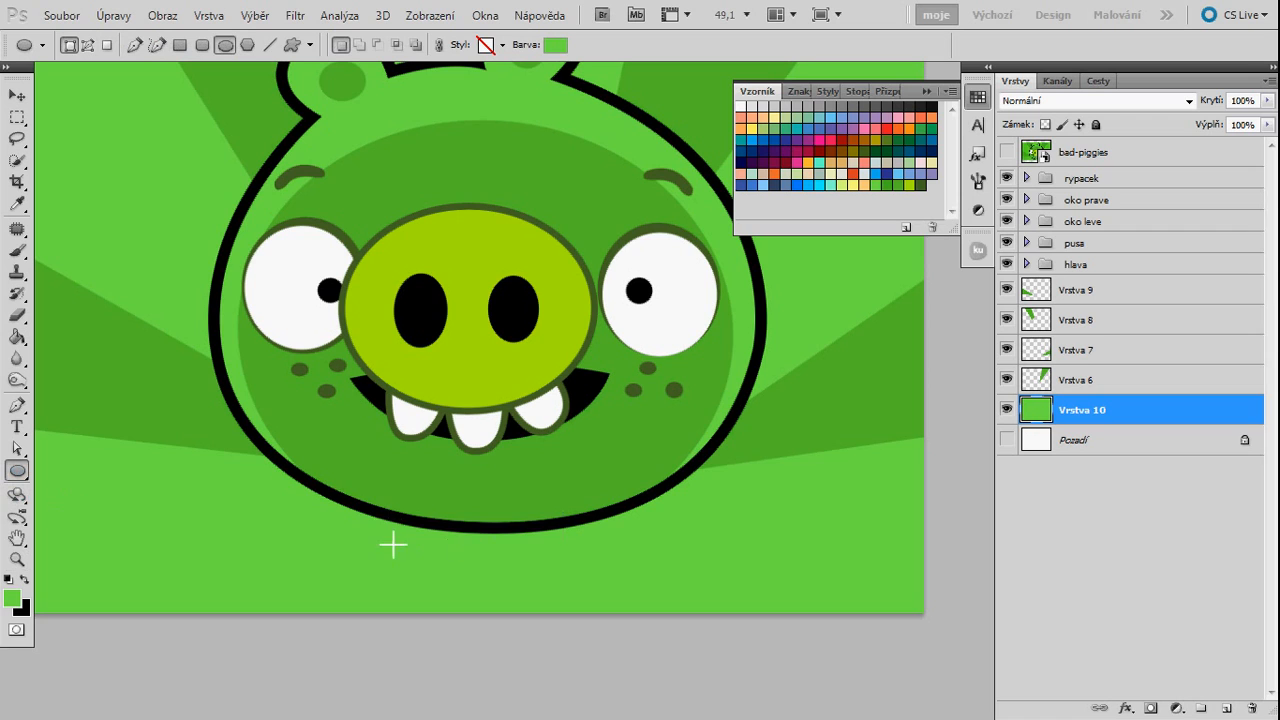
drag(317, 502, 670, 573)
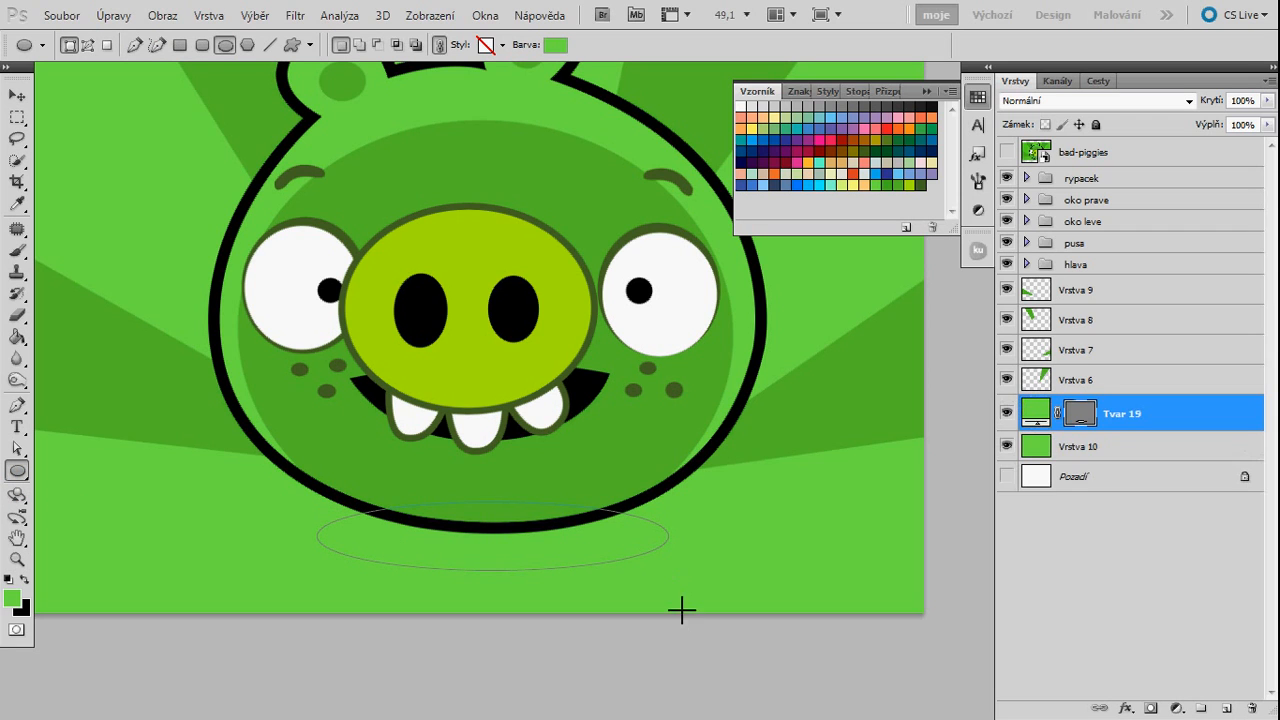
double_click(1036, 414)
drag(800, 520, 606, 606)
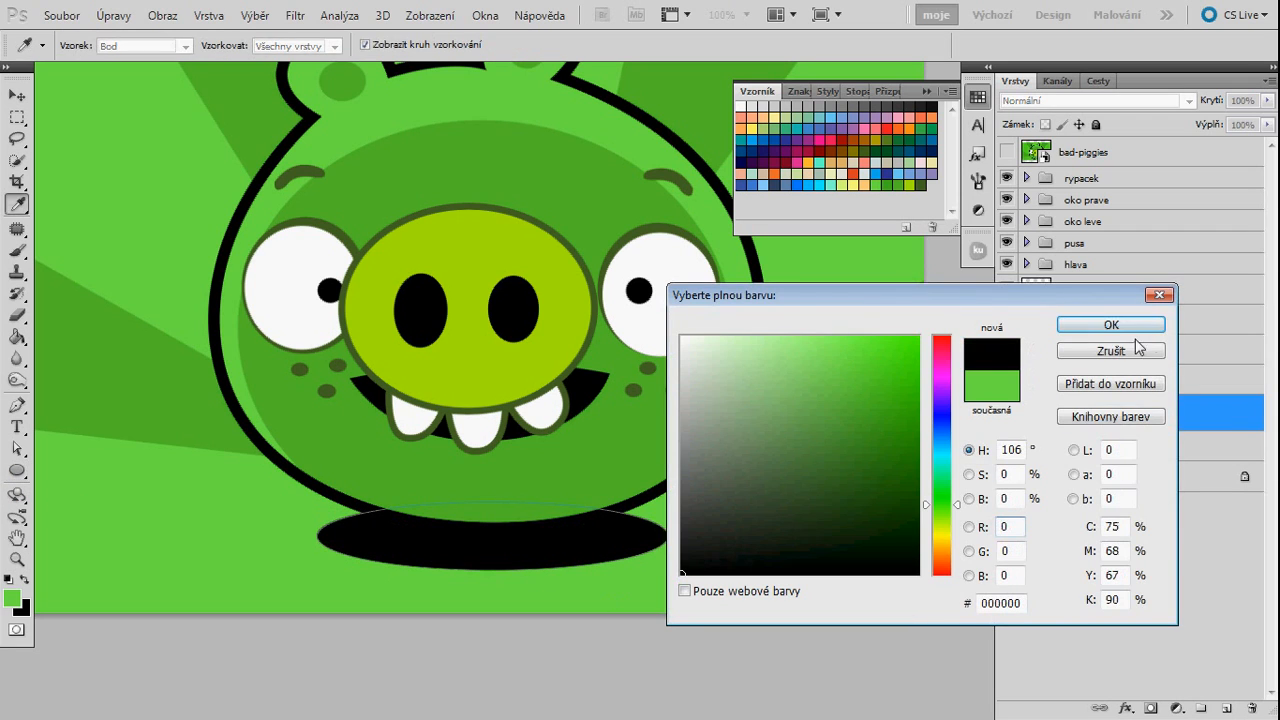
click(1111, 325)
- Shift the black ellipse slightly beneath the head and lower its layer opacity to 36% as a shadow
key(z)
drag(694, 429, 615, 458)
key(v)
drag(546, 553, 540, 558)
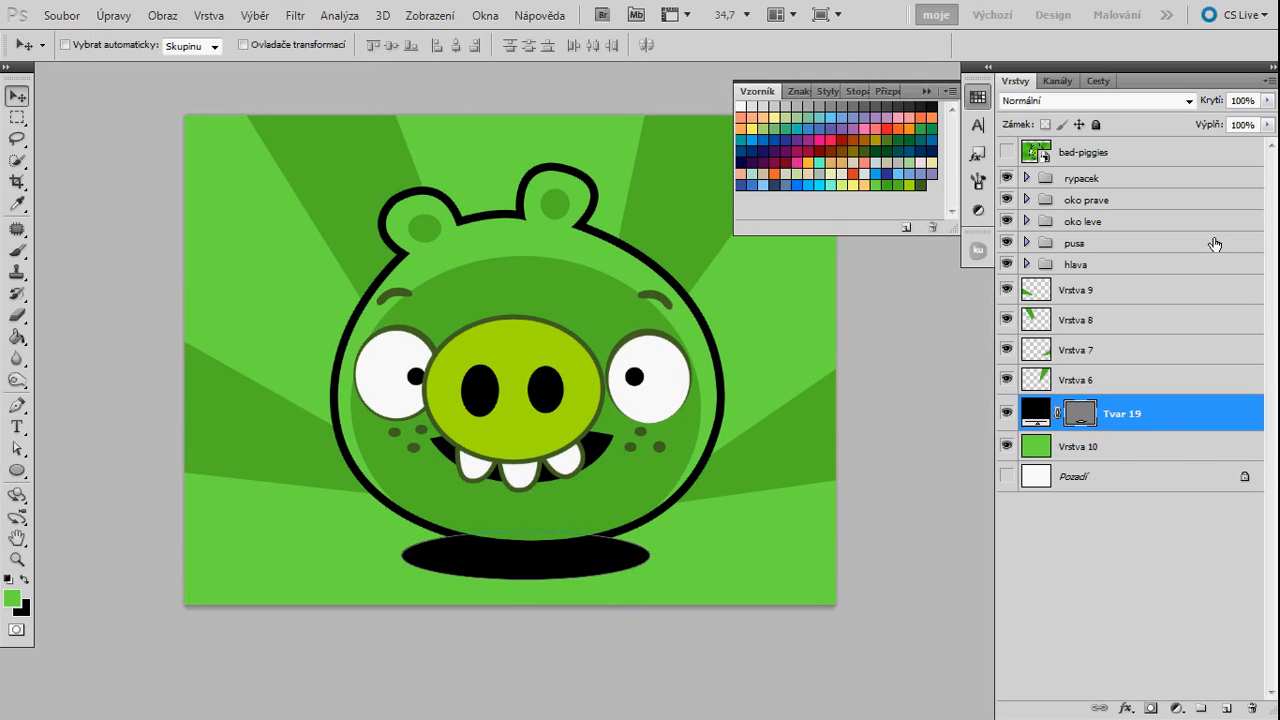
drag(1267, 100, 1205, 120)
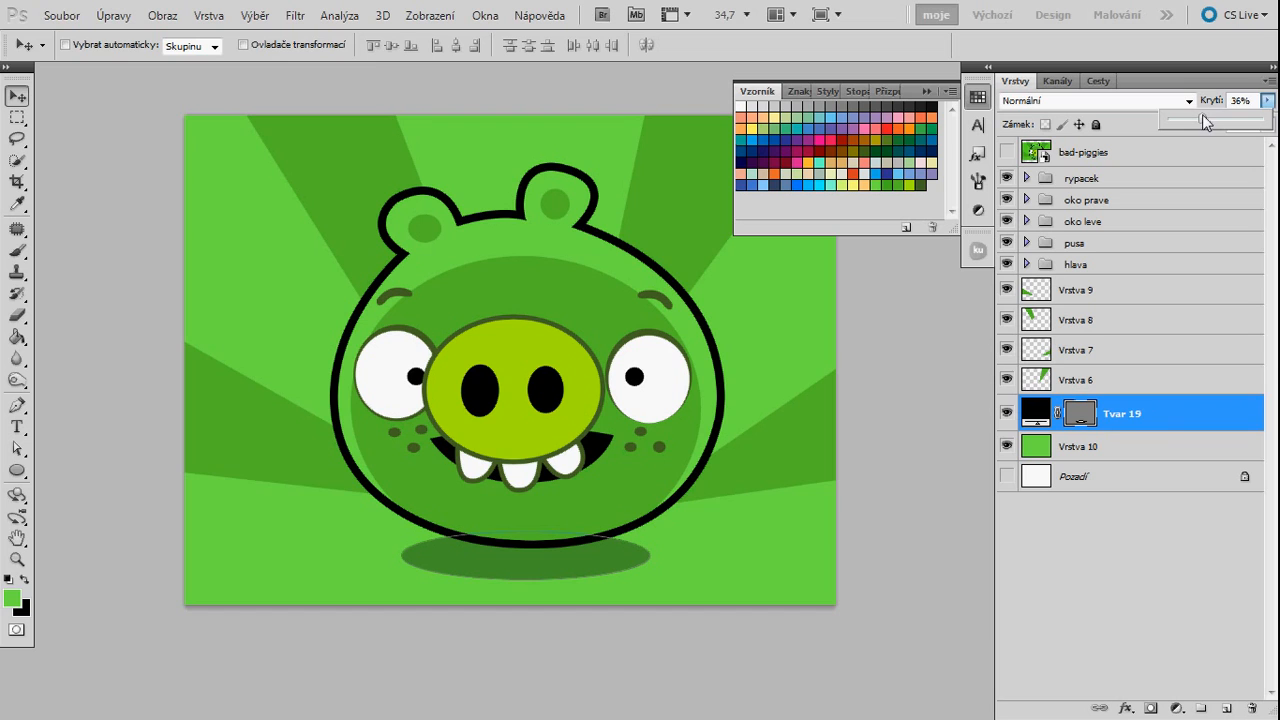
click(1178, 384)
click(1150, 410)
- Reposition the shadow ellipse and nudge it upward so it tucks under the pig's chin
key(z)
drag(612, 496, 606, 496)
drag(608, 494, 593, 516)
key(v)
mouse_move(546, 593)
mouse_down()
mouse_move(542, 583)
mouse_move(564, 589)
mouse_up()
key(Up)
key(Up)
key(Up)
key(Up)
key(Up)
key(Up)
key(Up)
key(Up)
key(Up)
key(Up)
key(Up)
key(Up)
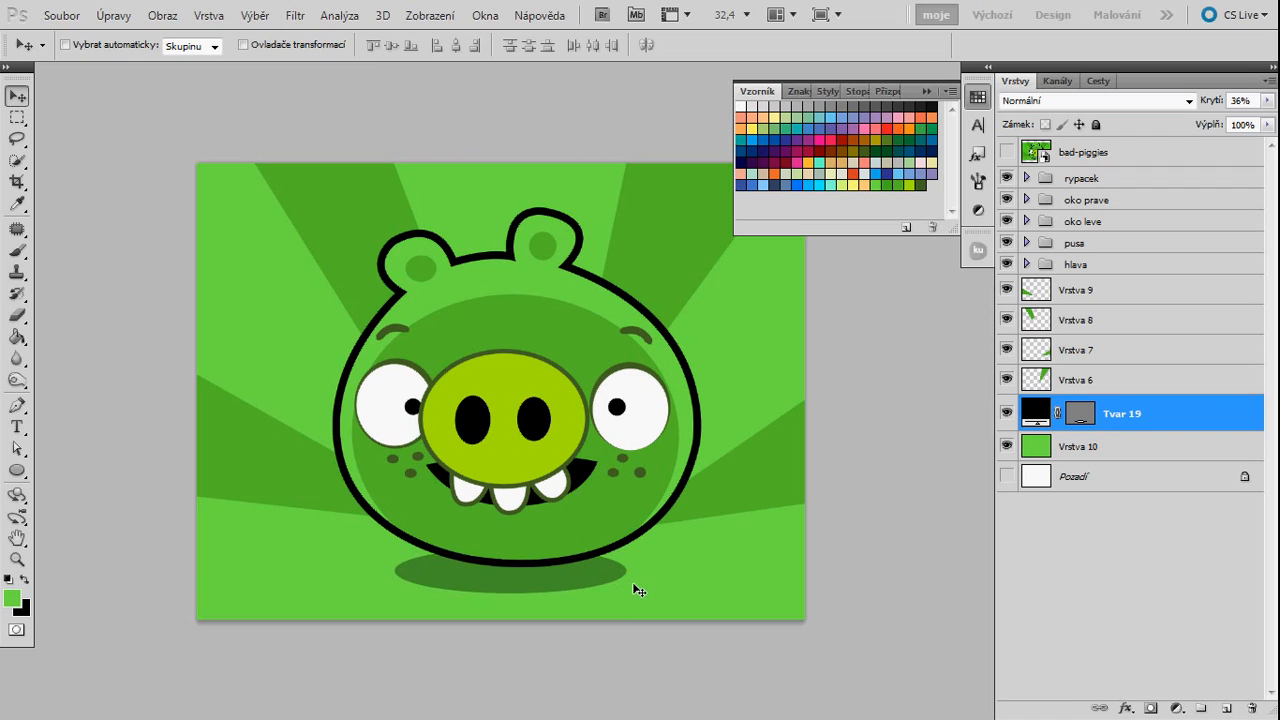
- Stretch the shadow ellipse slightly wider to the right with Free Transform
key(ctrl+t)
drag(628, 592, 638, 597)
key(Return)
- View the whole picture and compare it with the bad-piggies reference layer, hiding the reference again
key(z)
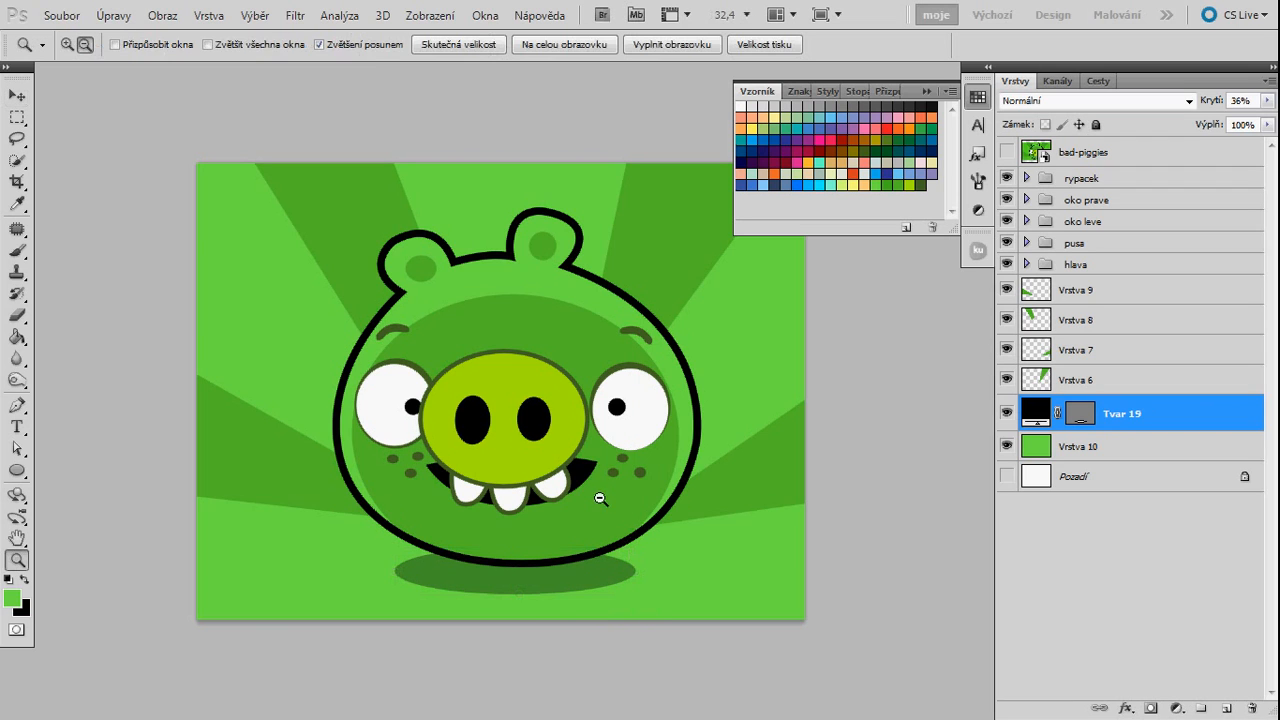
alt+click(595, 497)
click(978, 97)
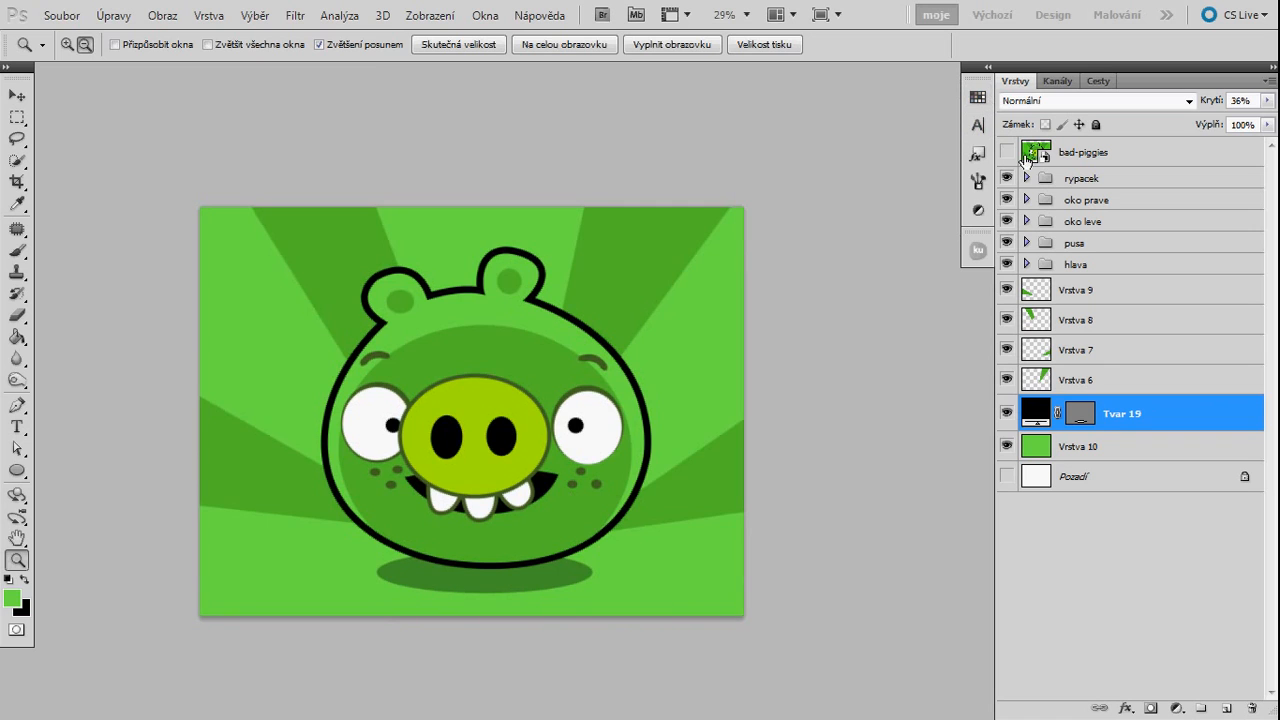
click(1008, 152)
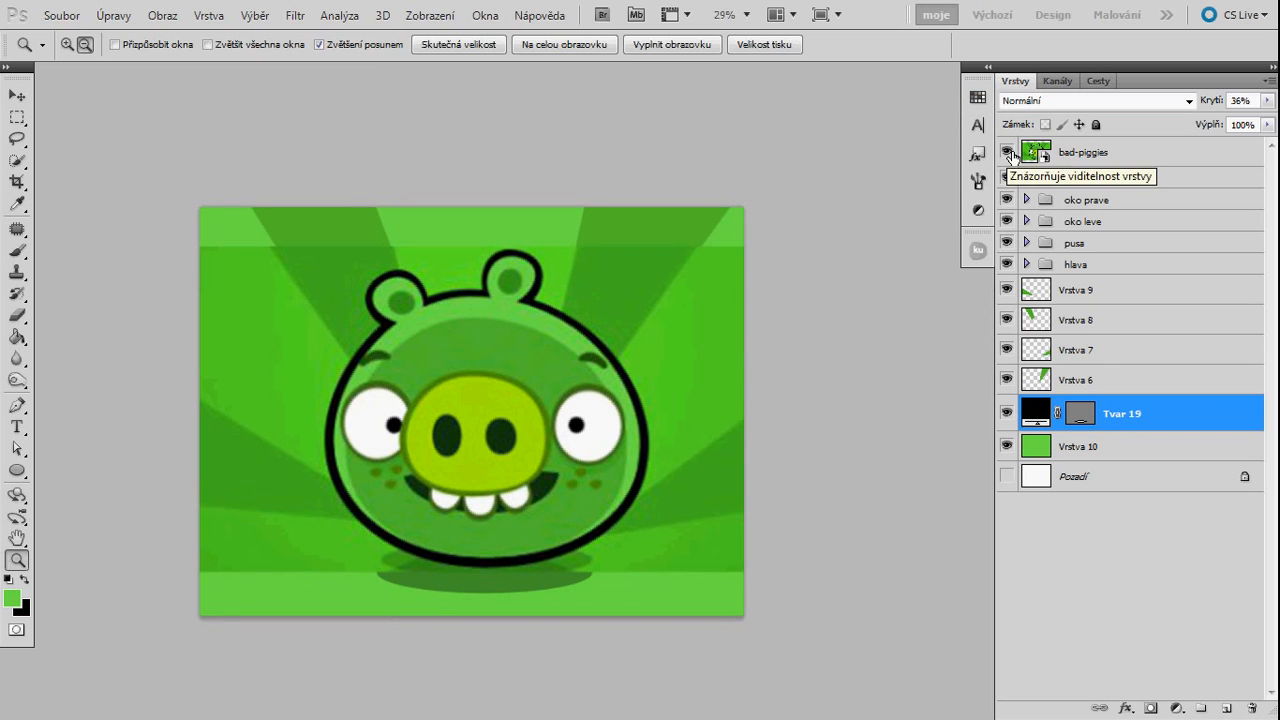
click(1008, 152)
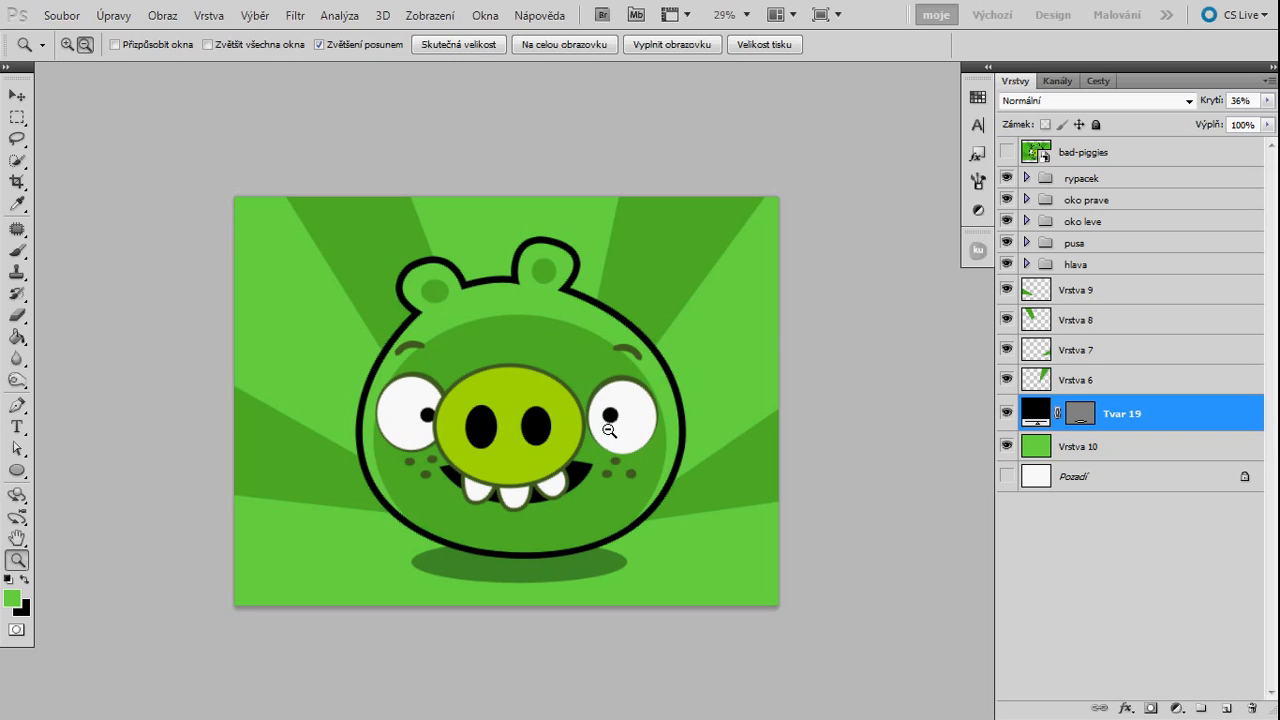
key(v)
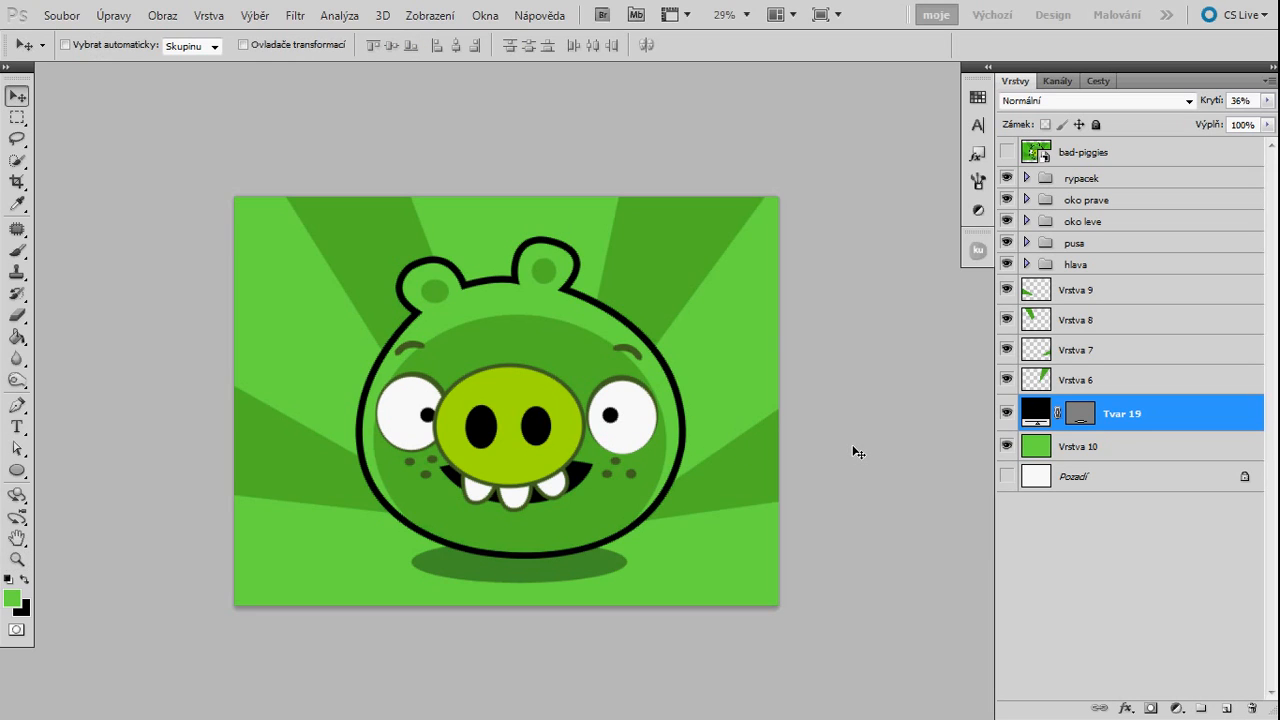